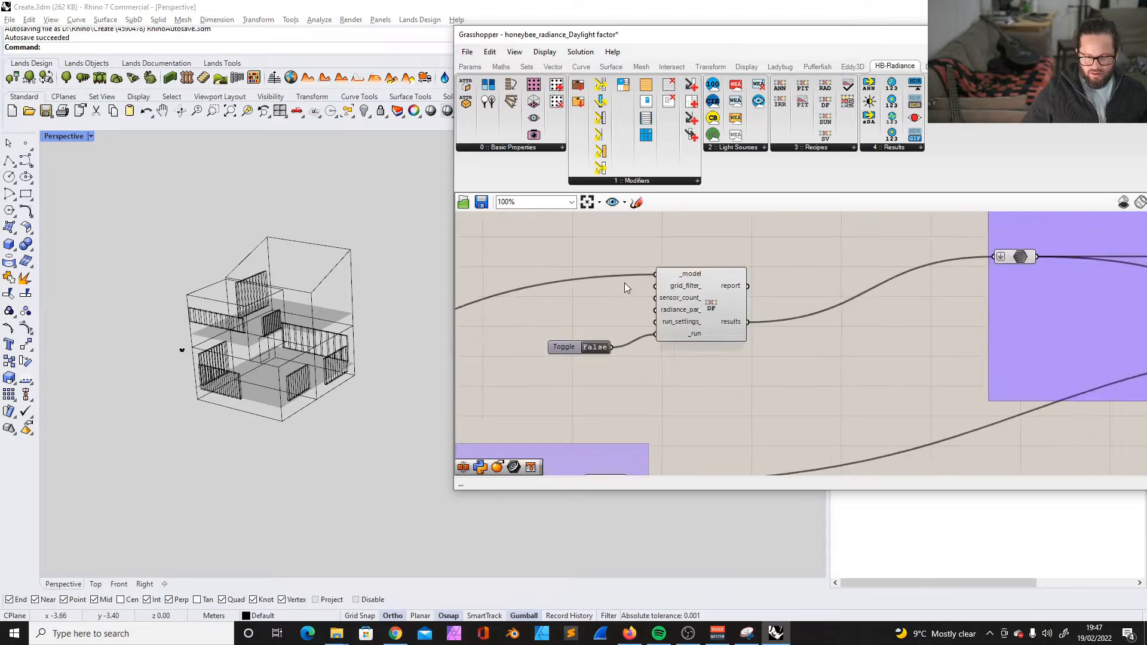
- Select the Daylight Factor recipe component together with its run toggle and delete both
{"action": "left_click_drag", "start_coordinate": [539, 239], "coordinate": [784, 371]}
{"action": "scroll", "coordinate": [634, 283], "scroll_direction": "up", "scroll_amount": 5}
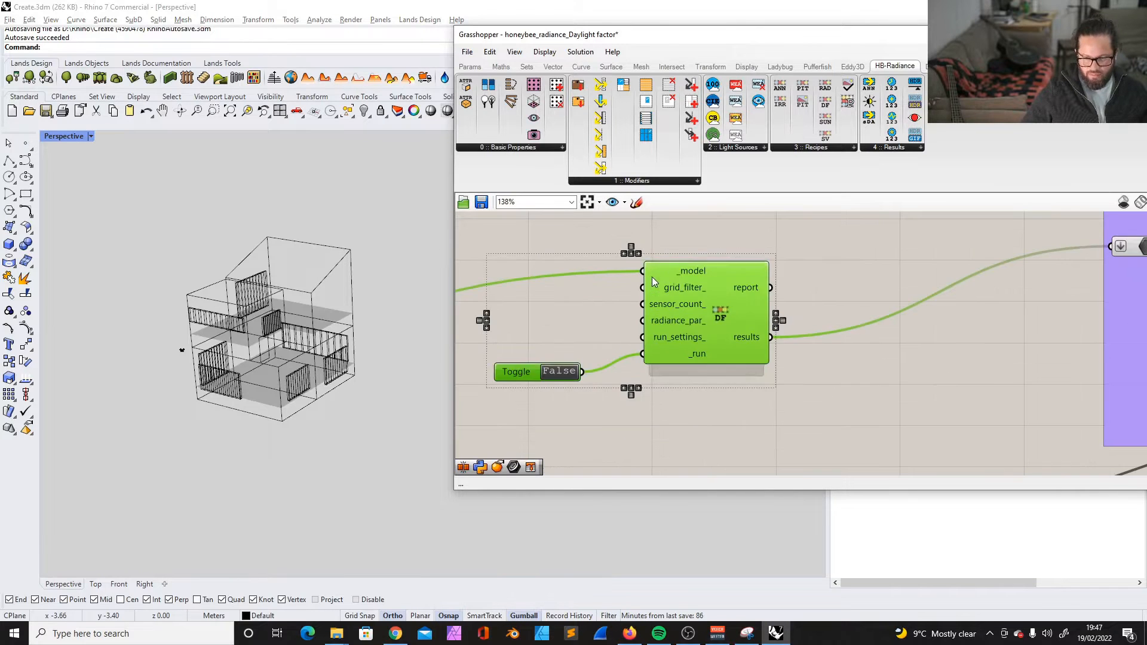
{"action": "key", "text": "Delete"}
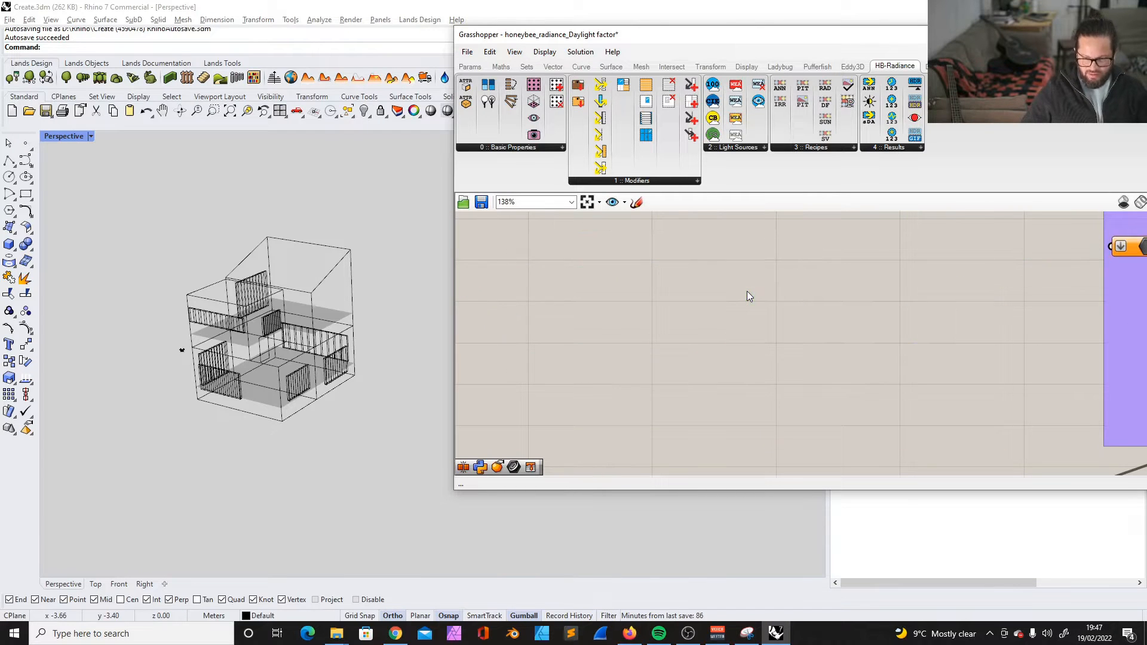
- Examine the whole definition, from the intersected solids input group through the room and window groups to the results
{"action": "scroll", "coordinate": [747, 291], "scroll_direction": "down", "scroll_amount": 6}
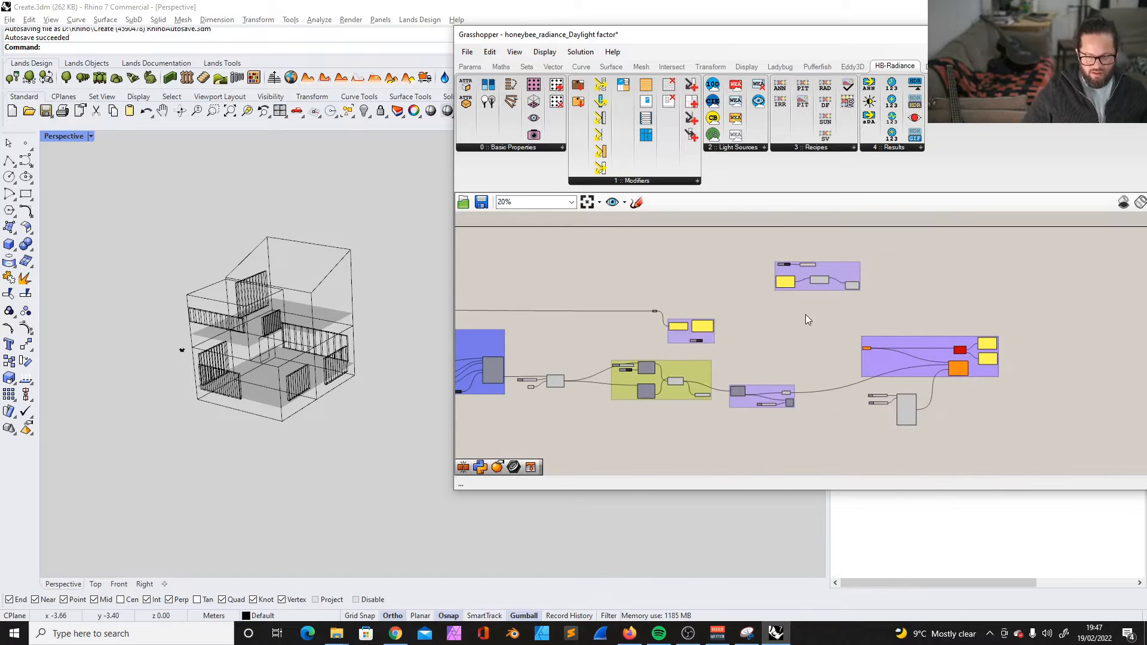
{"action": "scroll", "coordinate": [813, 317], "scroll_direction": "down", "scroll_amount": 4}
{"action": "scroll", "coordinate": [553, 316], "scroll_direction": "up", "scroll_amount": 4}
{"action": "scroll", "coordinate": [554, 317], "scroll_direction": "up", "scroll_amount": 4}
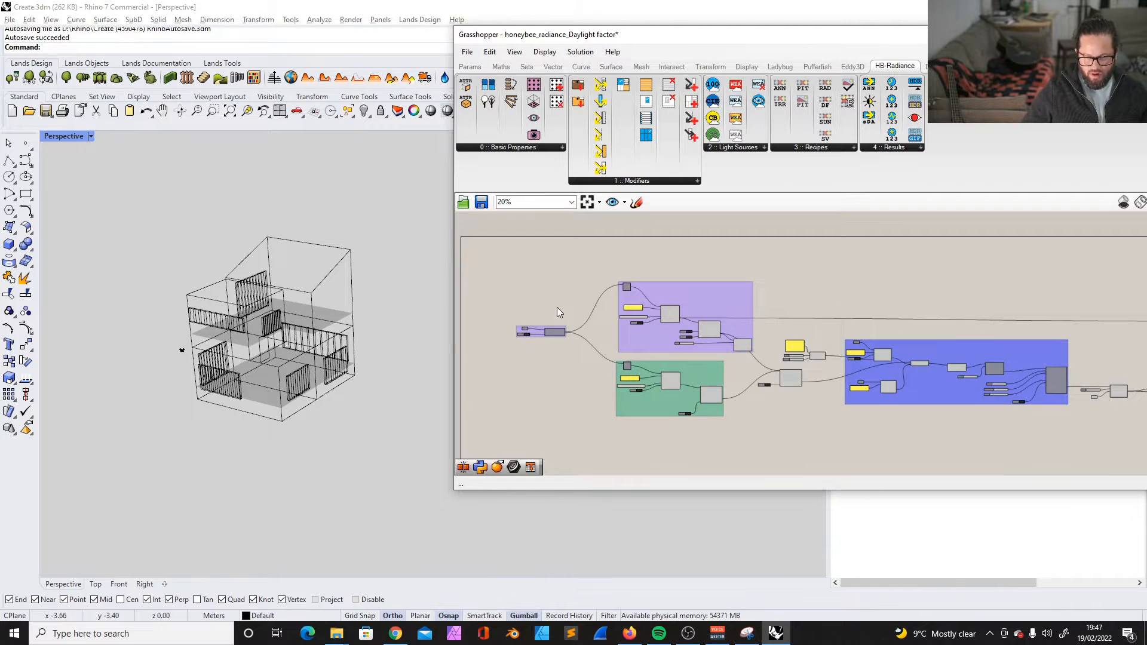
{"action": "scroll", "coordinate": [585, 292], "scroll_direction": "down", "scroll_amount": 3}
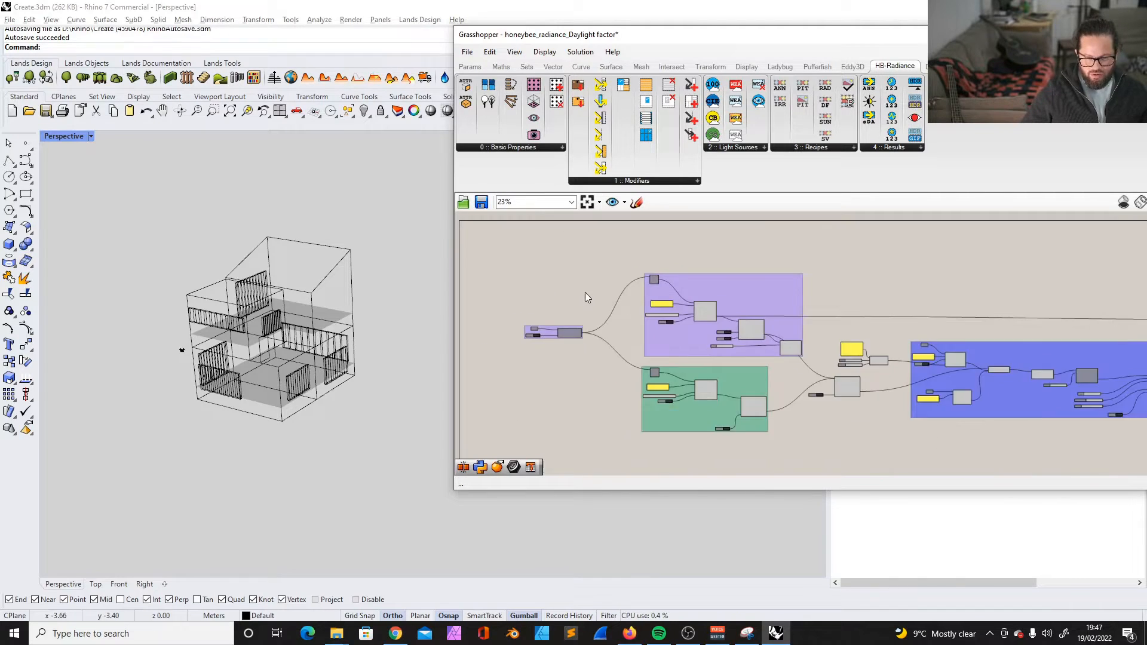
{"action": "scroll", "coordinate": [531, 319], "scroll_direction": "up", "scroll_amount": 2}
{"action": "scroll", "coordinate": [566, 317], "scroll_direction": "up", "scroll_amount": 3}
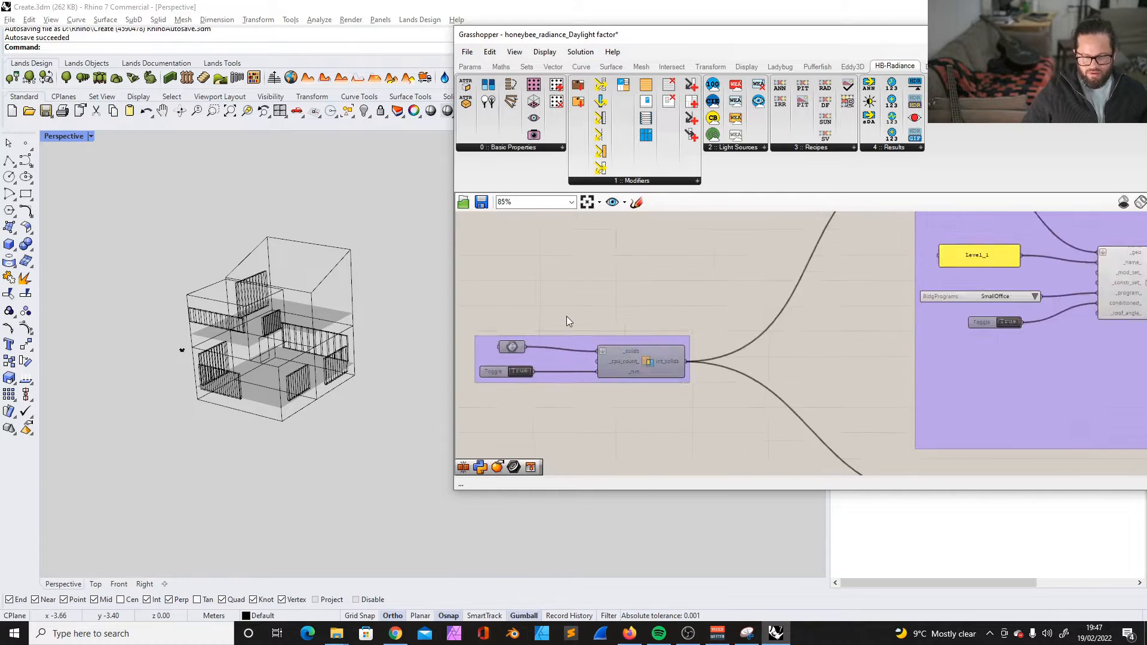
{"action": "left_click", "coordinate": [576, 336]}
{"action": "scroll", "coordinate": [571, 327], "scroll_direction": "down", "scroll_amount": 3}
{"action": "scroll", "coordinate": [571, 328], "scroll_direction": "down", "scroll_amount": 3}
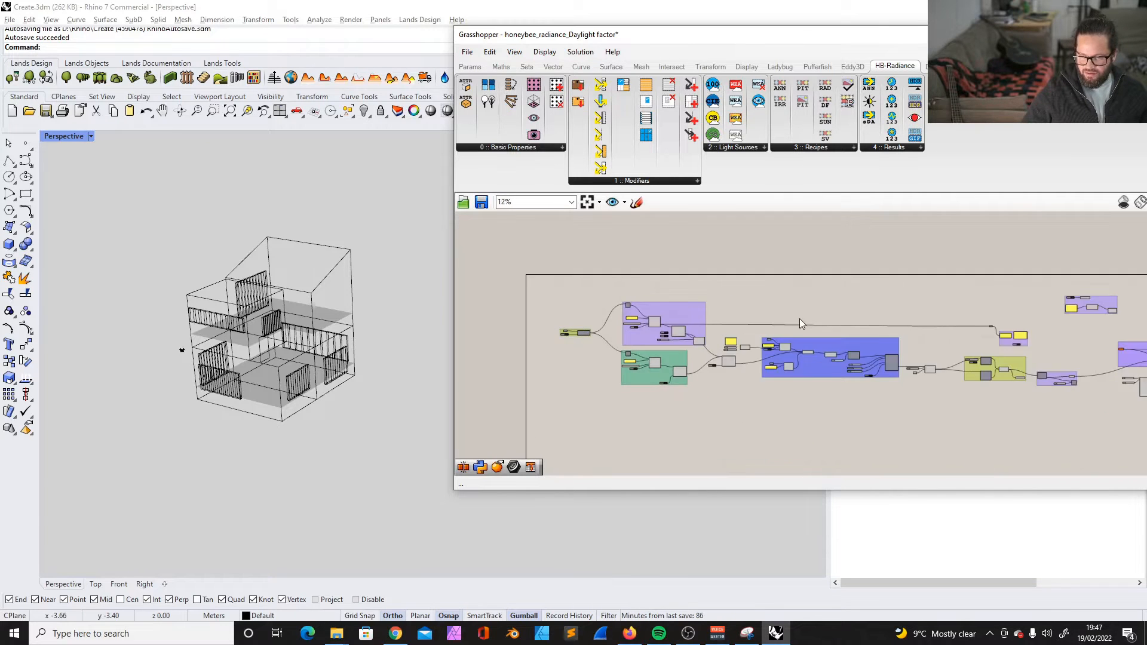
{"action": "scroll", "coordinate": [989, 327], "scroll_direction": "up", "scroll_amount": 3}
{"action": "scroll", "coordinate": [989, 327], "scroll_direction": "down", "scroll_amount": 3}
{"action": "scroll", "coordinate": [612, 328], "scroll_direction": "up", "scroll_amount": 5}
{"action": "scroll", "coordinate": [686, 327], "scroll_direction": "up", "scroll_amount": 3}
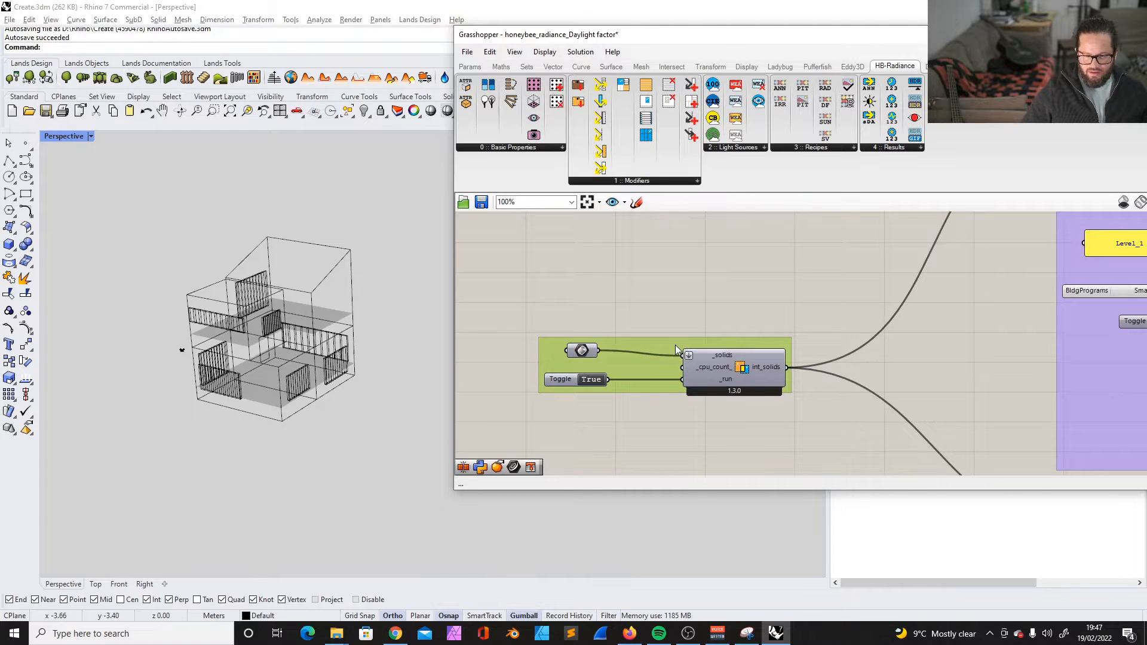
- Title the definition by setting the scribble above the solids group to "Honeybee Radiance Video 5"
{"action": "scroll", "coordinate": [675, 345], "scroll_direction": "down", "scroll_amount": 10}
{"action": "scroll", "coordinate": [803, 310], "scroll_direction": "up", "scroll_amount": 7}
{"action": "scroll", "coordinate": [803, 310], "scroll_direction": "down", "scroll_amount": 6}
{"action": "scroll", "coordinate": [614, 346], "scroll_direction": "up", "scroll_amount": 8}
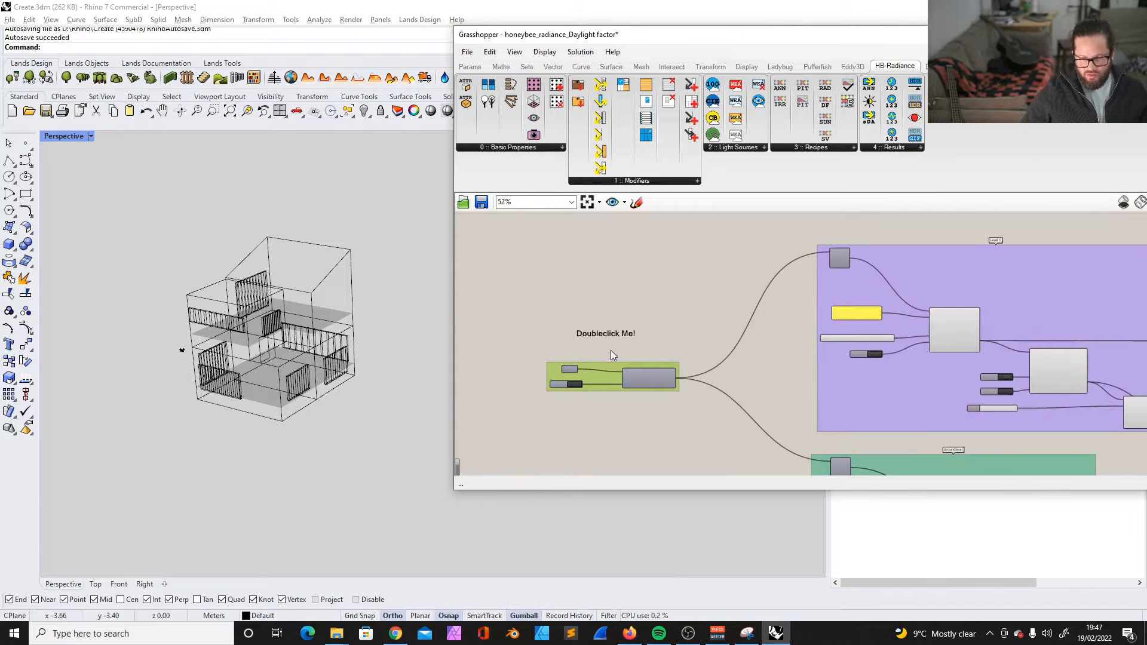
{"action": "double_click", "coordinate": [600, 317]}
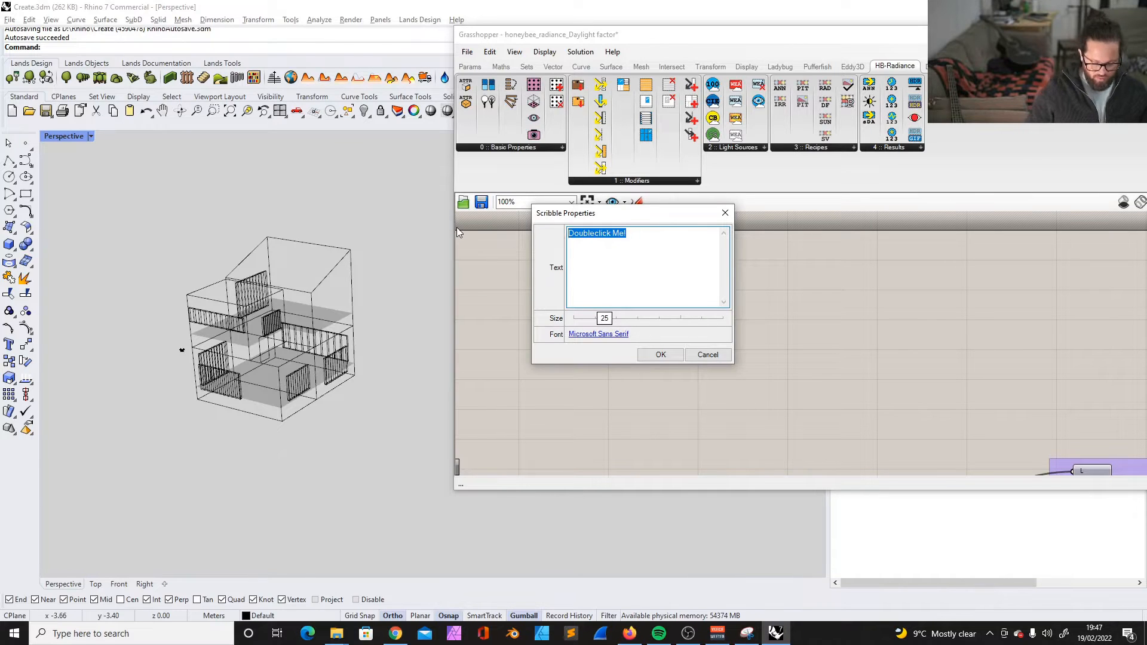
{"action": "key", "text": "BackSpace"}
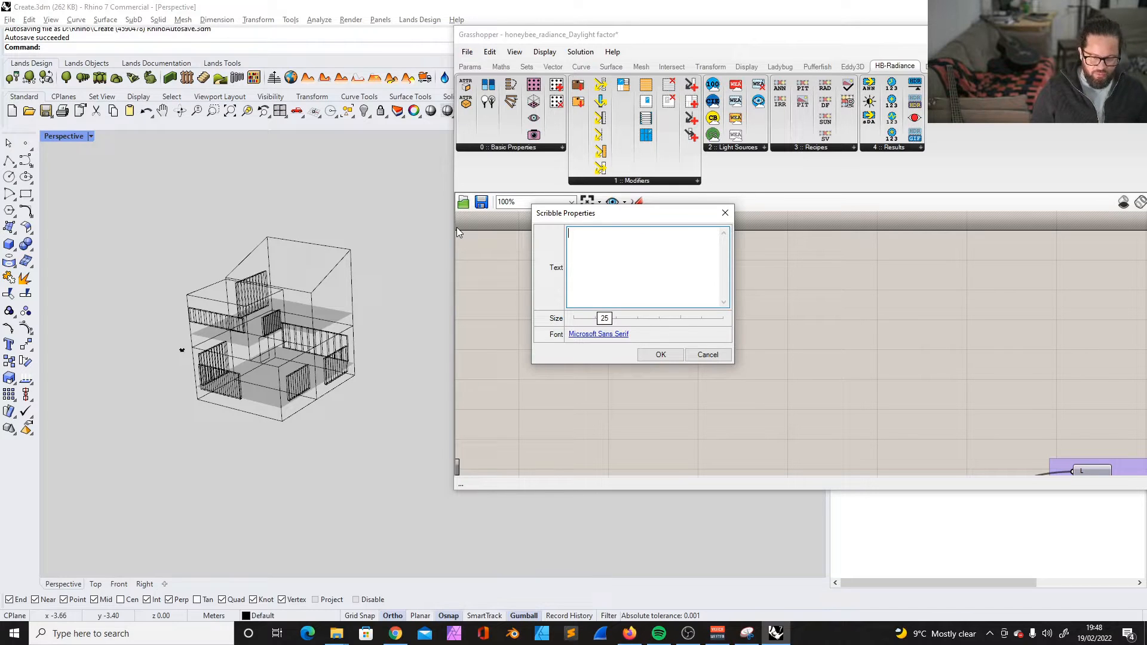
{"action": "left_click_drag", "start_coordinate": [653, 215], "coordinate": [662, 245]}
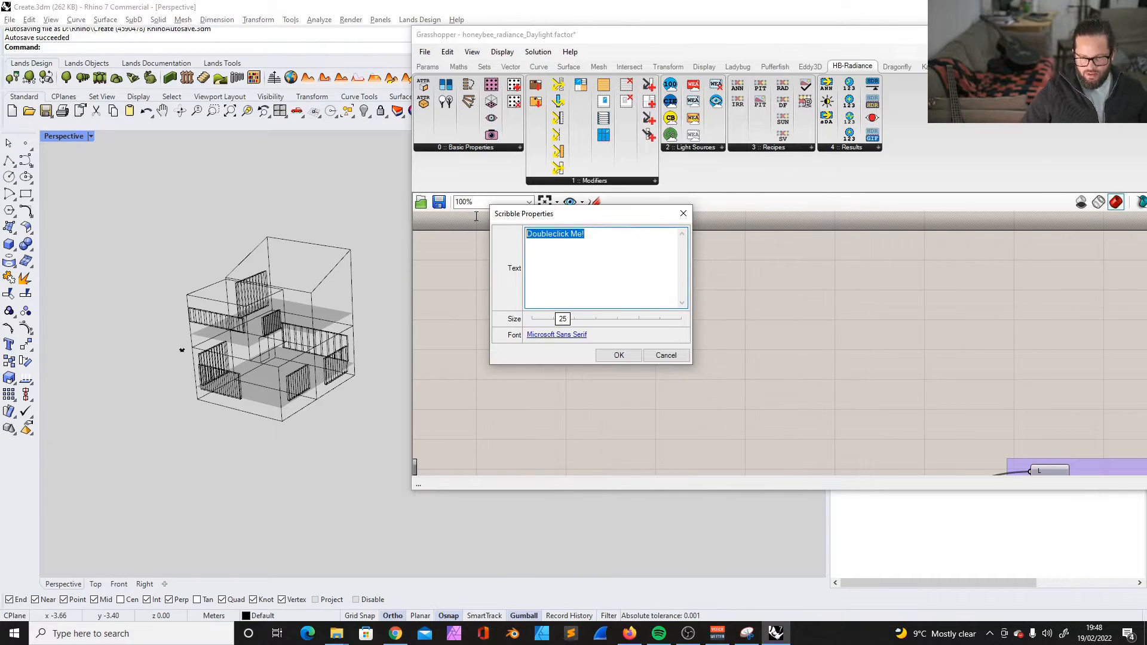
{"action": "type", "text": "Honeybee Rad"}
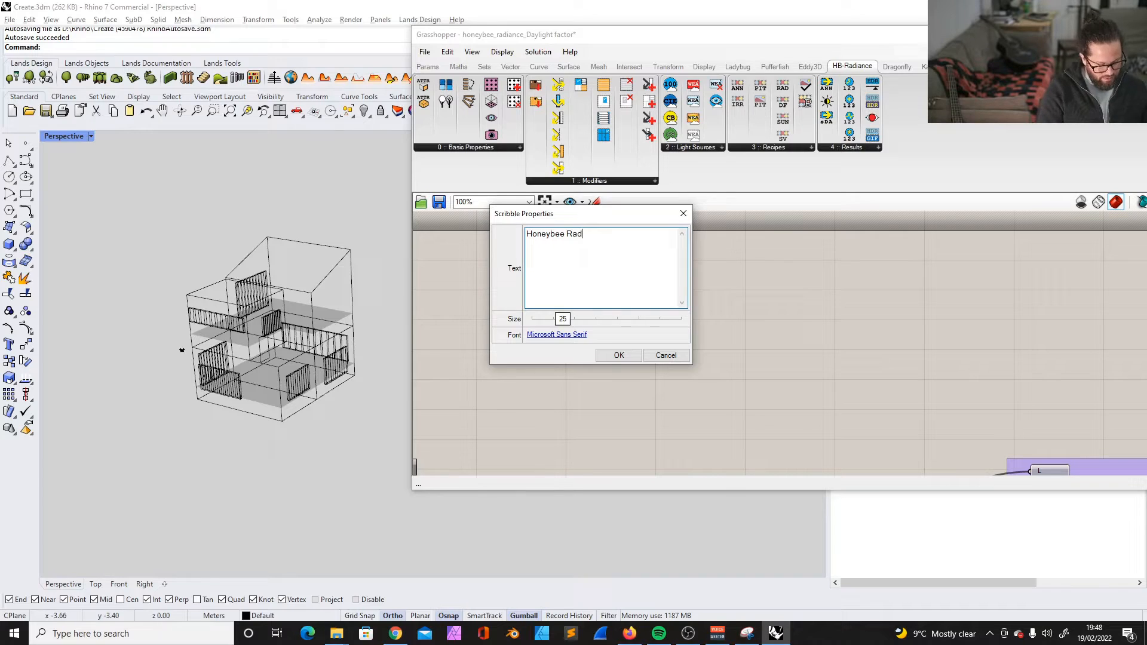
{"action": "type", "text": "iance Video 5"}
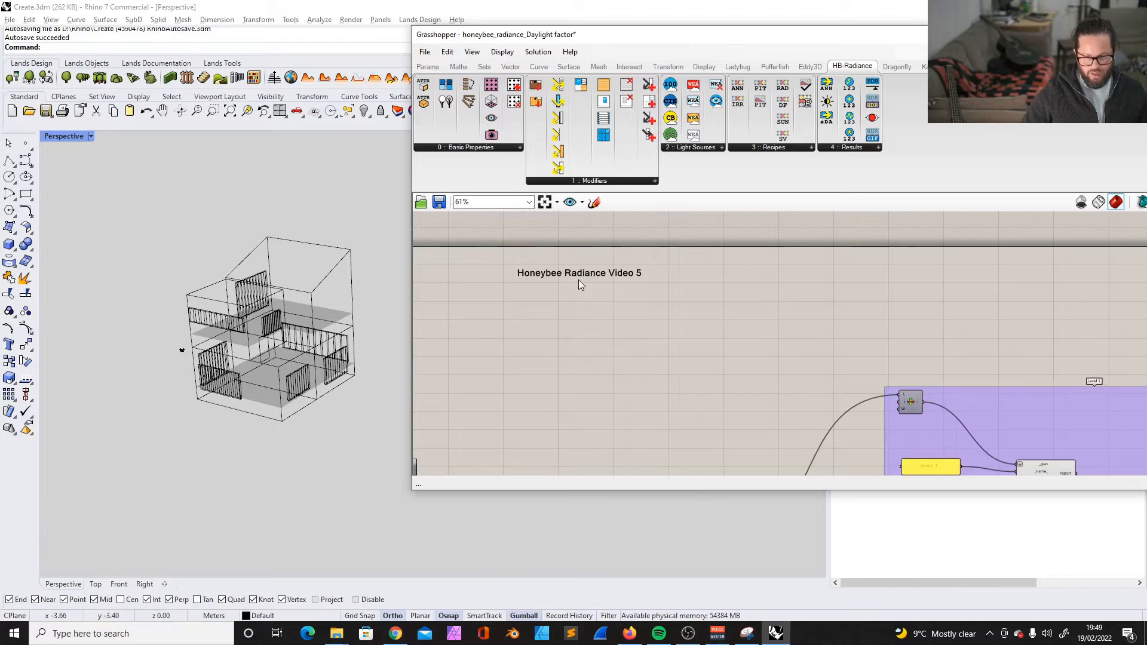
{"action": "scroll", "coordinate": [578, 280], "scroll_direction": "up", "scroll_amount": 2}
{"action": "left_click", "coordinate": [590, 277]}
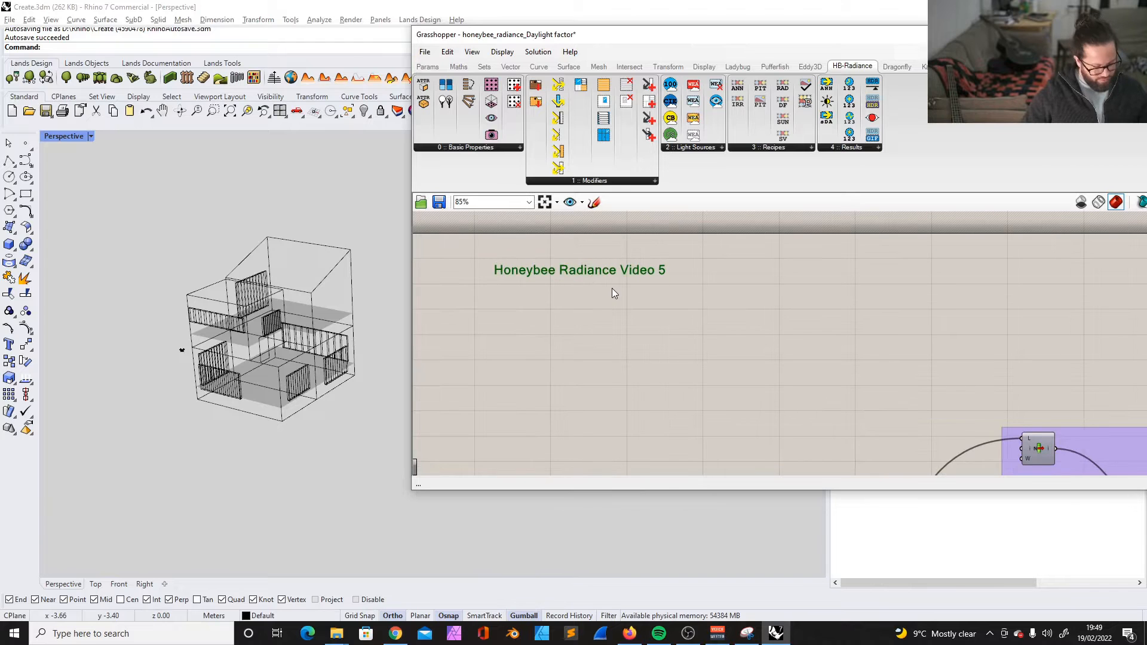
- Add the "Inputs" scribble to the group containing the solids geometry and its intersection component
{"action": "scroll", "coordinate": [614, 289], "scroll_direction": "down", "scroll_amount": 4}
{"action": "left_click", "coordinate": [521, 274]}
{"action": "left_click", "coordinate": [583, 443], "text": "shift"}
{"action": "right_click", "coordinate": [590, 443]}
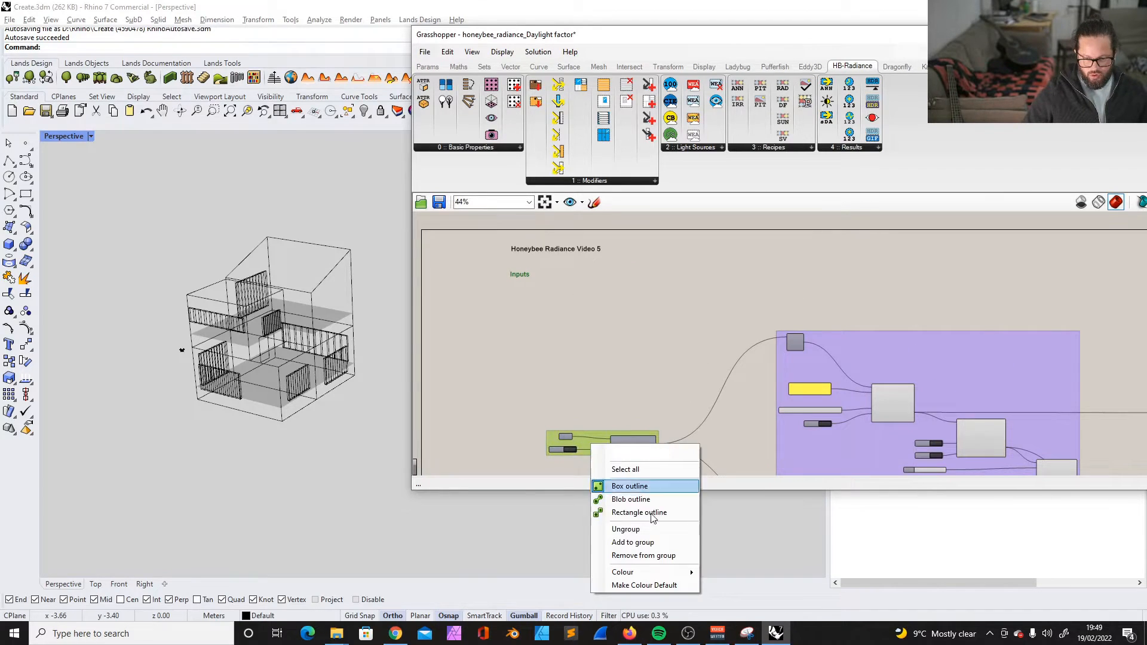
{"action": "left_click", "coordinate": [633, 543]}
{"action": "left_click", "coordinate": [687, 289]}
- Move the Glass modifier with its name panel and sliders below the Inputs group, and rearrange the window components beneath the room branches
{"action": "scroll", "coordinate": [687, 290], "scroll_direction": "down", "scroll_amount": 6}
{"action": "scroll", "coordinate": [898, 296], "scroll_direction": "up", "scroll_amount": 3}
{"action": "scroll", "coordinate": [898, 296], "scroll_direction": "down", "scroll_amount": 2}
{"action": "scroll", "coordinate": [579, 326], "scroll_direction": "up", "scroll_amount": 5}
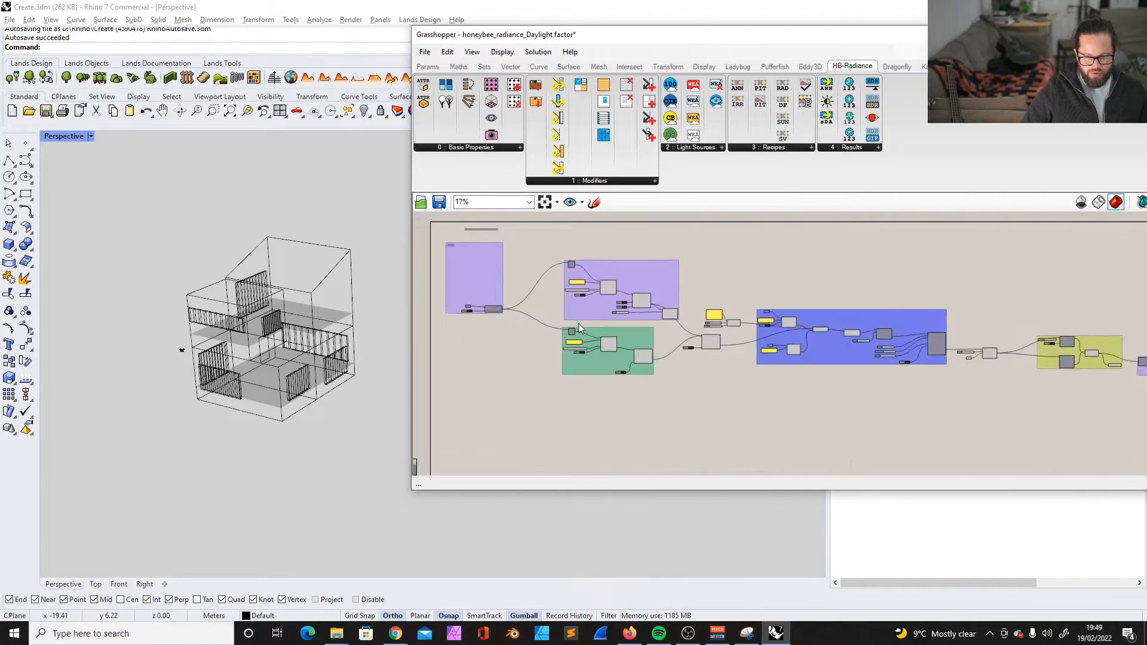
{"action": "scroll", "coordinate": [582, 306], "scroll_direction": "down", "scroll_amount": 3}
{"action": "scroll", "coordinate": [479, 325], "scroll_direction": "up", "scroll_amount": 7}
{"action": "left_click", "coordinate": [507, 384]}
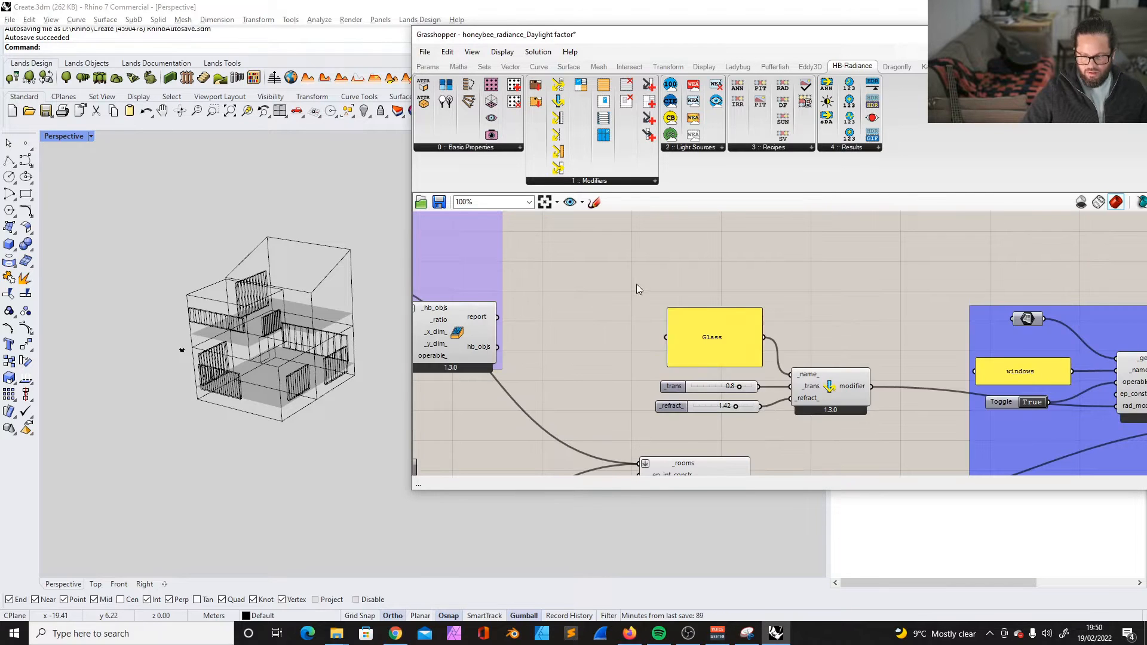
{"action": "left_click_drag", "start_coordinate": [636, 284], "coordinate": [901, 438]}
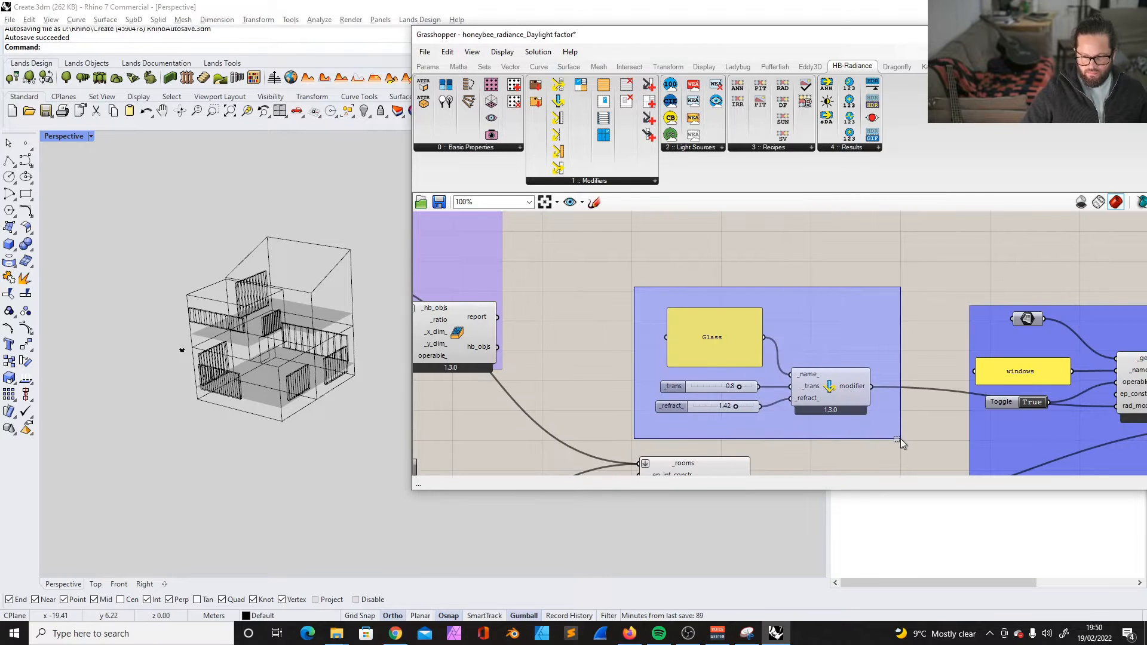
{"action": "scroll", "coordinate": [901, 439], "scroll_direction": "down", "scroll_amount": 4}
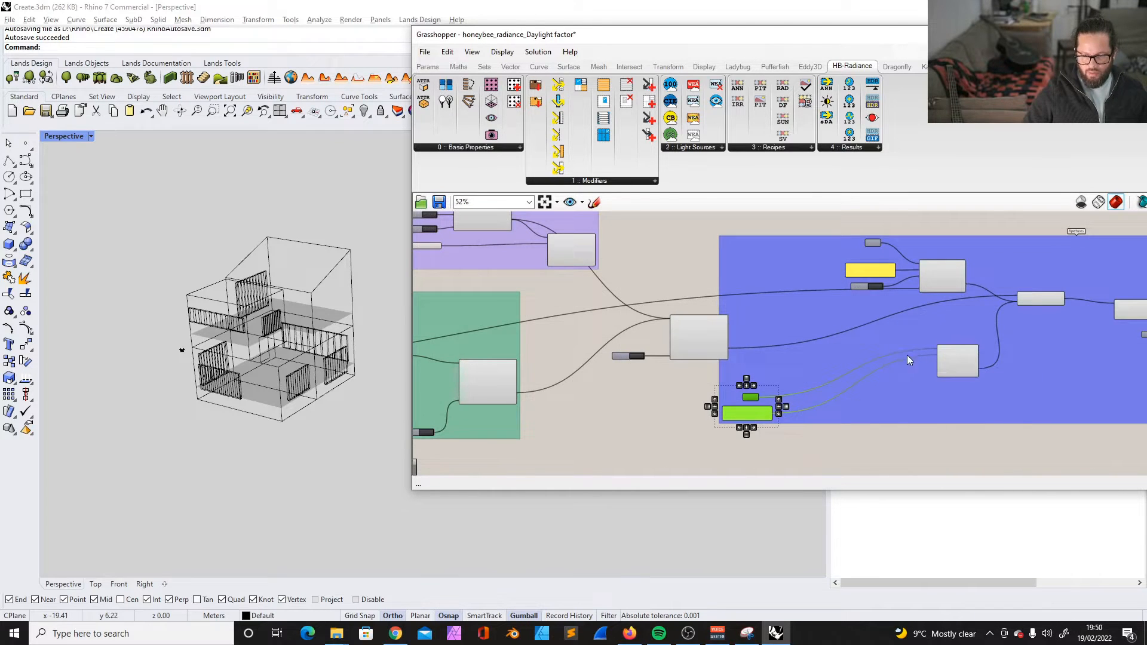
{"action": "scroll", "coordinate": [907, 355], "scroll_direction": "down", "scroll_amount": 1}
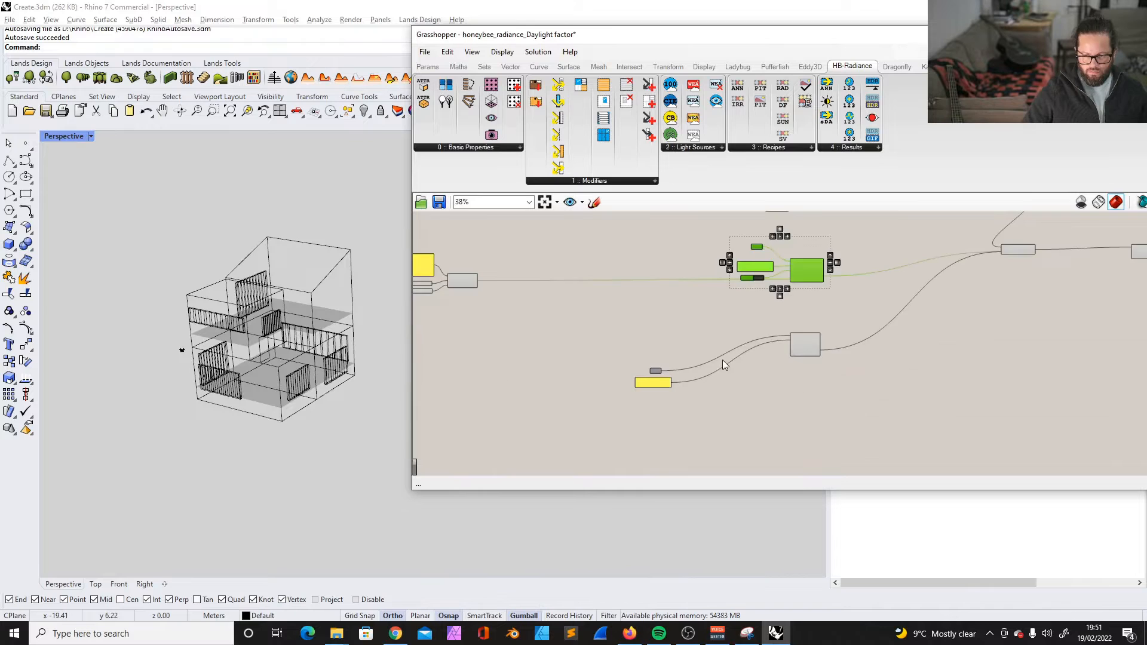
{"action": "scroll", "coordinate": [721, 360], "scroll_direction": "down", "scroll_amount": 6}
{"action": "right_click_drag", "start_coordinate": [675, 291], "coordinate": [677, 314]}
- Edit the copy of the Inputs heading inside the Inputs group so that it reads "Geometry"
{"action": "scroll", "coordinate": [676, 314], "scroll_direction": "up", "scroll_amount": 5}
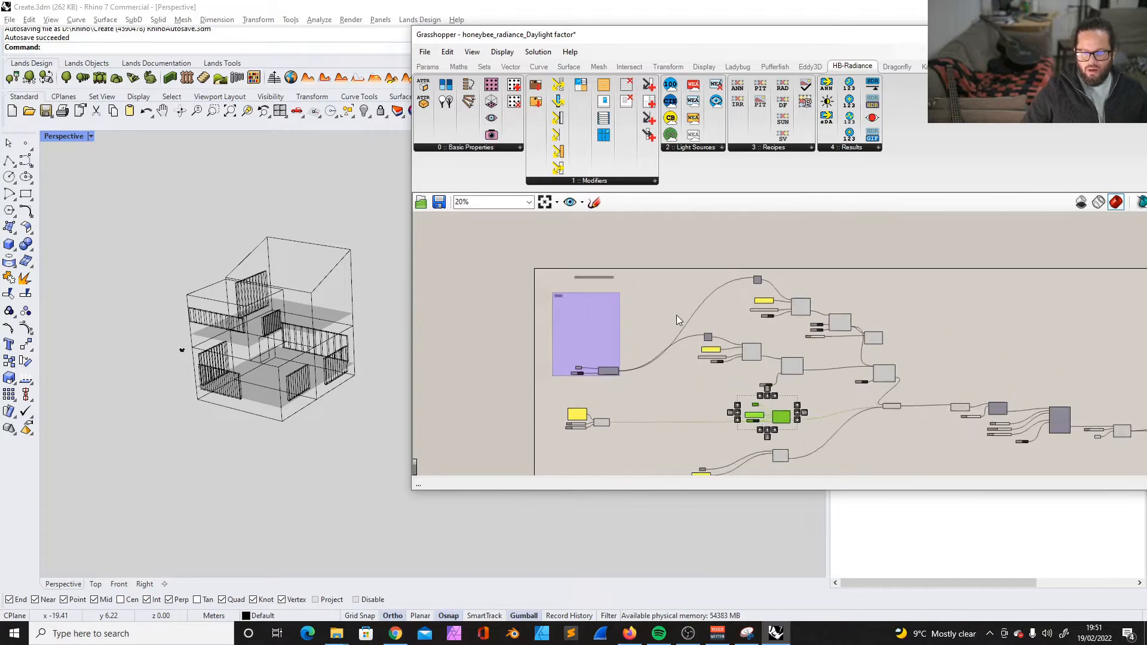
{"action": "scroll", "coordinate": [489, 287], "scroll_direction": "up", "scroll_amount": 3}
{"action": "scroll", "coordinate": [535, 304], "scroll_direction": "down", "scroll_amount": 3}
{"action": "scroll", "coordinate": [584, 335], "scroll_direction": "up", "scroll_amount": 2}
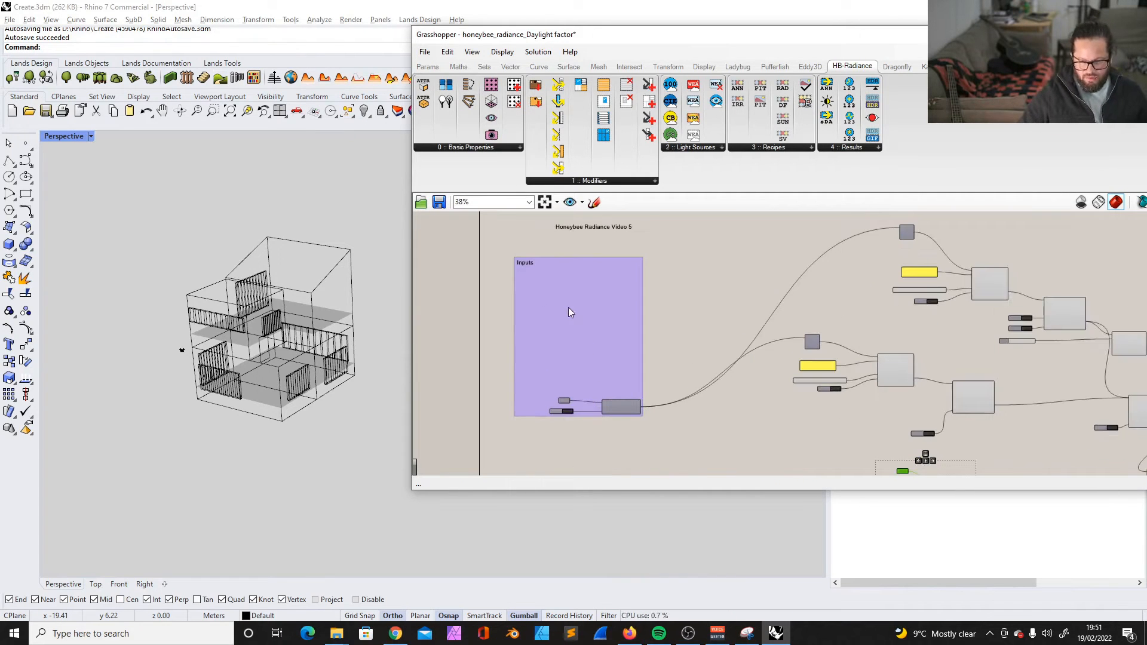
{"action": "scroll", "coordinate": [572, 316], "scroll_direction": "down", "scroll_amount": 3}
{"action": "scroll", "coordinate": [758, 445], "scroll_direction": "up", "scroll_amount": 6}
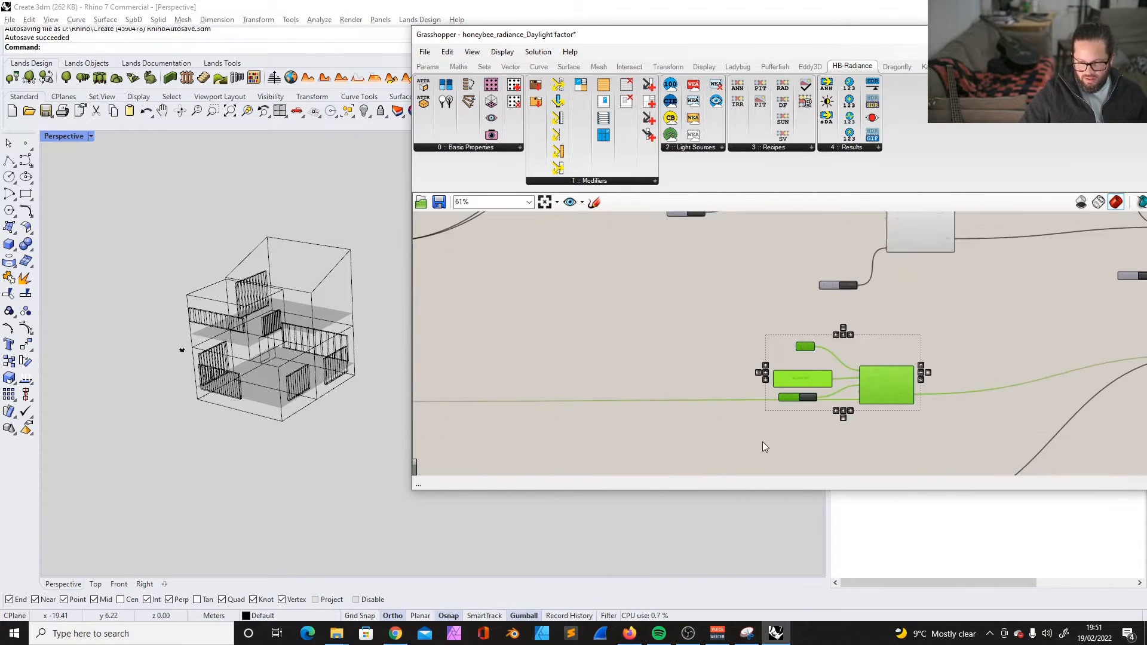
{"action": "scroll", "coordinate": [852, 383], "scroll_direction": "down", "scroll_amount": 5}
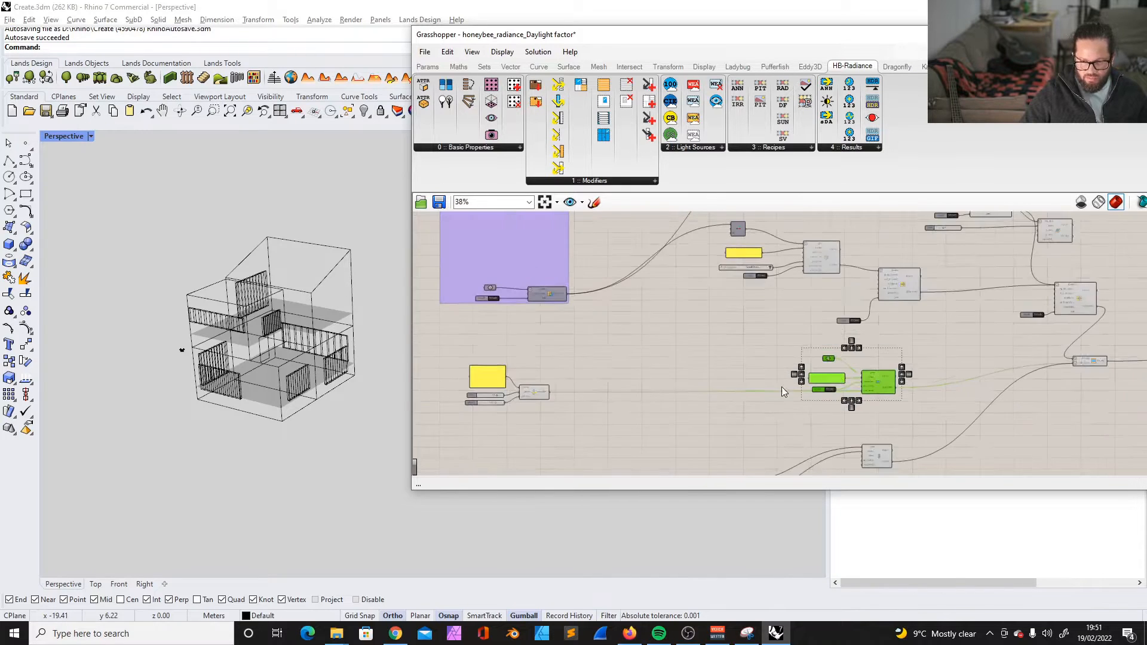
{"action": "scroll", "coordinate": [553, 289], "scroll_direction": "up", "scroll_amount": 4}
{"action": "scroll", "coordinate": [558, 349], "scroll_direction": "down", "scroll_amount": 3}
{"action": "middle_click", "coordinate": [537, 256]}
{"action": "scroll", "coordinate": [531, 275], "scroll_direction": "up", "scroll_amount": 3}
{"action": "double_click", "coordinate": [528, 279]}
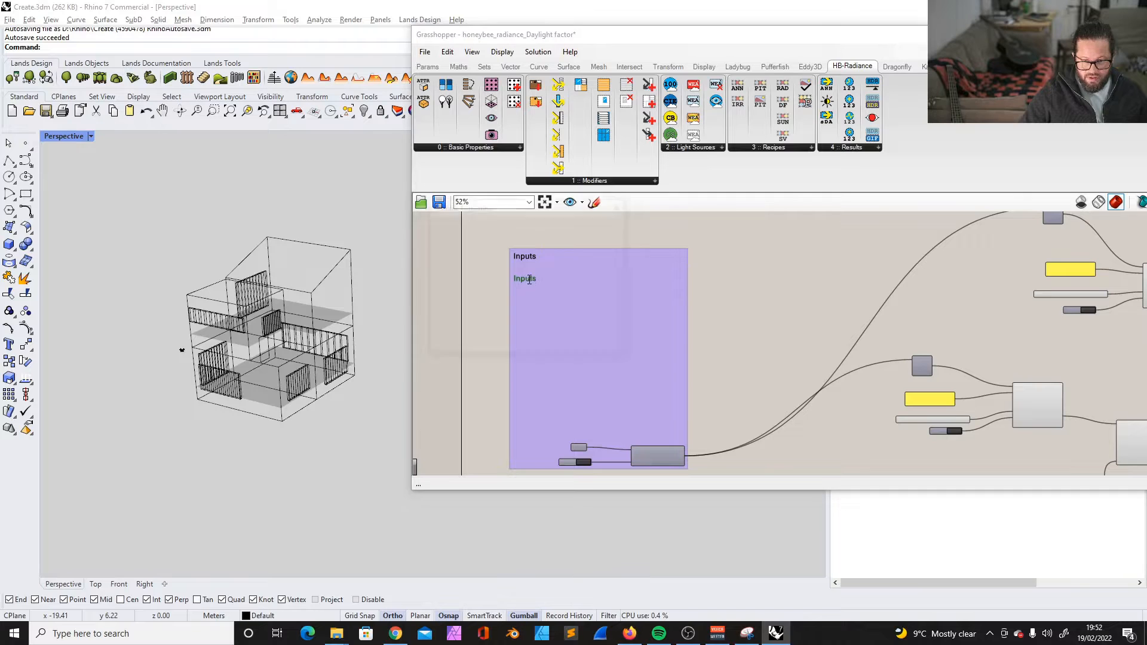
{"action": "left_click_drag", "start_coordinate": [504, 231], "coordinate": [437, 224]}
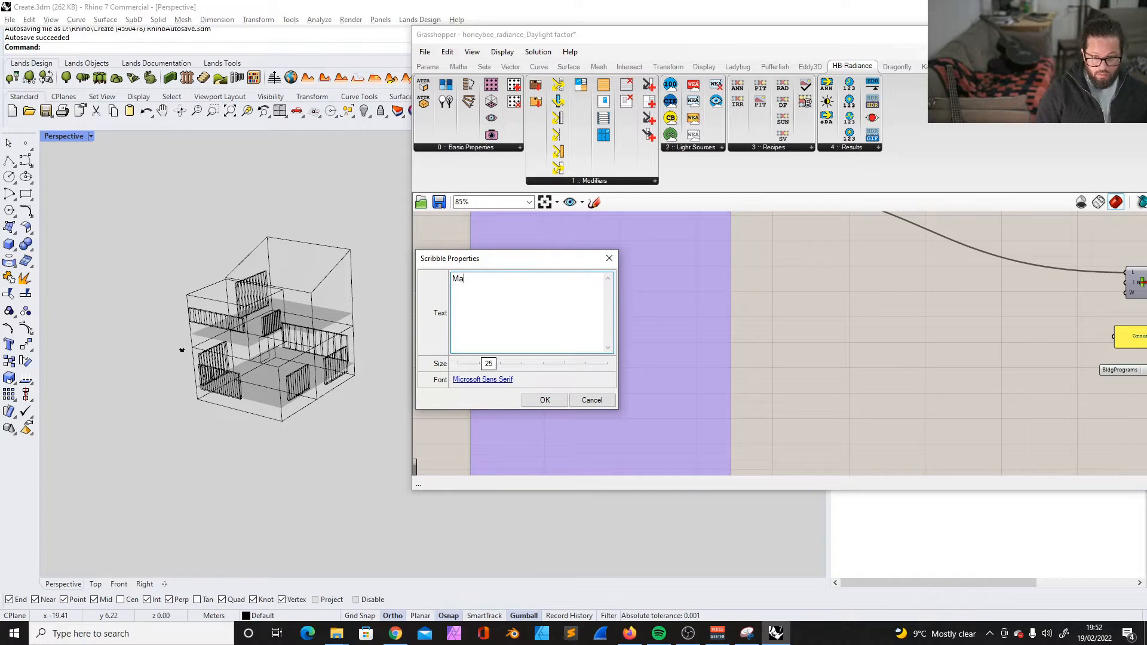
- Set another heading scribble to "Materials" and move it down to the Glass modifier components
{"action": "key", "text": "BackSpace"}
{"action": "key", "text": "BackSpace"}
{"action": "type", "text": "ls"}
{"action": "left_click", "coordinate": [544, 401]}
{"action": "scroll", "coordinate": [543, 326], "scroll_direction": "down", "scroll_amount": 5}
{"action": "mouse_move", "coordinate": [544, 355]}
{"action": "right_mouse_down"}
{"action": "mouse_move", "coordinate": [556, 344]}
{"action": "mouse_move", "coordinate": [539, 280]}
{"action": "right_mouse_up"}
{"action": "left_click_drag", "start_coordinate": [527, 259], "coordinate": [532, 433]}
- Select the Glass panel, the transmittance and refraction sliders and the modifier, and remove them from the Inputs group
{"action": "scroll", "coordinate": [532, 433], "scroll_direction": "down", "scroll_amount": 1}
{"action": "mouse_move", "coordinate": [531, 375]}
{"action": "left_mouse_down"}
{"action": "mouse_move", "coordinate": [534, 361]}
{"action": "mouse_move", "coordinate": [517, 361]}
{"action": "left_mouse_up"}
{"action": "left_click", "coordinate": [621, 369]}
{"action": "left_click", "coordinate": [516, 362]}
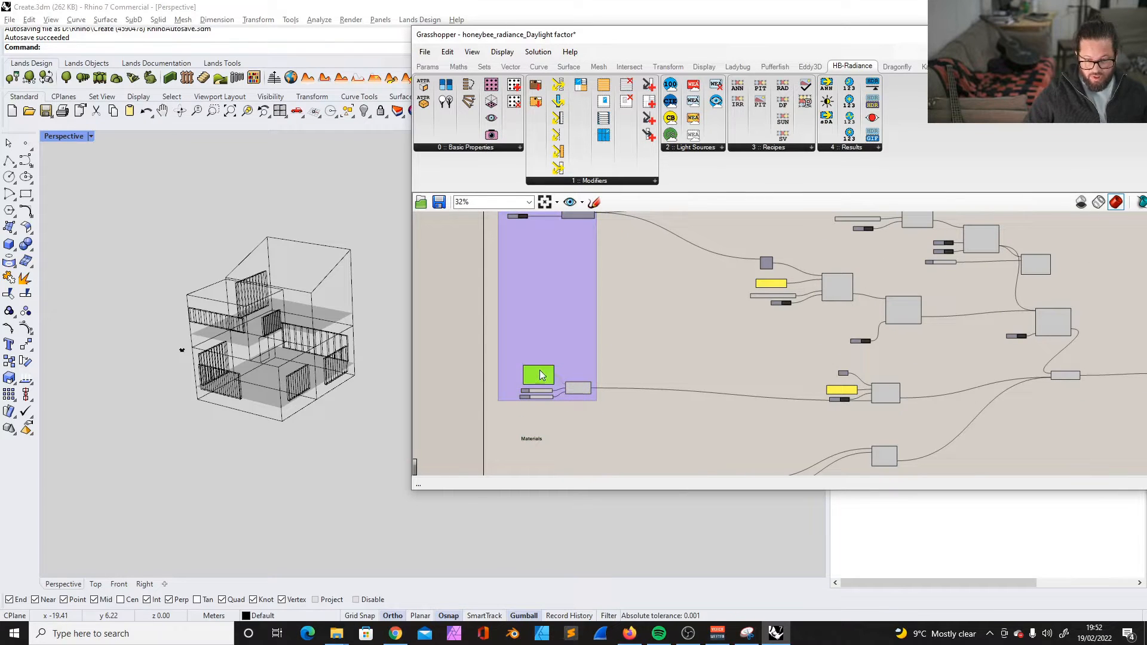
{"action": "left_click", "coordinate": [540, 376]}
{"action": "scroll", "coordinate": [551, 400], "scroll_direction": "up", "scroll_amount": 5}
{"action": "left_click", "coordinate": [510, 368], "text": "shift"}
{"action": "left_click", "coordinate": [515, 386], "text": "shift"}
{"action": "left_click", "coordinate": [612, 352], "text": "shift"}
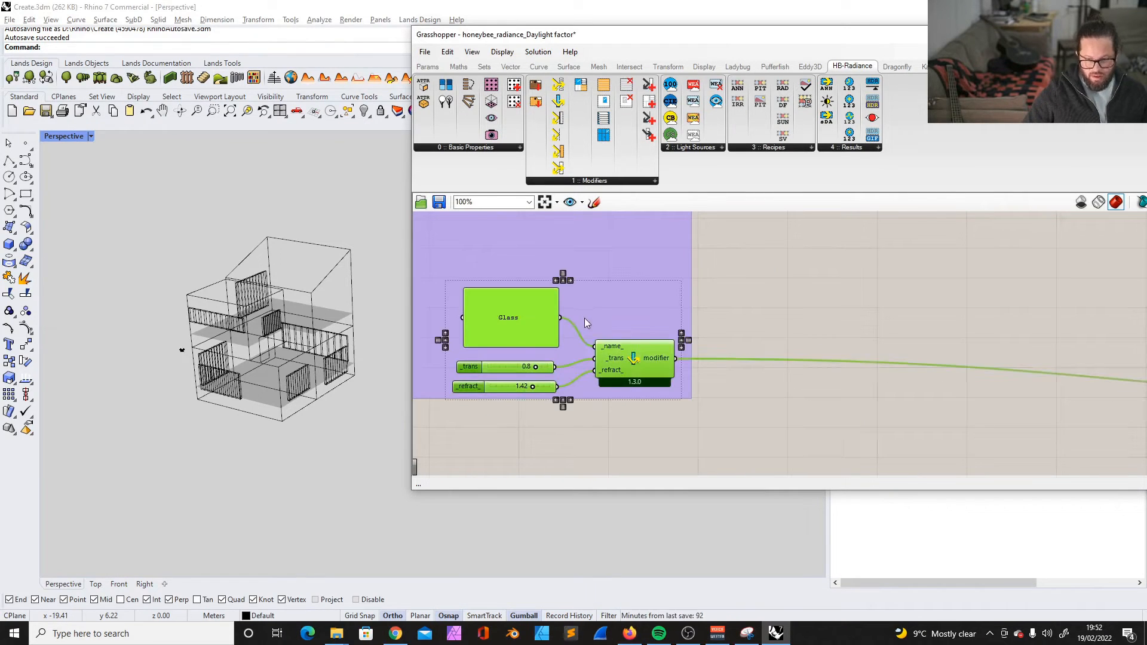
{"action": "right_click", "coordinate": [619, 295]}
{"action": "left_click", "coordinate": [635, 255]}
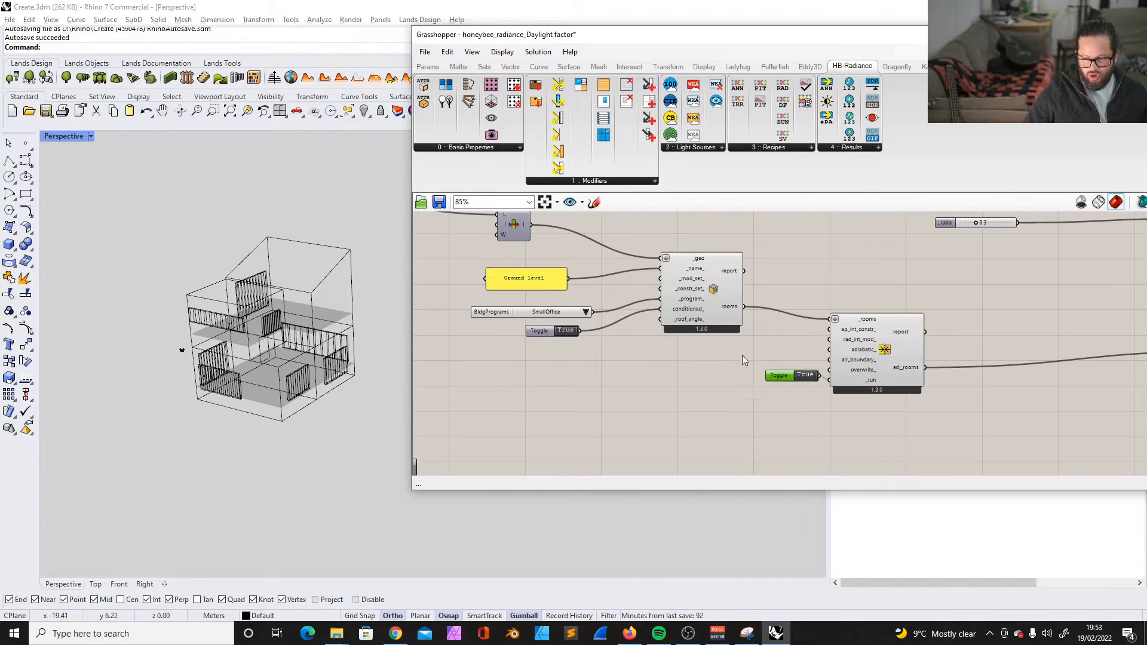
- Move the geometry parameter that feeds the windows aperture component to just below the Inputs group
{"action": "scroll", "coordinate": [736, 355], "scroll_direction": "down", "scroll_amount": 5}
{"action": "scroll", "coordinate": [719, 395], "scroll_direction": "up", "scroll_amount": 3}
{"action": "scroll", "coordinate": [721, 396], "scroll_direction": "down", "scroll_amount": 2}
{"action": "scroll", "coordinate": [747, 411], "scroll_direction": "up", "scroll_amount": 3}
{"action": "scroll", "coordinate": [758, 408], "scroll_direction": "up", "scroll_amount": 3}
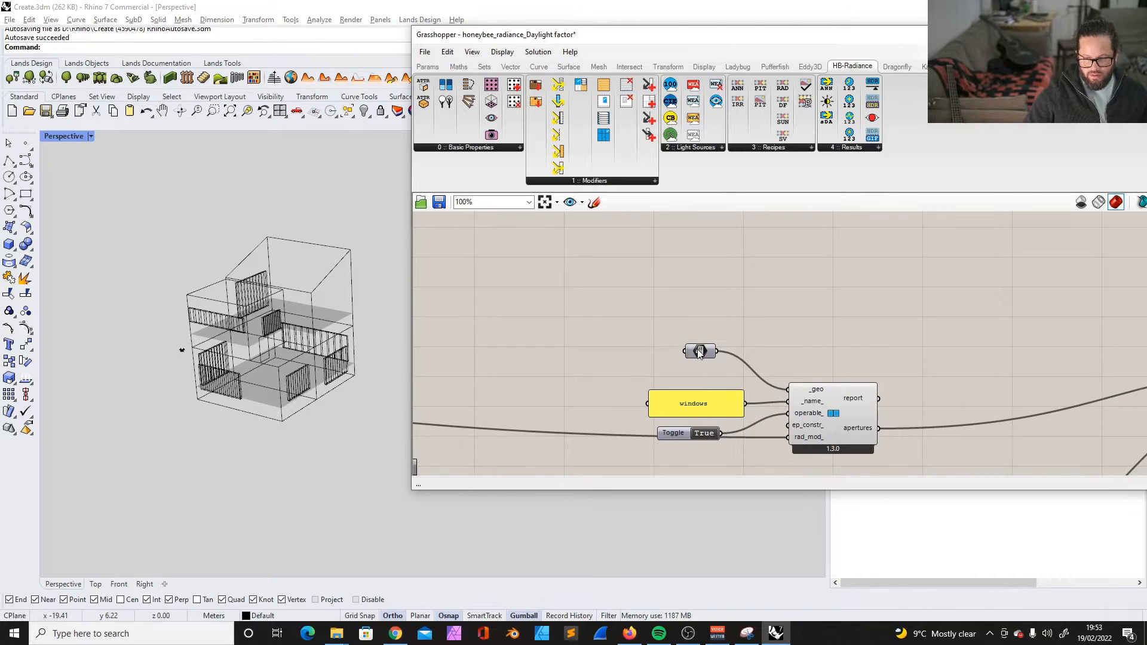
{"action": "scroll", "coordinate": [773, 388], "scroll_direction": "down", "scroll_amount": 5}
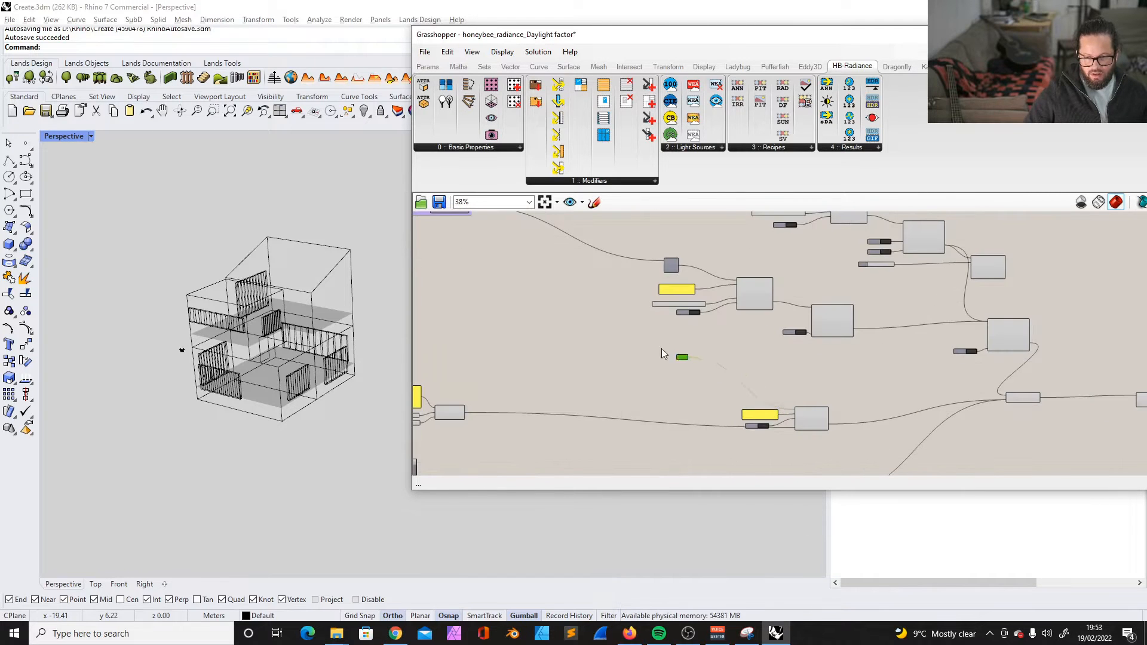
{"action": "scroll", "coordinate": [526, 316], "scroll_direction": "down", "scroll_amount": 5}
{"action": "scroll", "coordinate": [485, 282], "scroll_direction": "up", "scroll_amount": 8}
{"action": "left_click_drag", "start_coordinate": [544, 380], "coordinate": [461, 391]}
{"action": "scroll", "coordinate": [478, 382], "scroll_direction": "down", "scroll_amount": 2}
{"action": "scroll", "coordinate": [526, 306], "scroll_direction": "up", "scroll_amount": 2}
- Add the windows geometry parameter to the Inputs group under the Geometry heading
{"action": "left_click", "coordinate": [607, 329]}
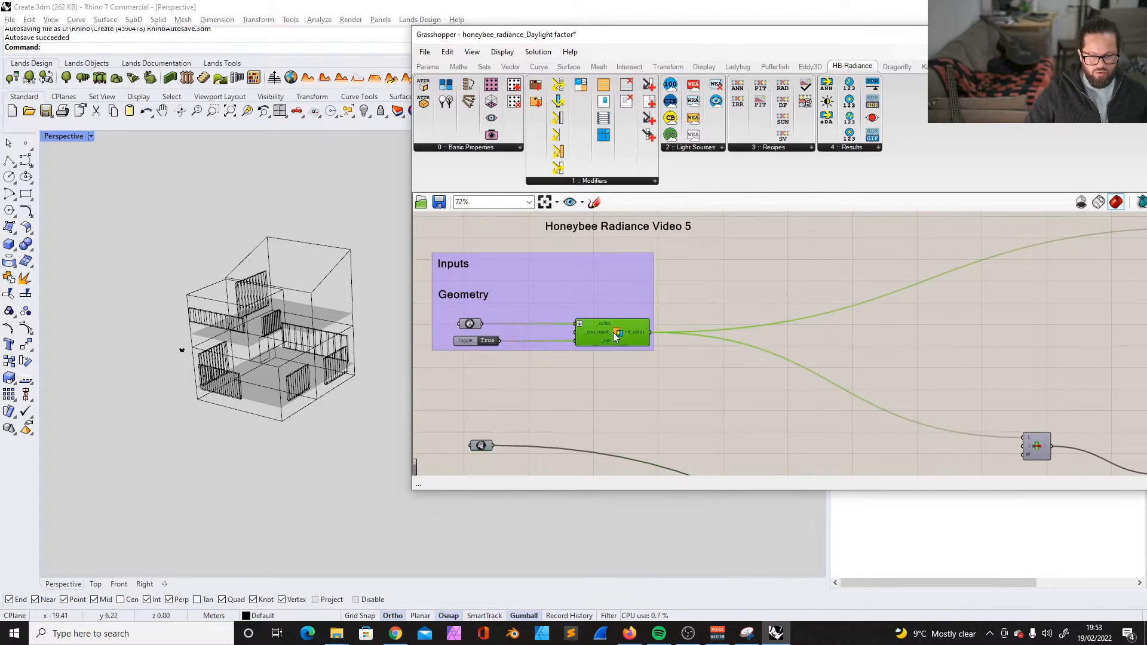
{"action": "left_click", "coordinate": [562, 284]}
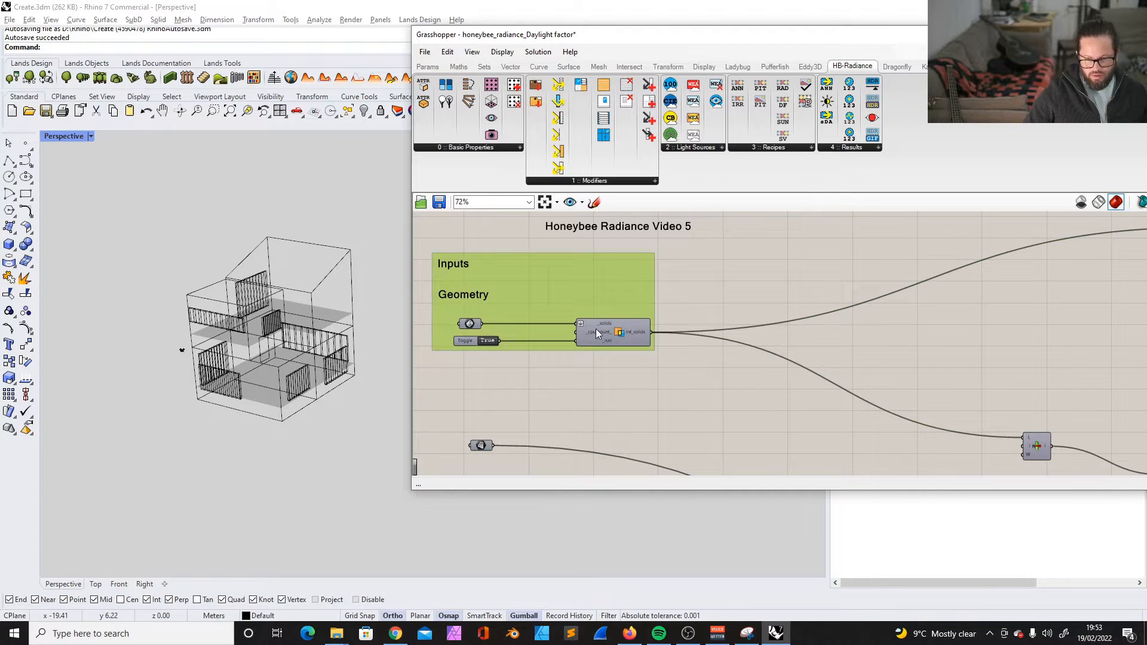
{"action": "left_click_drag", "start_coordinate": [596, 329], "coordinate": [595, 333]}
{"action": "left_click", "coordinate": [550, 302]}
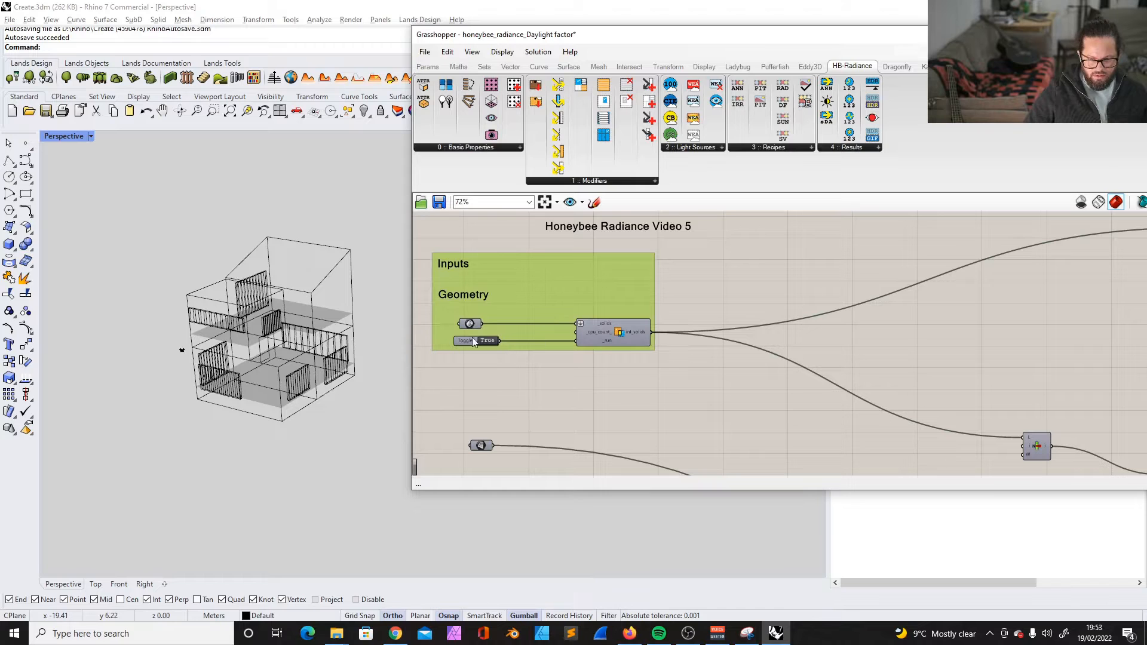
{"action": "left_click", "coordinate": [482, 445], "text": "shift"}
{"action": "right_click", "coordinate": [526, 296]}
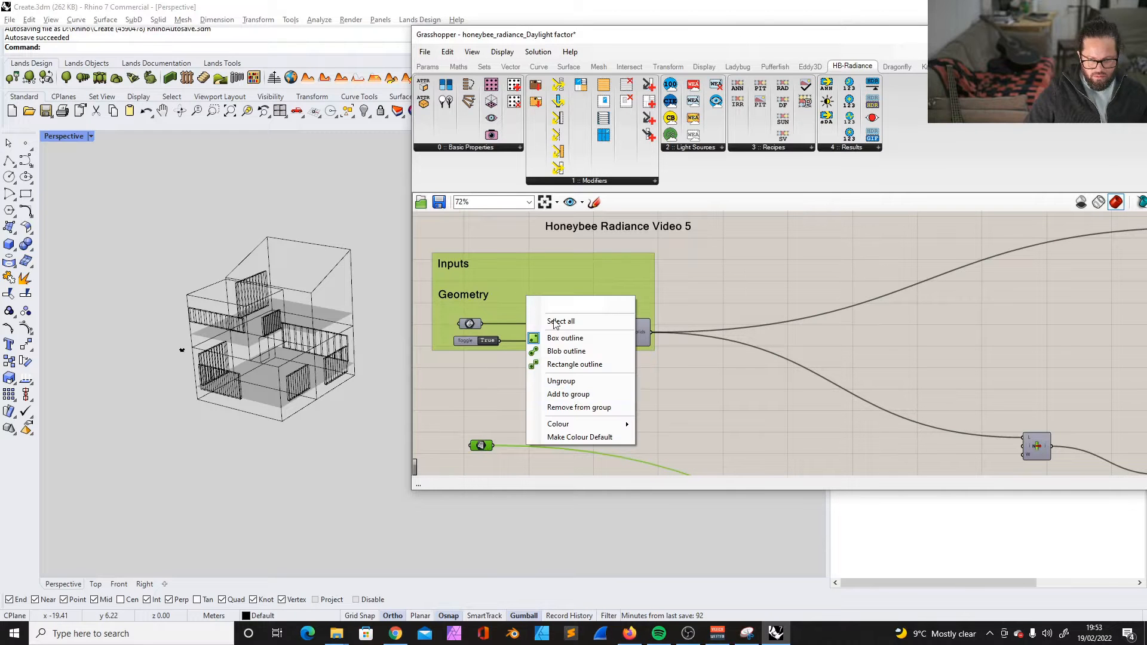
{"action": "left_click", "coordinate": [578, 394]}
{"action": "scroll", "coordinate": [540, 302], "scroll_direction": "down", "scroll_amount": 4}
{"action": "scroll", "coordinate": [819, 380], "scroll_direction": "up", "scroll_amount": 4}
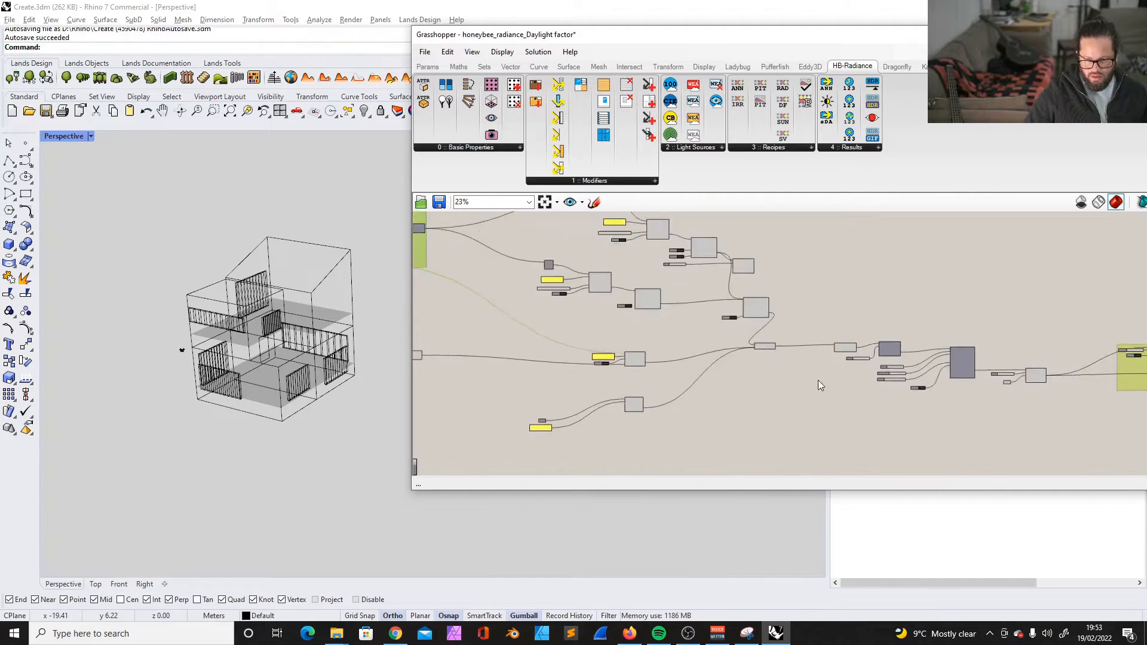
- Move the doors geometry parameter into the Inputs group under a Doors heading
{"action": "scroll", "coordinate": [808, 433], "scroll_direction": "down", "scroll_amount": 4}
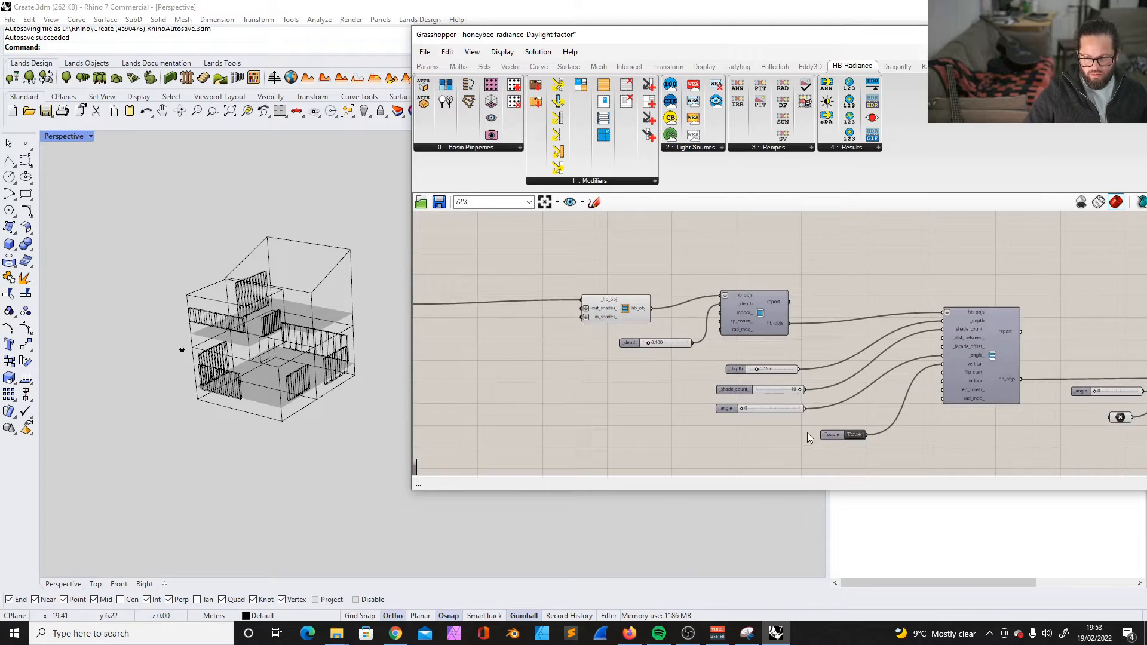
{"action": "scroll", "coordinate": [550, 397], "scroll_direction": "up", "scroll_amount": 4}
{"action": "scroll", "coordinate": [650, 413], "scroll_direction": "down", "scroll_amount": 2}
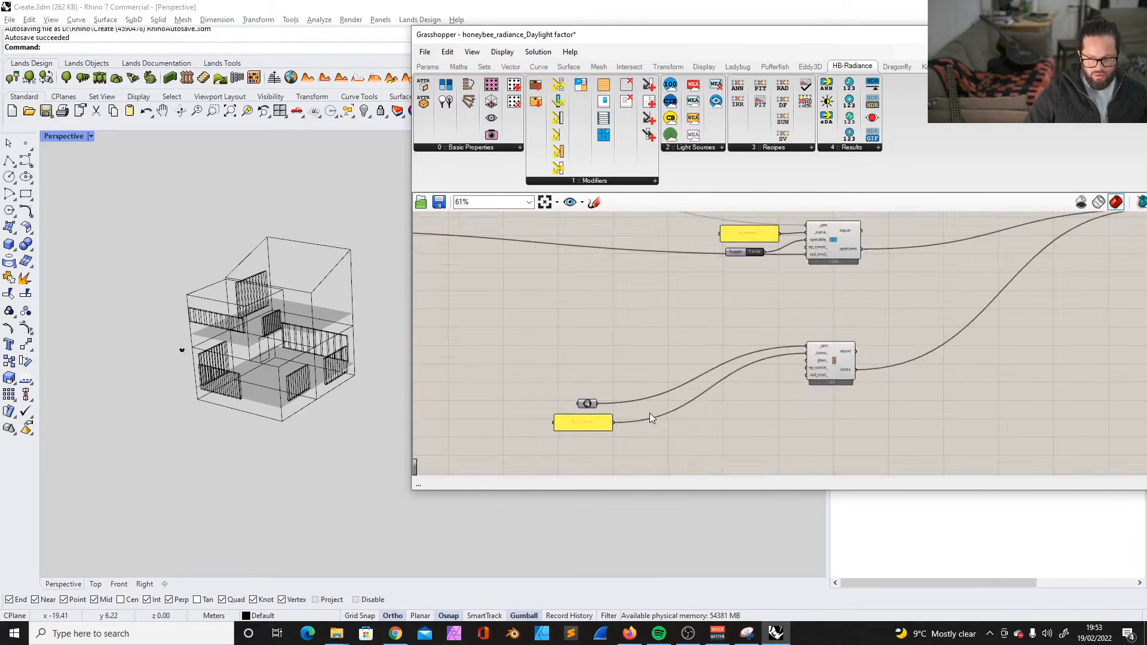
{"action": "scroll", "coordinate": [580, 390], "scroll_direction": "up", "scroll_amount": 3}
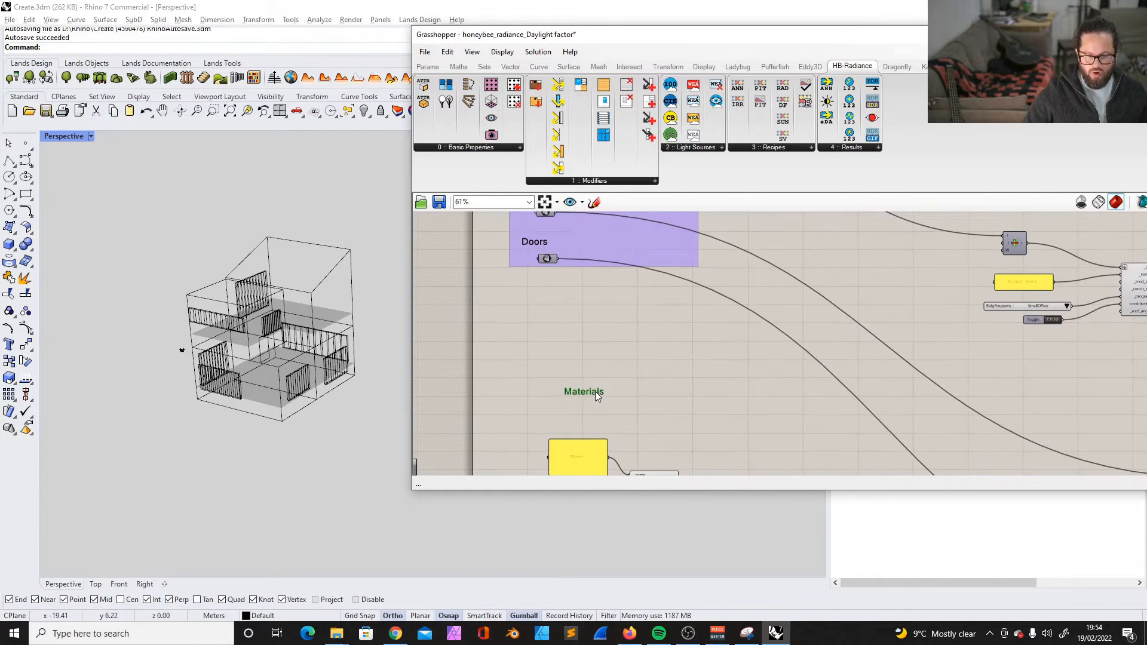
- Place the Glass panel, its two sliders and the modifier directly beneath the Materials heading
{"action": "scroll", "coordinate": [546, 354], "scroll_direction": "down", "scroll_amount": 3}
{"action": "scroll", "coordinate": [558, 357], "scroll_direction": "up", "scroll_amount": 2}
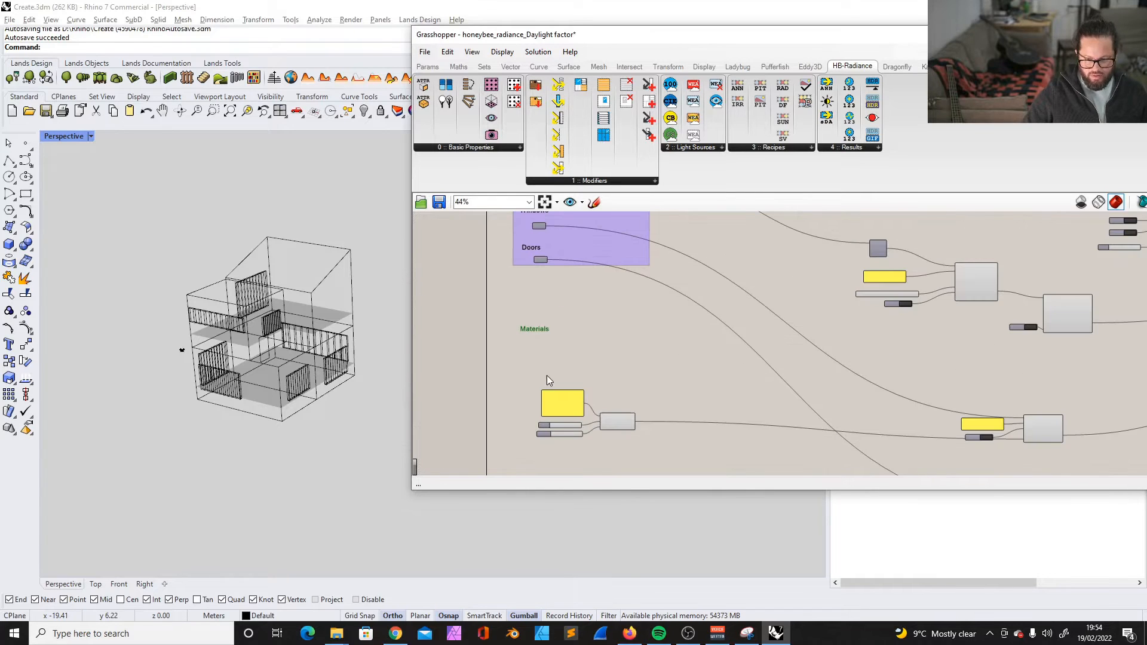
{"action": "left_click_drag", "start_coordinate": [518, 364], "coordinate": [634, 451]}
{"action": "scroll", "coordinate": [562, 329], "scroll_direction": "up", "scroll_amount": 4}
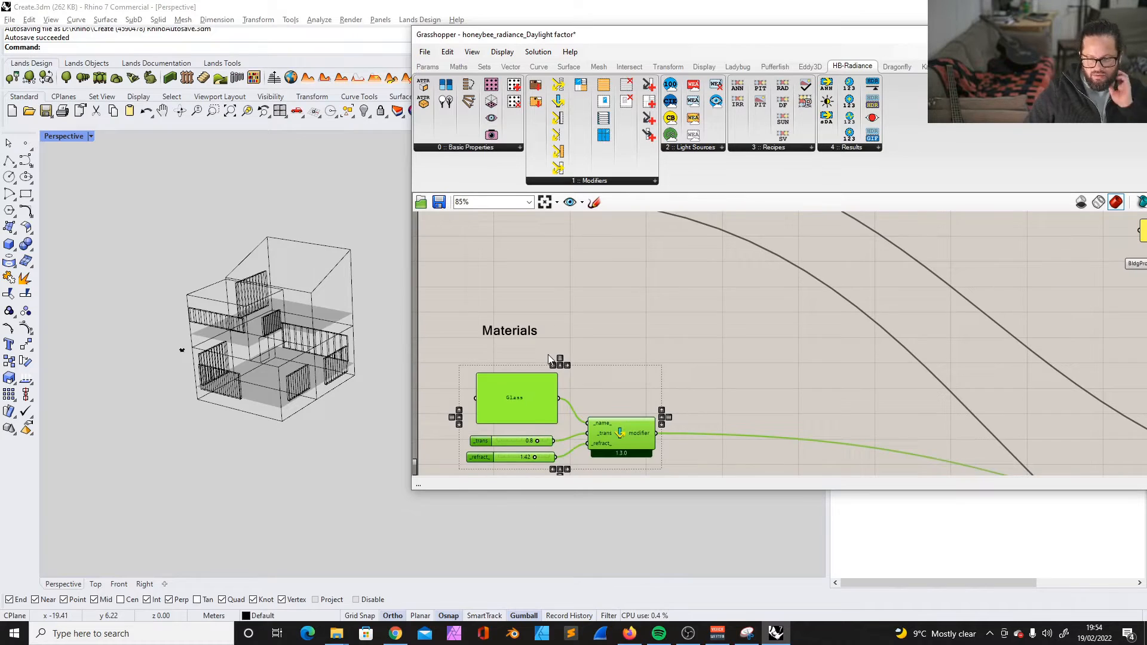
{"action": "scroll", "coordinate": [548, 355], "scroll_direction": "down", "scroll_amount": 4}
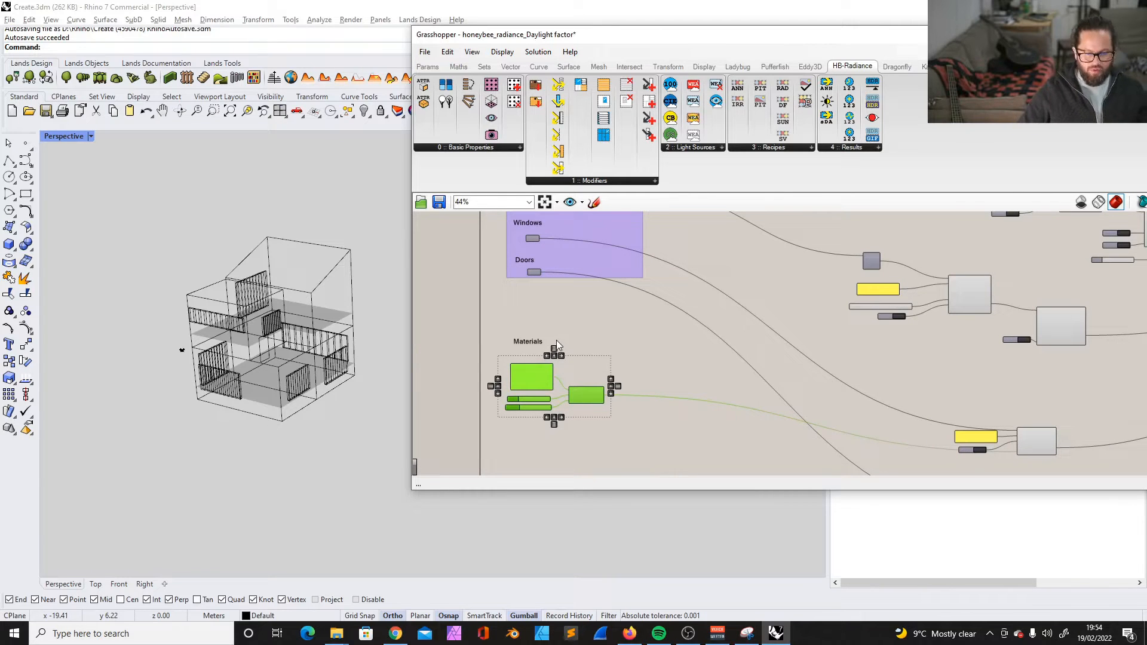
{"action": "scroll", "coordinate": [547, 341], "scroll_direction": "down", "scroll_amount": 2}
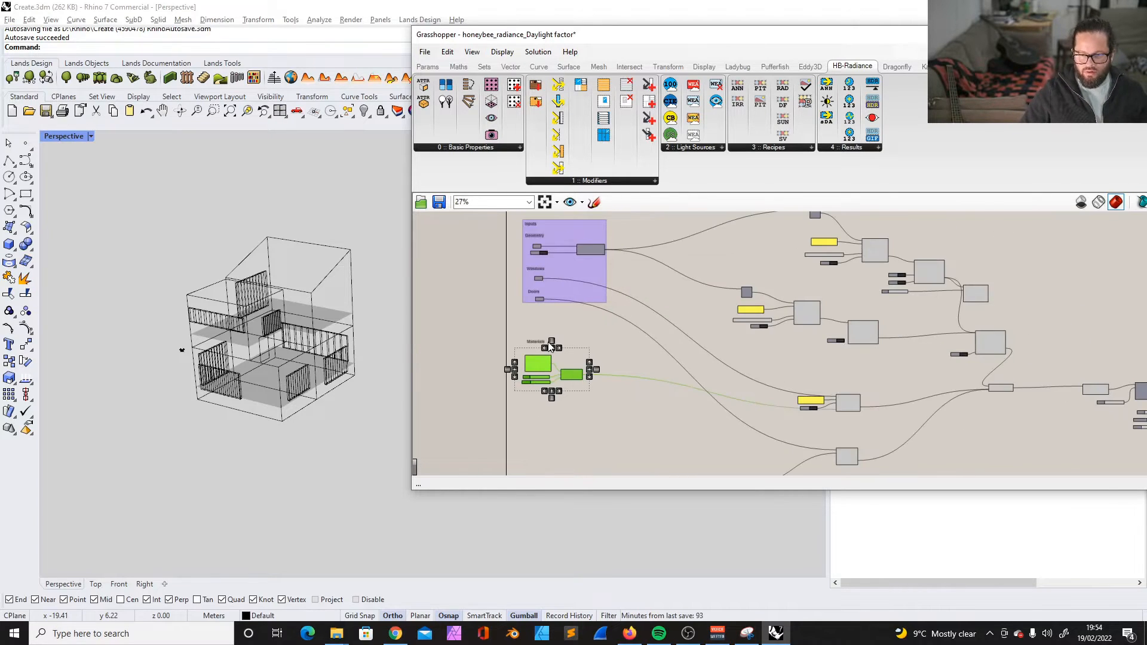
{"action": "scroll", "coordinate": [605, 371], "scroll_direction": "down", "scroll_amount": 2}
- Rearrange the name panel, building programs list and toggle that feed the Ground level room component
{"action": "scroll", "coordinate": [794, 300], "scroll_direction": "up", "scroll_amount": 2}
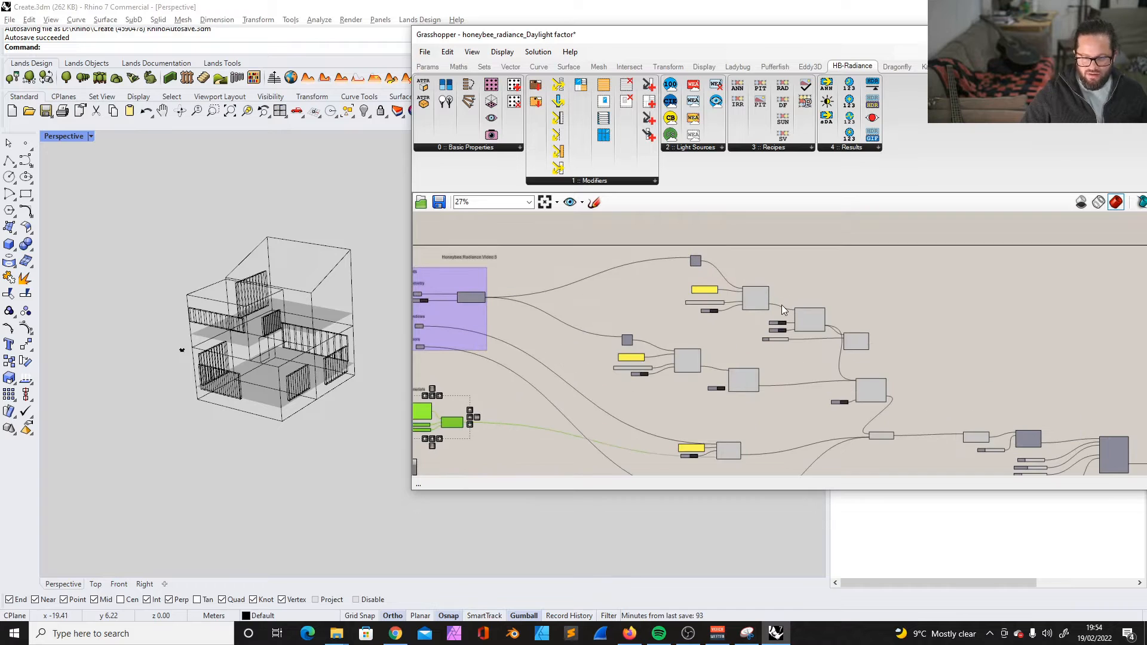
{"action": "scroll", "coordinate": [612, 337], "scroll_direction": "up", "scroll_amount": 5}
{"action": "left_click_drag", "start_coordinate": [707, 330], "coordinate": [725, 339]}
{"action": "left_click_drag", "start_coordinate": [712, 384], "coordinate": [706, 375]}
{"action": "left_click_drag", "start_coordinate": [873, 391], "coordinate": [851, 389]}
{"action": "left_click_drag", "start_coordinate": [702, 411], "coordinate": [668, 394]}
{"action": "scroll", "coordinate": [755, 403], "scroll_direction": "down", "scroll_amount": 3}
{"action": "scroll", "coordinate": [753, 383], "scroll_direction": "up", "scroll_amount": 3}
{"action": "scroll", "coordinate": [808, 375], "scroll_direction": "down", "scroll_amount": 2}
{"action": "scroll", "coordinate": [701, 364], "scroll_direction": "up", "scroll_amount": 2}
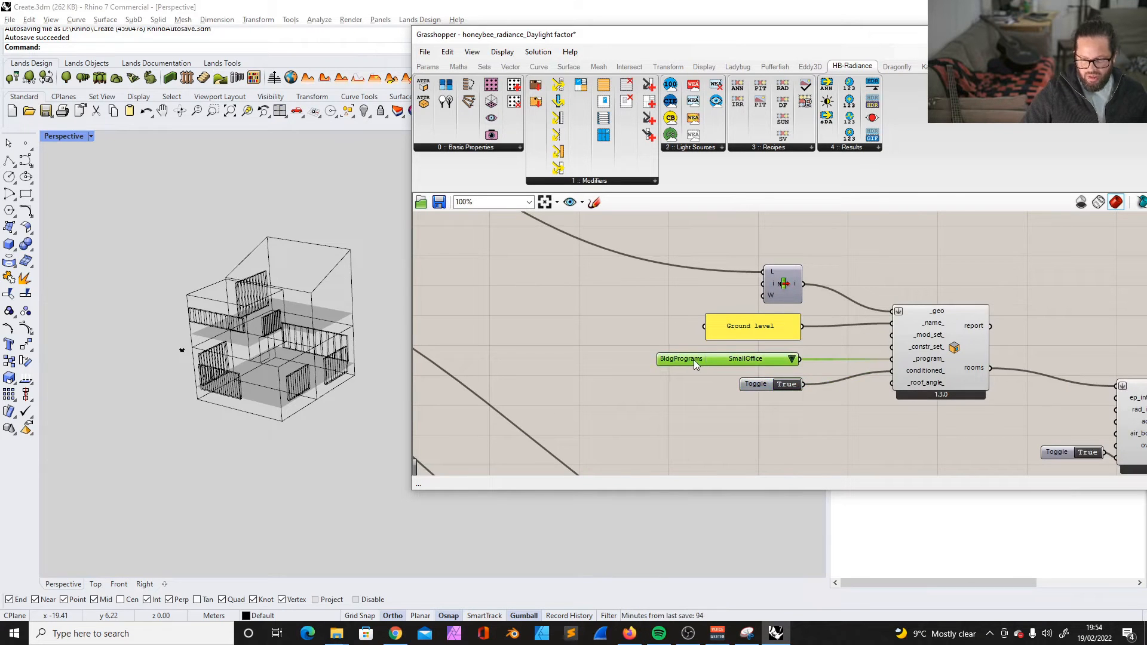
- Group the Materials heading together with the Glass panel, sliders and modifier
{"action": "scroll", "coordinate": [859, 361], "scroll_direction": "down", "scroll_amount": 3}
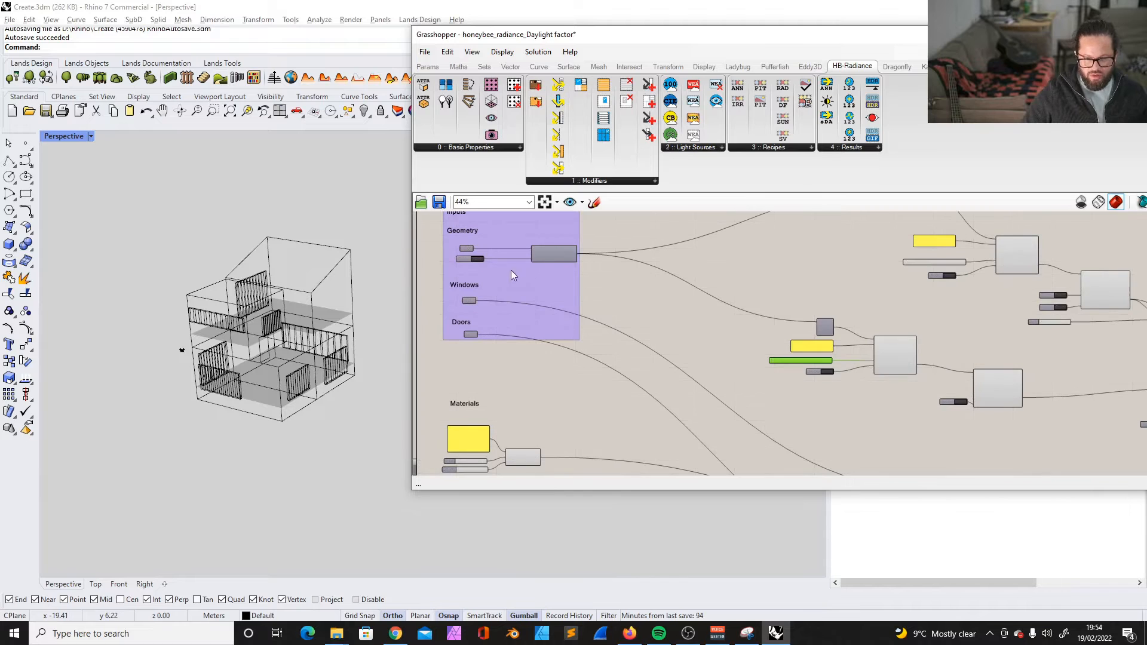
{"action": "scroll", "coordinate": [515, 310], "scroll_direction": "down", "scroll_amount": 3}
{"action": "scroll", "coordinate": [526, 279], "scroll_direction": "up", "scroll_amount": 3}
{"action": "left_click", "coordinate": [514, 294]}
{"action": "scroll", "coordinate": [514, 294], "scroll_direction": "down", "scroll_amount": 3}
{"action": "scroll", "coordinate": [525, 376], "scroll_direction": "up", "scroll_amount": 3}
{"action": "scroll", "coordinate": [526, 376], "scroll_direction": "down", "scroll_amount": 3}
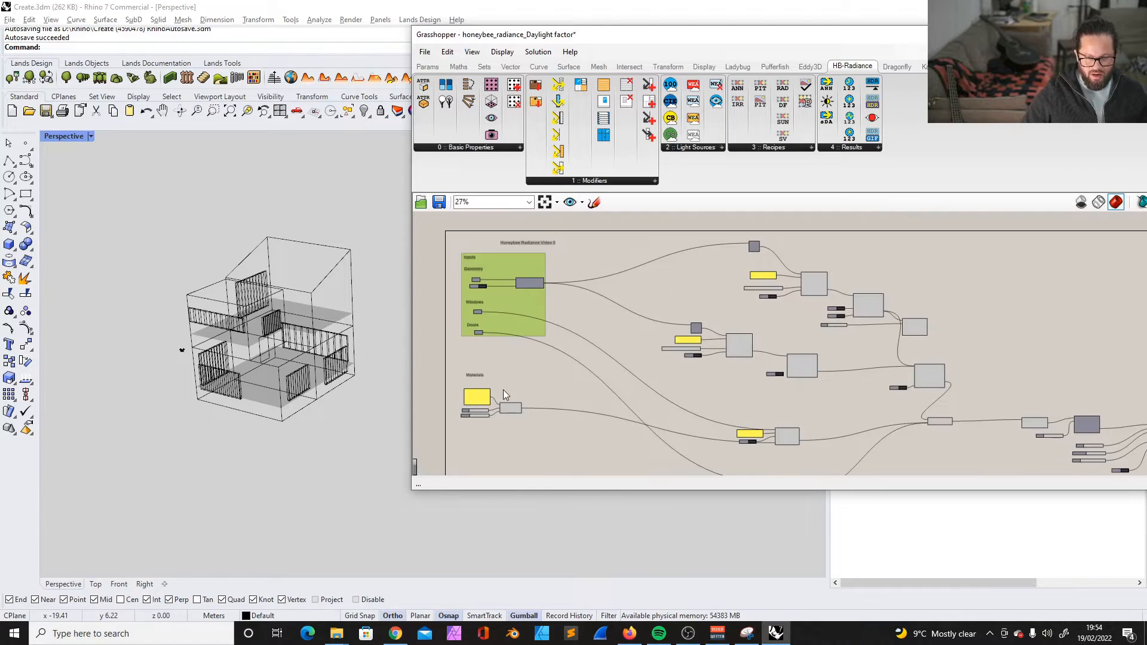
{"action": "scroll", "coordinate": [500, 399], "scroll_direction": "up", "scroll_amount": 3}
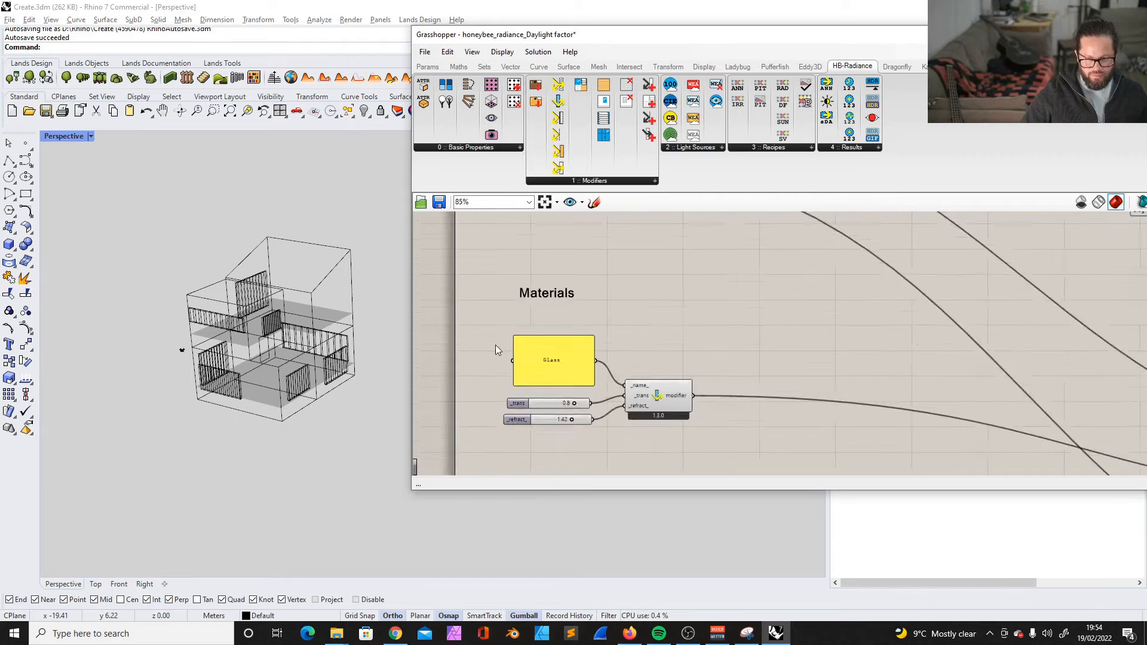
{"action": "left_click_drag", "start_coordinate": [495, 346], "coordinate": [655, 433]}
{"action": "right_click", "coordinate": [559, 316]}
{"action": "left_click", "coordinate": [595, 331]}
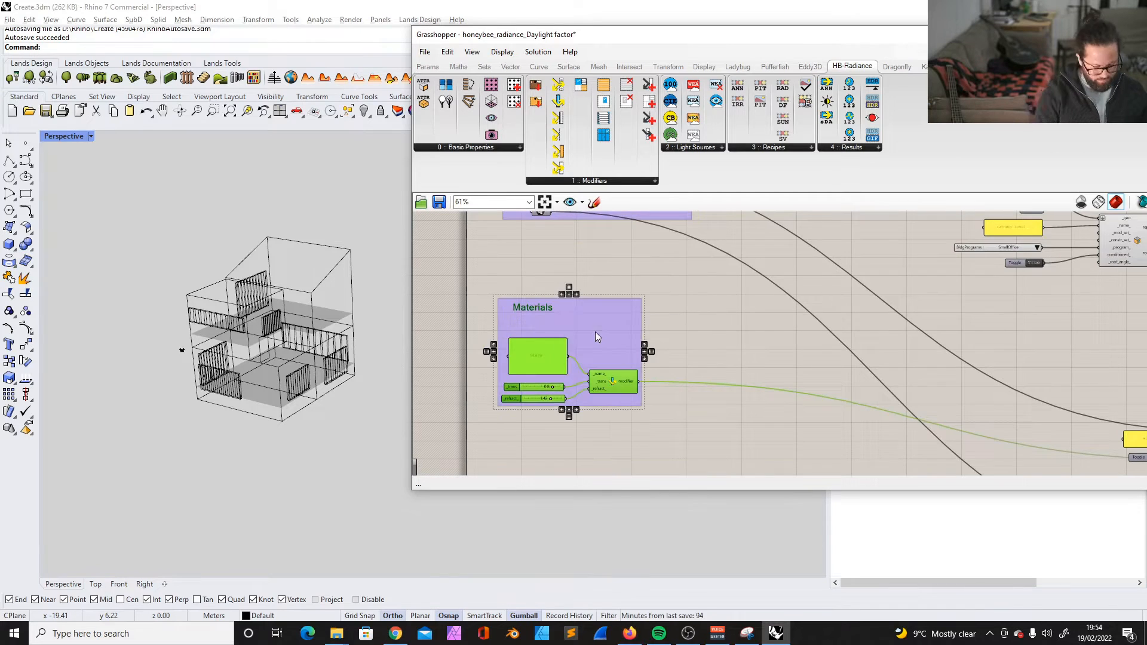
- Move the doors component and its name panel up beside the windows aperture component
{"action": "scroll", "coordinate": [572, 320], "scroll_direction": "down", "scroll_amount": 5}
{"action": "scroll", "coordinate": [795, 442], "scroll_direction": "up", "scroll_amount": 2}
{"action": "left_click_drag", "start_coordinate": [773, 409], "coordinate": [777, 312]}
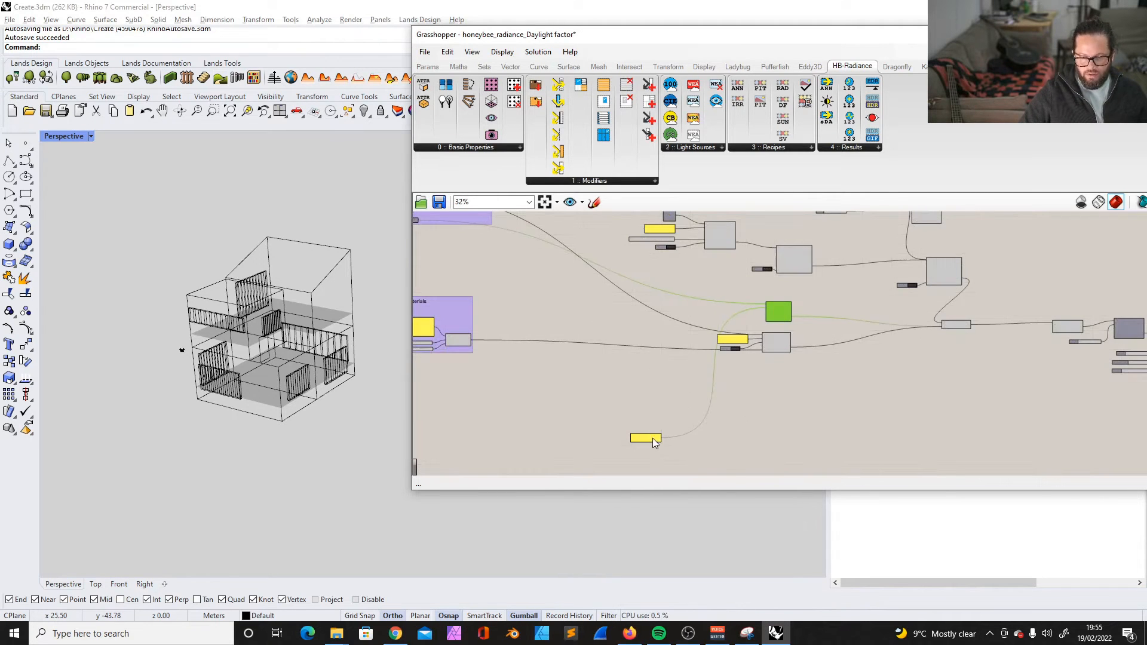
{"action": "left_click_drag", "start_coordinate": [653, 439], "coordinate": [696, 310]}
- Rearrange the windows and doors components with their name panels and toggle into a compact stack
{"action": "scroll", "coordinate": [687, 309], "scroll_direction": "down", "scroll_amount": 3}
{"action": "scroll", "coordinate": [518, 253], "scroll_direction": "up", "scroll_amount": 7}
{"action": "scroll", "coordinate": [502, 270], "scroll_direction": "down", "scroll_amount": 3}
{"action": "scroll", "coordinate": [928, 455], "scroll_direction": "up", "scroll_amount": 2}
{"action": "left_click_drag", "start_coordinate": [928, 453], "coordinate": [930, 357]}
{"action": "left_click_drag", "start_coordinate": [924, 386], "coordinate": [923, 401]}
{"action": "left_click_drag", "start_coordinate": [843, 444], "coordinate": [784, 350]}
{"action": "left_click_drag", "start_coordinate": [754, 391], "coordinate": [773, 404]}
{"action": "left_click_drag", "start_coordinate": [817, 461], "coordinate": [749, 363]}
- Move the ground level adjacency component and its toggle closer to the Ground level room component
{"action": "scroll", "coordinate": [553, 326], "scroll_direction": "down", "scroll_amount": 3}
{"action": "left_click_drag", "start_coordinate": [645, 315], "coordinate": [765, 381]}
{"action": "mouse_move", "coordinate": [745, 344]}
{"action": "left_mouse_down"}
{"action": "mouse_move", "coordinate": [745, 380]}
{"action": "mouse_move", "coordinate": [733, 358]}
{"action": "left_mouse_up"}
{"action": "scroll", "coordinate": [632, 234], "scroll_direction": "up", "scroll_amount": 4}
{"action": "left_click_drag", "start_coordinate": [972, 422], "coordinate": [865, 402]}
{"action": "left_click_drag", "start_coordinate": [875, 457], "coordinate": [749, 457]}
{"action": "scroll", "coordinate": [889, 372], "scroll_direction": "down", "scroll_amount": 6}
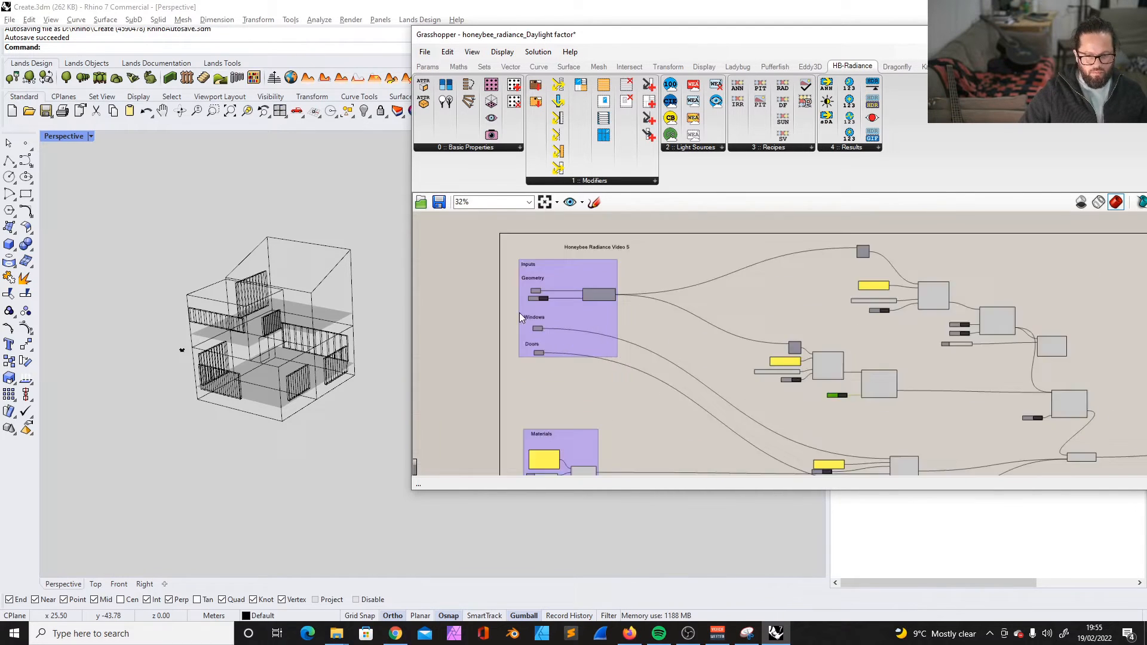
- Move the Windows and Doors headings with their geometry parameters further down, leaving a gap beneath the Geometry inputs
{"action": "scroll", "coordinate": [532, 314], "scroll_direction": "up", "scroll_amount": 5}
{"action": "left_click", "coordinate": [553, 311]}
{"action": "scroll", "coordinate": [643, 295], "scroll_direction": "down", "scroll_amount": 6}
{"action": "scroll", "coordinate": [625, 320], "scroll_direction": "up", "scroll_amount": 6}
{"action": "left_click", "coordinate": [557, 280]}
{"action": "left_click", "coordinate": [563, 305], "text": "shift"}
{"action": "left_click", "coordinate": [552, 341], "text": "shift"}
{"action": "left_click", "coordinate": [566, 359], "text": "shift"}
{"action": "left_click", "coordinate": [634, 284], "text": "shift"}
{"action": "right_click", "coordinate": [634, 285]}
{"action": "left_click", "coordinate": [687, 384]}
{"action": "left_click", "coordinate": [557, 280]}
{"action": "left_click", "coordinate": [563, 306], "text": "shift"}
{"action": "left_click", "coordinate": [560, 344], "text": "shift"}
{"action": "left_click_drag", "start_coordinate": [565, 359], "coordinate": [569, 459], "text": "shift"}
- Move the SmallOffice building programs list into the Inputs group under a copy of the Geometry heading
{"action": "right_click_drag", "start_coordinate": [1063, 420], "coordinate": [841, 392]}
{"action": "scroll", "coordinate": [882, 377], "scroll_direction": "down", "scroll_amount": 3}
{"action": "left_click_drag", "start_coordinate": [869, 375], "coordinate": [554, 320]}
{"action": "left_click", "coordinate": [550, 247]}
- Rename the heading above the solids parameter to "Rooms" and reposition it within the group
{"action": "scroll", "coordinate": [564, 317], "scroll_direction": "up", "scroll_amount": 4}
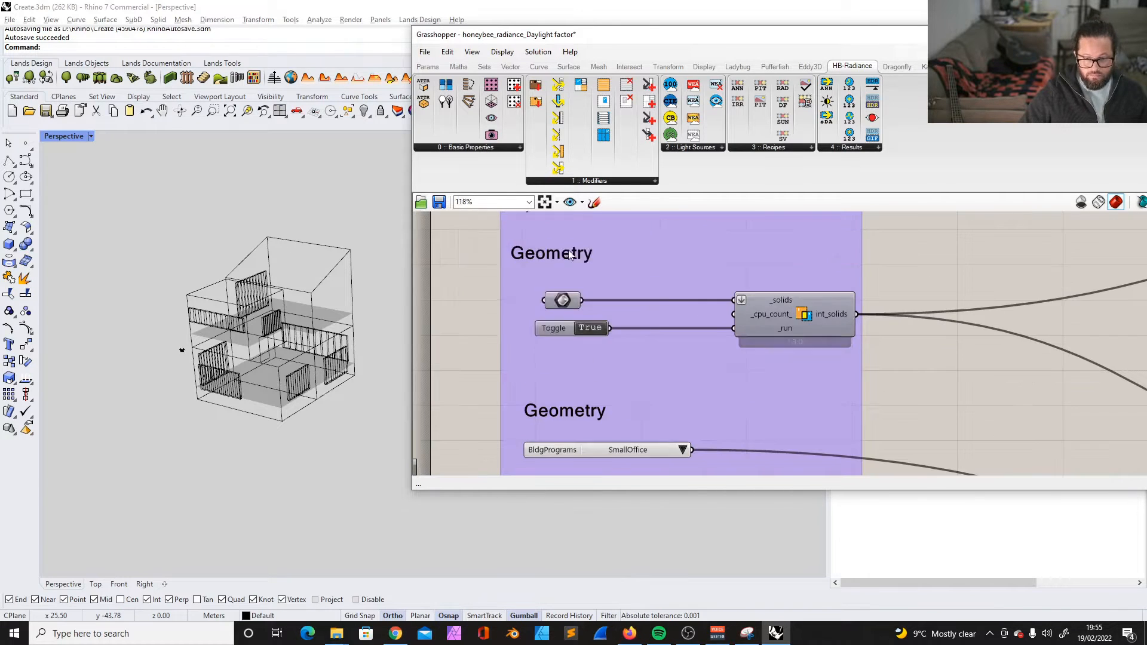
{"action": "double_click", "coordinate": [568, 249]}
{"action": "type", "text": "Rooms"}
{"action": "left_click", "coordinate": [586, 318]}
{"action": "left_click_drag", "start_coordinate": [529, 301], "coordinate": [534, 309]}
{"action": "right_click_drag", "start_coordinate": [534, 309], "coordinate": [529, 345]}
- Remove the Inputs heading from the purple group so that it sits above it
{"action": "left_click", "coordinate": [529, 295]}
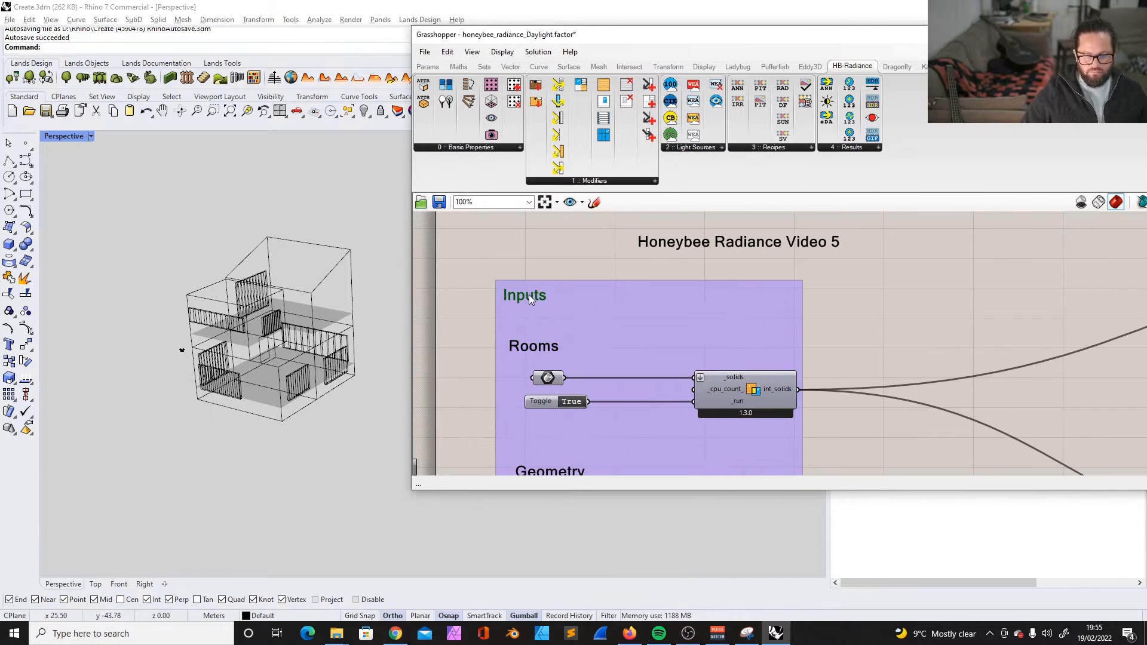
{"action": "left_click", "coordinate": [579, 298], "text": "shift"}
{"action": "right_click", "coordinate": [575, 305]}
{"action": "left_click", "coordinate": [620, 419]}
{"action": "left_click", "coordinate": [547, 307]}
{"action": "scroll", "coordinate": [555, 316], "scroll_direction": "down", "scroll_amount": 4}
{"action": "right_click_drag", "start_coordinate": [625, 453], "coordinate": [579, 359]}
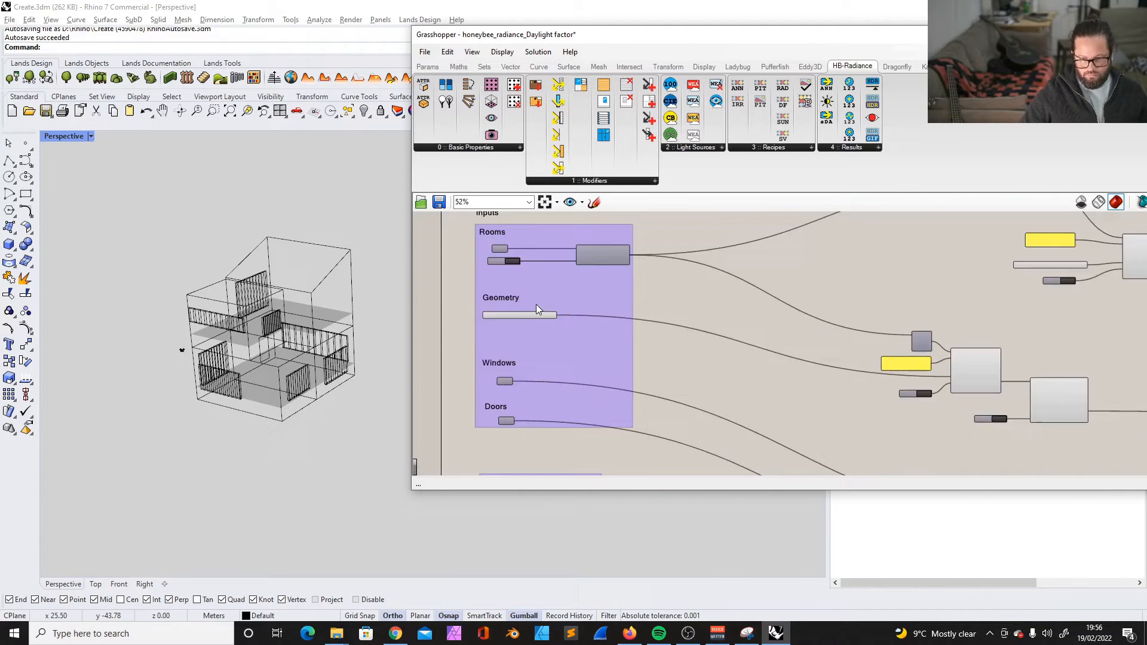
- Move the Level_1 list item, name panel and room component into line above the ground level ones
{"action": "right_click_drag", "start_coordinate": [956, 233], "coordinate": [732, 267]}
{"action": "scroll", "coordinate": [722, 442], "scroll_direction": "up", "scroll_amount": 4}
{"action": "left_click", "coordinate": [731, 373]}
{"action": "left_click", "coordinate": [717, 299]}
{"action": "scroll", "coordinate": [671, 265], "scroll_direction": "down", "scroll_amount": 3}
{"action": "scroll", "coordinate": [622, 253], "scroll_direction": "up", "scroll_amount": 2}
{"action": "left_click_drag", "start_coordinate": [634, 253], "coordinate": [478, 327]}
{"action": "left_click_drag", "start_coordinate": [653, 329], "coordinate": [539, 346]}
{"action": "left_click_drag", "start_coordinate": [800, 351], "coordinate": [767, 357]}
{"action": "scroll", "coordinate": [767, 357], "scroll_direction": "down", "scroll_amount": 3}
{"action": "right_click_drag", "start_coordinate": [767, 357], "coordinate": [837, 349]}
- Delete the Level_1 room's own building programs list and move its toggle closer to the room component
{"action": "left_click_drag", "start_coordinate": [745, 350], "coordinate": [523, 367]}
{"action": "right_click_drag", "start_coordinate": [523, 366], "coordinate": [783, 341]}
{"action": "scroll", "coordinate": [784, 340], "scroll_direction": "up", "scroll_amount": 2}
{"action": "left_click_drag", "start_coordinate": [788, 342], "coordinate": [669, 355]}
{"action": "key", "text": "Delete"}
{"action": "right_click_drag", "start_coordinate": [828, 389], "coordinate": [685, 374]}
{"action": "scroll", "coordinate": [684, 374], "scroll_direction": "down", "scroll_amount": 3}
- Try to connect the SmallOffice building programs list to the Level_1 room's construction set input
{"action": "left_click_drag", "start_coordinate": [510, 366], "coordinate": [899, 328]}
{"action": "scroll", "coordinate": [914, 331], "scroll_direction": "up", "scroll_amount": 7}
{"action": "scroll", "coordinate": [914, 331], "scroll_direction": "down", "scroll_amount": 5}
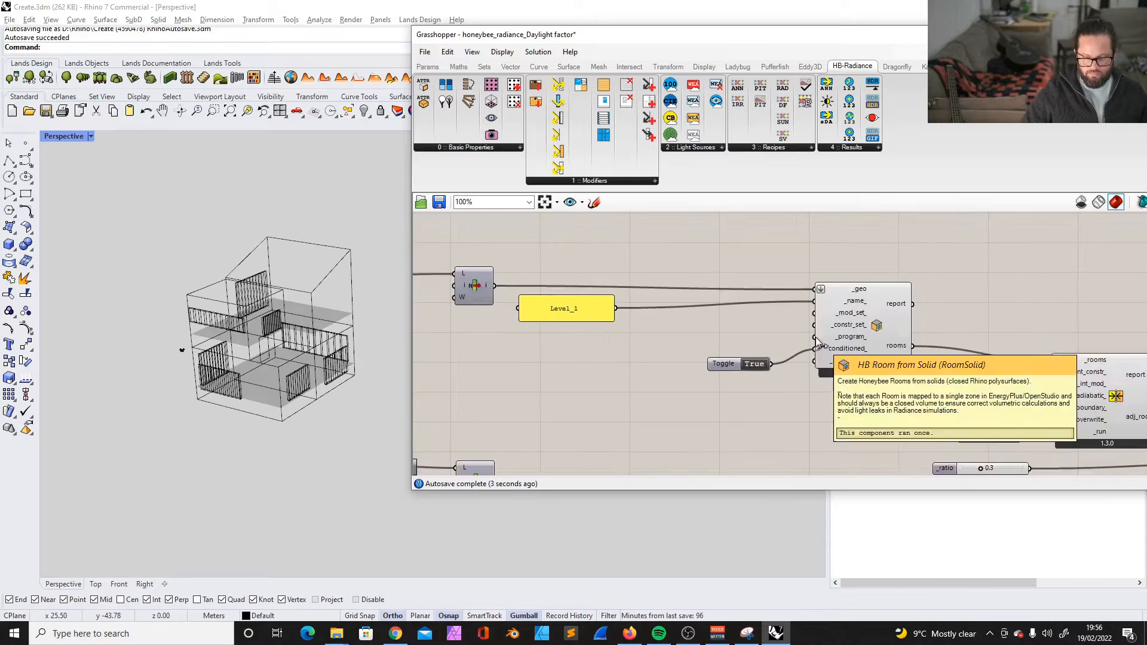
{"action": "scroll", "coordinate": [848, 332], "scroll_direction": "up", "scroll_amount": 2}
{"action": "scroll", "coordinate": [845, 334], "scroll_direction": "up", "scroll_amount": 5}
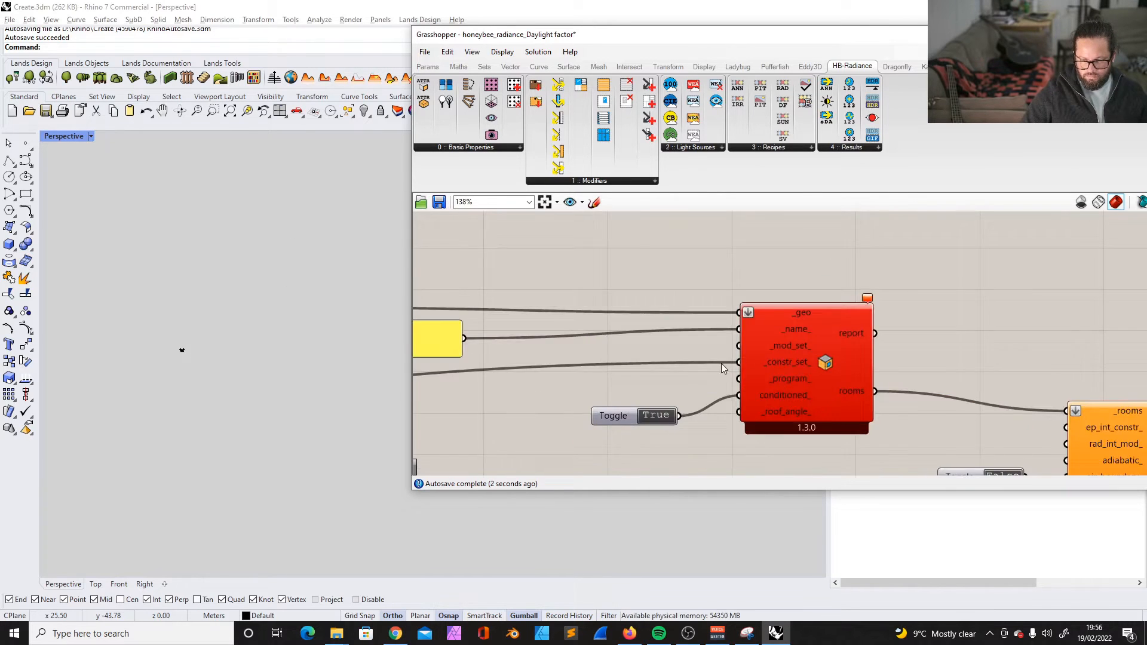
{"action": "scroll", "coordinate": [721, 362], "scroll_direction": "down", "scroll_amount": 8}
{"action": "scroll", "coordinate": [467, 374], "scroll_direction": "up", "scroll_amount": 3}
{"action": "key", "text": "ctrl+z"}
- Connect the SmallOffice building programs list to the Level_1 room's program input
{"action": "left_click_drag", "start_coordinate": [495, 376], "coordinate": [1021, 352]}
{"action": "scroll", "coordinate": [1043, 309], "scroll_direction": "up", "scroll_amount": 4}
{"action": "scroll", "coordinate": [881, 340], "scroll_direction": "down", "scroll_amount": 6}
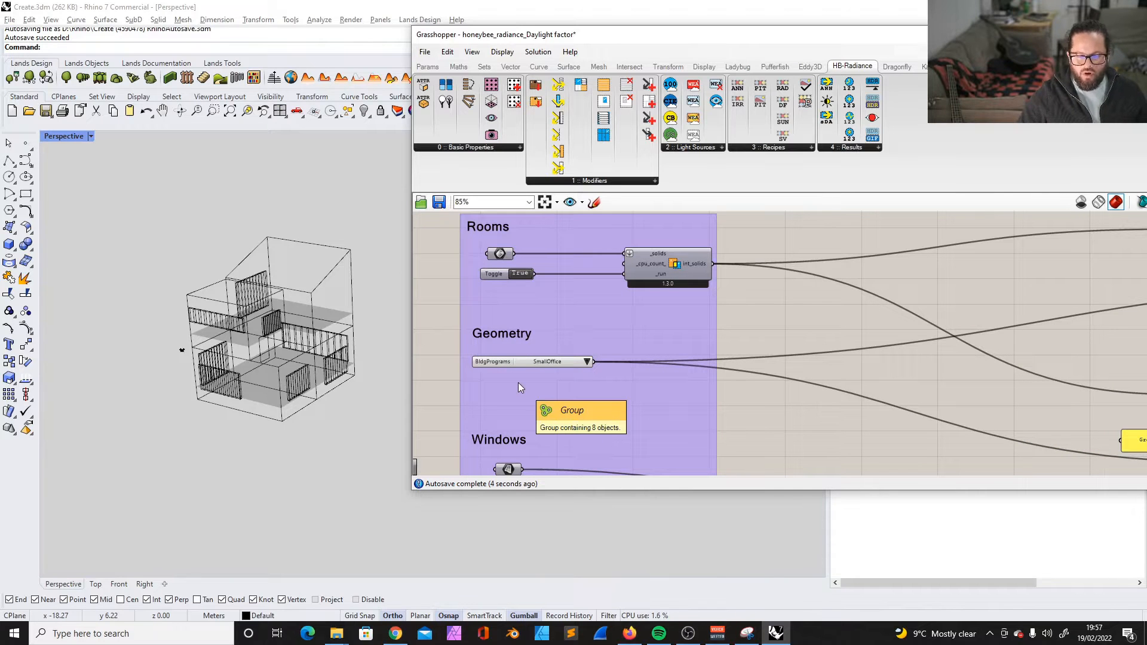
{"action": "scroll", "coordinate": [518, 382], "scroll_direction": "down", "scroll_amount": 5}
{"action": "scroll", "coordinate": [555, 371], "scroll_direction": "up", "scroll_amount": 3}
{"action": "scroll", "coordinate": [525, 375], "scroll_direction": "up", "scroll_amount": 3}
{"action": "left_click_drag", "start_coordinate": [461, 368], "coordinate": [461, 368]}
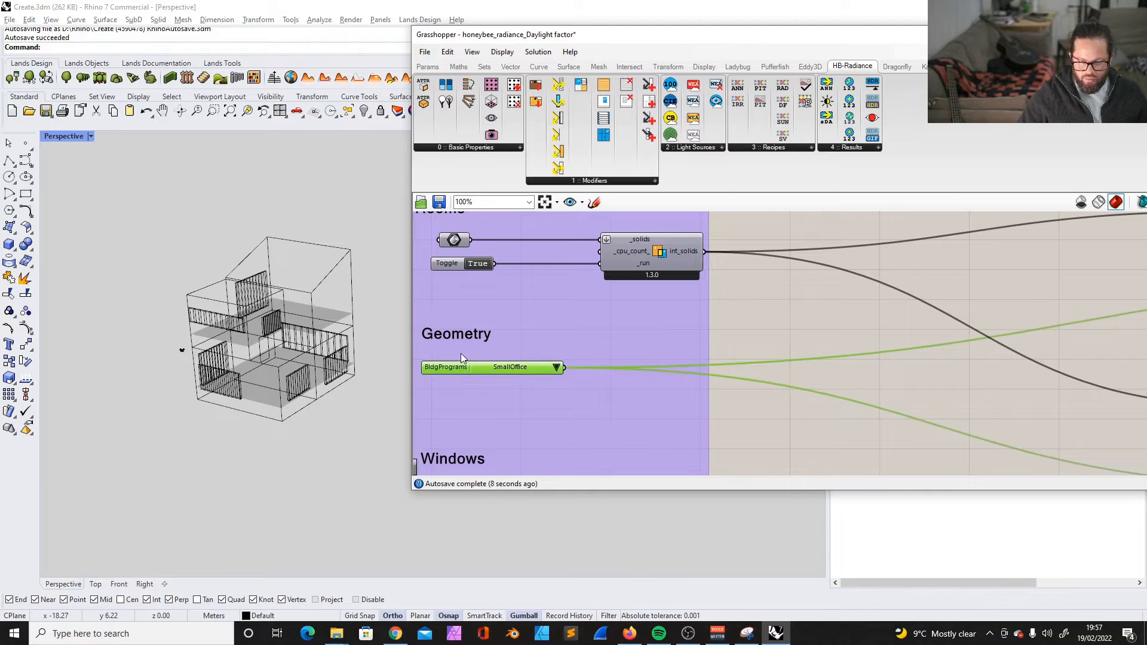
{"action": "scroll", "coordinate": [464, 359], "scroll_direction": "down", "scroll_amount": 4}
{"action": "scroll", "coordinate": [465, 358], "scroll_direction": "up", "scroll_amount": 4}
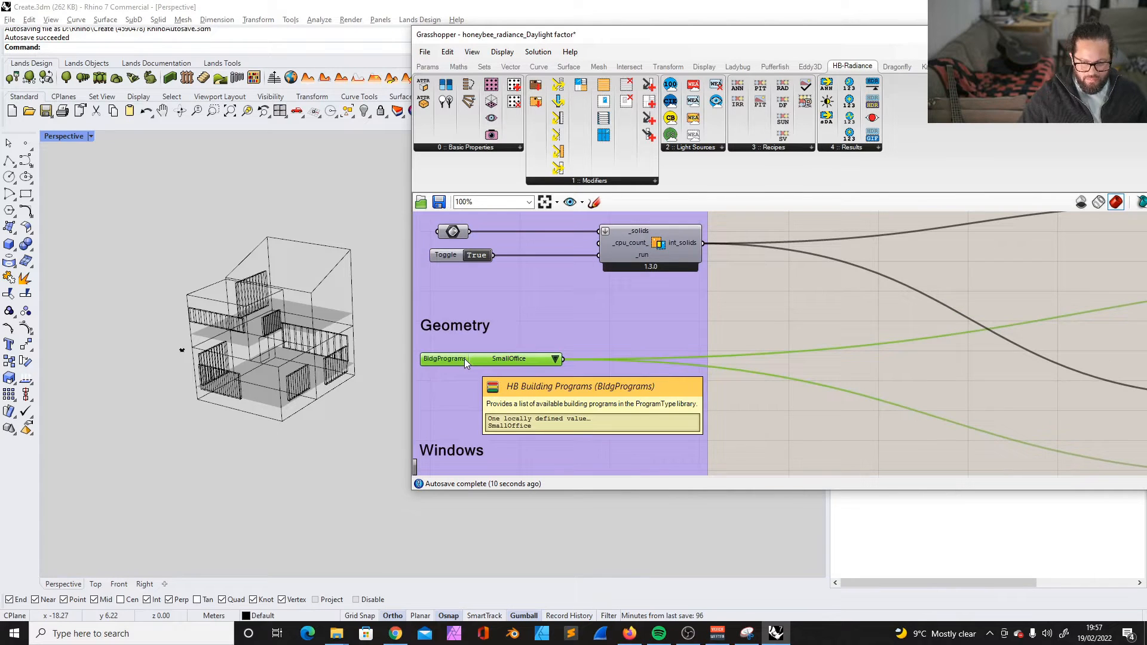
{"action": "scroll", "coordinate": [464, 358], "scroll_direction": "down", "scroll_amount": 3}
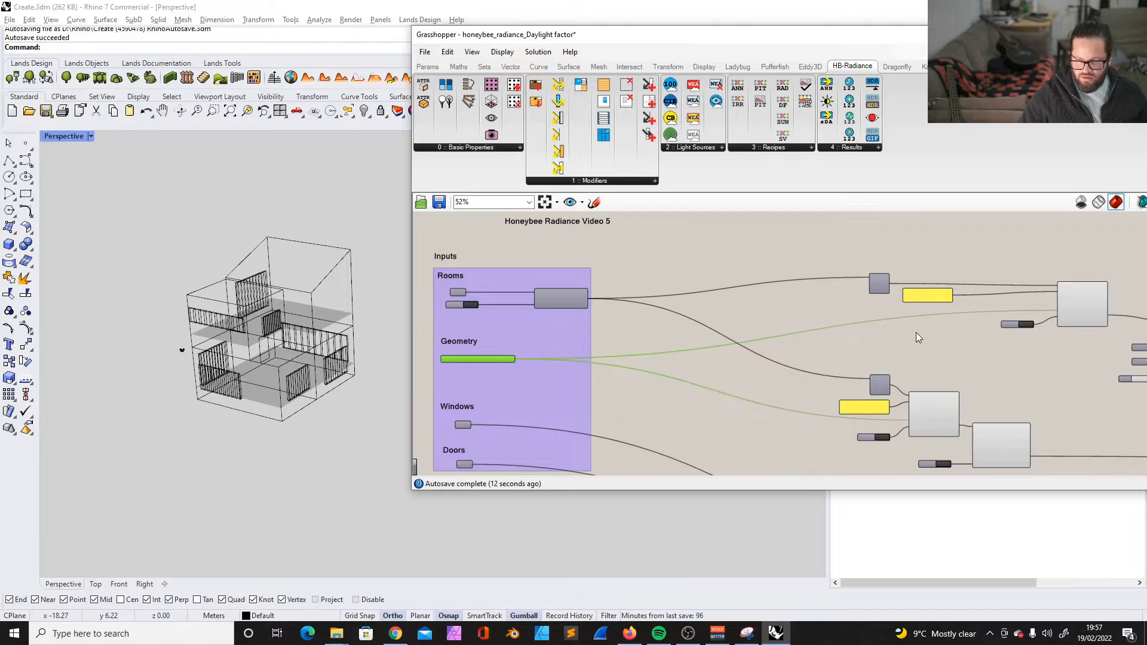
- Tidy the Level_1 room component, moving it and its toggle, name panel and list item into a neat row
{"action": "scroll", "coordinate": [917, 332], "scroll_direction": "down", "scroll_amount": 4}
{"action": "scroll", "coordinate": [992, 299], "scroll_direction": "up", "scroll_amount": 7}
{"action": "left_click_drag", "start_coordinate": [987, 326], "coordinate": [872, 326]}
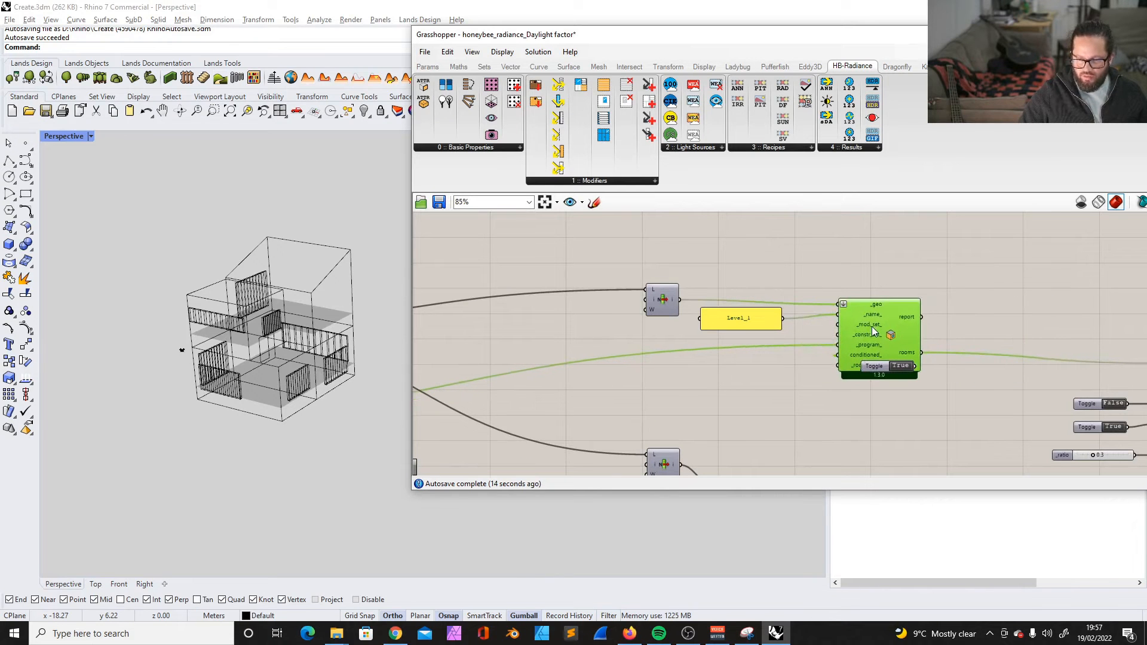
{"action": "left_click_drag", "start_coordinate": [876, 367], "coordinate": [734, 363]}
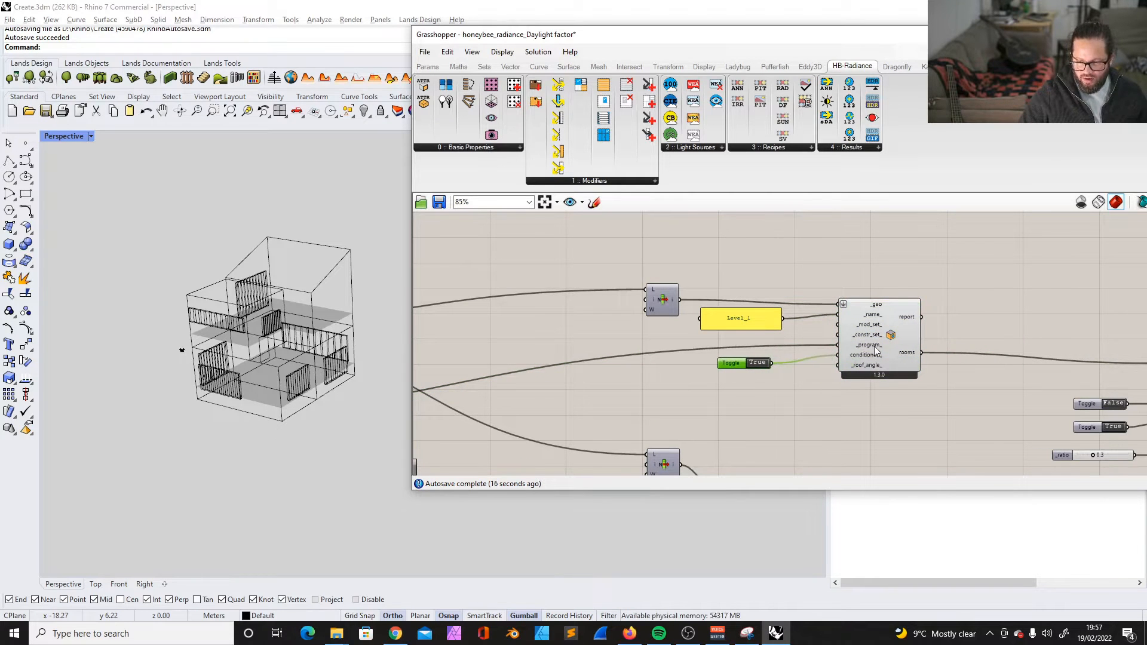
{"action": "left_click_drag", "start_coordinate": [874, 346], "coordinate": [862, 356]}
{"action": "left_click_drag", "start_coordinate": [744, 365], "coordinate": [741, 370]}
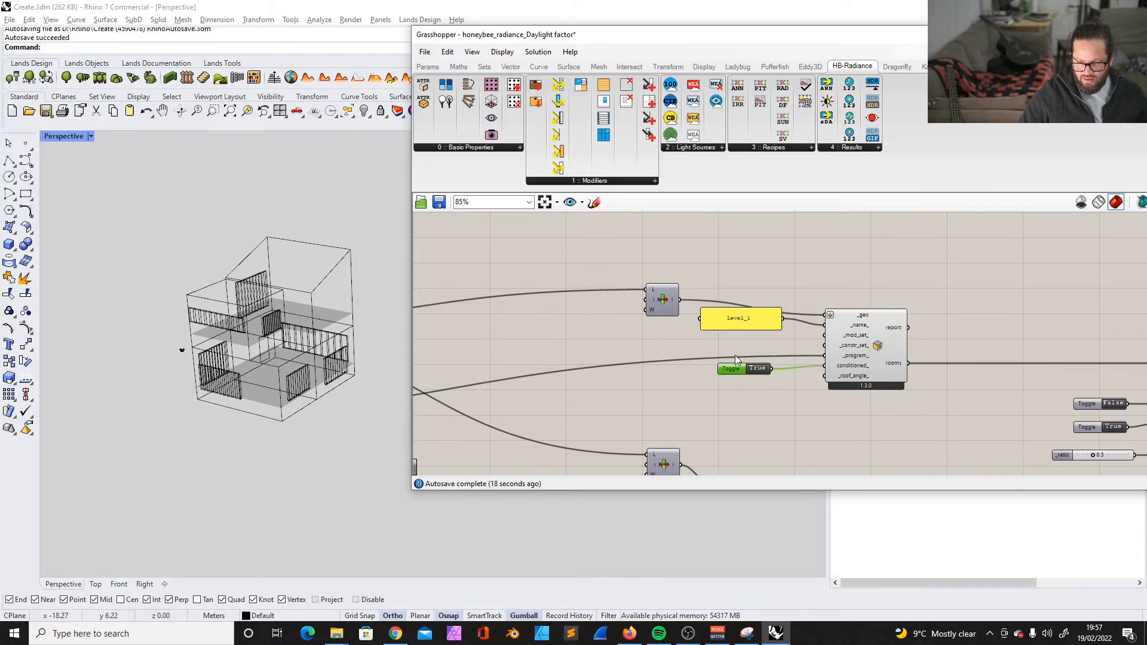
{"action": "left_click_drag", "start_coordinate": [733, 319], "coordinate": [730, 328]}
{"action": "left_click_drag", "start_coordinate": [659, 291], "coordinate": [638, 314]}
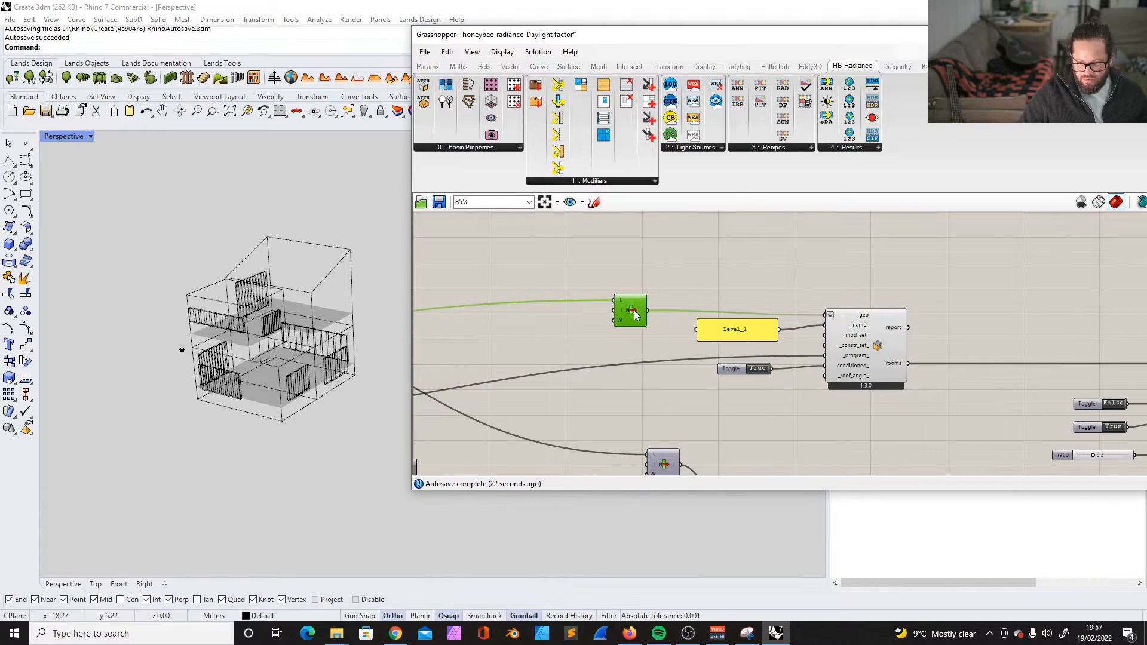
- Move the windows and doors components beneath the room components and bring their combining component up beside them
{"action": "scroll", "coordinate": [860, 353], "scroll_direction": "down", "scroll_amount": 1}
{"action": "right_click_drag", "start_coordinate": [1077, 417], "coordinate": [860, 353]}
{"action": "scroll", "coordinate": [723, 317], "scroll_direction": "up", "scroll_amount": 2}
{"action": "scroll", "coordinate": [723, 317], "scroll_direction": "down", "scroll_amount": 5}
{"action": "left_click_drag", "start_coordinate": [704, 292], "coordinate": [633, 308]}
{"action": "scroll", "coordinate": [706, 332], "scroll_direction": "down", "scroll_amount": 6}
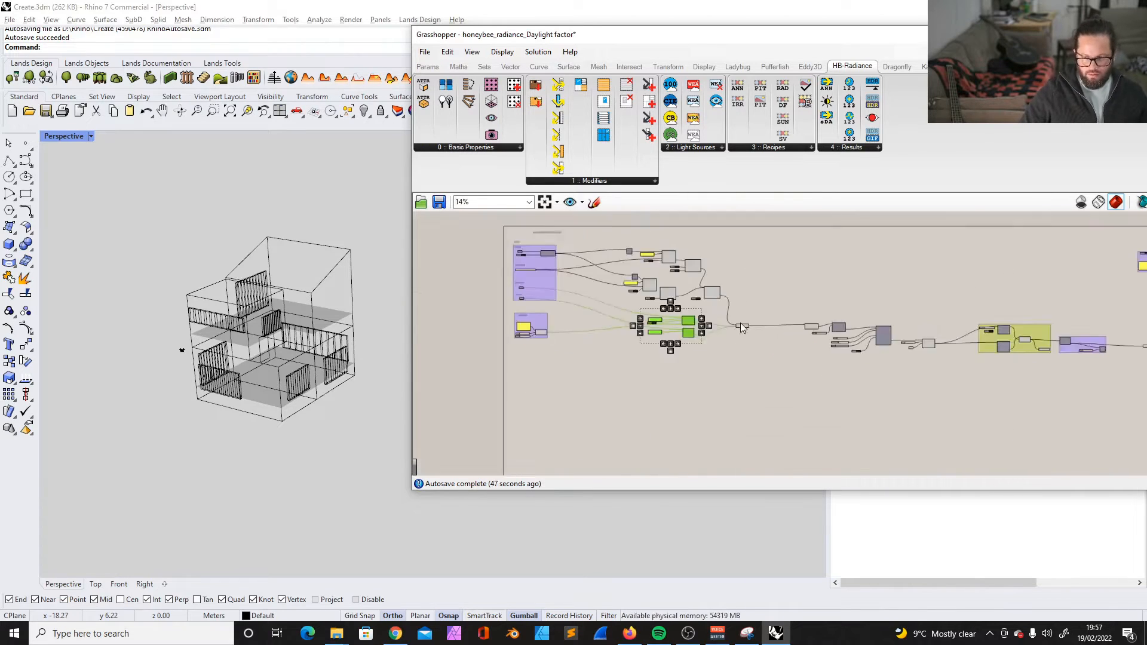
{"action": "scroll", "coordinate": [740, 326], "scroll_direction": "up", "scroll_amount": 5}
{"action": "scroll", "coordinate": [949, 438], "scroll_direction": "up", "scroll_amount": 3}
{"action": "left_click_drag", "start_coordinate": [851, 364], "coordinate": [737, 316]}
- Group all the room components, and group the windows and doors components with their combining component
{"action": "scroll", "coordinate": [825, 332], "scroll_direction": "down", "scroll_amount": 3}
{"action": "left_click_drag", "start_coordinate": [801, 397], "coordinate": [478, 218]}
{"action": "key", "text": "ctrl+g"}
{"action": "scroll", "coordinate": [657, 323], "scroll_direction": "down", "scroll_amount": 3}
{"action": "left_click_drag", "start_coordinate": [863, 395], "coordinate": [693, 335]}
{"action": "key", "text": "ctrl+g"}
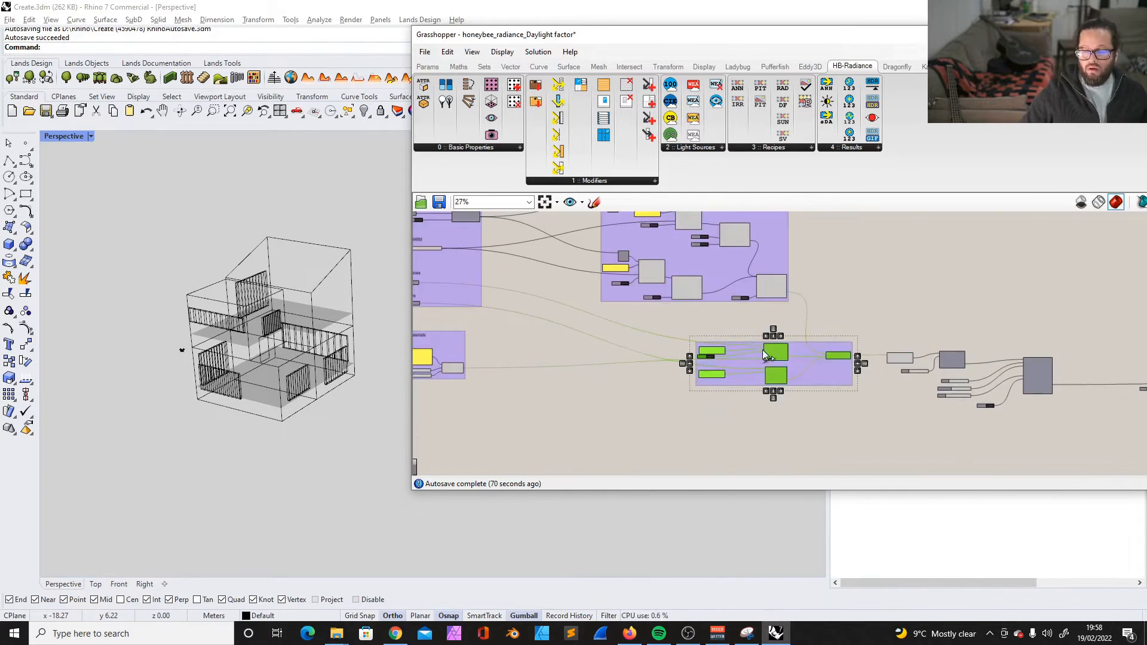
- Paste a heading scribble above the room components group and set its text to "Rooms"
{"action": "scroll", "coordinate": [956, 370], "scroll_direction": "up", "scroll_amount": 7}
{"action": "scroll", "coordinate": [835, 281], "scroll_direction": "down", "scroll_amount": 4}
{"action": "left_click_drag", "start_coordinate": [630, 263], "coordinate": [869, 392]}
{"action": "key", "text": "ctrl+v"}
{"action": "left_click_drag", "start_coordinate": [503, 293], "coordinate": [1032, 293]}
{"action": "double_click", "coordinate": [1026, 290]}
{"action": "type", "text": "Rooms"}
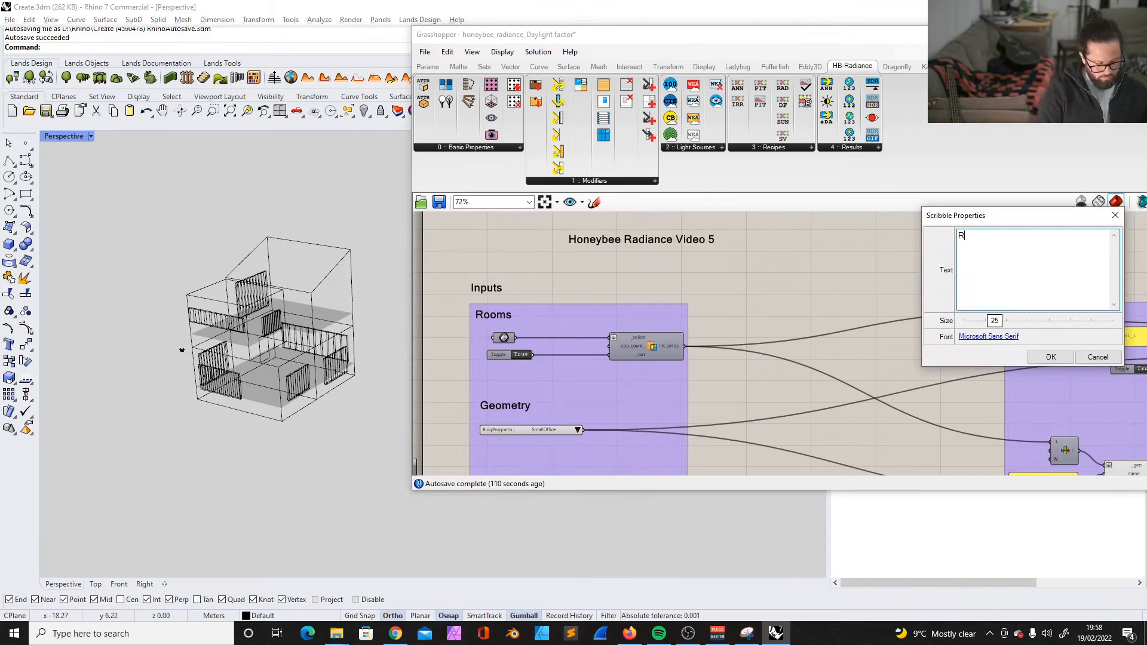
{"action": "left_click", "coordinate": [1050, 357]}
- Set the heading scribble for the windows and doors components group to "Aperatures"
{"action": "double_click", "coordinate": [806, 325]}
{"action": "type", "text": "Aperatures"}
{"action": "left_click", "coordinate": [834, 393]}
- Place a copy of the heading scribble above the shading components and set its text to "Shading"
{"action": "left_click_drag", "start_coordinate": [564, 325], "coordinate": [1003, 342], "text": "alt"}
{"action": "scroll", "coordinate": [1003, 341], "scroll_direction": "up", "scroll_amount": 4}
{"action": "double_click", "coordinate": [679, 343]}
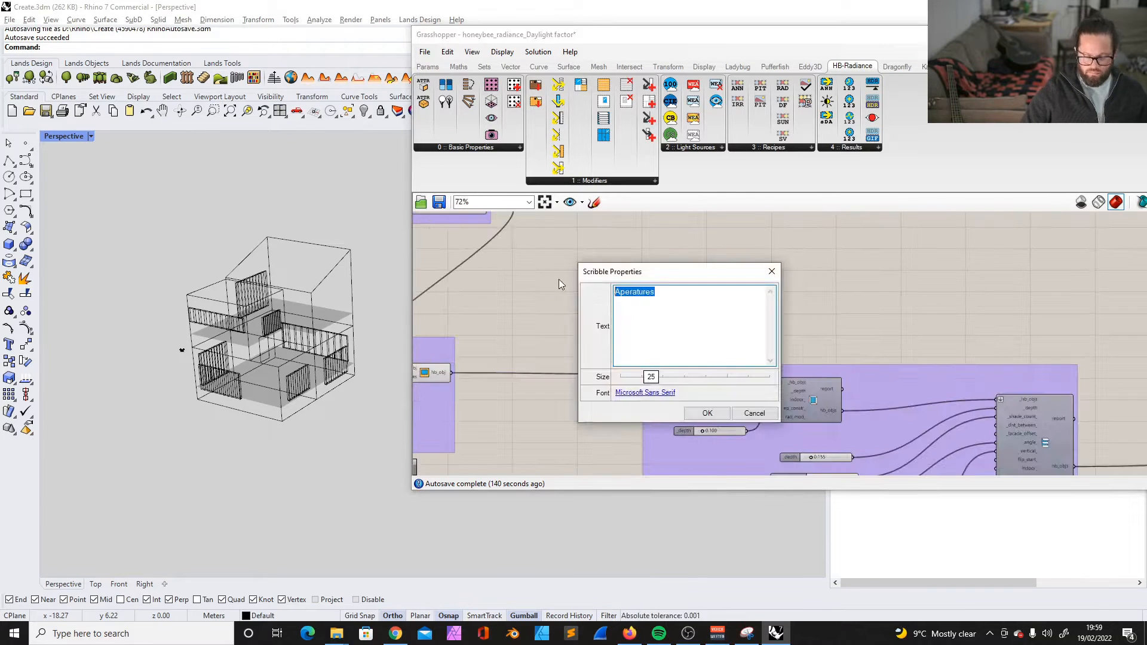
{"action": "type", "text": "Shading"}
{"action": "left_click", "coordinate": [707, 412]}
- Group the transformation components and place a heading scribble reading "Transformation" above them
{"action": "key", "text": "ctrl+g"}
{"action": "left_click_drag", "start_coordinate": [597, 281], "coordinate": [991, 323], "text": "alt"}
{"action": "double_click", "coordinate": [992, 323]}
{"action": "type", "text": "Transformation"}
{"action": "left_click", "coordinate": [1019, 393]}
{"action": "right_click", "coordinate": [898, 321]}
{"action": "left_click", "coordinate": [942, 405]}
{"action": "left_click_drag", "start_coordinate": [914, 364], "coordinate": [804, 306]}
{"action": "key", "text": "ctrl+g"}
{"action": "left_click", "coordinate": [809, 427]}
- Rearrange the analysis grid and model components and place a heading scribble reading "HB Model" above them
{"action": "scroll", "coordinate": [809, 359], "scroll_direction": "down", "scroll_amount": 2}
{"action": "left_click_drag", "start_coordinate": [648, 299], "coordinate": [836, 394]}
{"action": "mouse_move", "coordinate": [765, 330]}
{"action": "left_mouse_down"}
{"action": "mouse_move", "coordinate": [554, 401]}
{"action": "mouse_move", "coordinate": [741, 331]}
{"action": "left_mouse_up"}
{"action": "left_click_drag", "start_coordinate": [439, 289], "coordinate": [821, 397]}
{"action": "scroll", "coordinate": [1026, 343], "scroll_direction": "up", "scroll_amount": 4}
{"action": "left_click_drag", "start_coordinate": [729, 376], "coordinate": [1026, 342], "text": "alt"}
{"action": "double_click", "coordinate": [778, 261]}
{"action": "type", "text": "Model"}
{"action": "left_click", "coordinate": [849, 383]}
{"action": "scroll", "coordinate": [889, 292], "scroll_direction": "down", "scroll_amount": 5}
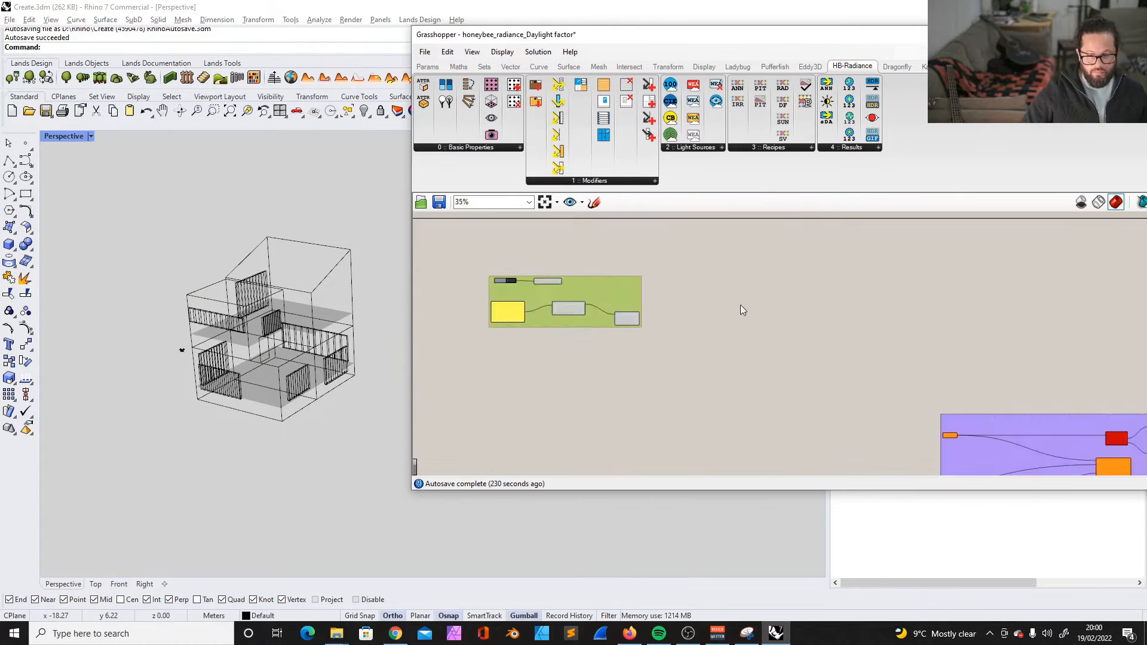
- Place the weather file components group above the room inputs and give it the heading "Weather Data"
{"action": "scroll", "coordinate": [397, 364], "scroll_direction": "up", "scroll_amount": 5}
{"action": "left_click_drag", "start_coordinate": [491, 244], "coordinate": [1063, 438]}
{"action": "scroll", "coordinate": [538, 257], "scroll_direction": "up", "scroll_amount": 6}
{"action": "scroll", "coordinate": [602, 341], "scroll_direction": "up", "scroll_amount": 2}
{"action": "scroll", "coordinate": [603, 335], "scroll_direction": "up", "scroll_amount": 3}
{"action": "left_click_drag", "start_coordinate": [525, 417], "coordinate": [800, 299], "text": "alt"}
{"action": "right_click", "coordinate": [749, 280]}
{"action": "left_click", "coordinate": [796, 382]}
{"action": "double_click", "coordinate": [531, 244]}
{"action": "type", "text": "Site"}
{"action": "left_click", "coordinate": [560, 313]}
{"action": "scroll", "coordinate": [538, 299], "scroll_direction": "down", "scroll_amount": 8}
- Recolour the Materials group green and shift the geometry inputs group slightly to tidy the alignment
{"action": "scroll", "coordinate": [454, 311], "scroll_direction": "up", "scroll_amount": 7}
{"action": "right_click", "coordinate": [527, 430]}
{"action": "mouse_move", "coordinate": [563, 556]}
{"action": "left_click_drag", "start_coordinate": [725, 559], "coordinate": [684, 559]}
{"action": "right_click", "coordinate": [530, 324]}
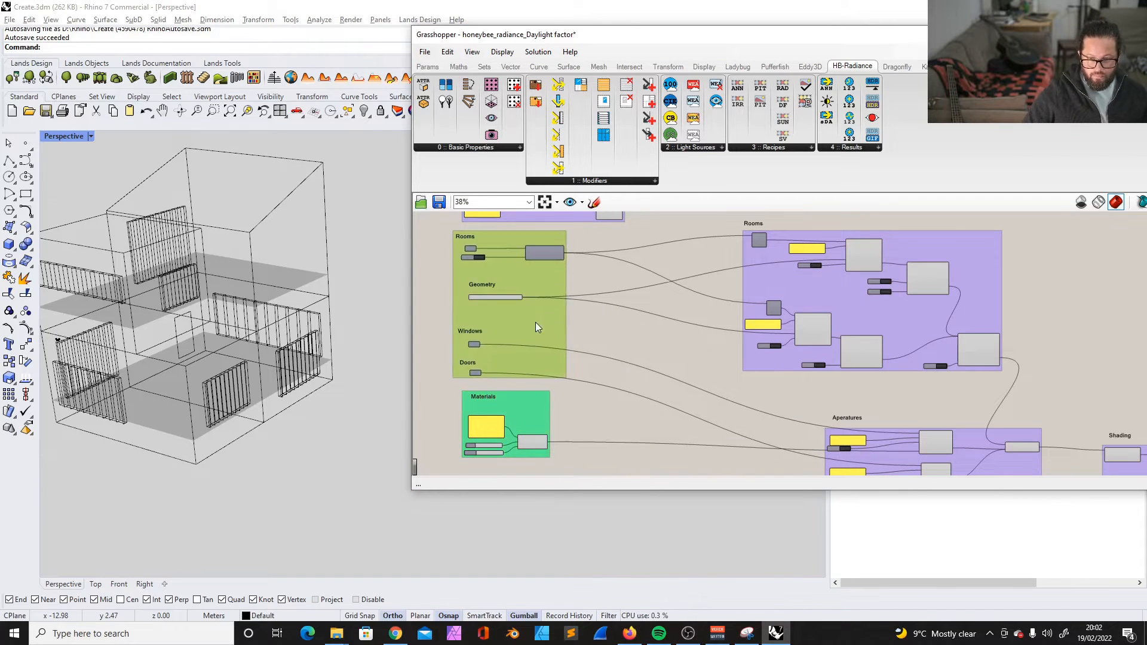
{"action": "left_click_drag", "start_coordinate": [563, 322], "coordinate": [558, 320]}
{"action": "right_click", "coordinate": [557, 320]}
{"action": "right_click", "coordinate": [534, 415]}
{"action": "mouse_move", "coordinate": [587, 543]}
{"action": "left_click_drag", "start_coordinate": [720, 560], "coordinate": [718, 558]}
- Give the geometry inputs, Materials and weather data groups the same green by entering the hue value
{"action": "right_click", "coordinate": [539, 322]}
{"action": "mouse_move", "coordinate": [571, 450]}
{"action": "double_click", "coordinate": [719, 561]}
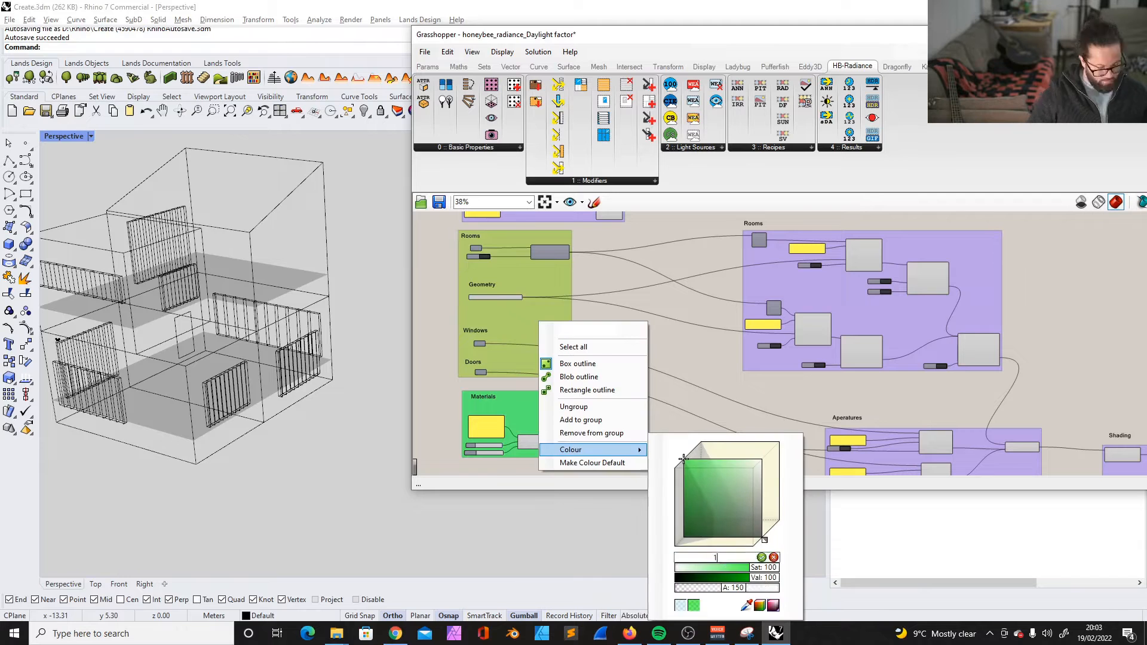
{"action": "right_click", "coordinate": [516, 406]}
{"action": "mouse_move", "coordinate": [578, 536]}
{"action": "scroll", "coordinate": [528, 501], "scroll_direction": "down", "scroll_amount": 2}
{"action": "right_click", "coordinate": [536, 264]}
{"action": "mouse_move", "coordinate": [582, 395]}
{"action": "double_click", "coordinate": [720, 511]}
{"action": "scroll", "coordinate": [567, 309], "scroll_direction": "down", "scroll_amount": 3}
- Group the "Inputs" heading on its own, adjust that group's colour and enlarge the heading text
{"action": "scroll", "coordinate": [499, 261], "scroll_direction": "up", "scroll_amount": 6}
{"action": "left_click", "coordinate": [492, 278]}
{"action": "key", "text": "ctrl+g"}
{"action": "right_click", "coordinate": [496, 266]}
{"action": "mouse_move", "coordinate": [527, 395]}
{"action": "double_click", "coordinate": [490, 277]}
{"action": "scroll", "coordinate": [538, 334], "scroll_direction": "down", "scroll_amount": 5}
- Recolour the modelled Rooms and Aperatures groups blue
{"action": "mouse_move", "coordinate": [782, 377]}
{"action": "left_mouse_down"}
{"action": "mouse_move", "coordinate": [741, 420]}
{"action": "mouse_move", "coordinate": [780, 375]}
{"action": "left_mouse_up"}
{"action": "scroll", "coordinate": [637, 309], "scroll_direction": "down", "scroll_amount": 3}
{"action": "scroll", "coordinate": [570, 308], "scroll_direction": "up", "scroll_amount": 6}
{"action": "right_click", "coordinate": [626, 248]}
{"action": "right_click", "coordinate": [689, 367]}
{"action": "mouse_move", "coordinate": [765, 495]}
{"action": "left_click_drag", "start_coordinate": [914, 558], "coordinate": [898, 558]}
- Recolour the Shading group blue to match the Rooms and Aperatures groups
{"action": "right_click_drag", "start_coordinate": [969, 348], "coordinate": [825, 338]}
{"action": "right_click", "coordinate": [824, 338]}
{"action": "mouse_move", "coordinate": [860, 466]}
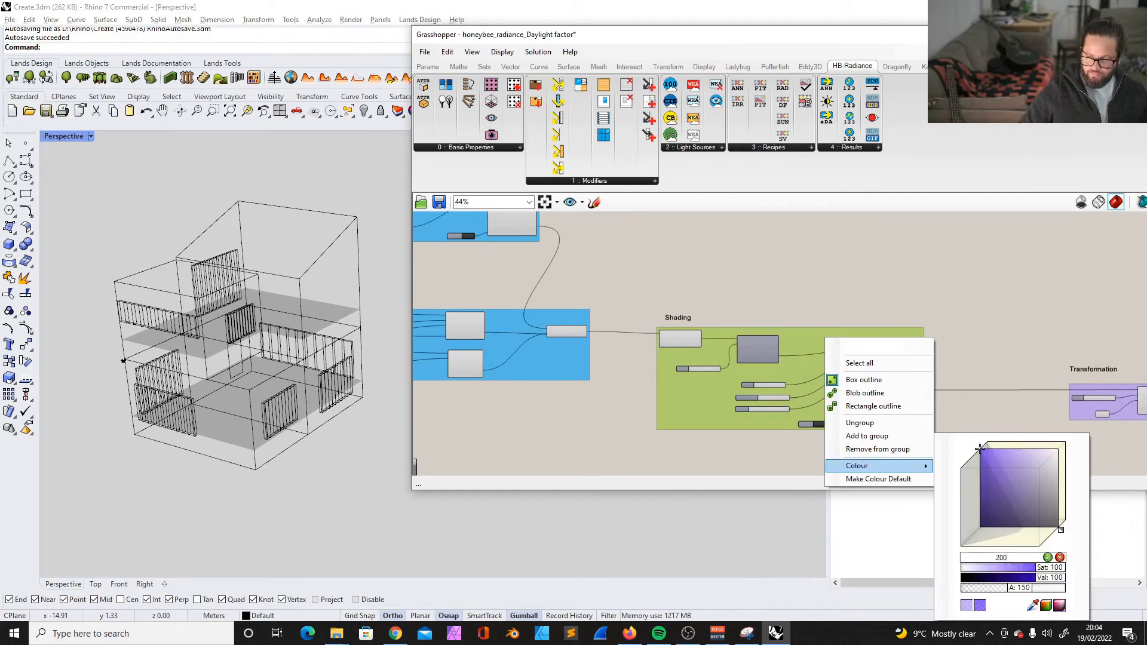
{"action": "scroll", "coordinate": [788, 358], "scroll_direction": "up", "scroll_amount": 1}
{"action": "right_click", "coordinate": [790, 382]}
{"action": "mouse_move", "coordinate": [837, 510]}
{"action": "left_click_drag", "start_coordinate": [1001, 557], "coordinate": [938, 557]}
- Move the Aperatures group together with its heading and combining component directly beneath the modelled Rooms group
{"action": "left_click", "coordinate": [572, 340]}
{"action": "left_click_drag", "start_coordinate": [573, 342], "coordinate": [455, 385]}
{"action": "right_click", "coordinate": [462, 386]}
{"action": "right_click_drag", "start_coordinate": [478, 359], "coordinate": [812, 394]}
{"action": "right_click_drag", "start_coordinate": [476, 317], "coordinate": [1016, 335]}
{"action": "left_click", "coordinate": [553, 403]}
{"action": "scroll", "coordinate": [553, 402], "scroll_direction": "down", "scroll_amount": 3}
{"action": "left_click_drag", "start_coordinate": [508, 340], "coordinate": [831, 480]}
{"action": "scroll", "coordinate": [615, 245], "scroll_direction": "down", "scroll_amount": 1}
{"action": "left_click_drag", "start_coordinate": [723, 406], "coordinate": [627, 379]}
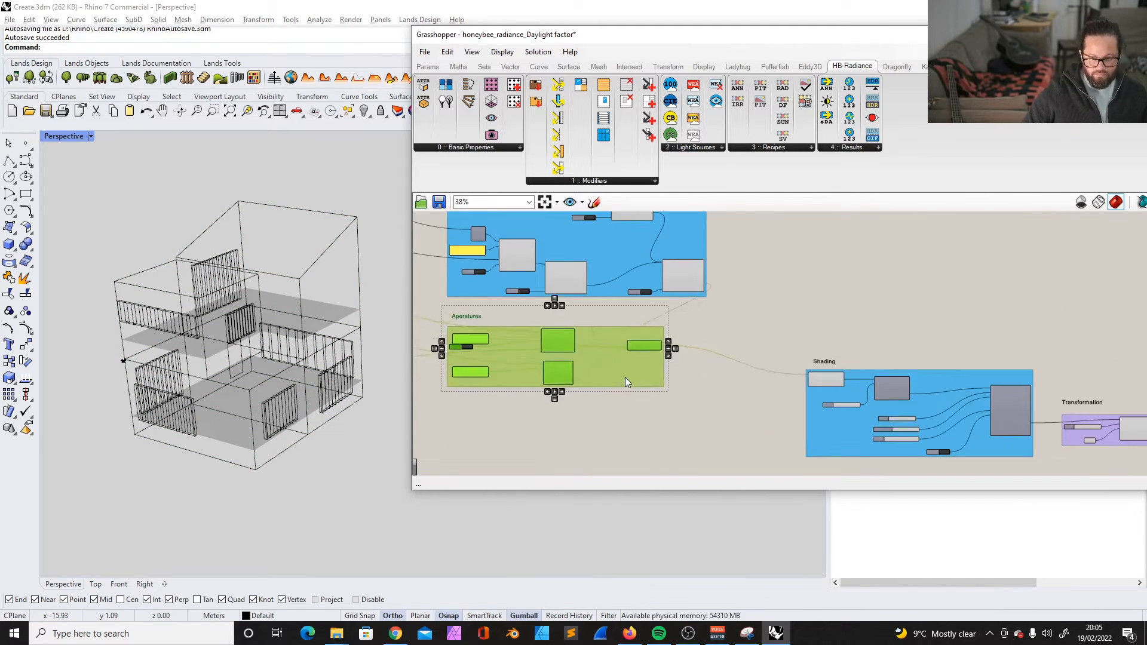
- Insert a relay on the wire leaving the modelled Rooms group and position it to tidy the wire's path
{"action": "scroll", "coordinate": [652, 317], "scroll_direction": "up", "scroll_amount": 4}
{"action": "double_click", "coordinate": [791, 281]}
{"action": "double_click", "coordinate": [627, 329]}
{"action": "left_click_drag", "start_coordinate": [587, 329], "coordinate": [589, 360]}
{"action": "left_click_drag", "start_coordinate": [792, 282], "coordinate": [815, 261]}
- Try to insert and reposition another relay on the wire between the Rooms and Aperatures groups
{"action": "double_click", "coordinate": [731, 301]}
{"action": "mouse_move", "coordinate": [731, 301]}
{"action": "left_mouse_down"}
{"action": "mouse_move", "coordinate": [731, 330]}
{"action": "mouse_move", "coordinate": [879, 388]}
{"action": "left_mouse_up"}
{"action": "left_click", "coordinate": [738, 348]}
{"action": "key", "text": "ctrl+z"}
{"action": "key", "text": "ctrl+z"}
- Move the Shading group beneath the Aperatures group and bring the Transformation group closer to it
{"action": "scroll", "coordinate": [664, 294], "scroll_direction": "down", "scroll_amount": 6}
{"action": "left_click_drag", "start_coordinate": [825, 350], "coordinate": [638, 387]}
{"action": "left_click_drag", "start_coordinate": [876, 325], "coordinate": [1135, 454]}
{"action": "left_click_drag", "start_coordinate": [992, 377], "coordinate": [842, 312]}
{"action": "mouse_move", "coordinate": [720, 259]}
{"action": "left_mouse_down"}
{"action": "mouse_move", "coordinate": [767, 329]}
{"action": "mouse_move", "coordinate": [616, 445]}
{"action": "left_mouse_up"}
{"action": "left_click_drag", "start_coordinate": [577, 326], "coordinate": [732, 468]}
{"action": "left_click_drag", "start_coordinate": [660, 394], "coordinate": [657, 356]}
- Move the HB Model group and its heading closer to the blue modelling groups
{"action": "scroll", "coordinate": [699, 371], "scroll_direction": "up", "scroll_amount": 2}
{"action": "left_click_drag", "start_coordinate": [777, 238], "coordinate": [575, 411]}
{"action": "right_click_drag", "start_coordinate": [864, 237], "coordinate": [665, 339]}
{"action": "left_click", "coordinate": [665, 339]}
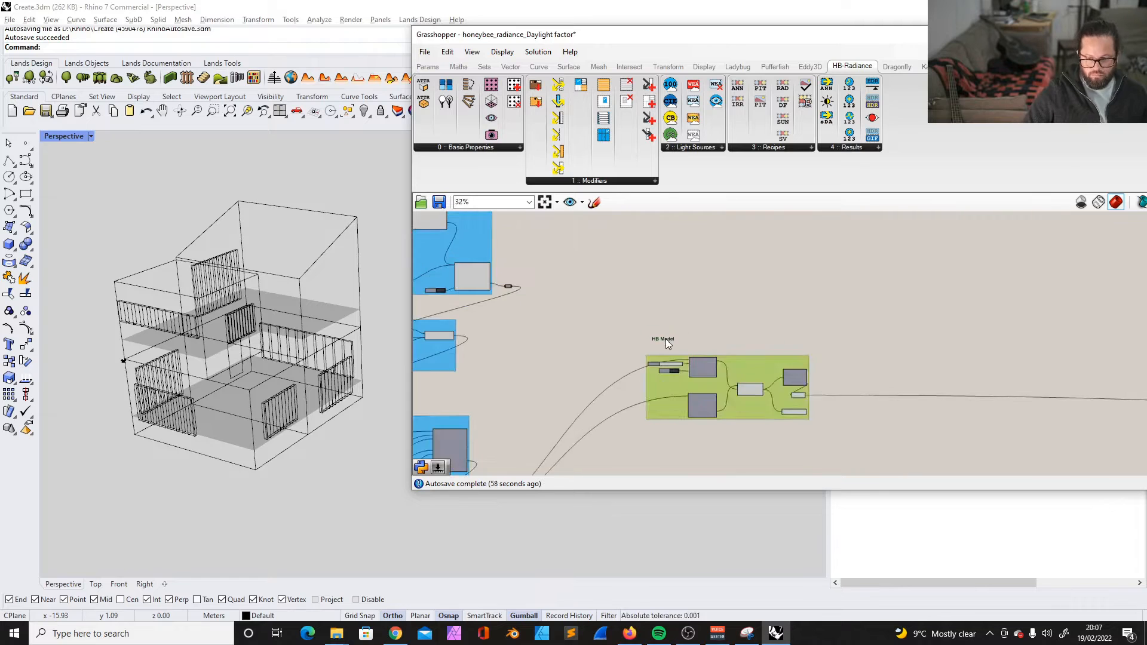
- Add the section heading scribbles to the component groups they describe
{"action": "scroll", "coordinate": [550, 393], "scroll_direction": "up", "scroll_amount": 9}
{"action": "right_click", "coordinate": [550, 393]}
{"action": "left_click", "coordinate": [591, 491]}
{"action": "scroll", "coordinate": [657, 358], "scroll_direction": "down", "scroll_amount": 5}
{"action": "right_click", "coordinate": [692, 329]}
{"action": "left_click", "coordinate": [737, 425]}
- Place a copy of the large "Inputs" heading above the blue Rooms group and set its text to "Objects"
{"action": "right_click_drag", "start_coordinate": [482, 260], "coordinate": [810, 317]}
{"action": "scroll", "coordinate": [519, 286], "scroll_direction": "up", "scroll_amount": 2}
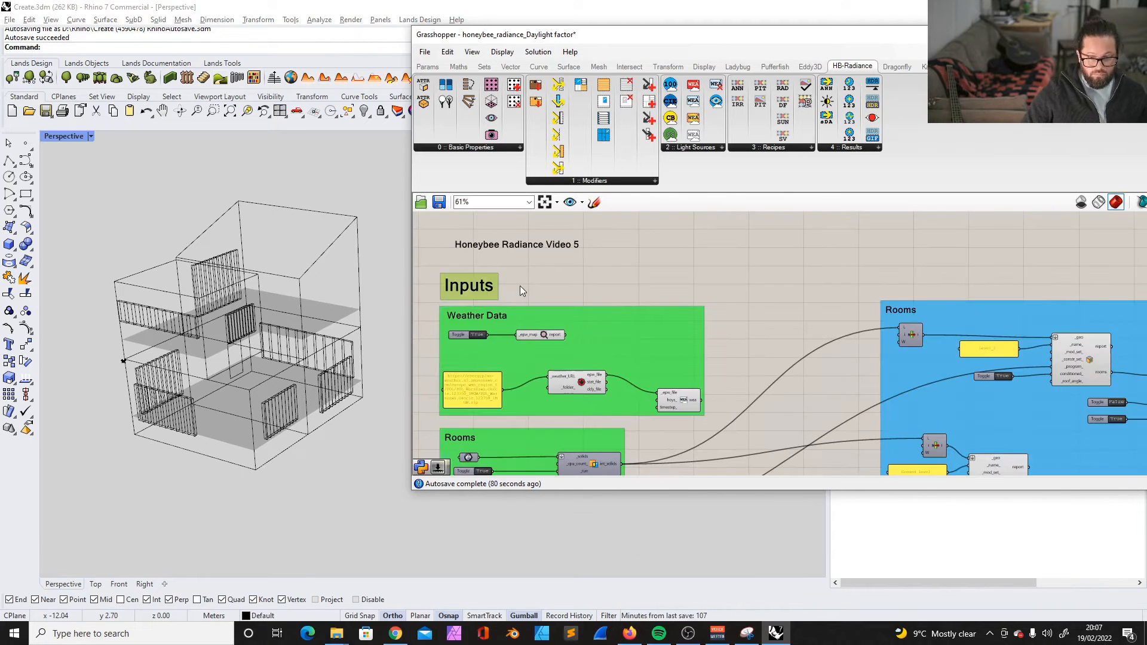
{"action": "scroll", "coordinate": [916, 282], "scroll_direction": "up", "scroll_amount": 4}
{"action": "double_click", "coordinate": [786, 274]}
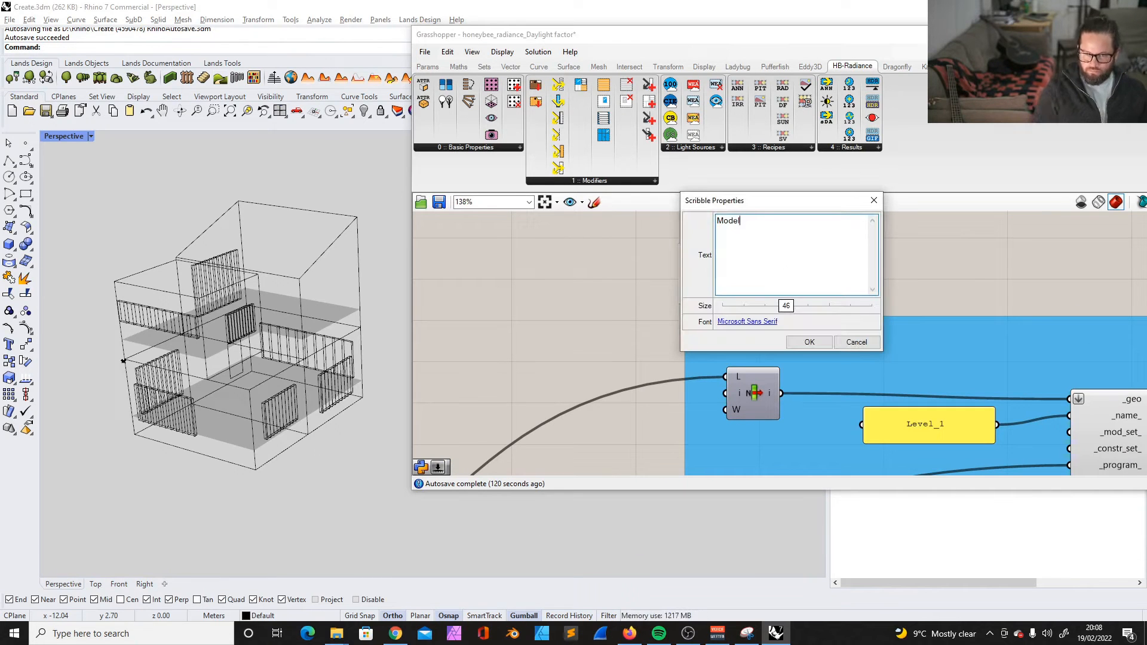
{"action": "left_click", "coordinate": [856, 342]}
{"action": "left_click", "coordinate": [980, 66]}
{"action": "double_click", "coordinate": [744, 272]}
{"action": "type", "text": "Objects"}
{"action": "left_click", "coordinate": [809, 342]}
- Change the copy of the large "Objects" heading above the red model group to read "HB Model"
{"action": "scroll", "coordinate": [740, 339], "scroll_direction": "down", "scroll_amount": 11}
{"action": "scroll", "coordinate": [720, 320], "scroll_direction": "up", "scroll_amount": 10}
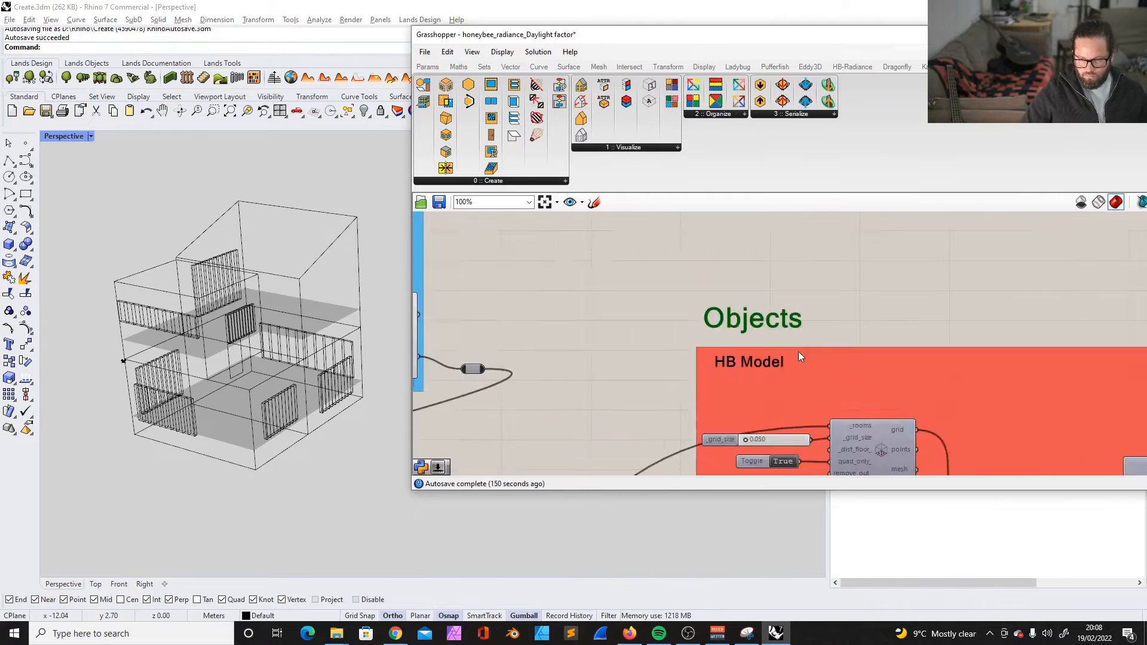
{"action": "scroll", "coordinate": [798, 352], "scroll_direction": "up", "scroll_amount": 1}
{"action": "double_click", "coordinate": [712, 307]}
{"action": "type", "text": "HB Model"}
{"action": "left_click", "coordinate": [779, 375]}
- Place a copy of the large "HB Model" heading towards the calculation components and set its text to "Calculation"
{"action": "scroll", "coordinate": [582, 332], "scroll_direction": "down", "scroll_amount": 8}
{"action": "scroll", "coordinate": [558, 273], "scroll_direction": "up", "scroll_amount": 3}
{"action": "left_click_drag", "start_coordinate": [569, 277], "coordinate": [779, 272], "text": "alt"}
{"action": "double_click", "coordinate": [778, 272]}
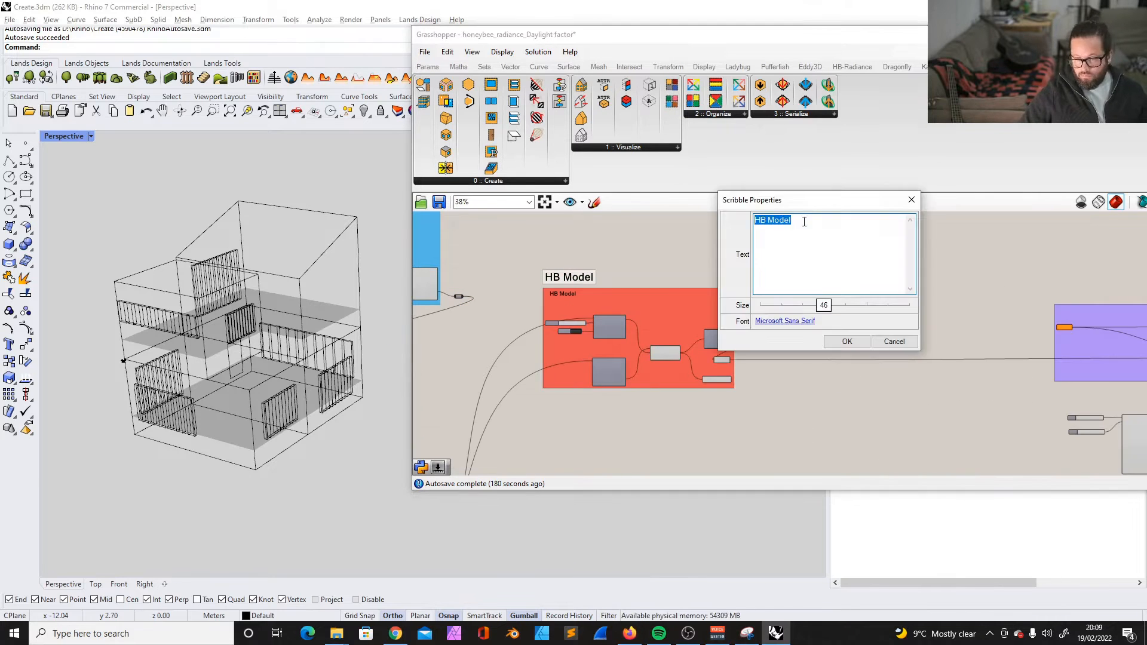
{"action": "type", "text": "Calculation"}
{"action": "left_click", "coordinate": [847, 341]}
- Group the "Calculation" heading on its own and adjust the colour of its group
{"action": "scroll", "coordinate": [956, 239], "scroll_direction": "up", "scroll_amount": 2}
{"action": "key", "text": "ctrl+g"}
{"action": "right_click", "coordinate": [801, 279]}
{"action": "mouse_move", "coordinate": [837, 404]}
{"action": "right_click_drag", "start_coordinate": [896, 335], "coordinate": [685, 313]}
- Recolour the calculation components group yellow-orange
{"action": "right_click", "coordinate": [929, 312]}
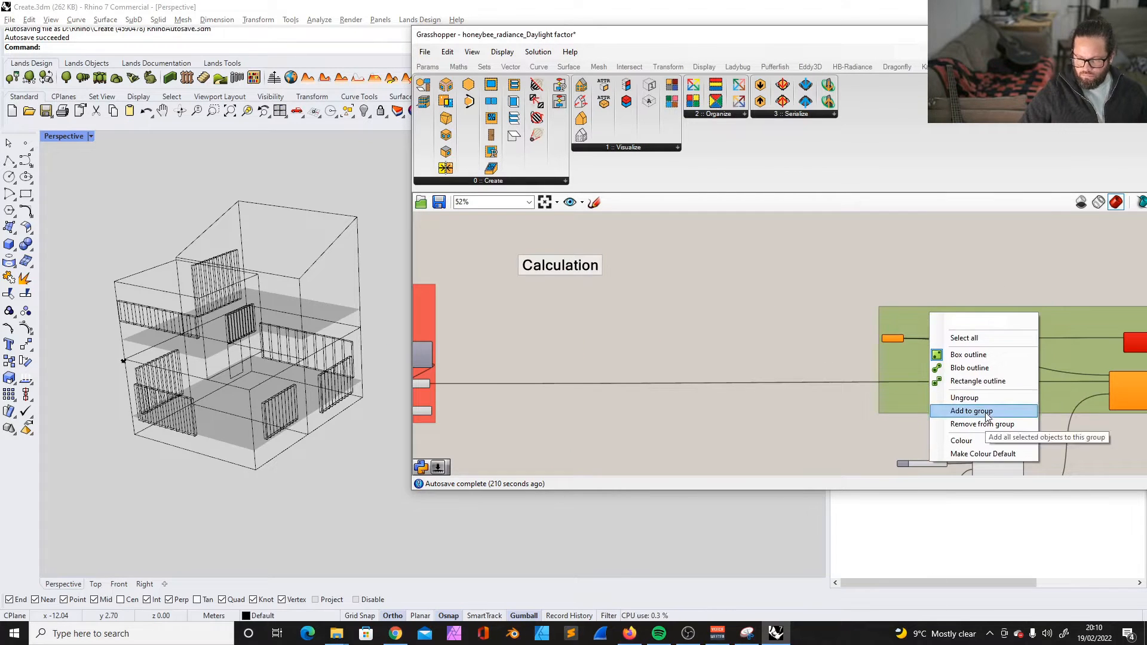
{"action": "right_click", "coordinate": [977, 314]}
{"action": "right_click_drag", "start_coordinate": [982, 316], "coordinate": [896, 316]}
{"action": "right_click", "coordinate": [896, 315]}
{"action": "mouse_move", "coordinate": [937, 446]}
{"action": "left_click", "coordinate": [806, 557]}
- Place a copy of the "Calculation" heading above the yellow-orange group and set its text to "Visualisation"
{"action": "right_click_drag", "start_coordinate": [717, 269], "coordinate": [675, 287]}
{"action": "scroll", "coordinate": [455, 278], "scroll_direction": "down", "scroll_amount": 3}
{"action": "left_click", "coordinate": [455, 278]}
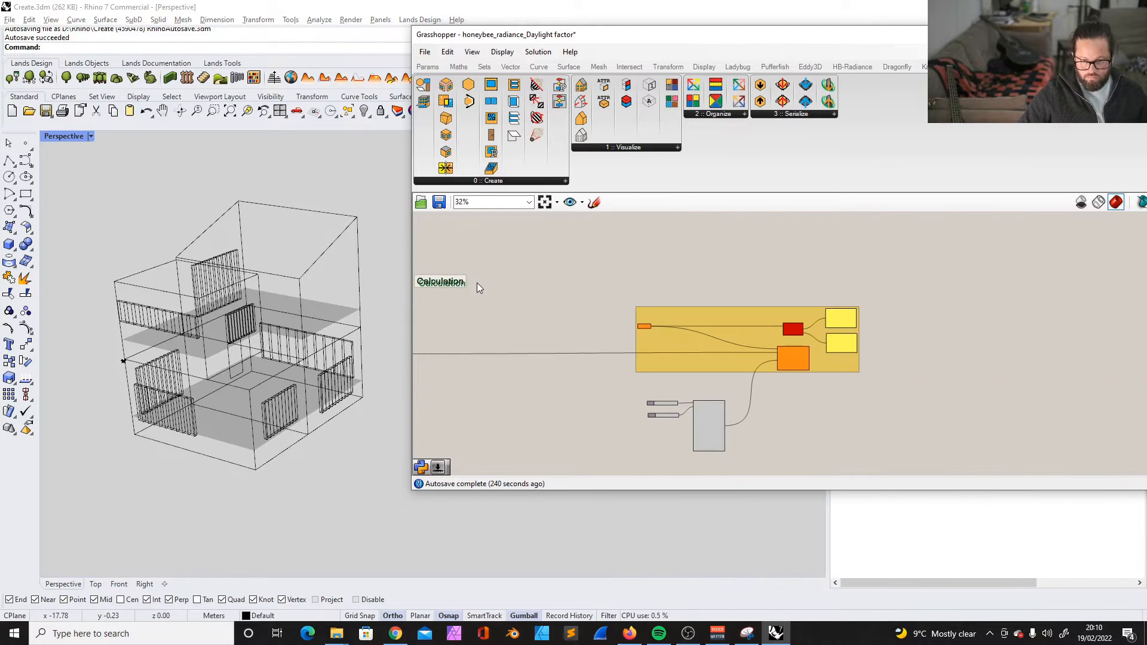
{"action": "left_click_drag", "start_coordinate": [452, 276], "coordinate": [672, 281], "text": "alt"}
{"action": "double_click", "coordinate": [662, 282]}
{"action": "type", "text": "Visu"}
- Group the two sliders and the grey component below together with the yellow-orange components
{"action": "left_click", "coordinate": [684, 352]}
{"action": "scroll", "coordinate": [711, 428], "scroll_direction": "up", "scroll_amount": 4}
{"action": "key", "text": "ctrl+g"}
{"action": "scroll", "coordinate": [686, 411], "scroll_direction": "down", "scroll_amount": 3}
{"action": "left_click", "coordinate": [687, 411], "text": "shift"}
{"action": "key", "text": "ctrl+g"}
- Try a different layout of the sliders, grey component and orange component inside the enlarged yellow group
{"action": "scroll", "coordinate": [788, 275], "scroll_direction": "up", "scroll_amount": 4}
{"action": "left_click", "coordinate": [804, 307]}
{"action": "left_click_drag", "start_coordinate": [804, 307], "coordinate": [809, 239]}
{"action": "scroll", "coordinate": [762, 337], "scroll_direction": "down", "scroll_amount": 3}
{"action": "left_click", "coordinate": [1013, 334]}
{"action": "left_click_drag", "start_coordinate": [830, 343], "coordinate": [830, 458]}
{"action": "left_click_drag", "start_coordinate": [715, 418], "coordinate": [705, 354]}
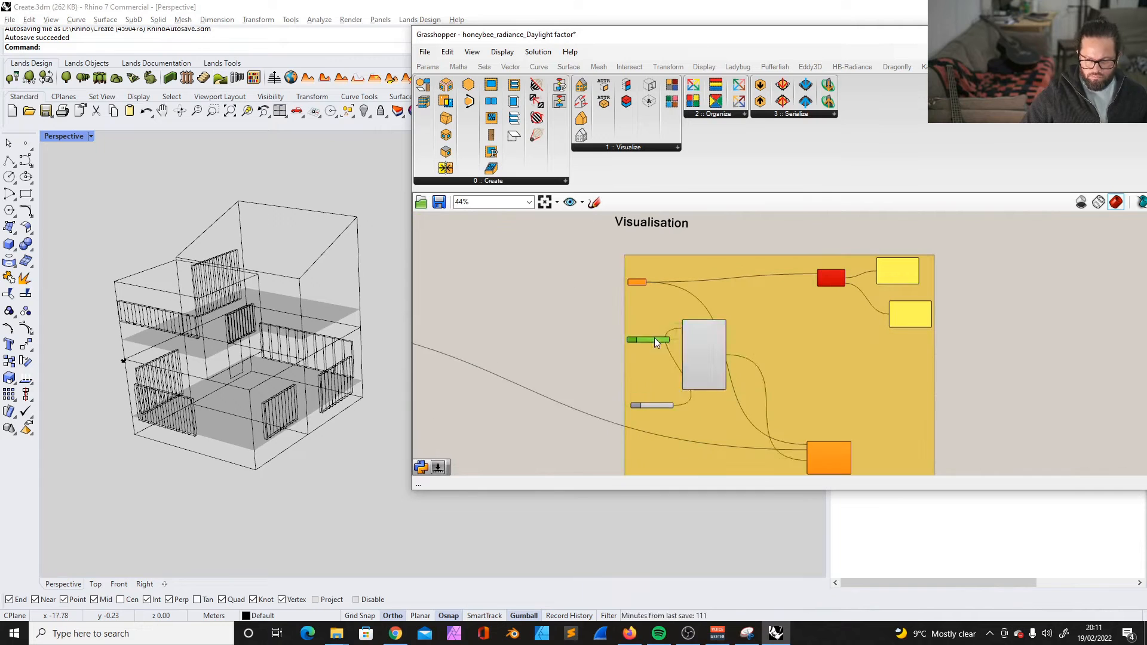
{"action": "left_click_drag", "start_coordinate": [657, 389], "coordinate": [656, 335]}
{"action": "left_click_drag", "start_coordinate": [829, 455], "coordinate": [834, 318]}
- Delete the "Visualisation" heading above the yellow group
{"action": "scroll", "coordinate": [831, 302], "scroll_direction": "up", "scroll_amount": 2}
{"action": "left_click_drag", "start_coordinate": [711, 293], "coordinate": [878, 287]}
{"action": "scroll", "coordinate": [912, 288], "scroll_direction": "down", "scroll_amount": 2}
{"action": "scroll", "coordinate": [836, 247], "scroll_direction": "up", "scroll_amount": 5}
{"action": "key", "text": "Delete"}
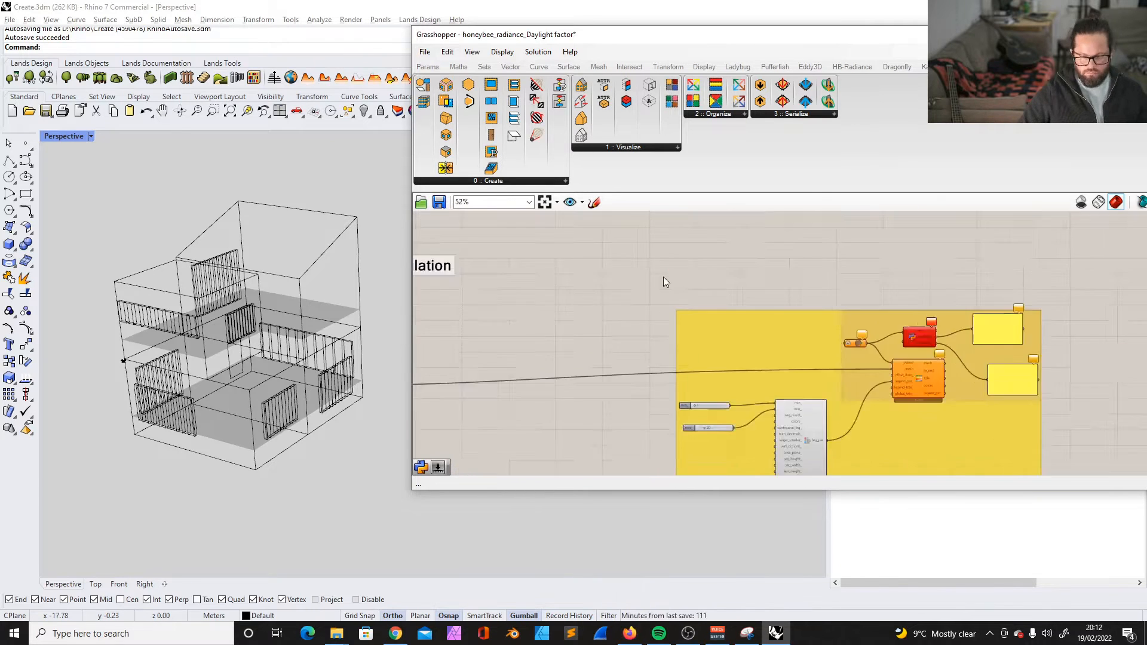
- Copy the "Calculation" heading to above the large yellow group and change its text to "Visualisation"
{"action": "left_click_drag", "start_coordinate": [489, 256], "coordinate": [980, 263], "text": "alt"}
{"action": "double_click", "coordinate": [979, 263]}
{"action": "type", "text": "Visualisation"}
{"action": "left_click", "coordinate": [1027, 335]}
{"action": "right_click", "coordinate": [992, 263]}
{"action": "scroll", "coordinate": [731, 327], "scroll_direction": "down", "scroll_amount": 5}
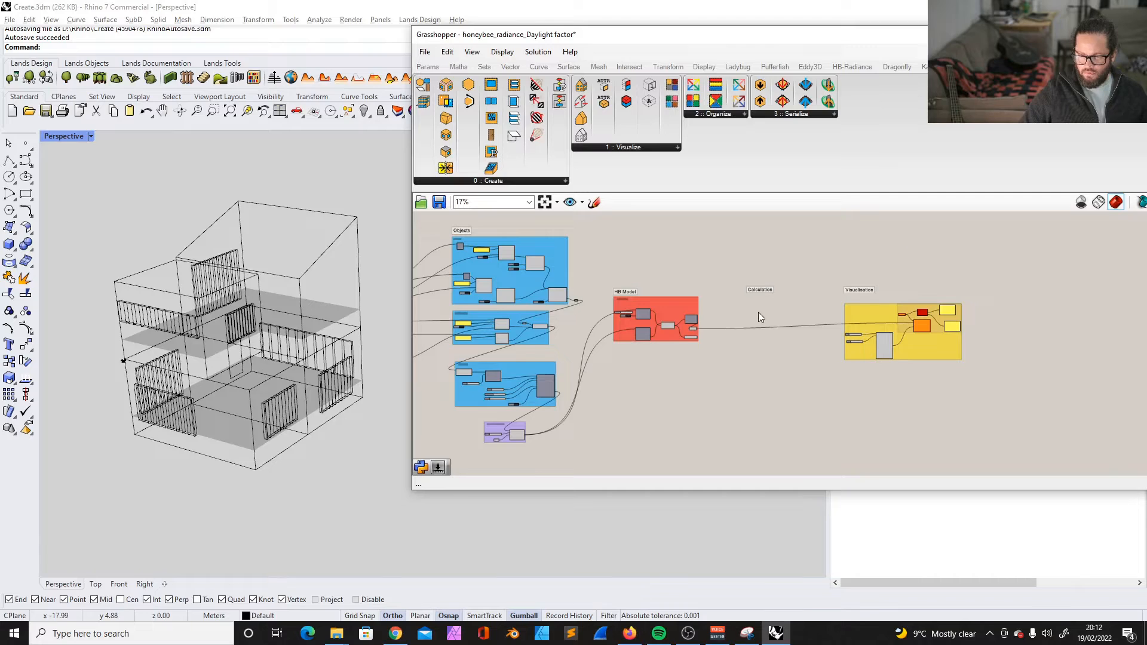
- Examine the green Inputs groups and the blue Objects groups of the definition
{"action": "scroll", "coordinate": [758, 312], "scroll_direction": "down", "scroll_amount": 3}
{"action": "scroll", "coordinate": [485, 298], "scroll_direction": "up", "scroll_amount": 5}
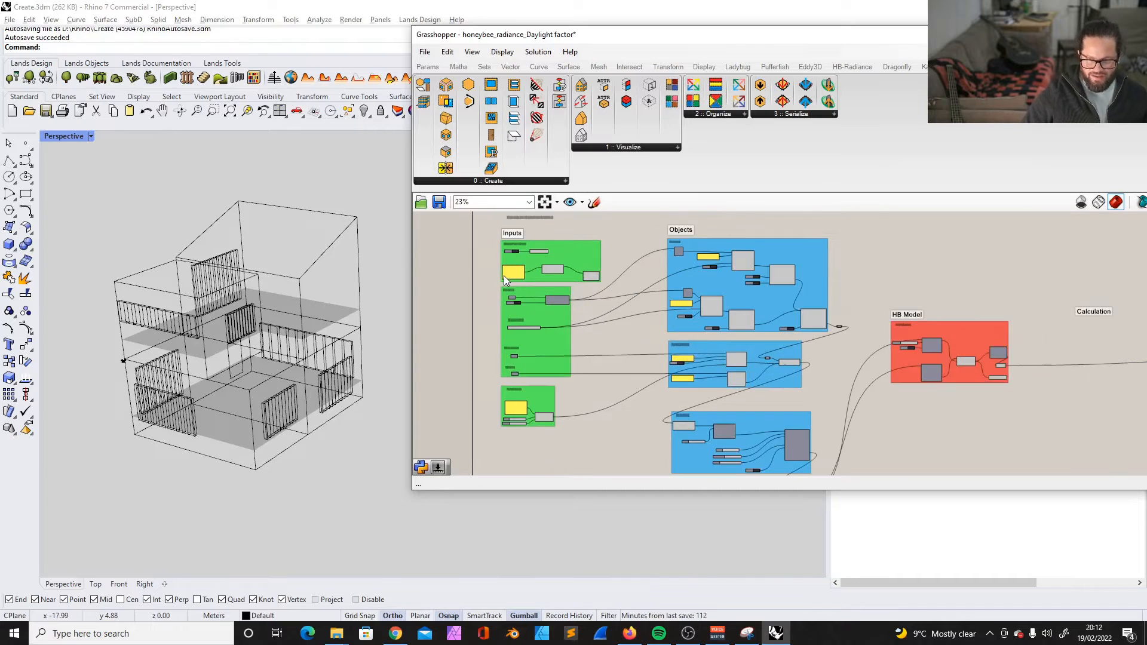
{"action": "scroll", "coordinate": [504, 275], "scroll_direction": "down", "scroll_amount": 4}
{"action": "scroll", "coordinate": [764, 312], "scroll_direction": "up", "scroll_amount": 3}
{"action": "scroll", "coordinate": [769, 313], "scroll_direction": "down", "scroll_amount": 2}
{"action": "scroll", "coordinate": [505, 274], "scroll_direction": "up", "scroll_amount": 3}
{"action": "scroll", "coordinate": [507, 270], "scroll_direction": "down", "scroll_amount": 1}
{"action": "scroll", "coordinate": [543, 258], "scroll_direction": "up", "scroll_amount": 2}
{"action": "left_click", "coordinate": [596, 275]}
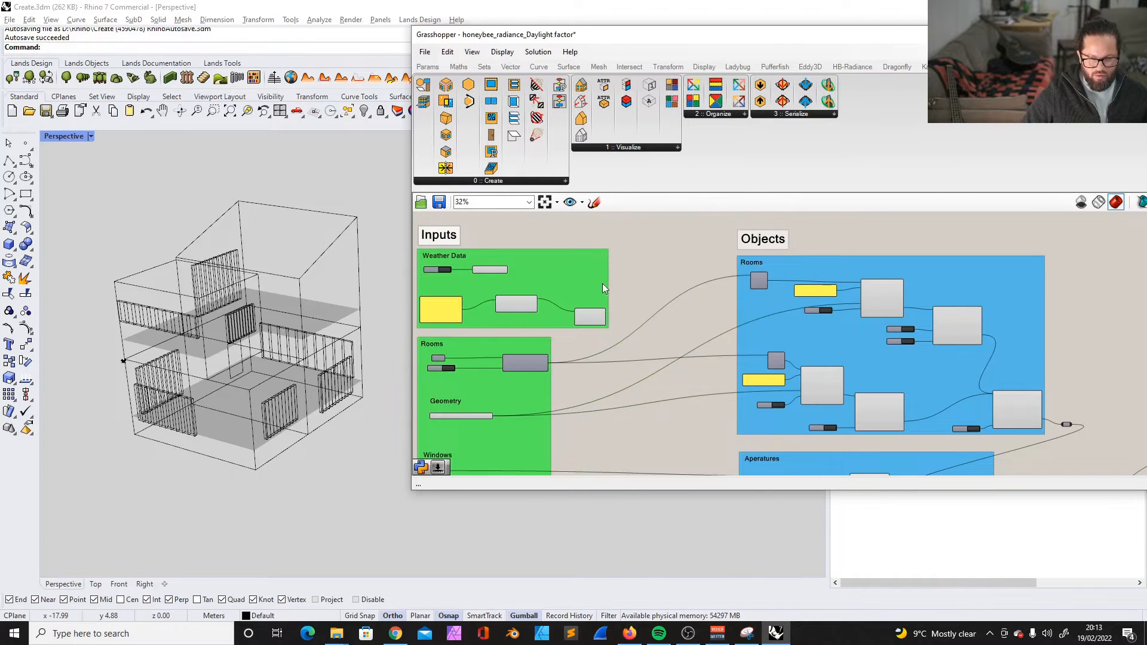
{"action": "scroll", "coordinate": [597, 277], "scroll_direction": "down", "scroll_amount": 2}
{"action": "scroll", "coordinate": [496, 249], "scroll_direction": "up", "scroll_amount": 4}
{"action": "left_click", "coordinate": [533, 249]}
{"action": "scroll", "coordinate": [673, 283], "scroll_direction": "down", "scroll_amount": 8}
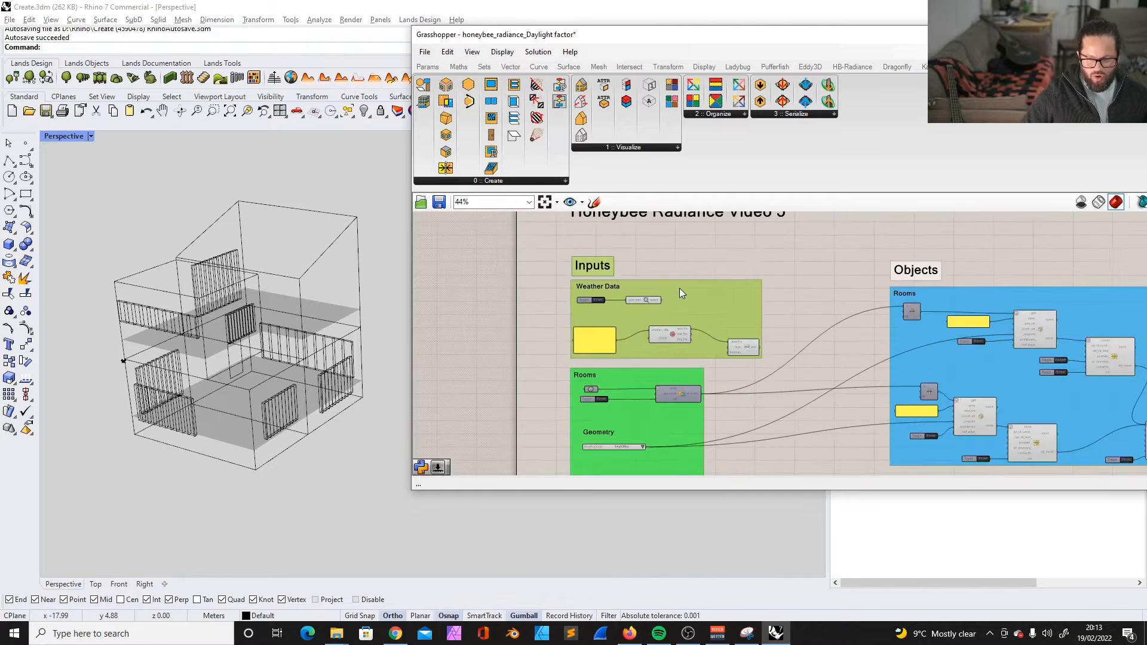
- Examine the Transformation group below the blue Shading group
{"action": "scroll", "coordinate": [792, 362], "scroll_direction": "up", "scroll_amount": 3}
{"action": "scroll", "coordinate": [694, 282], "scroll_direction": "down", "scroll_amount": 2}
{"action": "scroll", "coordinate": [709, 412], "scroll_direction": "up", "scroll_amount": 4}
{"action": "mouse_move", "coordinate": [758, 363]}
{"action": "left_mouse_down"}
{"action": "mouse_move", "coordinate": [862, 375]}
{"action": "mouse_move", "coordinate": [819, 393]}
{"action": "mouse_move", "coordinate": [905, 271]}
{"action": "mouse_move", "coordinate": [915, 277]}
{"action": "mouse_move", "coordinate": [850, 350]}
{"action": "mouse_move", "coordinate": [759, 361]}
{"action": "left_mouse_up"}
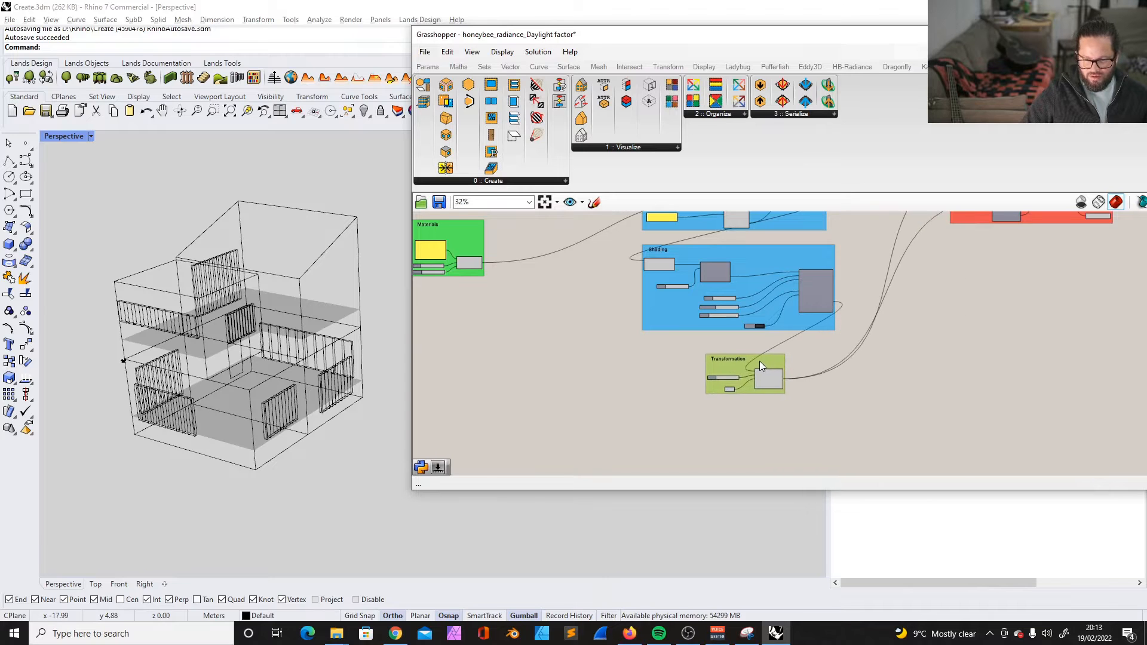
{"action": "left_click", "coordinate": [725, 399]}
{"action": "scroll", "coordinate": [730, 389], "scroll_direction": "up", "scroll_amount": 4}
{"action": "scroll", "coordinate": [737, 389], "scroll_direction": "down", "scroll_amount": 5}
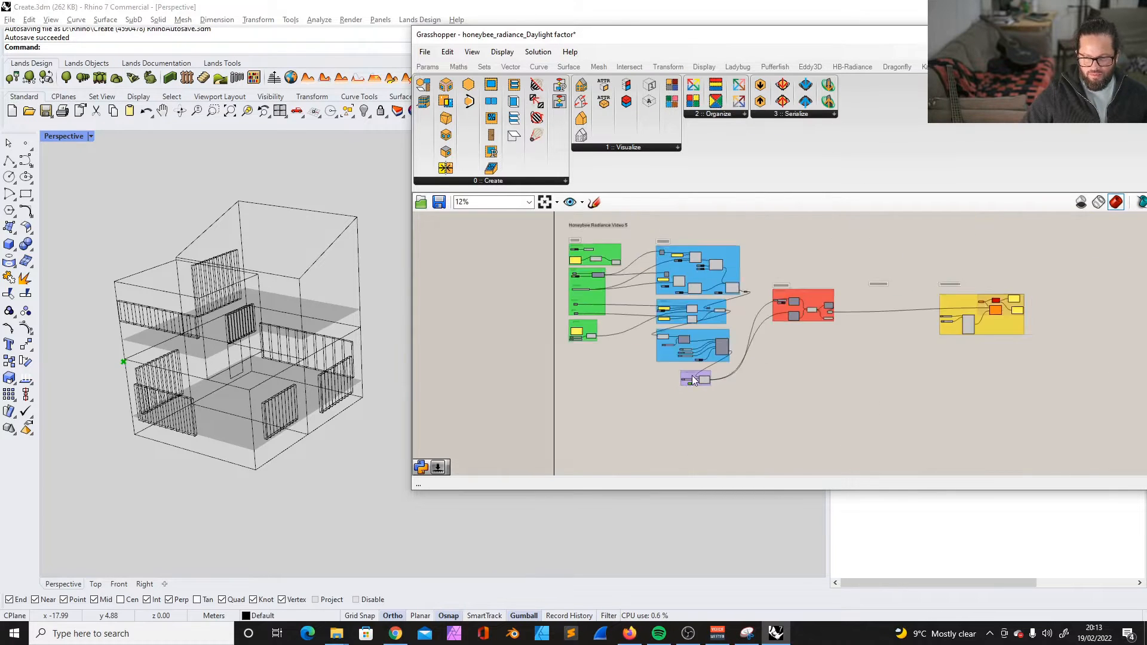
- Examine the HB Model, Calculation and Visualisation sections and the overall layout of the definition
{"action": "scroll", "coordinate": [808, 289], "scroll_direction": "up", "scroll_amount": 3}
{"action": "left_click", "coordinate": [775, 294]}
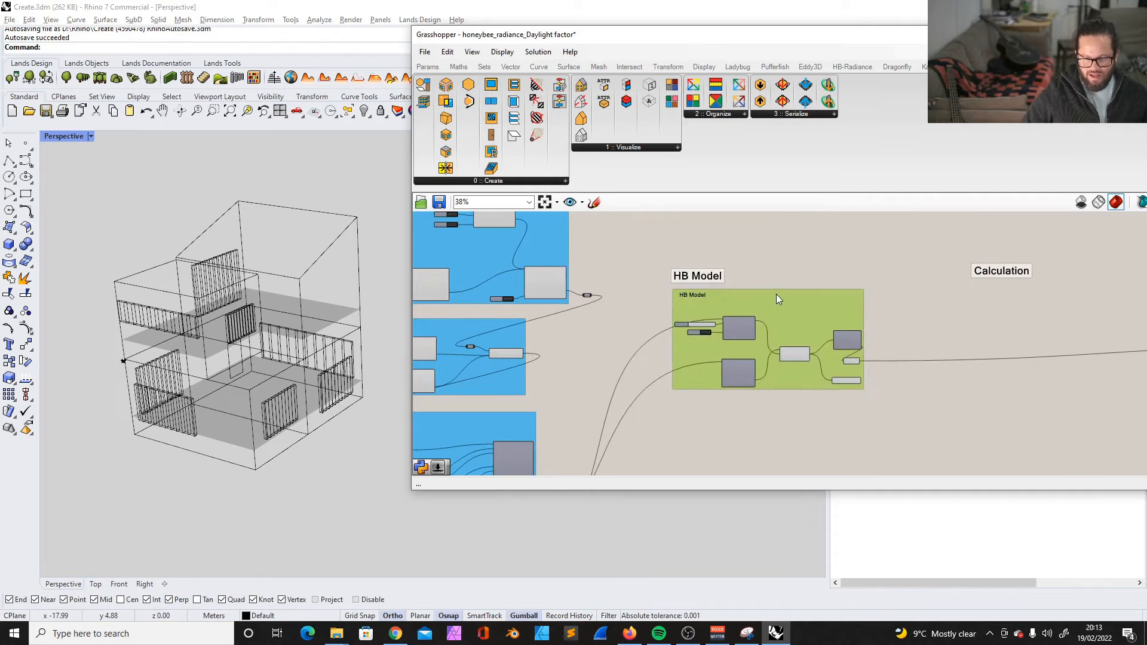
{"action": "left_click", "coordinate": [779, 264]}
{"action": "scroll", "coordinate": [708, 279], "scroll_direction": "up", "scroll_amount": 1}
{"action": "scroll", "coordinate": [621, 316], "scroll_direction": "down", "scroll_amount": 2}
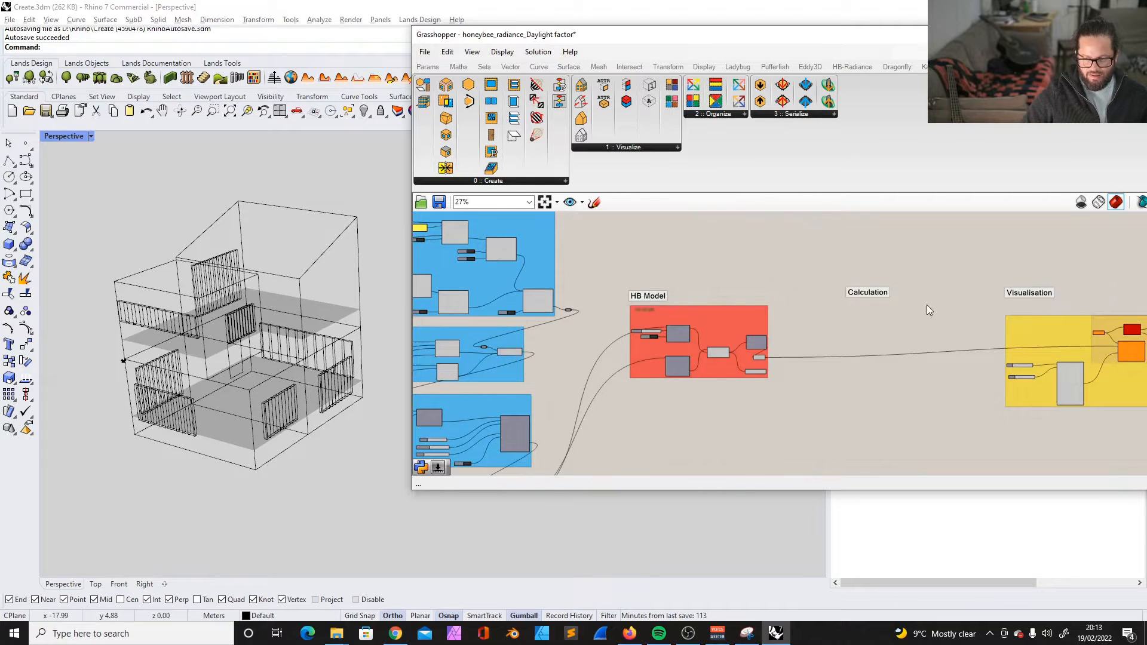
{"action": "scroll", "coordinate": [926, 305], "scroll_direction": "up", "scroll_amount": 2}
{"action": "scroll", "coordinate": [784, 288], "scroll_direction": "down", "scroll_amount": 6}
{"action": "scroll", "coordinate": [553, 260], "scroll_direction": "up", "scroll_amount": 4}
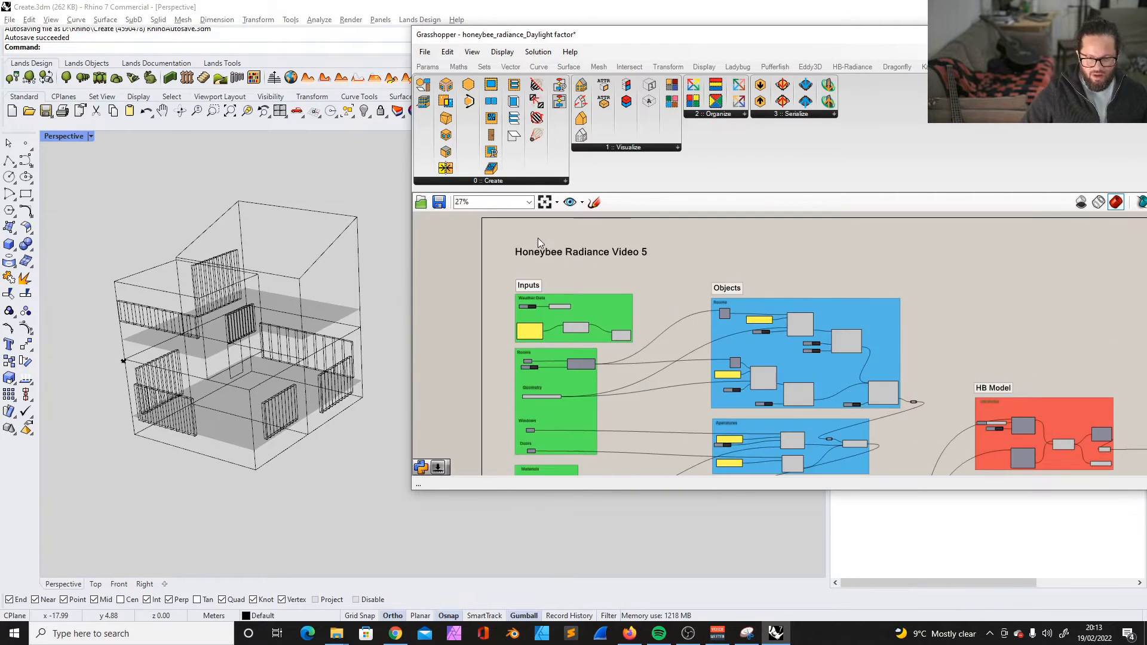
{"action": "scroll", "coordinate": [564, 286], "scroll_direction": "down", "scroll_amount": 2}
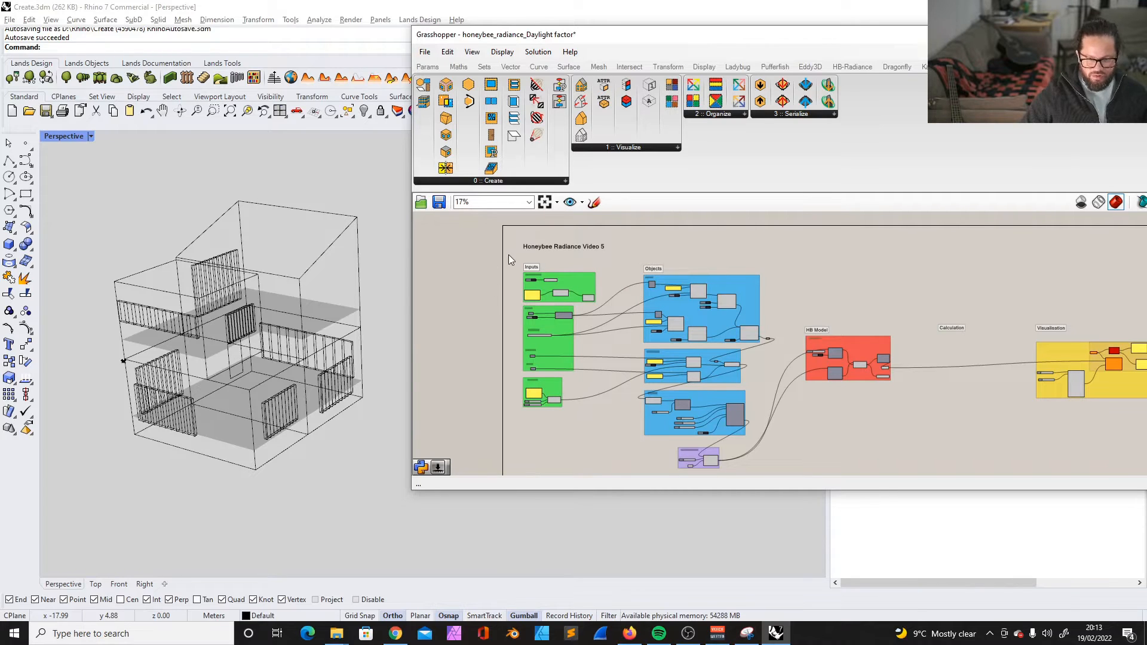
- Select the Inputs section and the Objects section in turn to review what each one contains
{"action": "left_click_drag", "start_coordinate": [506, 260], "coordinate": [617, 442]}
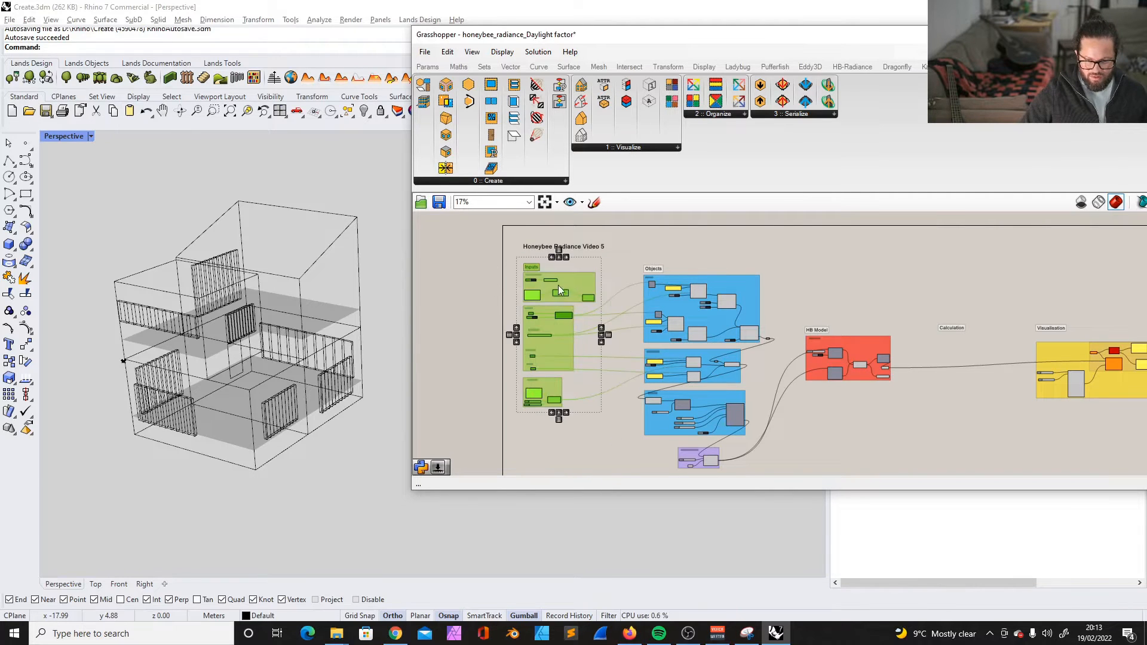
{"action": "left_click", "coordinate": [509, 253]}
{"action": "scroll", "coordinate": [630, 258], "scroll_direction": "down", "scroll_amount": 2}
{"action": "left_click_drag", "start_coordinate": [628, 253], "coordinate": [719, 408]}
{"action": "scroll", "coordinate": [719, 270], "scroll_direction": "up", "scroll_amount": 2}
{"action": "scroll", "coordinate": [719, 270], "scroll_direction": "up", "scroll_amount": 1}
{"action": "left_click", "coordinate": [677, 217]}
- Nudge the "HB Model" heading and its red group slightly closer to the Visualisation section
{"action": "right_click_drag", "start_coordinate": [873, 332], "coordinate": [778, 275]}
{"action": "scroll", "coordinate": [779, 275], "scroll_direction": "up", "scroll_amount": 3}
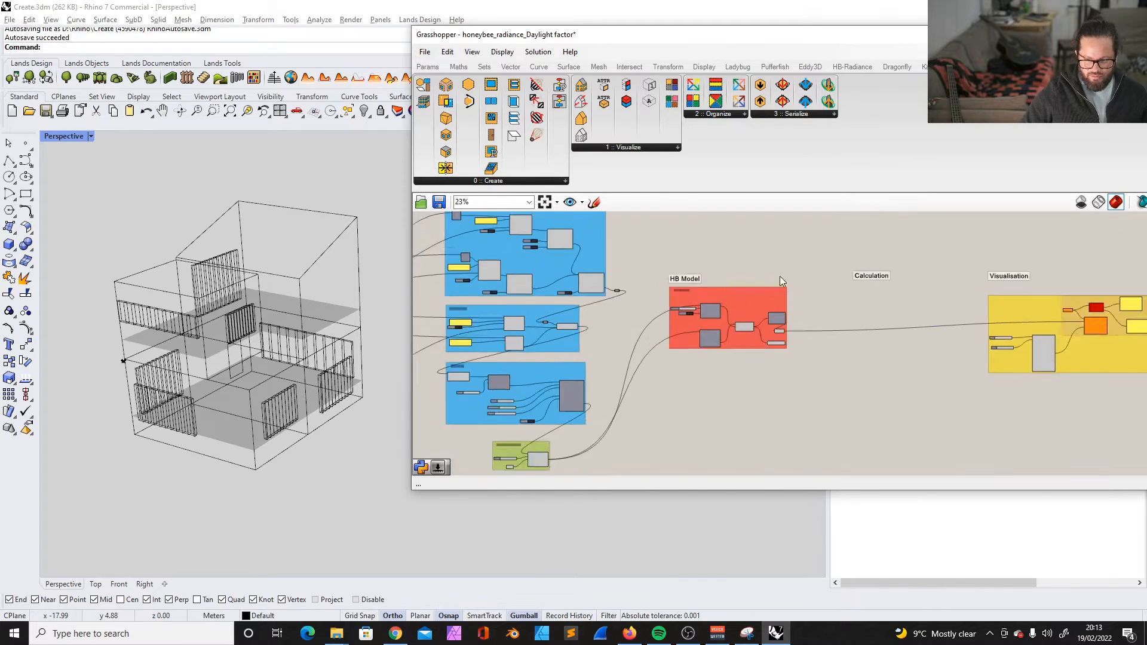
{"action": "left_click_drag", "start_coordinate": [595, 246], "coordinate": [827, 432]}
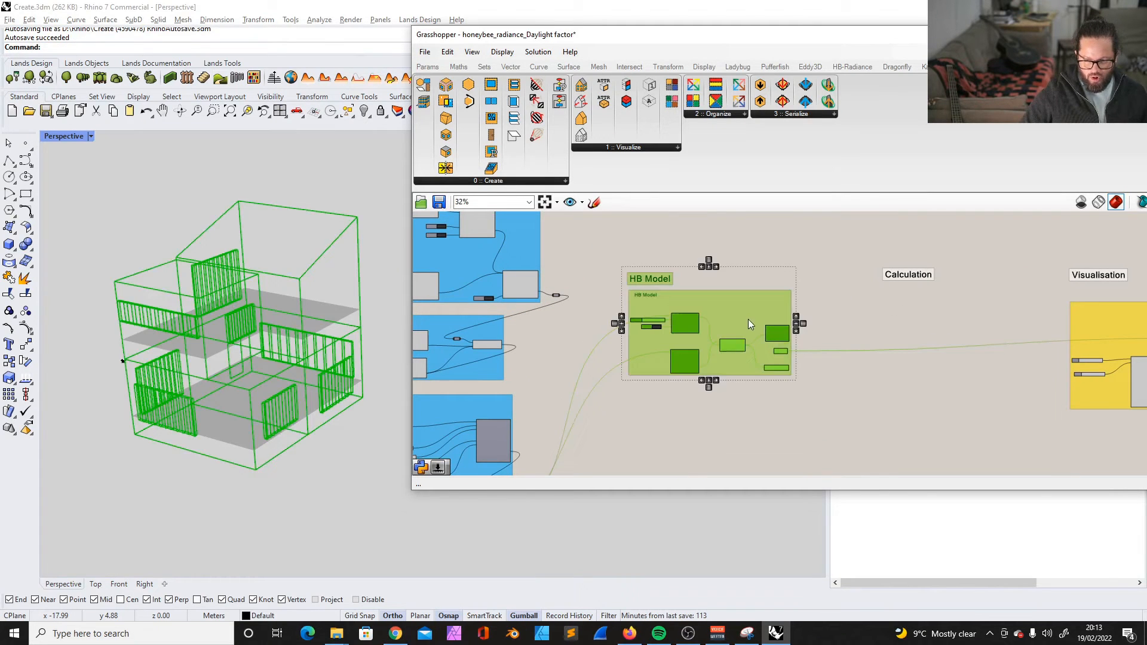
{"action": "left_click_drag", "start_coordinate": [748, 317], "coordinate": [757, 322]}
- Move the "Calculation" heading higher and further along the gap between the HB Model and Visualisation sections
{"action": "right_click_drag", "start_coordinate": [903, 273], "coordinate": [752, 273]}
{"action": "scroll", "coordinate": [752, 272], "scroll_direction": "up", "scroll_amount": 1}
{"action": "left_click_drag", "start_coordinate": [752, 276], "coordinate": [775, 271]}
{"action": "right_click_drag", "start_coordinate": [798, 238], "coordinate": [785, 267]}
{"action": "scroll", "coordinate": [785, 267], "scroll_direction": "up", "scroll_amount": 1}
{"action": "left_click_drag", "start_coordinate": [771, 316], "coordinate": [772, 278]}
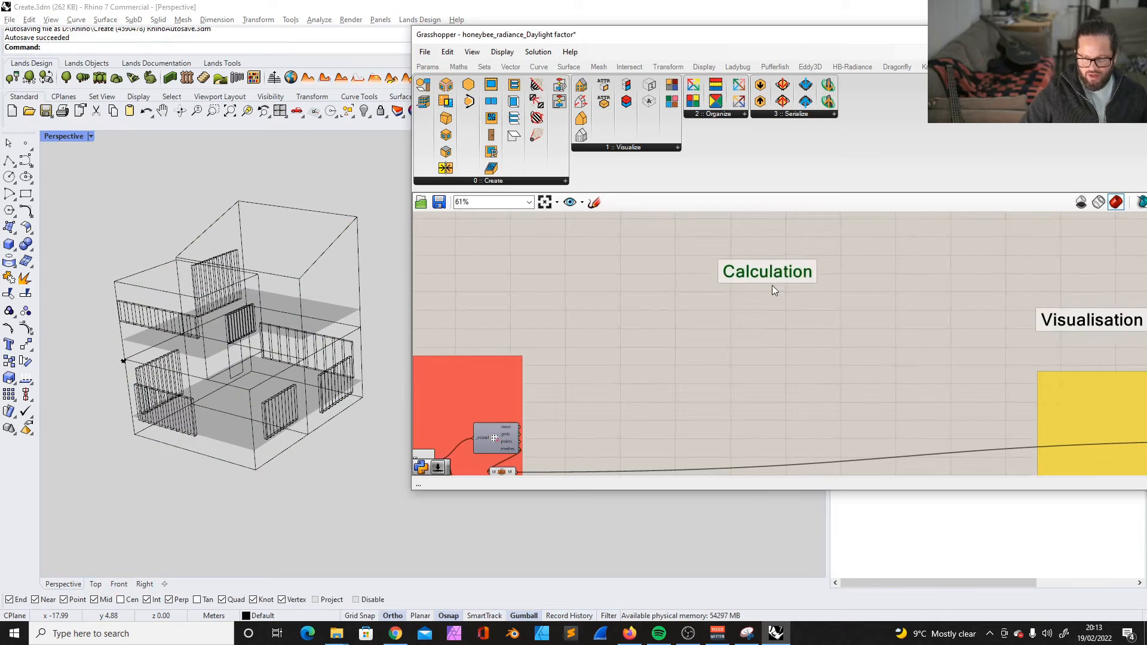
{"action": "left_click", "coordinate": [762, 293]}
- Stack the HB Annual Daylight, HB Annual Irradiance and a third Radiance recipe component under the "Calculation" heading
{"action": "scroll", "coordinate": [755, 276], "scroll_direction": "down", "scroll_amount": 3}
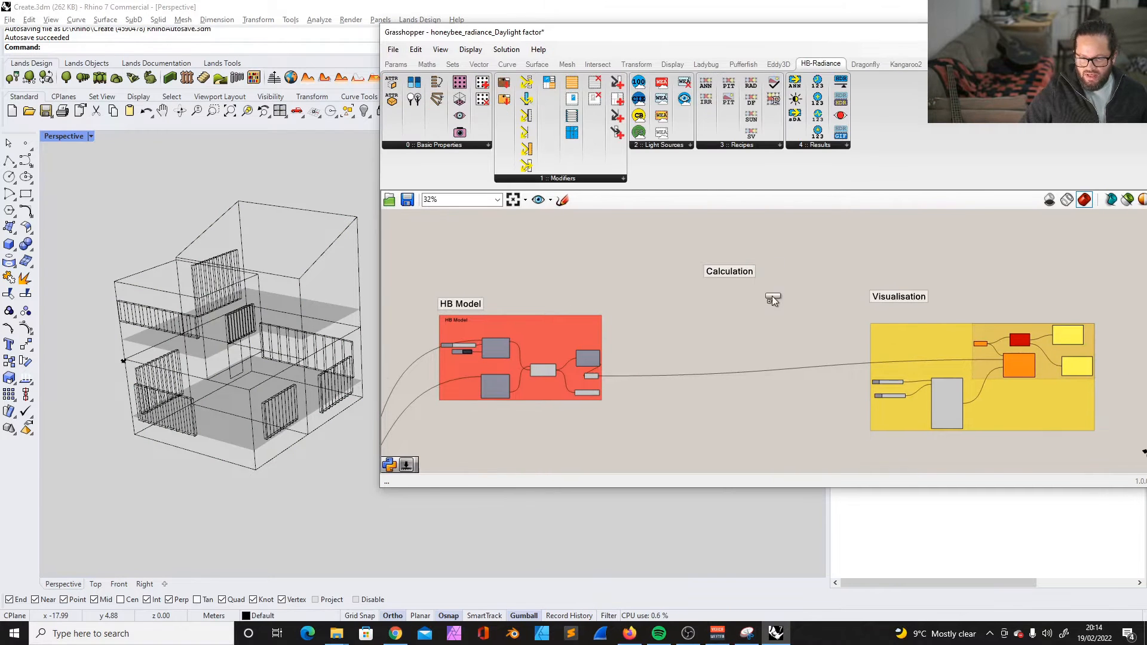
{"action": "left_click_drag", "start_coordinate": [773, 271], "coordinate": [738, 317]}
{"action": "left_click_drag", "start_coordinate": [728, 367], "coordinate": [729, 366]}
{"action": "scroll", "coordinate": [733, 364], "scroll_direction": "down", "scroll_amount": 2}
{"action": "right_click_drag", "start_coordinate": [750, 349], "coordinate": [743, 291]}
{"action": "scroll", "coordinate": [737, 334], "scroll_direction": "up", "scroll_amount": 2}
{"action": "left_click", "coordinate": [715, 292]}
{"action": "left_click_drag", "start_coordinate": [728, 83], "coordinate": [715, 343]}
{"action": "left_click", "coordinate": [714, 345]}
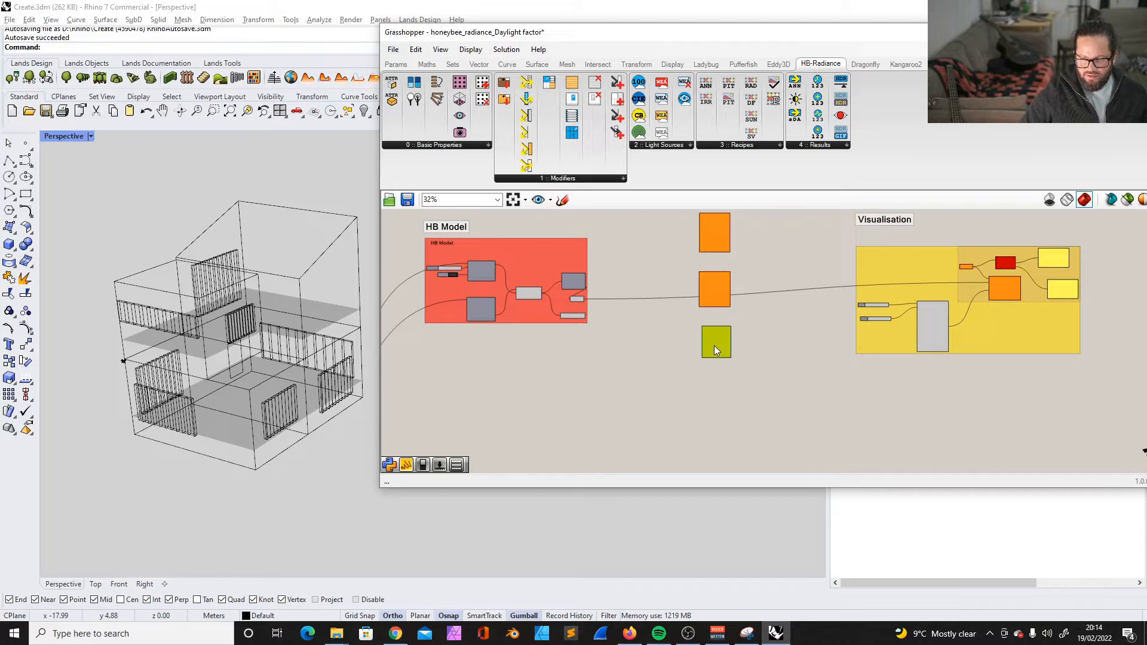
- Move the "Visualisation" heading and its yellow group slightly further down
{"action": "scroll", "coordinate": [725, 287], "scroll_direction": "up", "scroll_amount": 4}
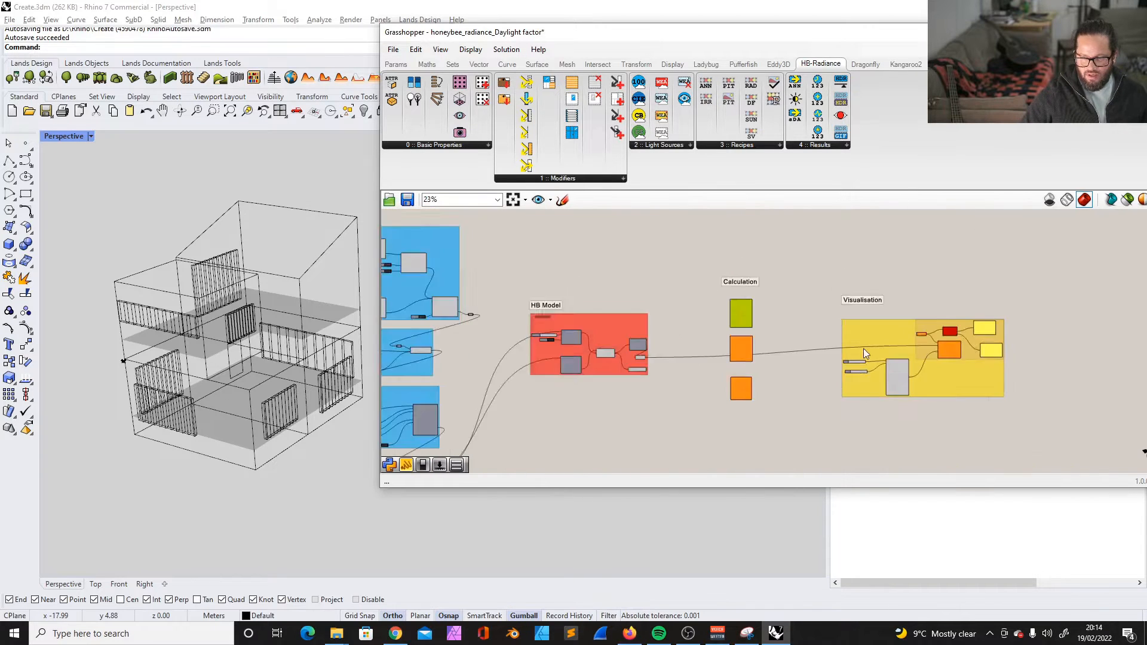
{"action": "scroll", "coordinate": [896, 324], "scroll_direction": "up", "scroll_amount": 4}
{"action": "scroll", "coordinate": [789, 244], "scroll_direction": "down", "scroll_amount": 1}
{"action": "left_click_drag", "start_coordinate": [763, 244], "coordinate": [1080, 476]}
{"action": "mouse_move", "coordinate": [861, 322]}
{"action": "left_mouse_down"}
{"action": "mouse_move", "coordinate": [859, 300]}
{"action": "mouse_move", "coordinate": [858, 334]}
{"action": "left_mouse_up"}
- Save the Grasshopper definition
{"action": "left_click", "coordinate": [726, 257]}
{"action": "left_click", "coordinate": [393, 50]}
{"action": "left_click", "coordinate": [430, 117]}
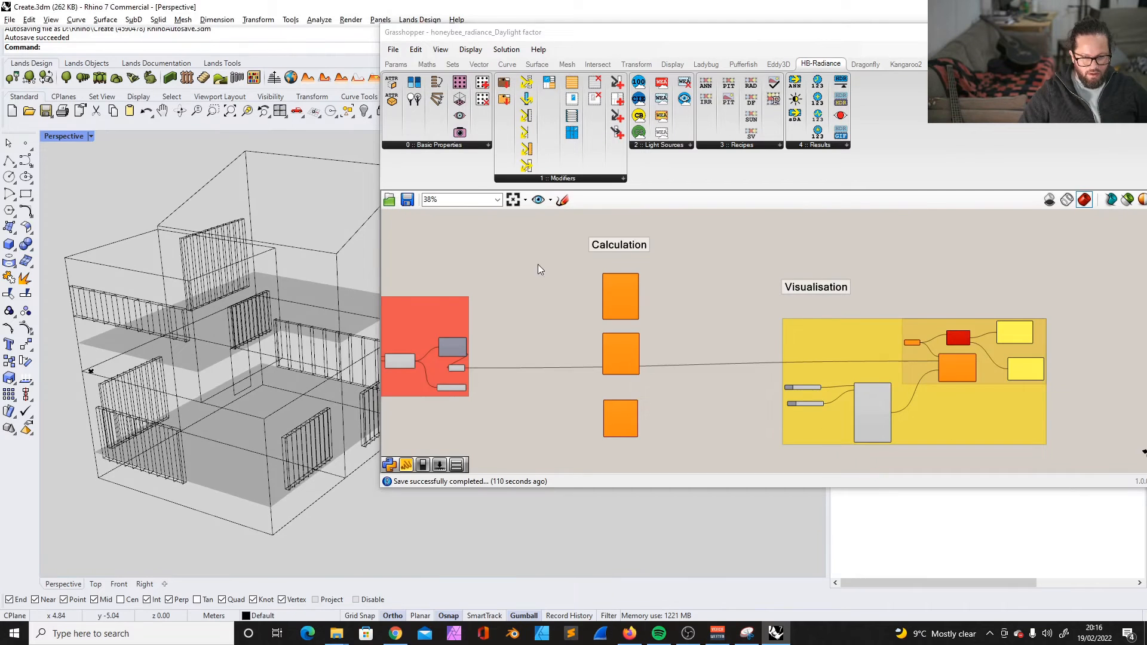
- Examine the inputs and outputs of the HB Annual Daylight and HB Annual Irradiance components
{"action": "scroll", "coordinate": [636, 308], "scroll_direction": "down", "scroll_amount": 3}
{"action": "scroll", "coordinate": [636, 301], "scroll_direction": "up", "scroll_amount": 4}
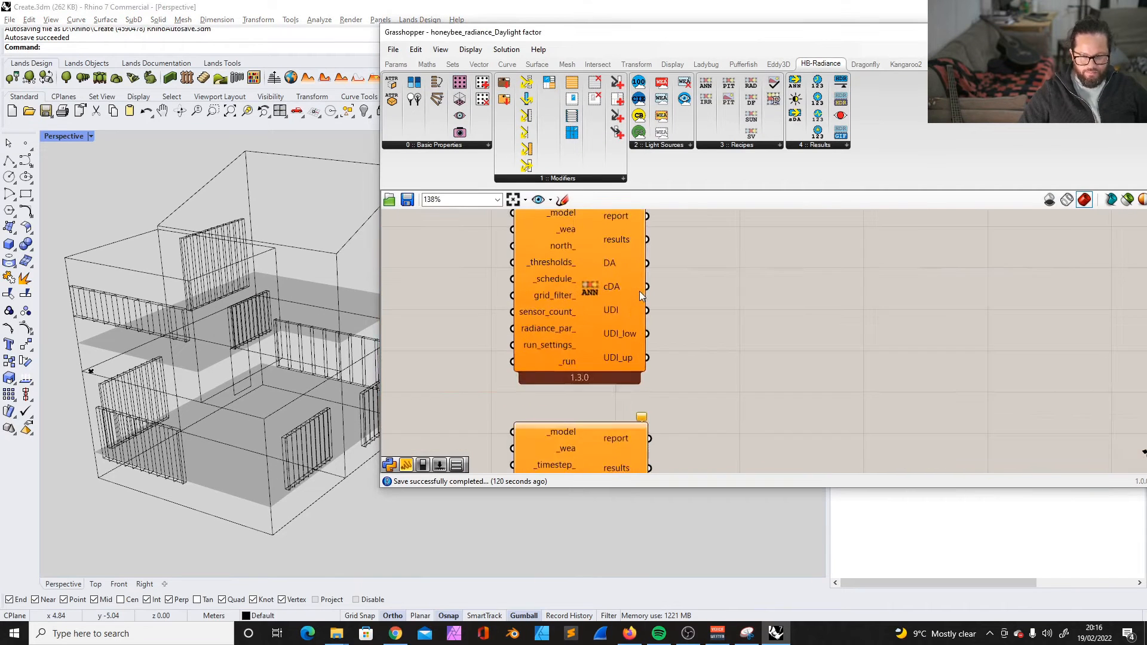
{"action": "scroll", "coordinate": [710, 321], "scroll_direction": "down", "scroll_amount": 6}
{"action": "scroll", "coordinate": [699, 334], "scroll_direction": "up", "scroll_amount": 4}
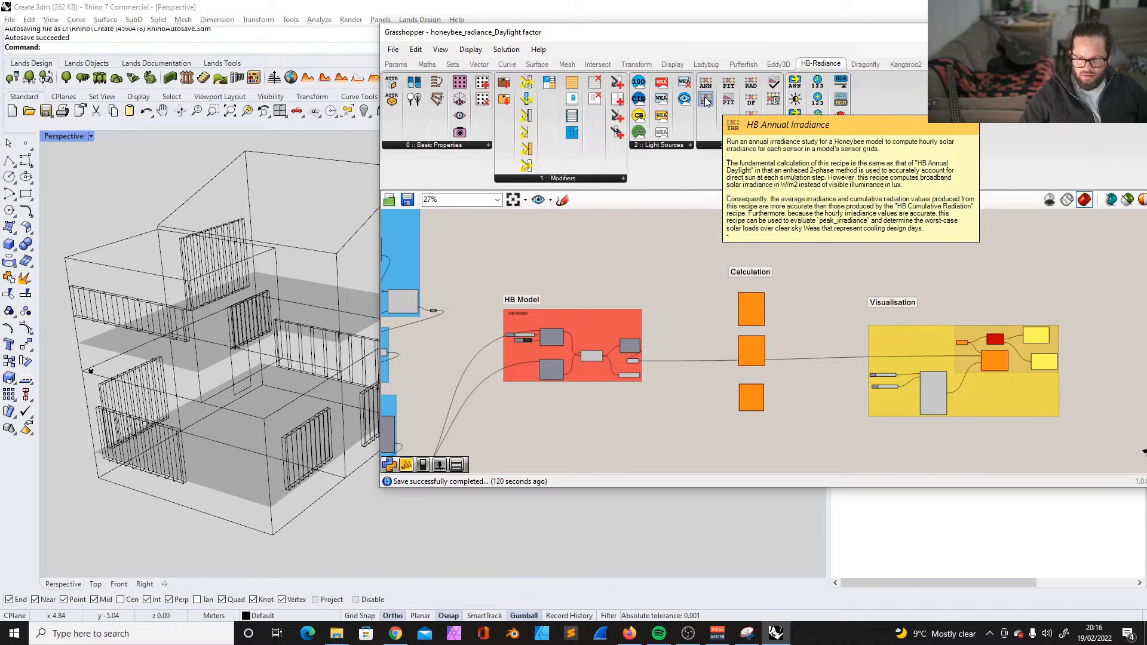
{"action": "scroll", "coordinate": [777, 325], "scroll_direction": "up", "scroll_amount": 4}
{"action": "scroll", "coordinate": [816, 337], "scroll_direction": "down", "scroll_amount": 2}
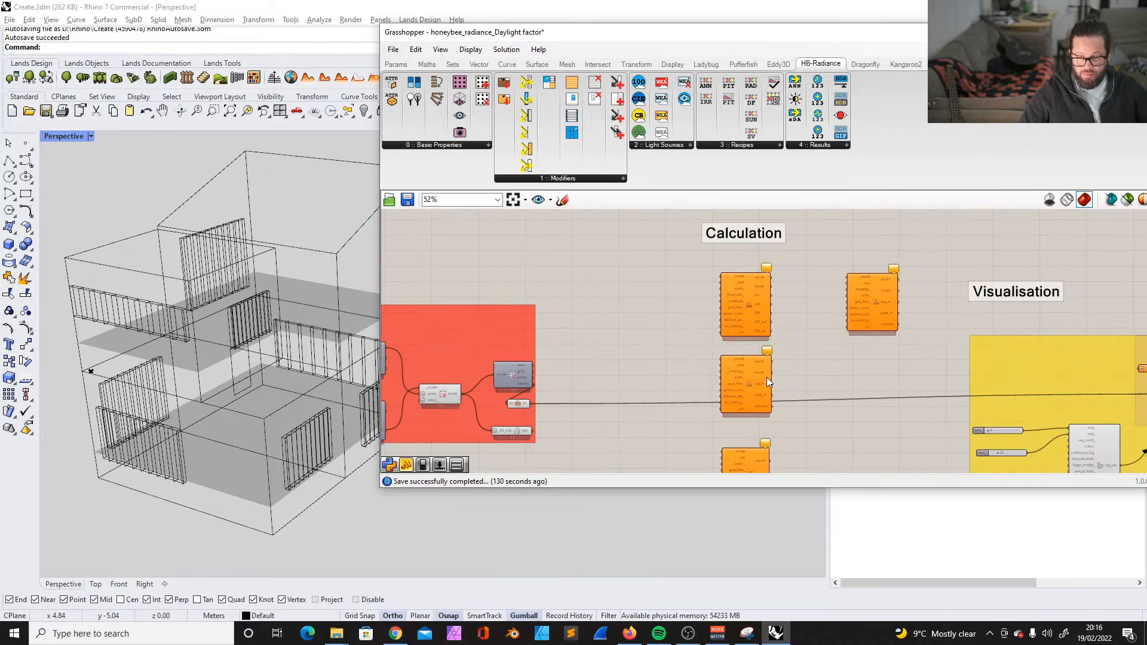
- Delete the surplus recipe components under the "Calculation" heading, keeping only HB Annual Irradiance, and reposition it slightly
{"action": "scroll", "coordinate": [766, 377], "scroll_direction": "up", "scroll_amount": 2}
{"action": "left_click", "coordinate": [909, 284]}
{"action": "key", "text": "Delete"}
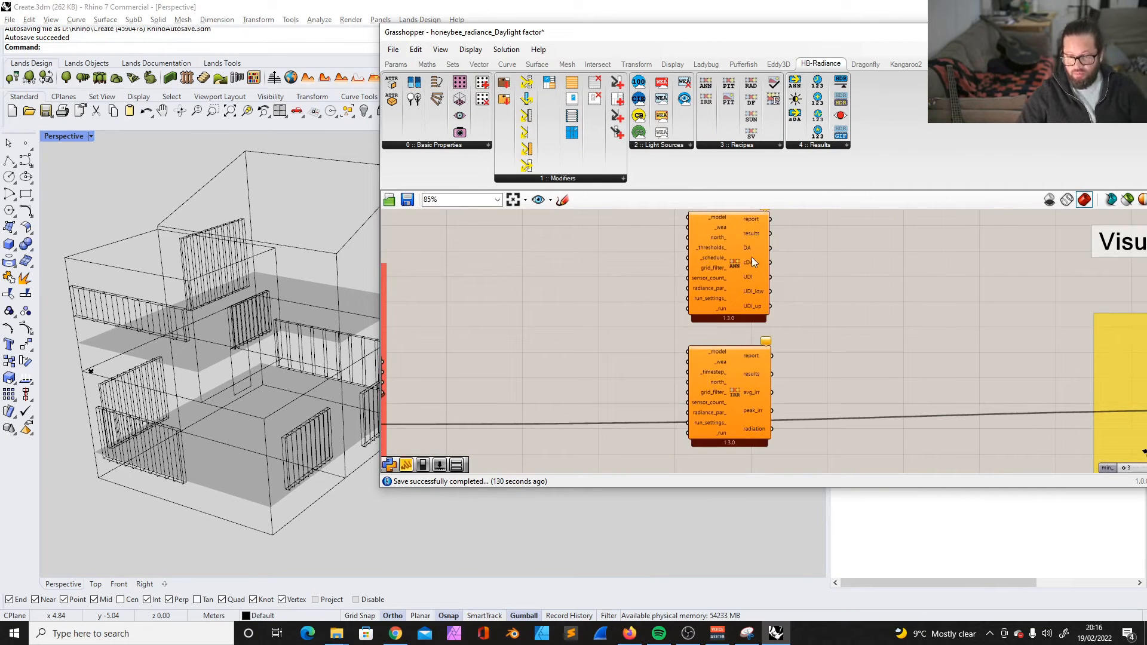
{"action": "left_click", "coordinate": [742, 246]}
{"action": "key", "text": "Delete"}
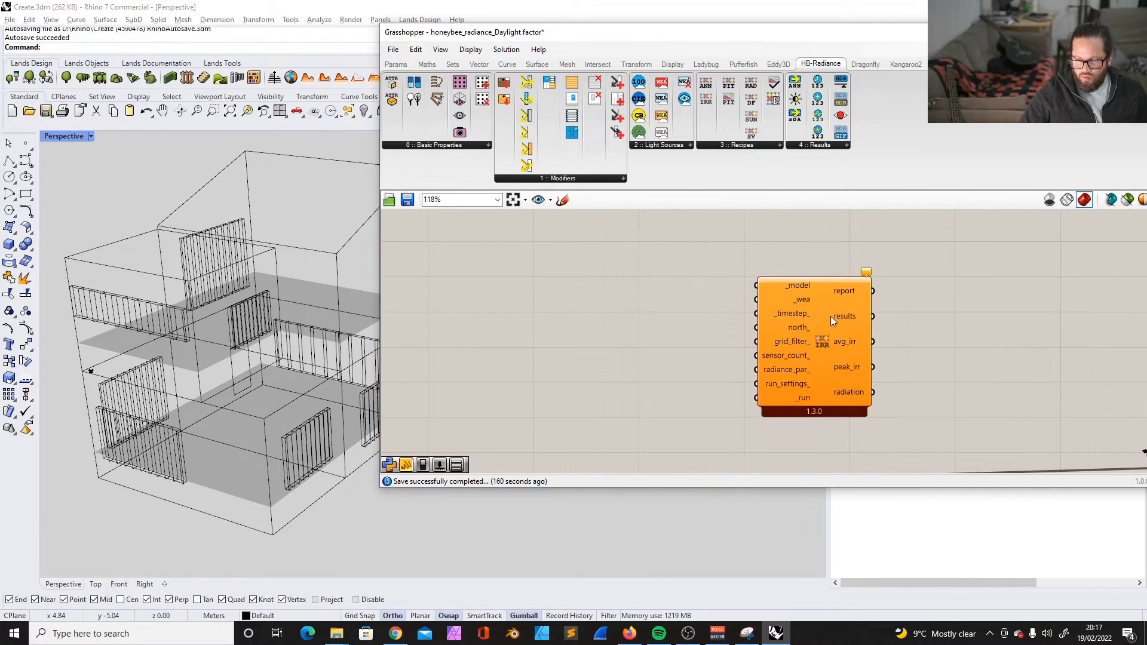
{"action": "left_click", "coordinate": [822, 317]}
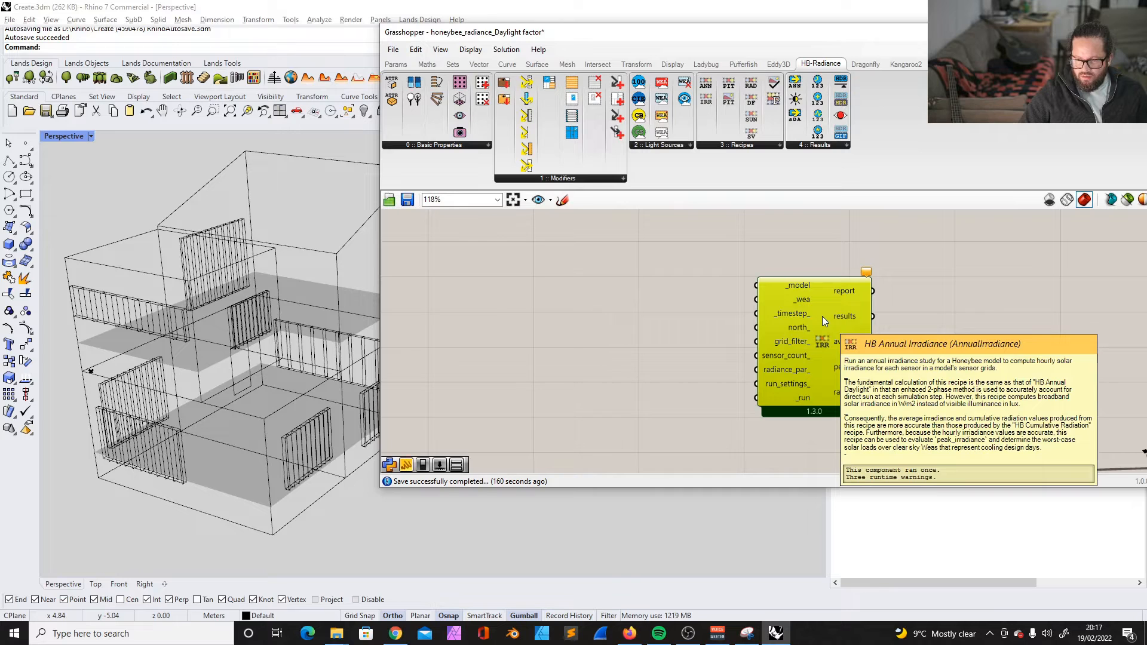
{"action": "left_click_drag", "start_coordinate": [822, 316], "coordinate": [815, 308]}
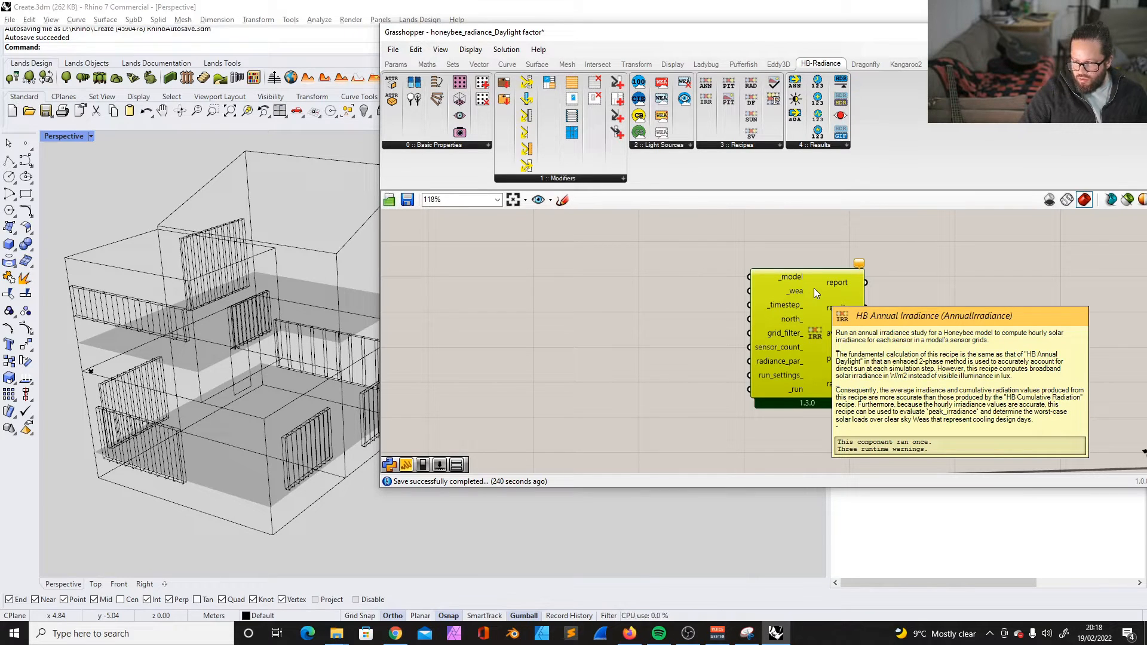
- Rearrange the end of the HB Model group, placing the geometry preview component above the sensor grid component
{"action": "scroll", "coordinate": [769, 342], "scroll_direction": "down", "scroll_amount": 3}
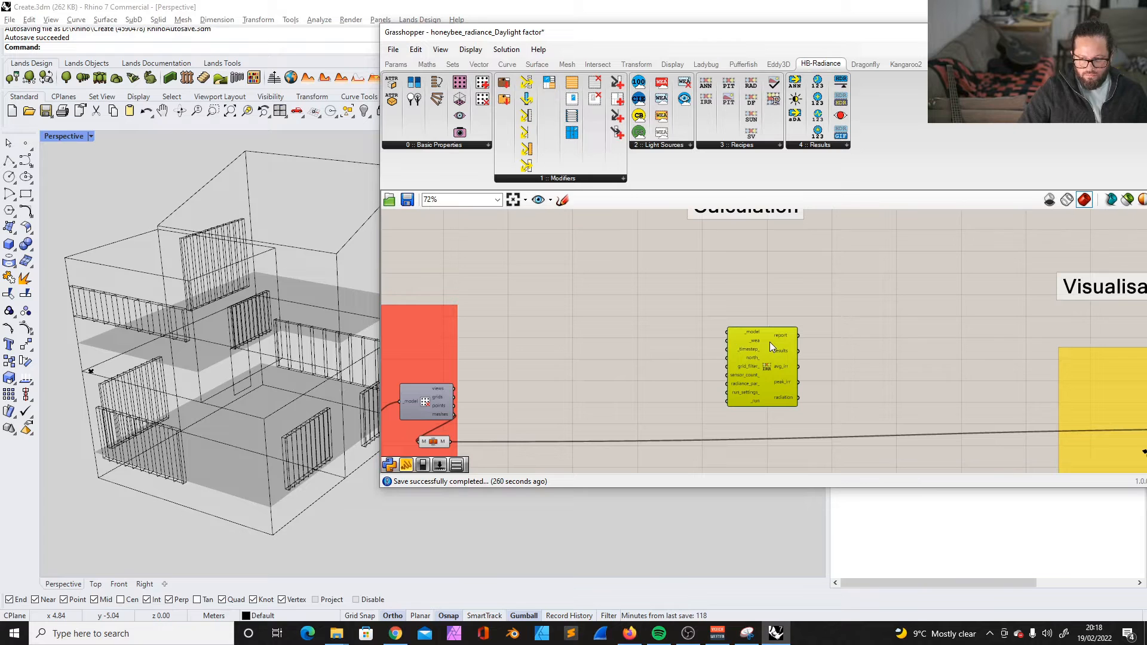
{"action": "left_click", "coordinate": [753, 300]}
{"action": "scroll", "coordinate": [604, 364], "scroll_direction": "down", "scroll_amount": 3}
{"action": "scroll", "coordinate": [531, 379], "scroll_direction": "up", "scroll_amount": 5}
{"action": "left_click", "coordinate": [533, 377]}
{"action": "scroll", "coordinate": [591, 406], "scroll_direction": "down", "scroll_amount": 4}
{"action": "scroll", "coordinate": [532, 347], "scroll_direction": "up", "scroll_amount": 2}
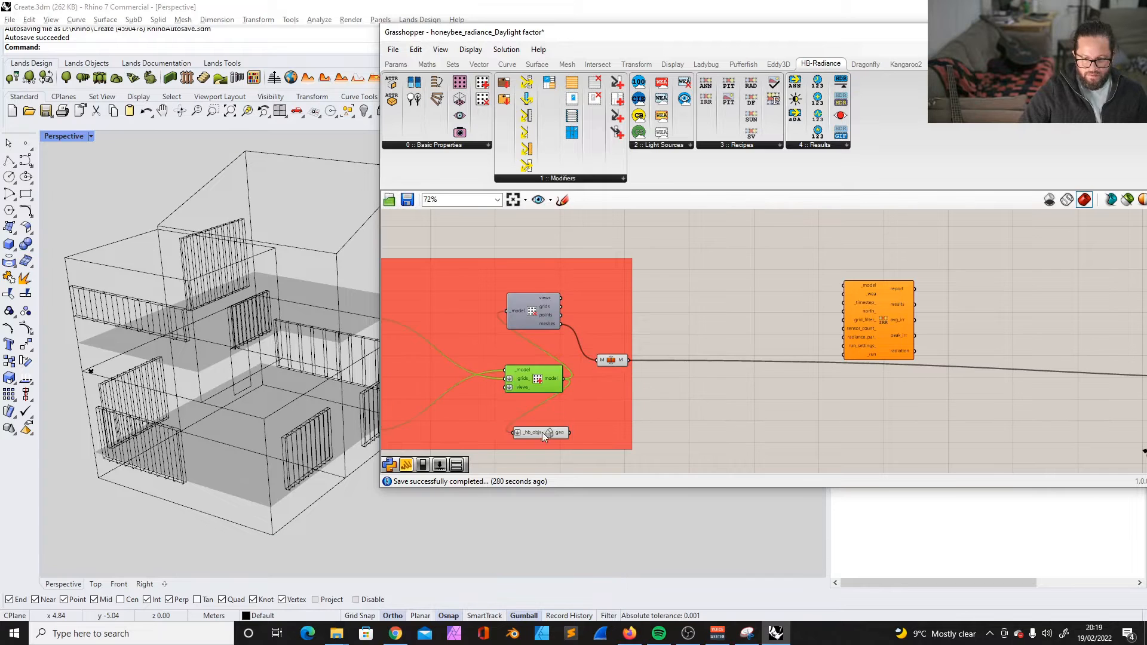
{"action": "left_click_drag", "start_coordinate": [542, 432], "coordinate": [536, 275]}
{"action": "scroll", "coordinate": [553, 385], "scroll_direction": "down", "scroll_amount": 2}
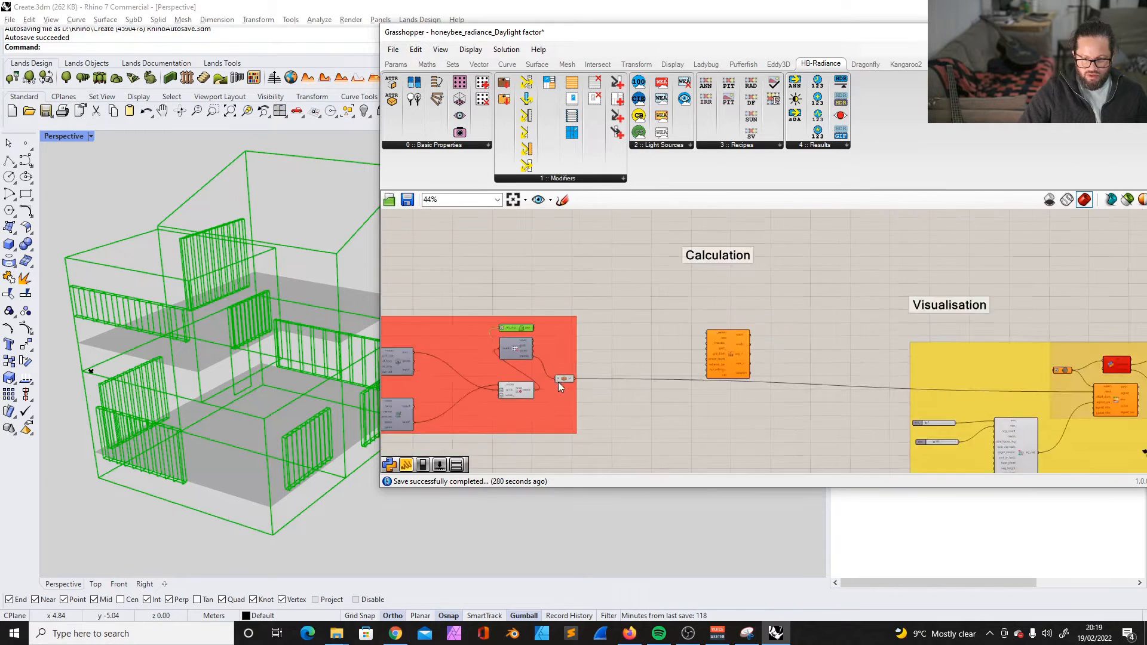
- Connect the model output of the HB Model group to the _model input of HB Annual Irradiance
{"action": "scroll", "coordinate": [568, 376], "scroll_direction": "up", "scroll_amount": 3}
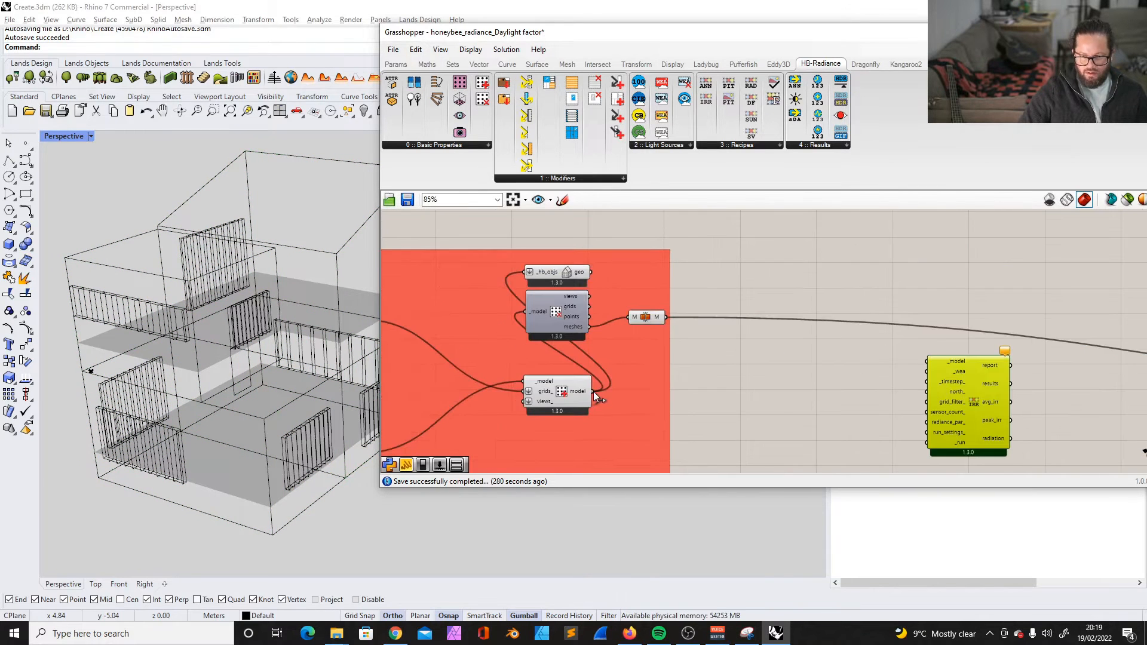
{"action": "left_click_drag", "start_coordinate": [593, 392], "coordinate": [926, 365]}
{"action": "scroll", "coordinate": [765, 364], "scroll_direction": "down", "scroll_amount": 5}
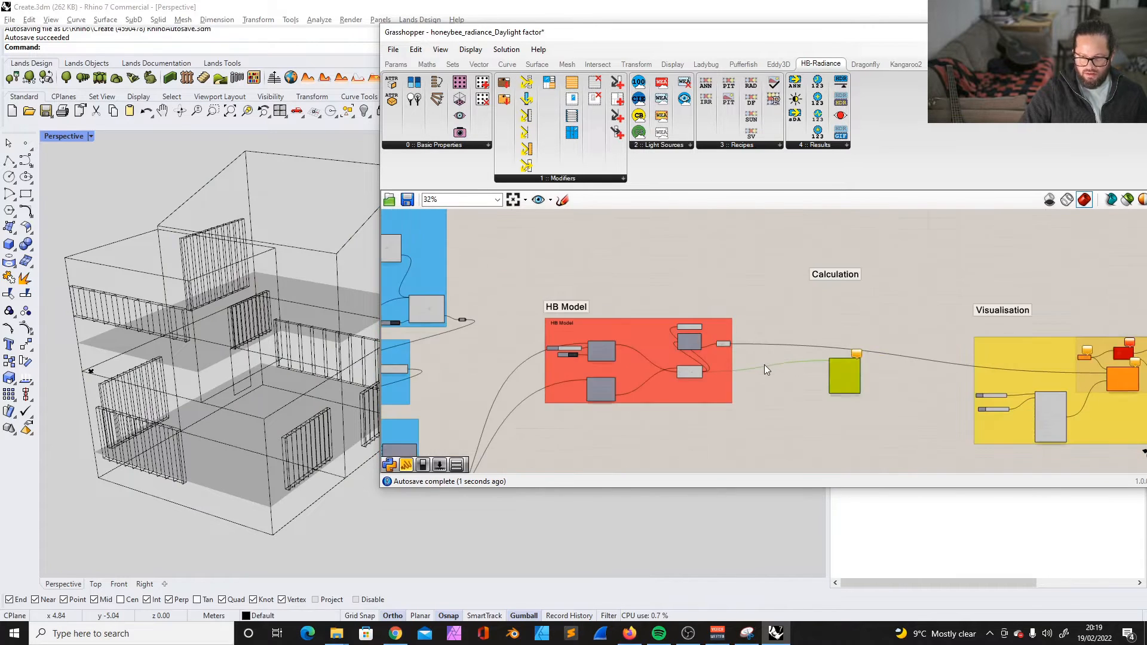
- Move the Wea component in the Weather Data group up so it lines up with the weather download component
{"action": "scroll", "coordinate": [464, 289], "scroll_direction": "down", "scroll_amount": 2}
{"action": "scroll", "coordinate": [503, 296], "scroll_direction": "up", "scroll_amount": 6}
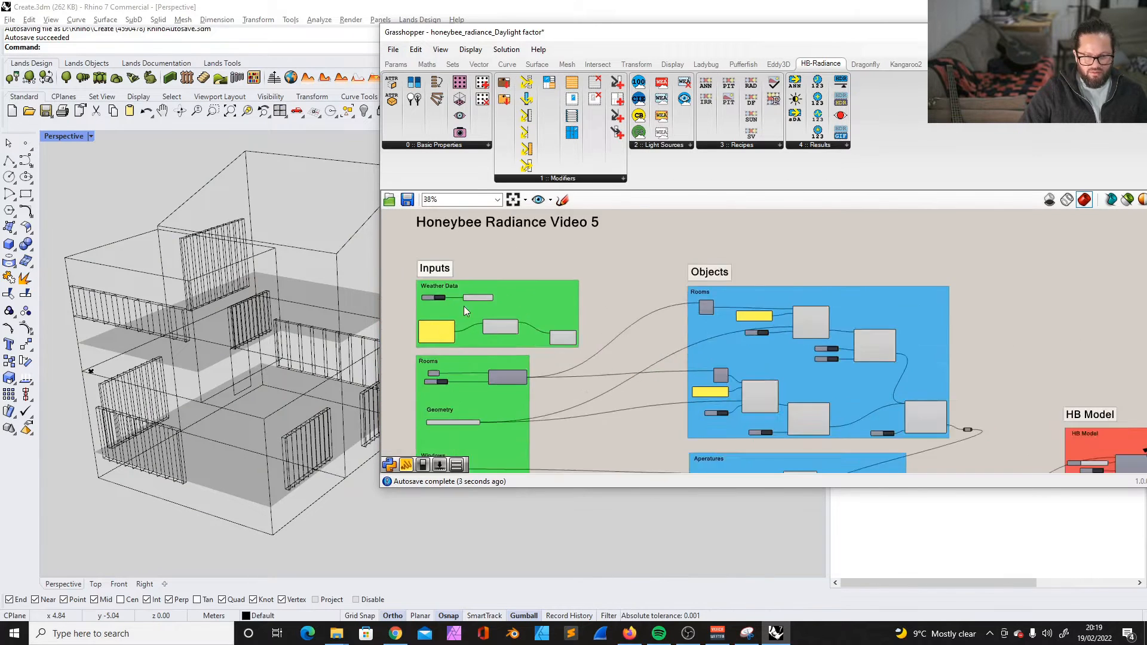
{"action": "scroll", "coordinate": [500, 297], "scroll_direction": "up", "scroll_amount": 2}
{"action": "scroll", "coordinate": [500, 298], "scroll_direction": "down", "scroll_amount": 2}
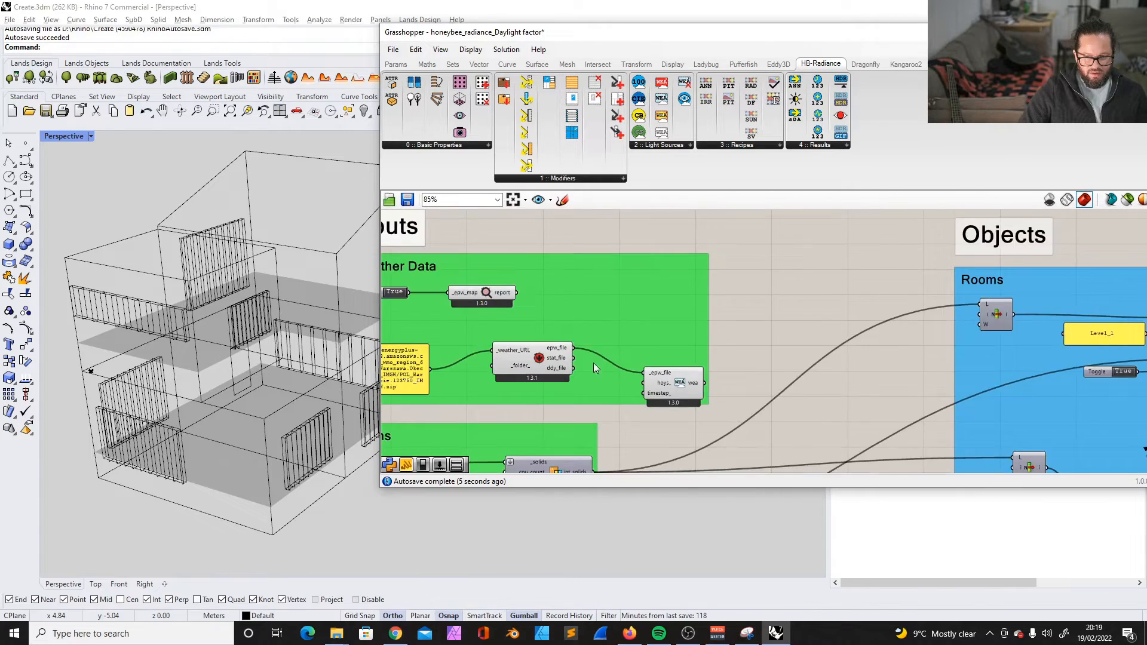
{"action": "scroll", "coordinate": [668, 364], "scroll_direction": "up", "scroll_amount": 2}
{"action": "left_click_drag", "start_coordinate": [711, 389], "coordinate": [710, 352]}
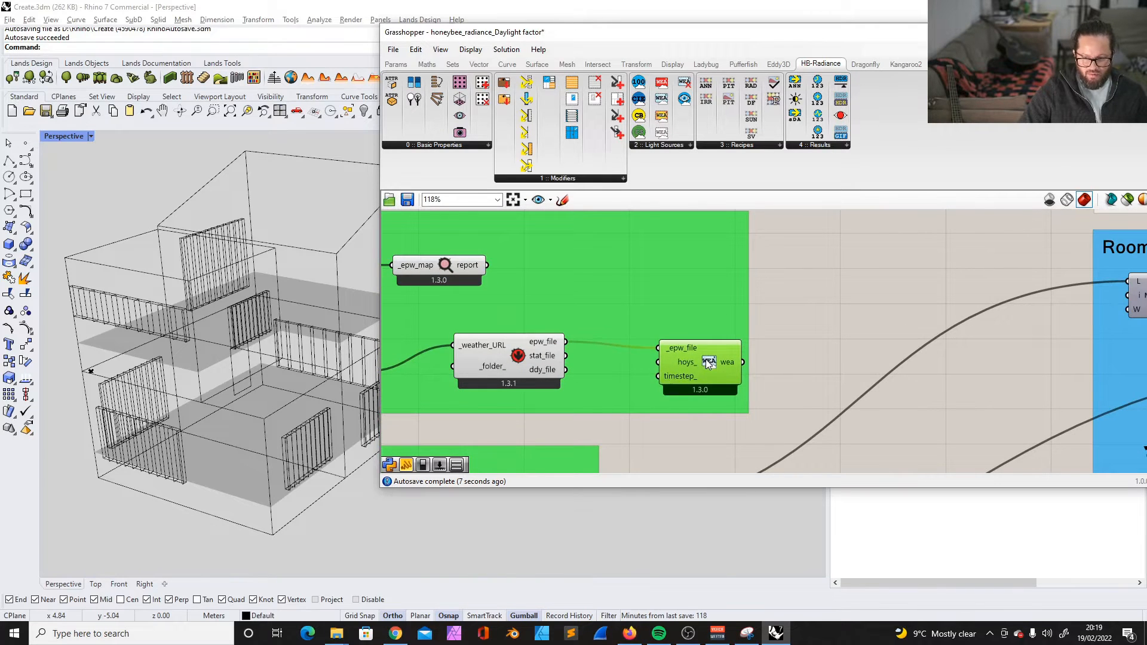
{"action": "scroll", "coordinate": [574, 342], "scroll_direction": "down", "scroll_amount": 4}
{"action": "scroll", "coordinate": [615, 337], "scroll_direction": "down", "scroll_amount": 2}
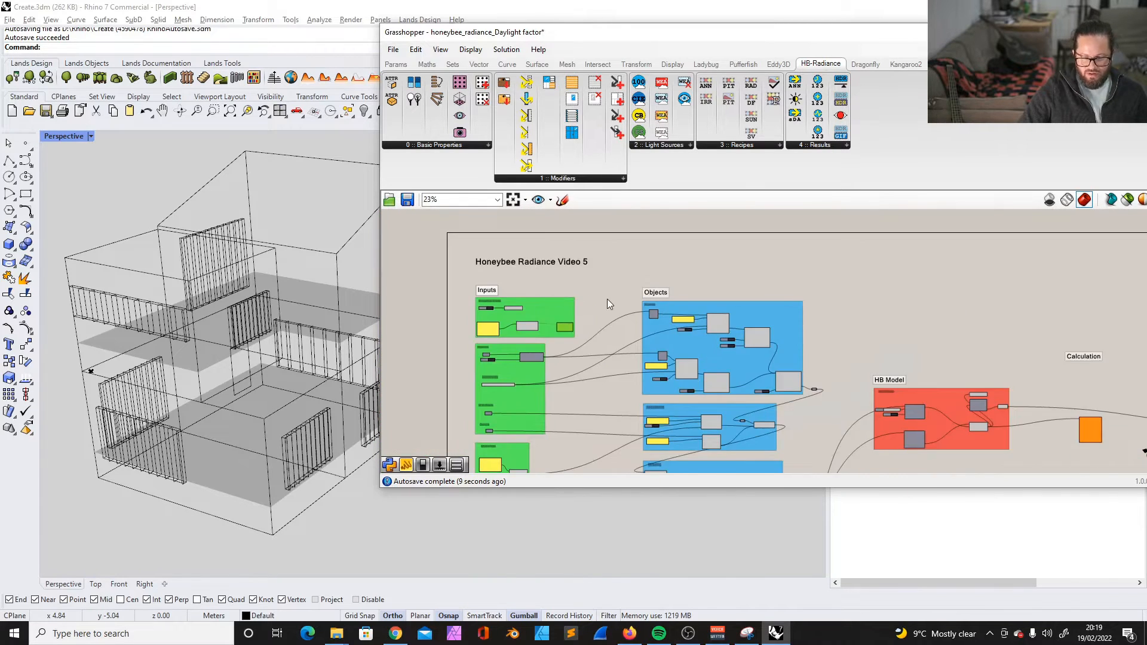
- Examine the overall layout from the Weather Data inputs to the Calculation section and the _wea input of HB Annual Irradiance
{"action": "scroll", "coordinate": [504, 285], "scroll_direction": "up", "scroll_amount": 1}
{"action": "scroll", "coordinate": [434, 291], "scroll_direction": "down", "scroll_amount": 3}
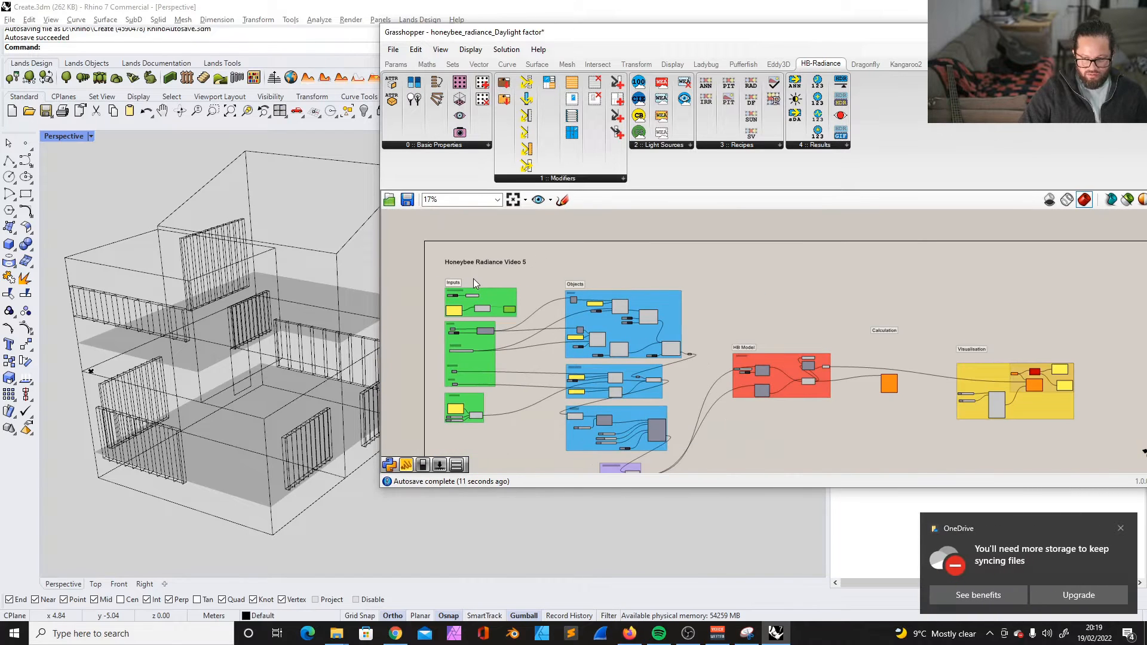
{"action": "scroll", "coordinate": [865, 406], "scroll_direction": "up", "scroll_amount": 3}
{"action": "scroll", "coordinate": [816, 310], "scroll_direction": "down", "scroll_amount": 2}
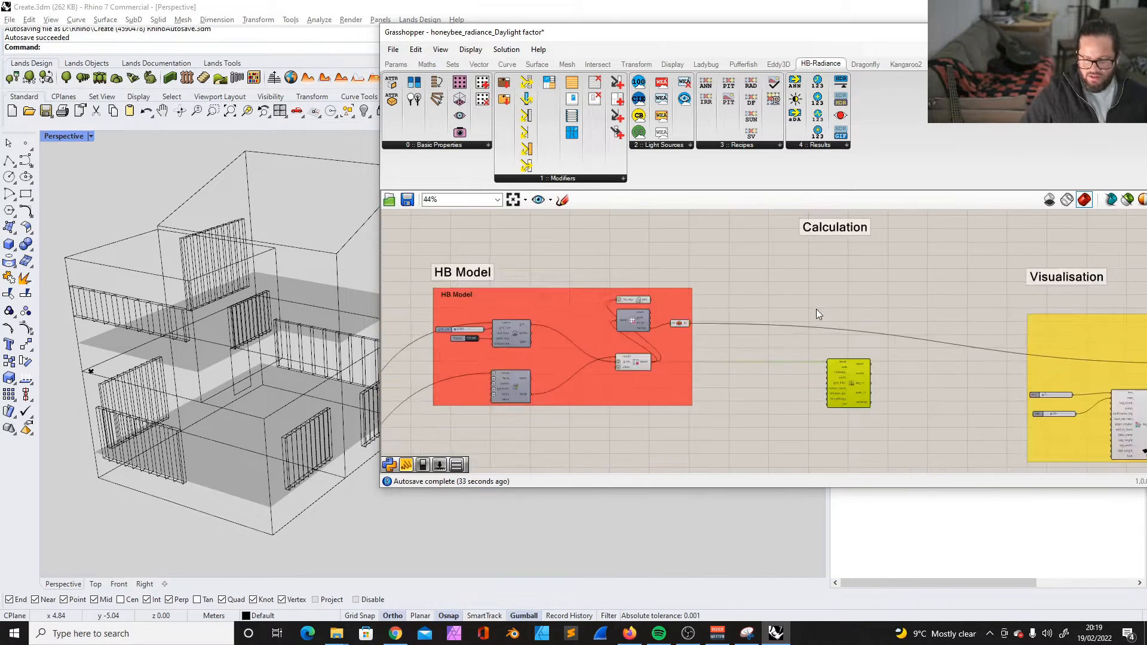
{"action": "scroll", "coordinate": [791, 345], "scroll_direction": "down", "scroll_amount": 3}
{"action": "scroll", "coordinate": [663, 324], "scroll_direction": "up", "scroll_amount": 2}
{"action": "scroll", "coordinate": [634, 292], "scroll_direction": "down", "scroll_amount": 4}
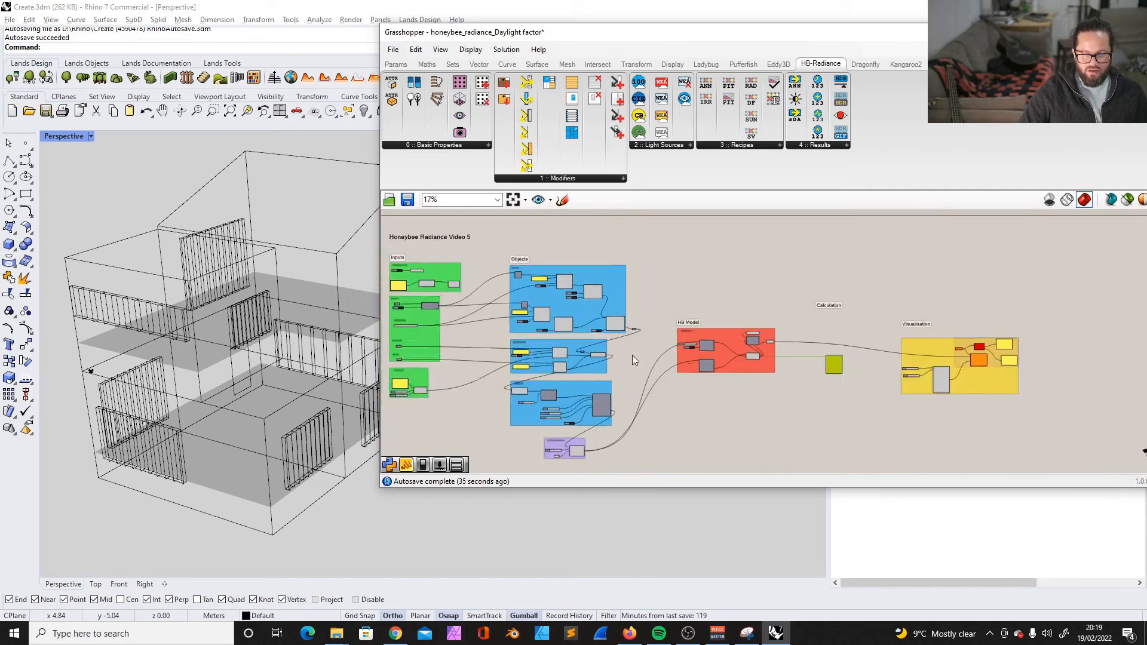
{"action": "scroll", "coordinate": [565, 260], "scroll_direction": "up", "scroll_amount": 3}
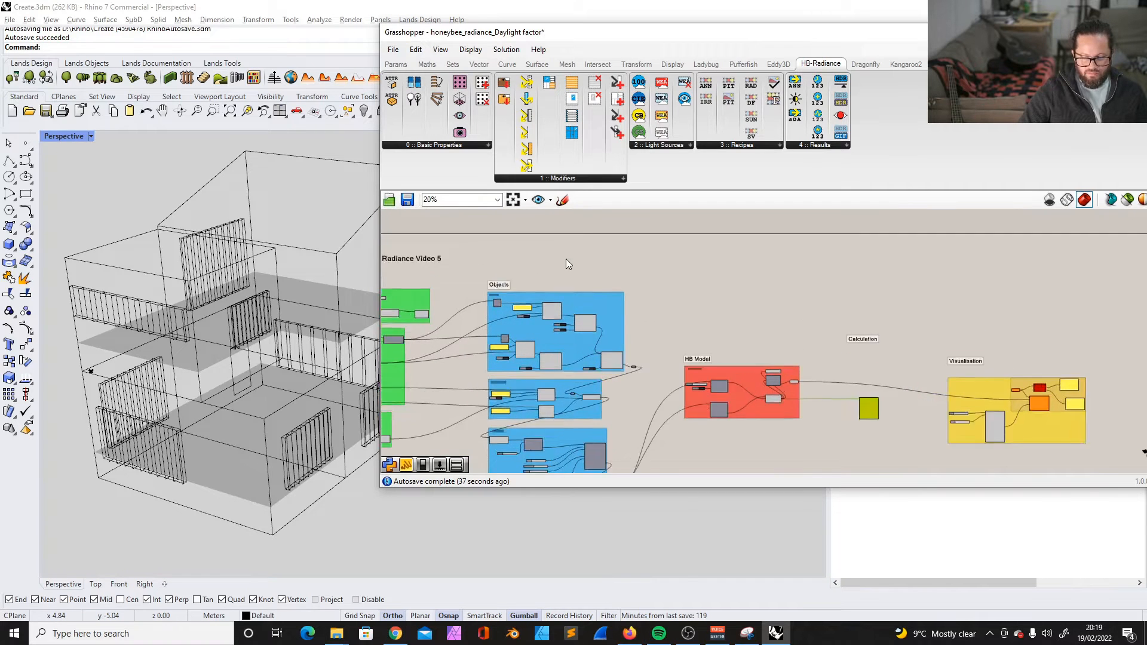
{"action": "scroll", "coordinate": [589, 275], "scroll_direction": "down", "scroll_amount": 3}
{"action": "scroll", "coordinate": [497, 279], "scroll_direction": "up", "scroll_amount": 2}
{"action": "scroll", "coordinate": [454, 309], "scroll_direction": "up", "scroll_amount": 3}
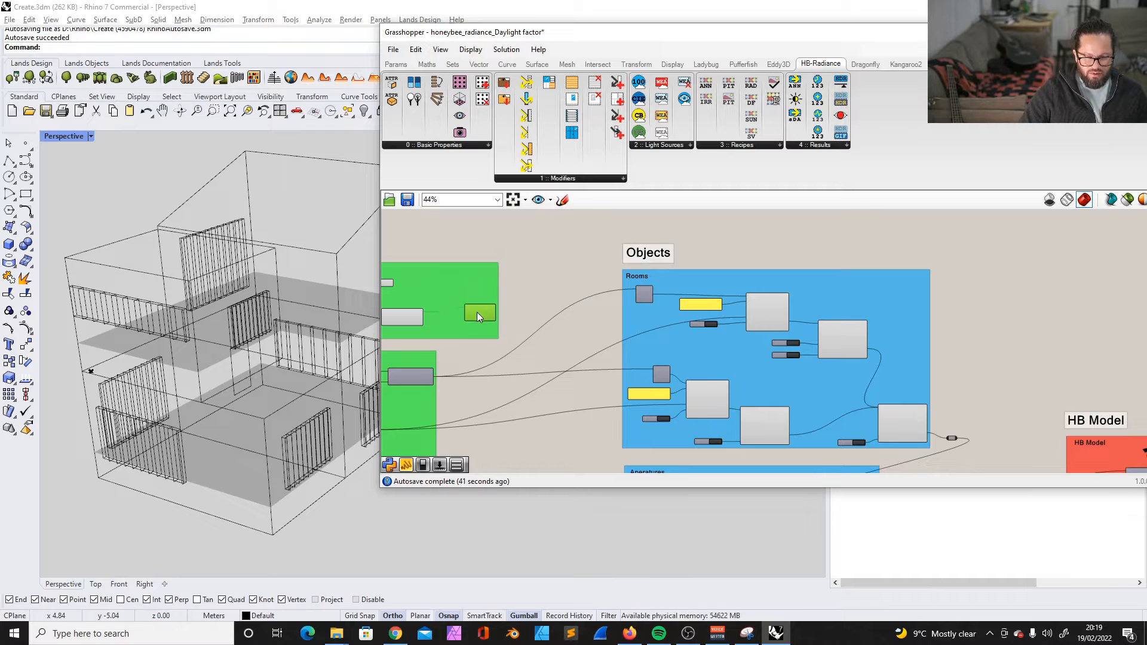
{"action": "scroll", "coordinate": [487, 309], "scroll_direction": "down", "scroll_amount": 4}
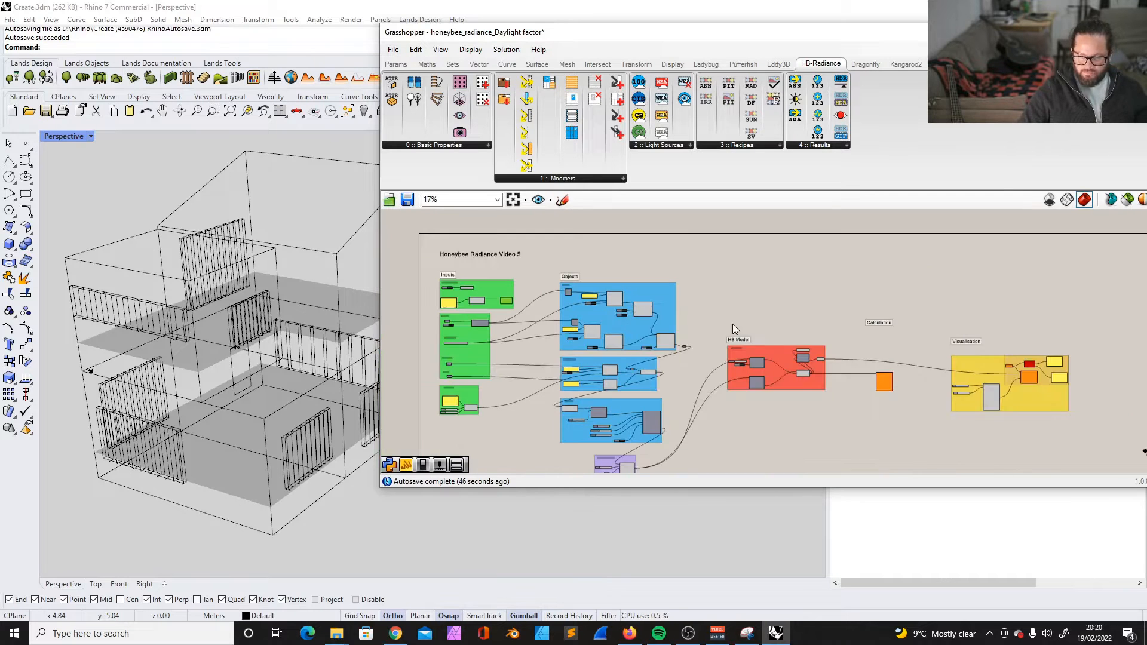
{"action": "scroll", "coordinate": [507, 272], "scroll_direction": "up", "scroll_amount": 3}
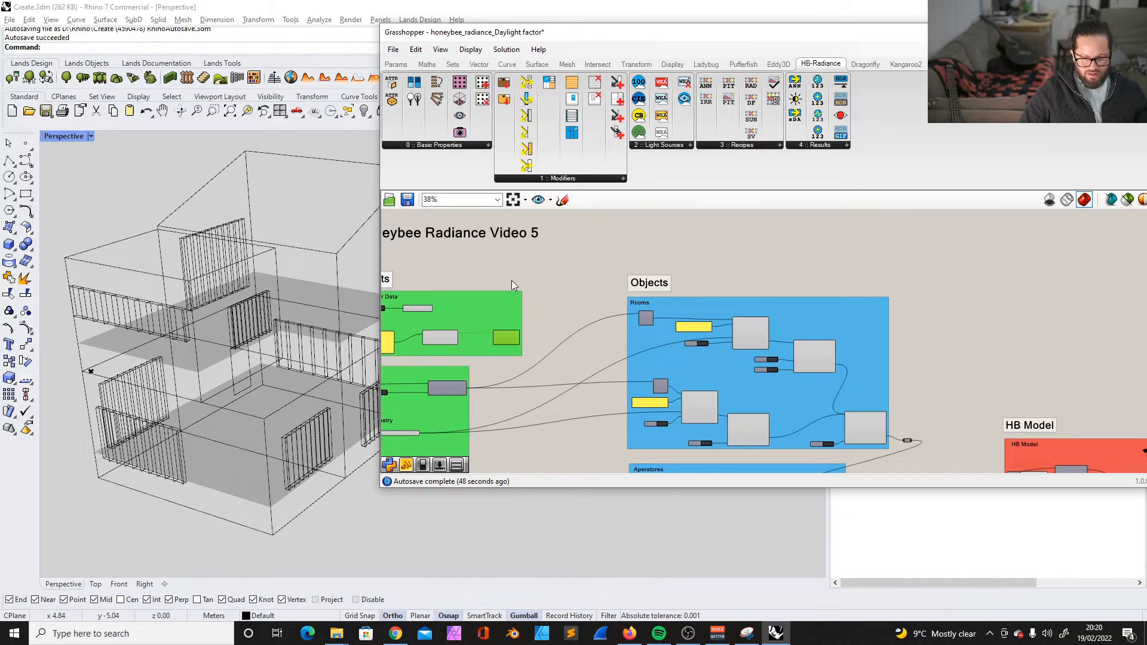
{"action": "left_click_drag", "start_coordinate": [392, 245], "coordinate": [581, 349]}
{"action": "mouse_move", "coordinate": [531, 291]}
{"action": "left_mouse_down"}
{"action": "mouse_move", "coordinate": [529, 281]}
{"action": "mouse_move", "coordinate": [543, 288]}
{"action": "left_mouse_up"}
{"action": "left_click", "coordinate": [685, 240]}
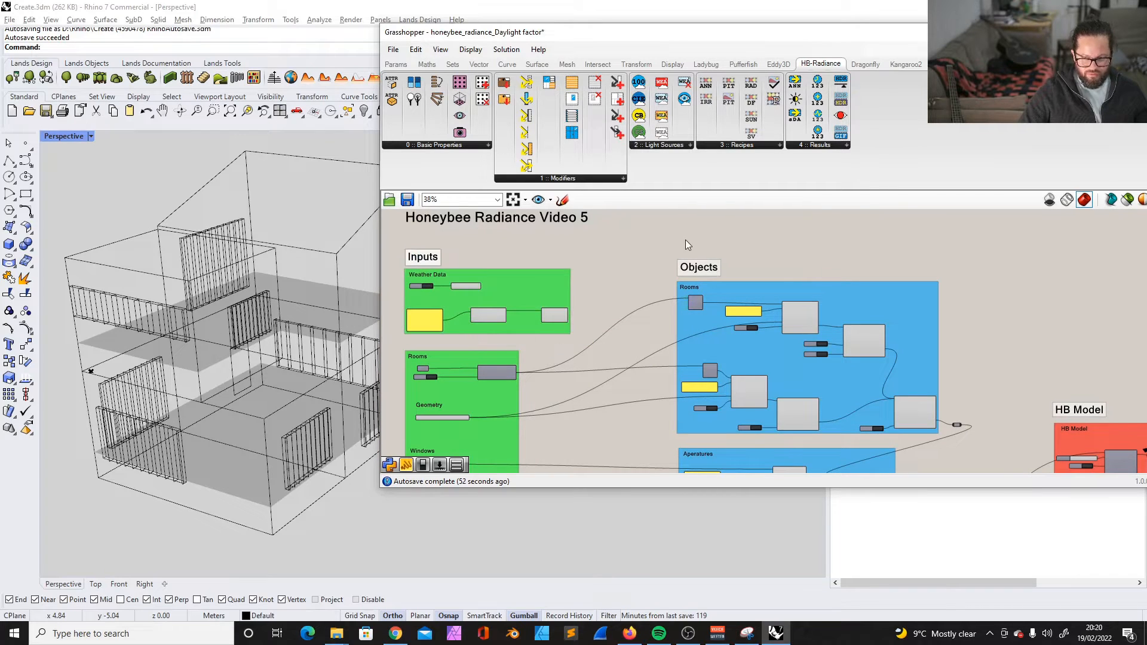
{"action": "scroll", "coordinate": [780, 245], "scroll_direction": "down", "scroll_amount": 2}
{"action": "scroll", "coordinate": [440, 362], "scroll_direction": "up", "scroll_amount": 4}
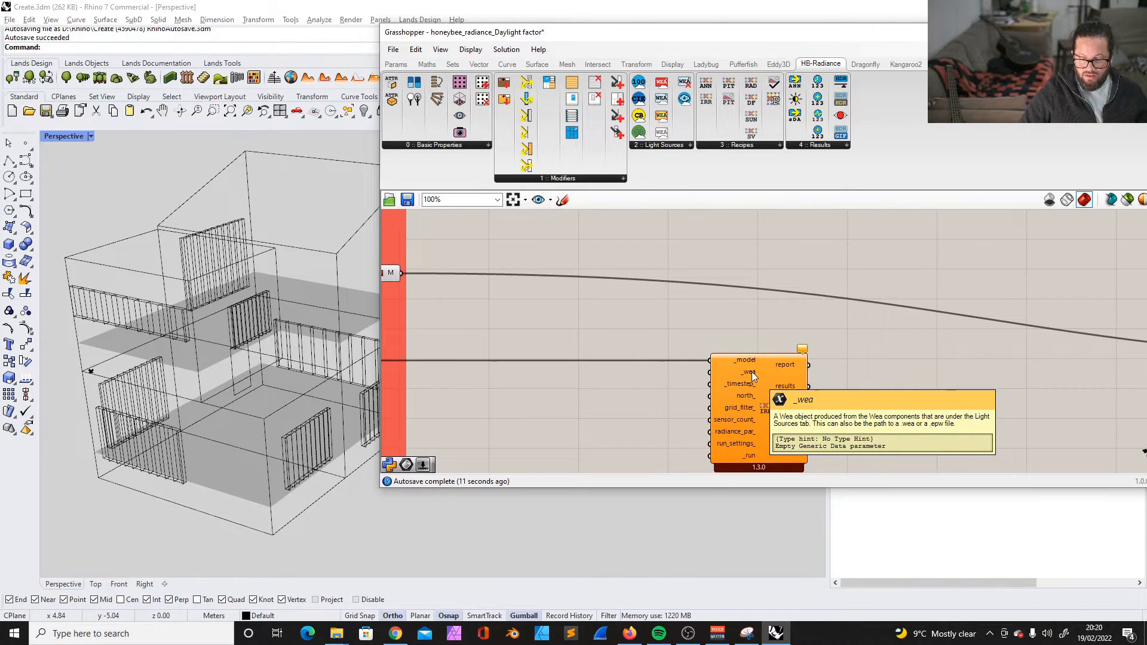
- Route the Wea component's wea output through a relay towards the Calculation section
{"action": "scroll", "coordinate": [801, 360], "scroll_direction": "down", "scroll_amount": 10}
{"action": "left_click", "coordinate": [536, 320]}
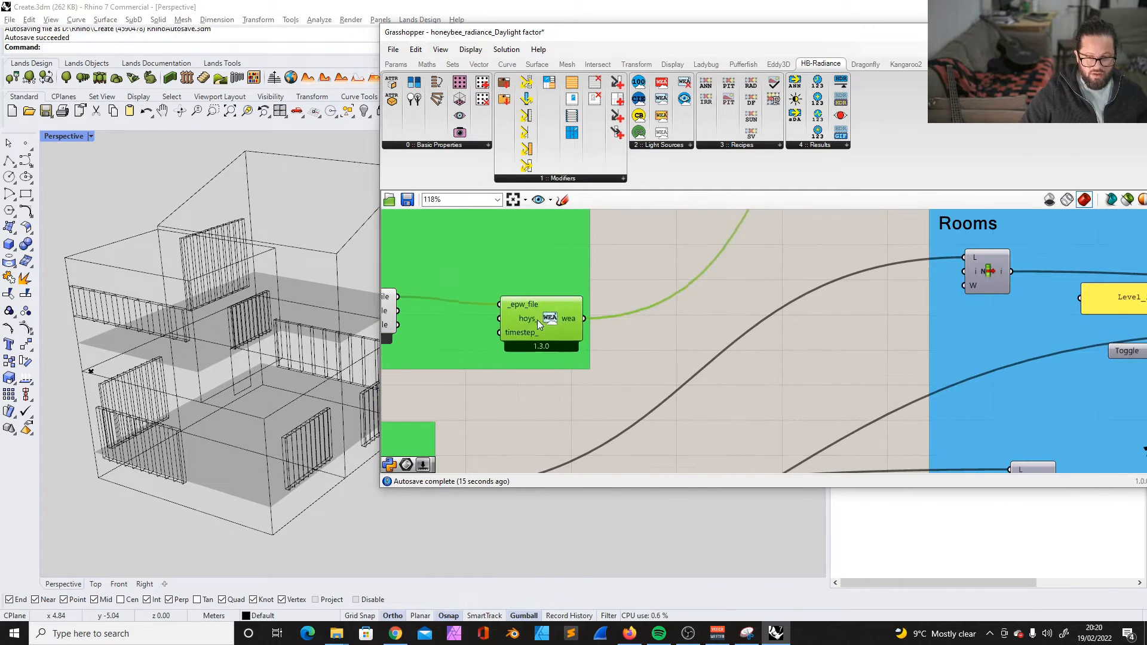
{"action": "left_click_drag", "start_coordinate": [536, 320], "coordinate": [548, 309]}
{"action": "scroll", "coordinate": [559, 303], "scroll_direction": "down", "scroll_amount": 4}
{"action": "right_click_drag", "start_coordinate": [562, 306], "coordinate": [659, 308]}
{"action": "scroll", "coordinate": [483, 313], "scroll_direction": "up", "scroll_amount": 2}
{"action": "left_click", "coordinate": [467, 293]}
{"action": "left_click_drag", "start_coordinate": [467, 292], "coordinate": [465, 288]}
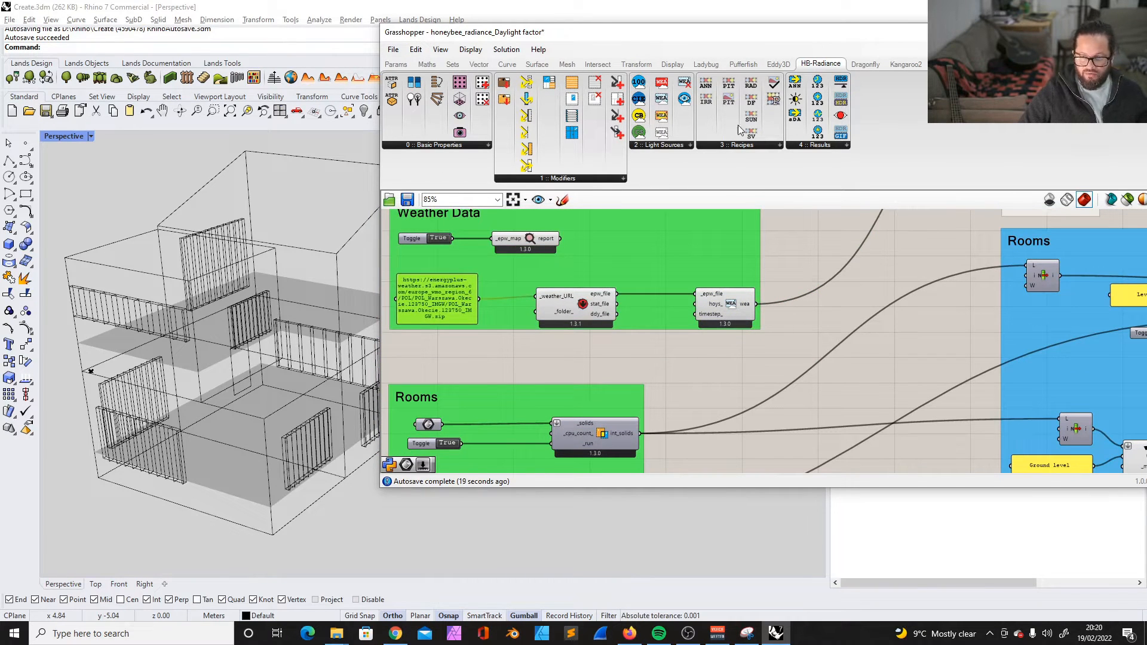
- Try placing an HB Wea From Clear Sky component beside the existing Wea component of the Weather Data group
{"action": "left_click", "coordinate": [658, 146]}
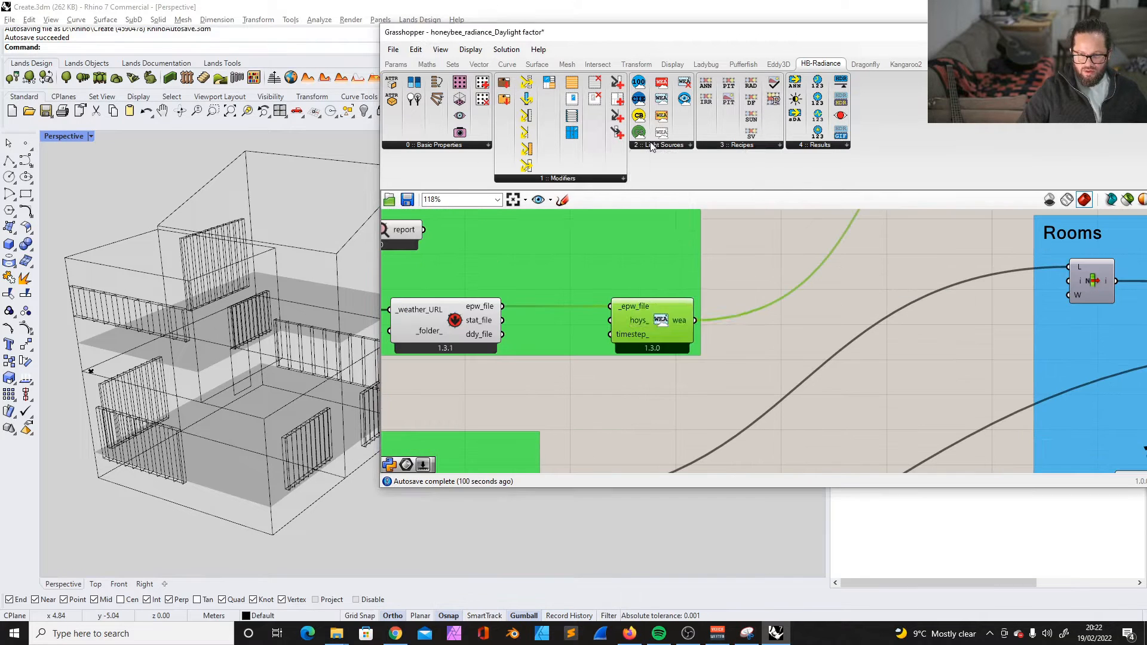
{"action": "left_click", "coordinate": [658, 145]}
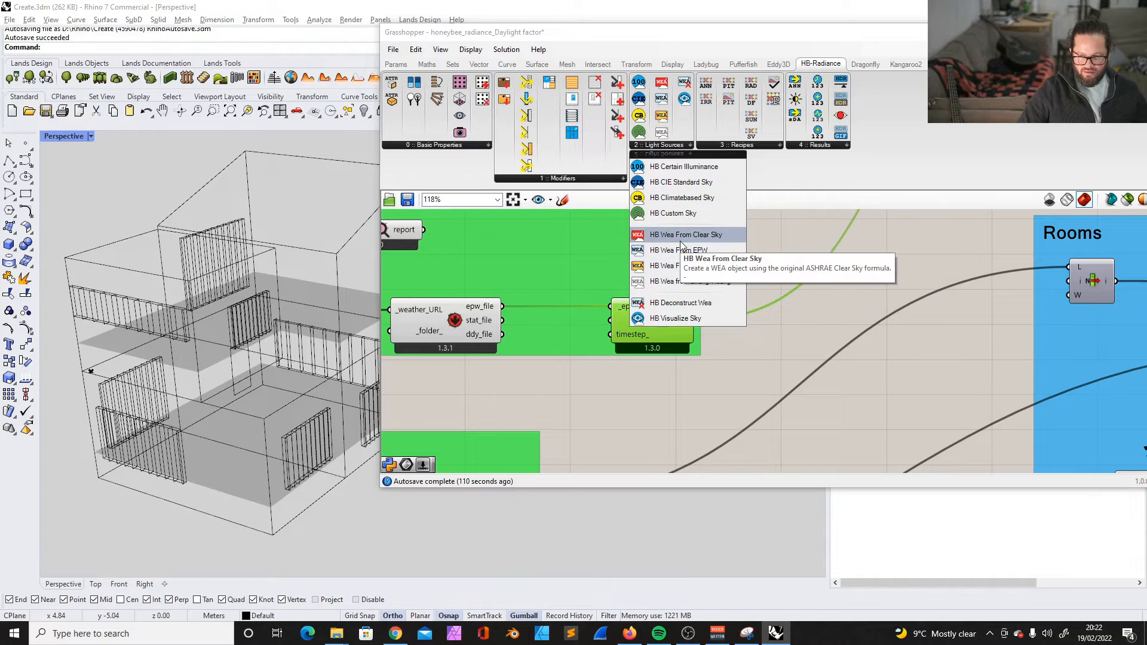
{"action": "left_click_drag", "start_coordinate": [675, 282], "coordinate": [857, 264]}
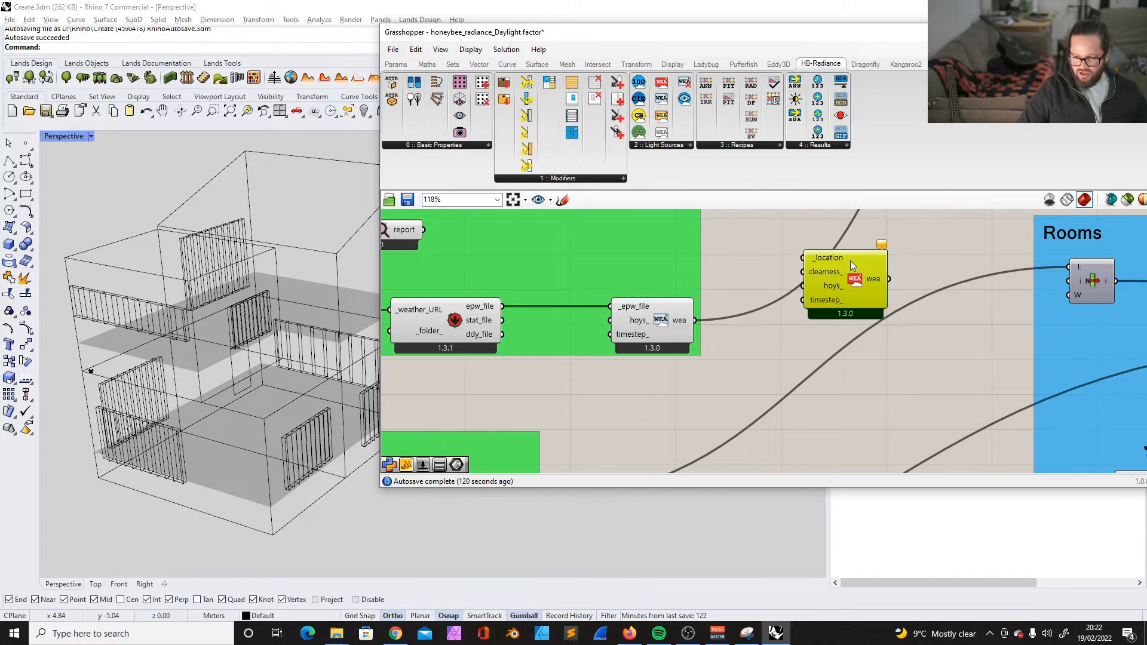
{"action": "left_click_drag", "start_coordinate": [851, 267], "coordinate": [786, 242]}
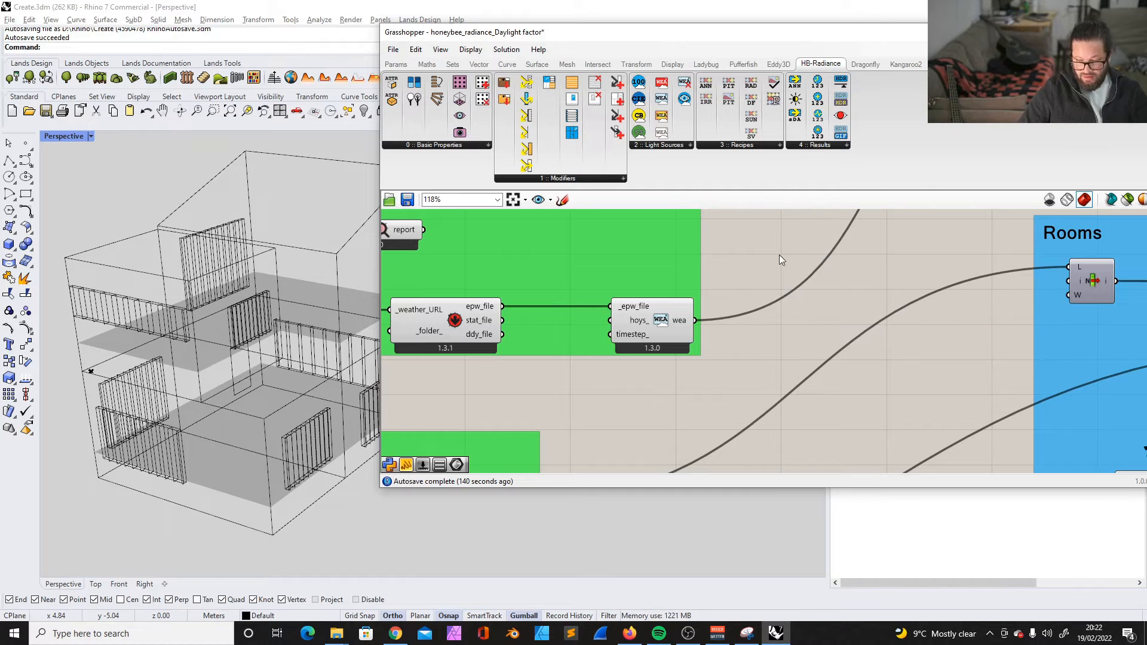
{"action": "left_click", "coordinate": [656, 311]}
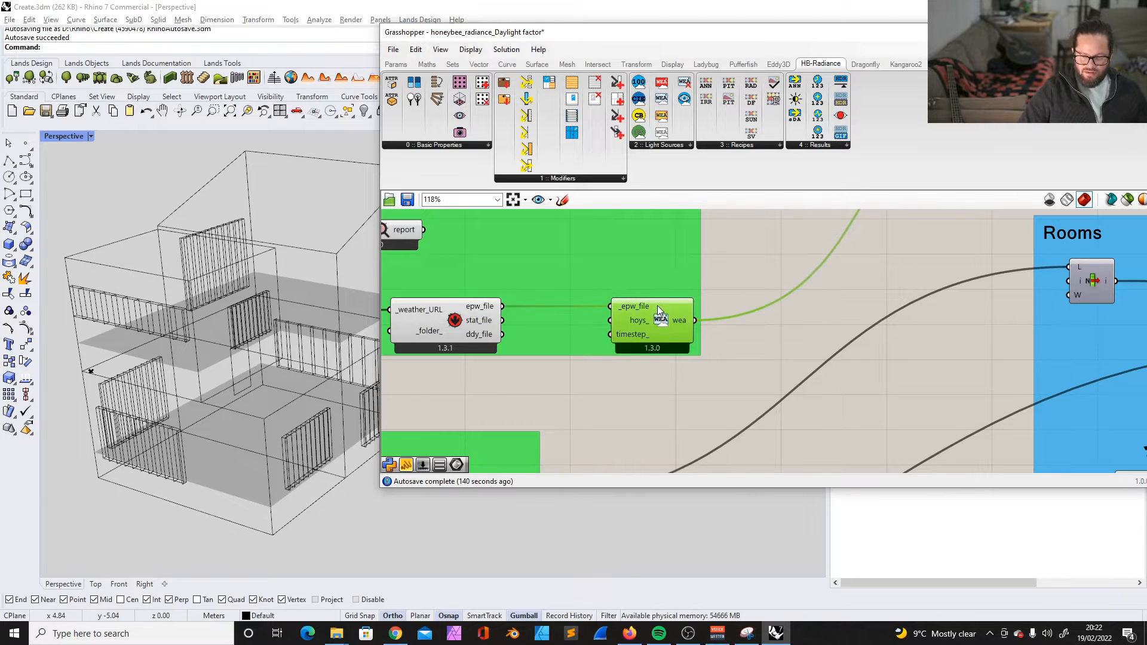
- Connect the relay carrying the weather data to the _wea input of HB Annual Irradiance
{"action": "scroll", "coordinate": [621, 302], "scroll_direction": "down", "scroll_amount": 6}
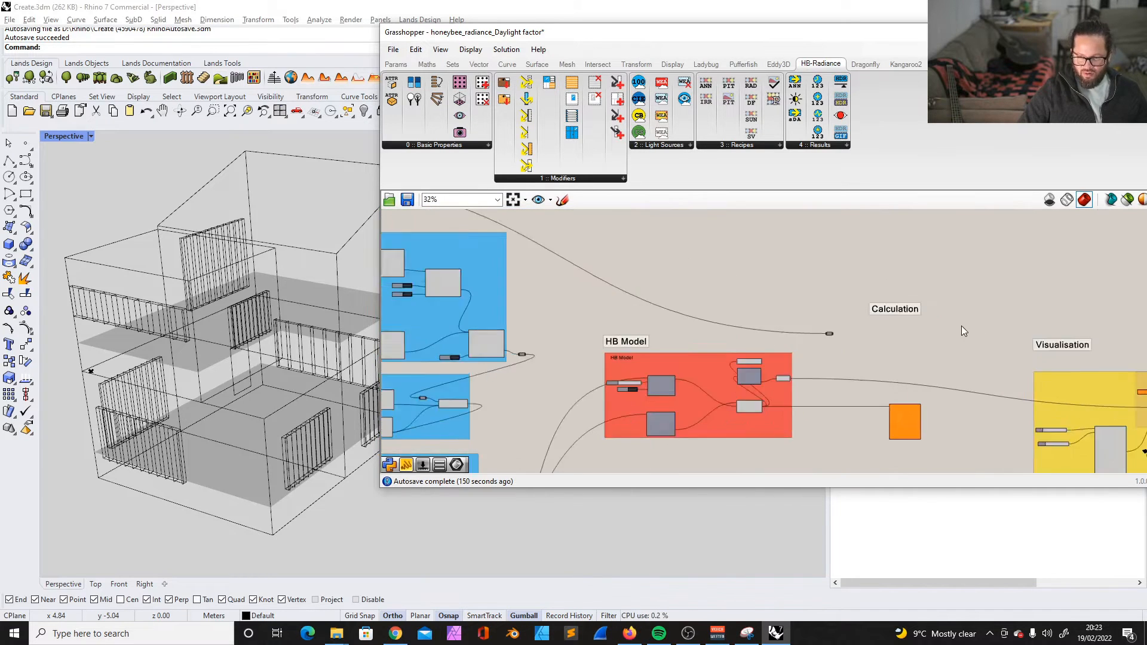
{"action": "scroll", "coordinate": [907, 364], "scroll_direction": "up", "scroll_amount": 4}
{"action": "scroll", "coordinate": [820, 299], "scroll_direction": "down", "scroll_amount": 2}
{"action": "scroll", "coordinate": [856, 441], "scroll_direction": "up", "scroll_amount": 3}
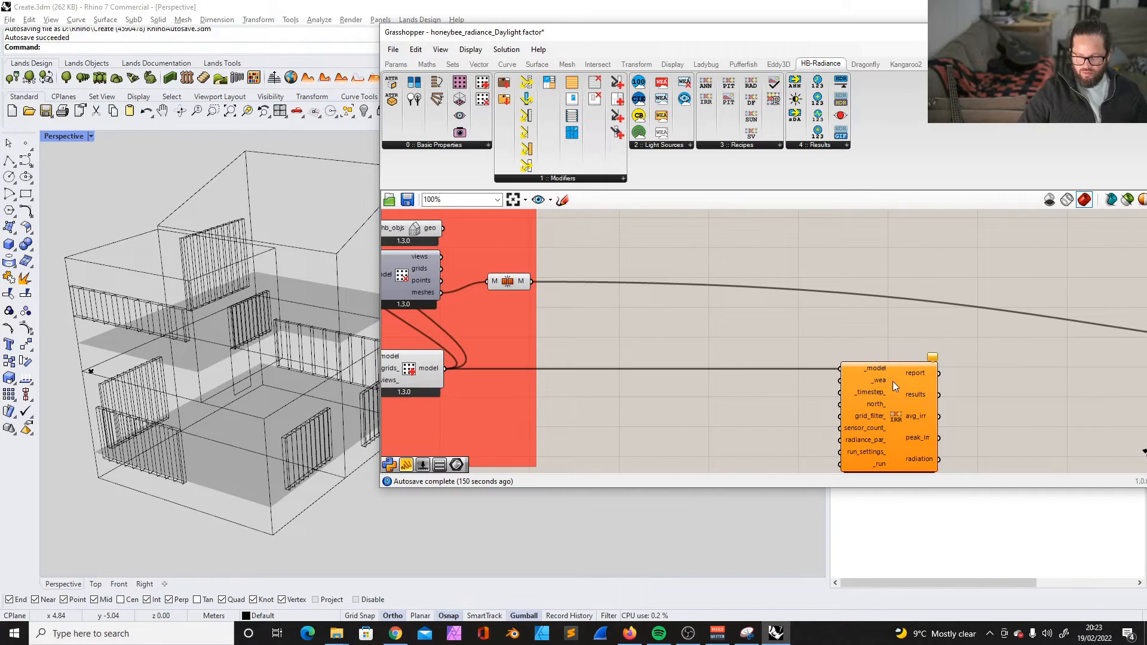
{"action": "scroll", "coordinate": [783, 385], "scroll_direction": "down", "scroll_amount": 2}
{"action": "left_click", "coordinate": [854, 392]}
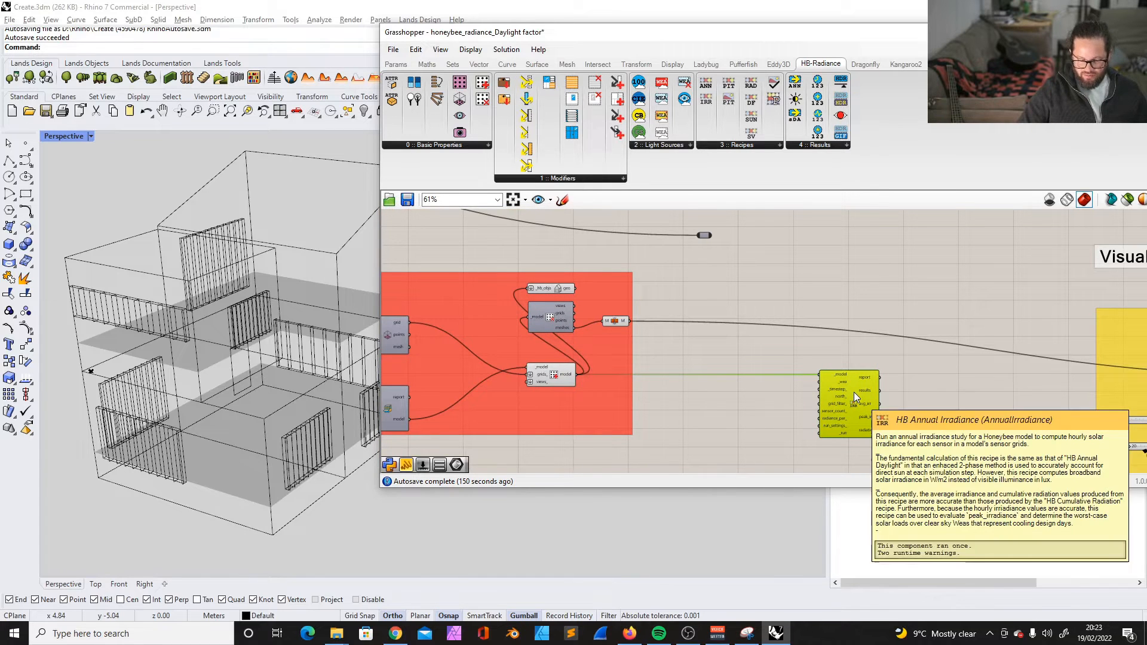
{"action": "scroll", "coordinate": [842, 381], "scroll_direction": "up", "scroll_amount": 2}
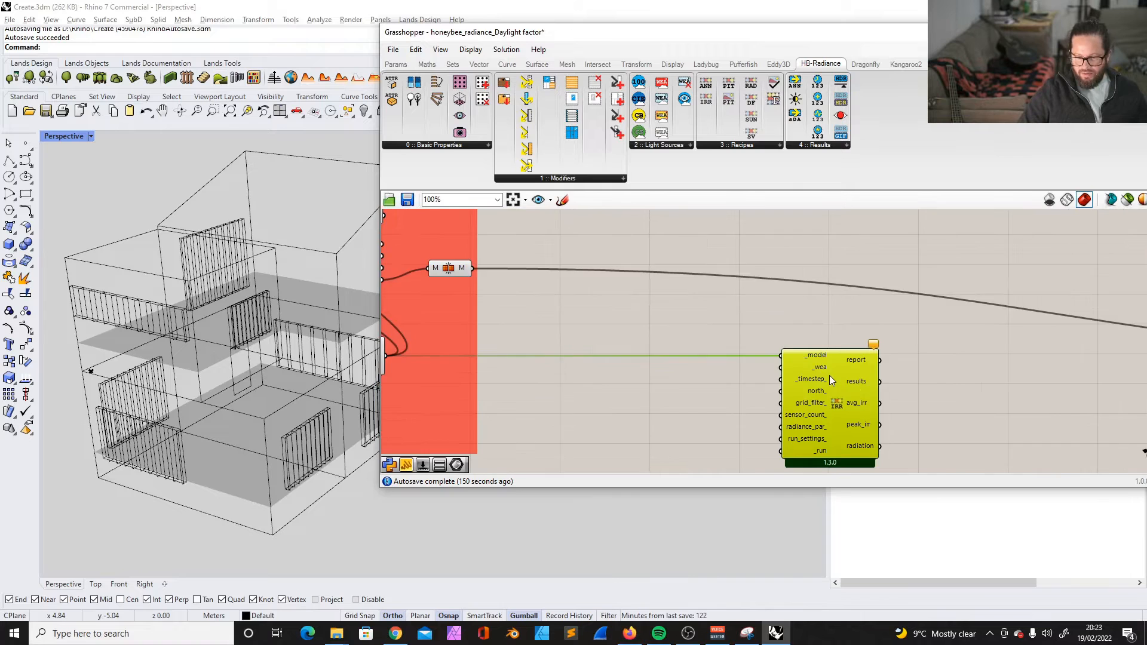
{"action": "scroll", "coordinate": [830, 375], "scroll_direction": "down", "scroll_amount": 2}
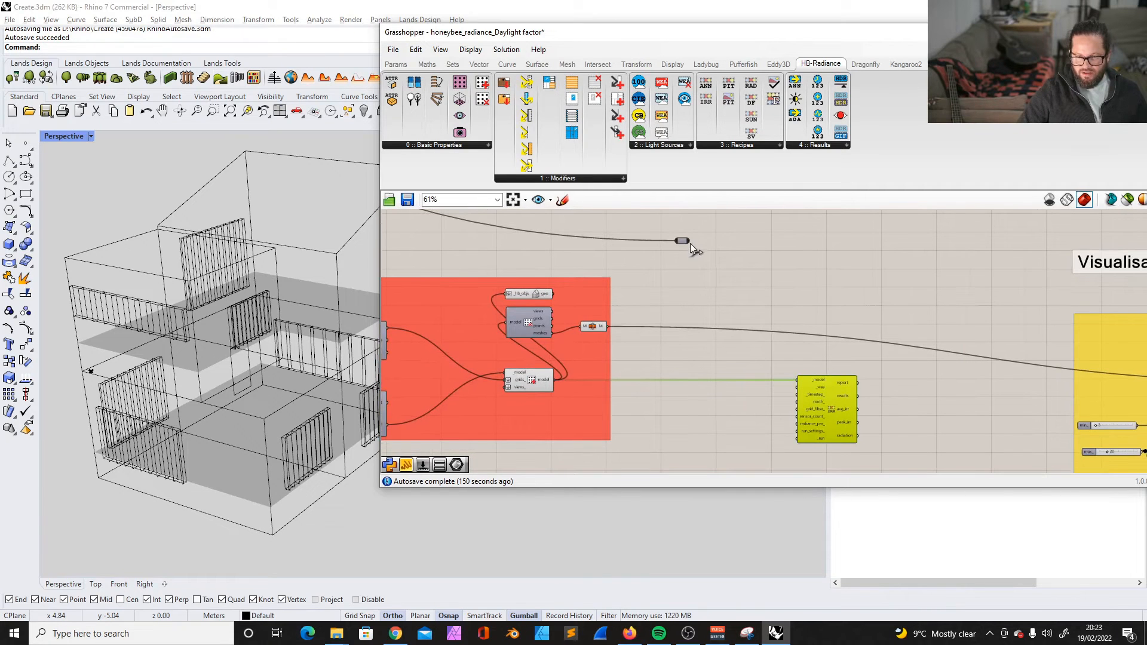
{"action": "left_click_drag", "start_coordinate": [689, 241], "coordinate": [798, 387]}
- Add a Boolean toggle set to False, wire it to the _run input of HB Annual Irradiance, and nudge the calculation component slightly
{"action": "scroll", "coordinate": [812, 337], "scroll_direction": "up", "scroll_amount": 1}
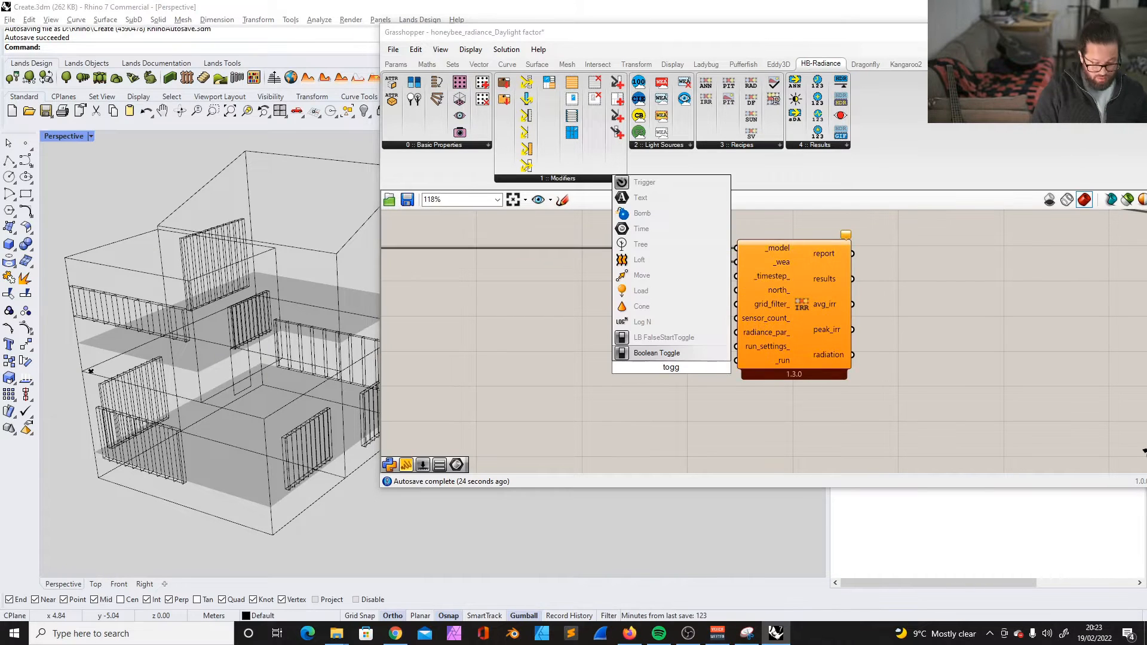
{"action": "type", "text": "le"}
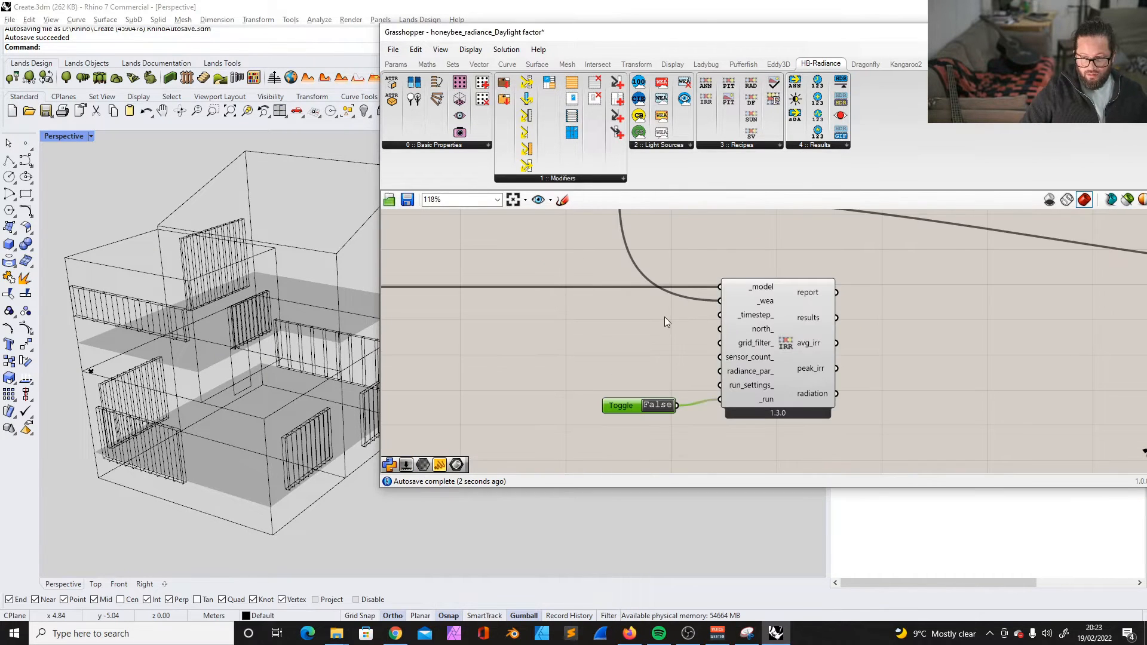
{"action": "scroll", "coordinate": [665, 317], "scroll_direction": "down", "scroll_amount": 2}
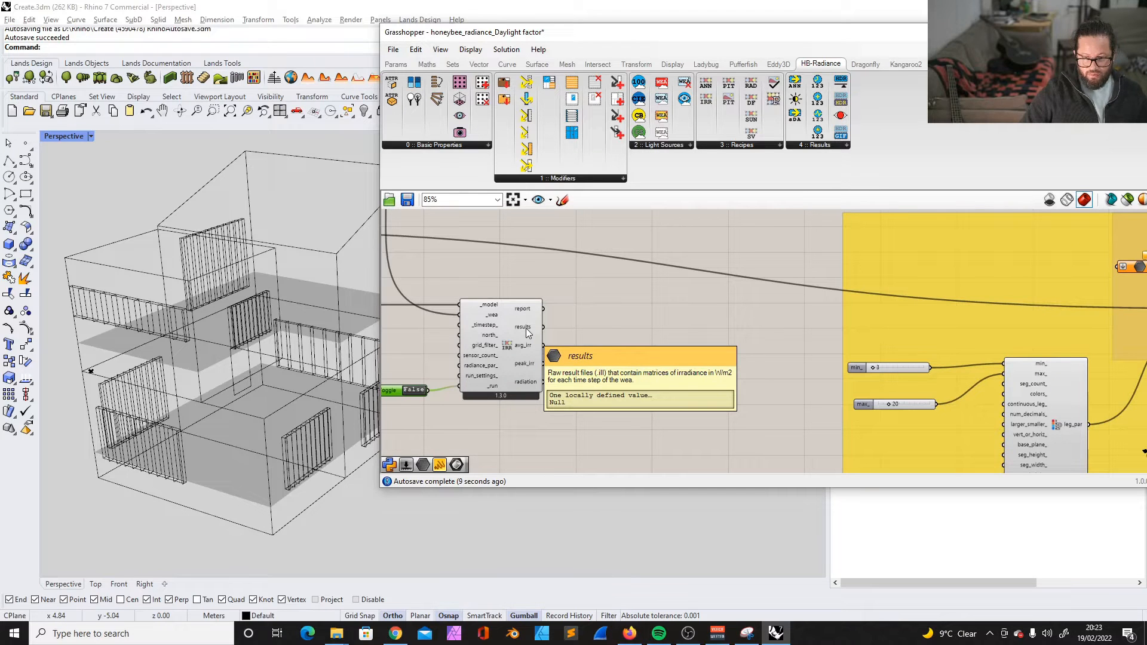
{"action": "left_click_drag", "start_coordinate": [505, 310], "coordinate": [511, 318]}
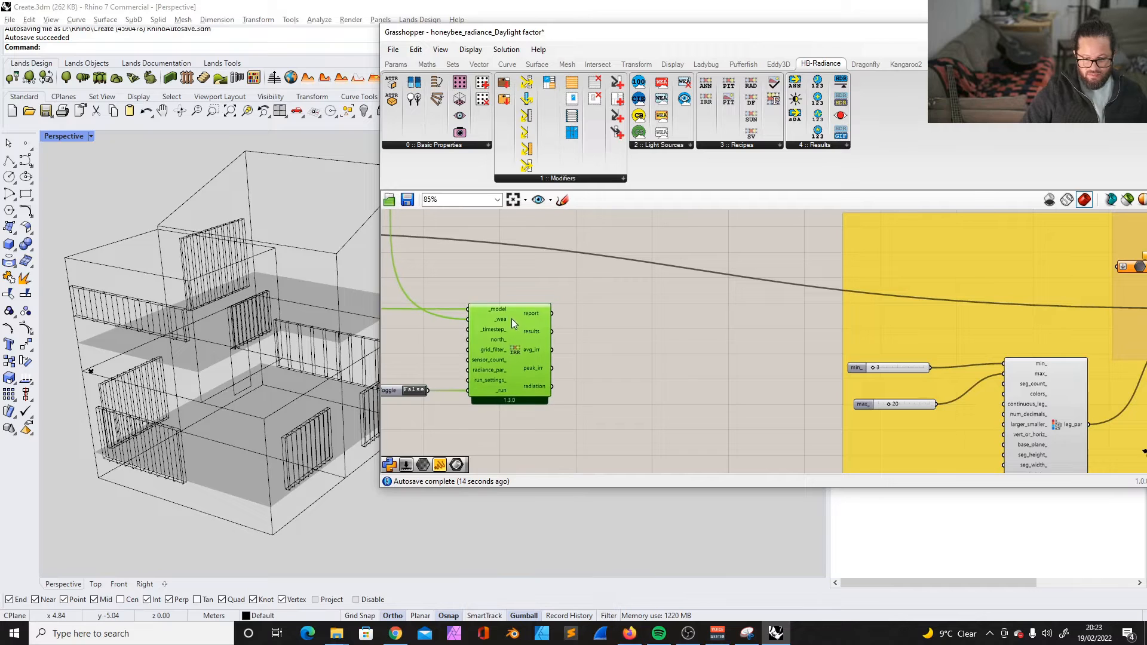
{"action": "left_click", "coordinate": [622, 374]}
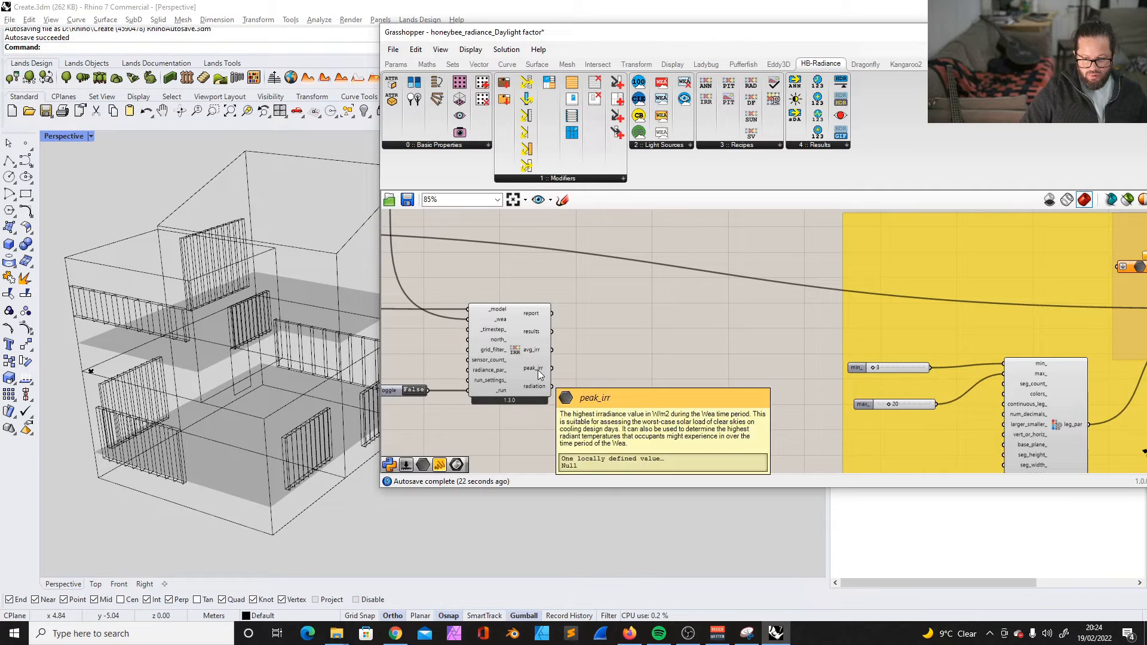
- Connect the radiation output of HB Annual Irradiance to the data parameter feeding the heat map values in the Visualisation group
{"action": "mouse_move", "coordinate": [540, 354]}
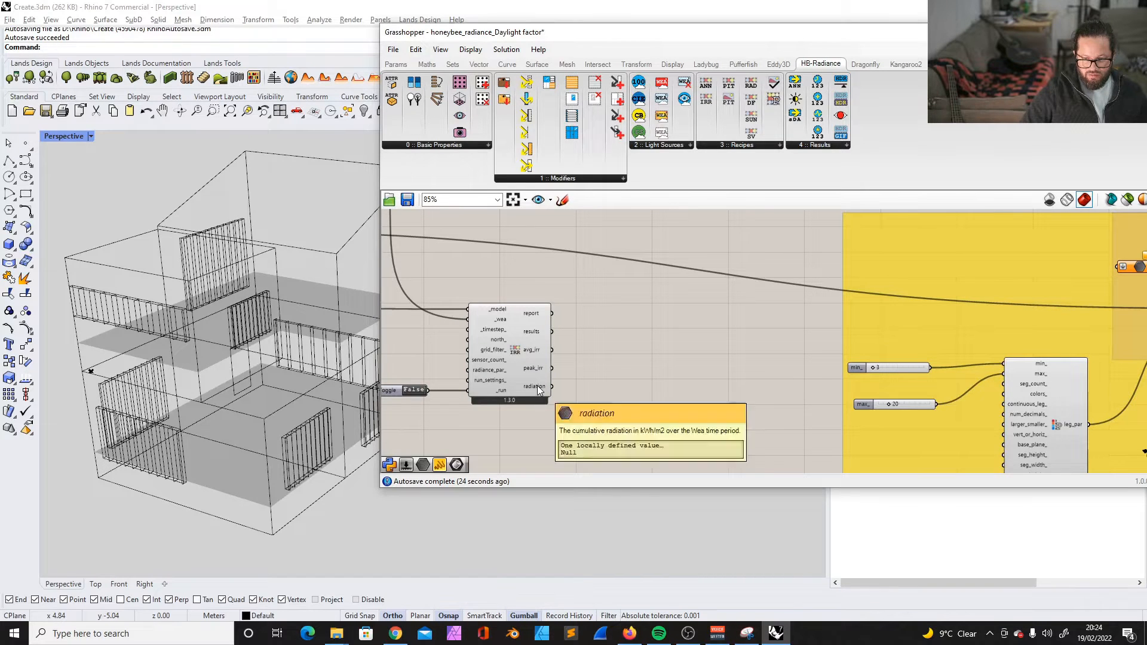
{"action": "scroll", "coordinate": [639, 394], "scroll_direction": "up", "scroll_amount": 1}
{"action": "scroll", "coordinate": [478, 396], "scroll_direction": "down", "scroll_amount": 1}
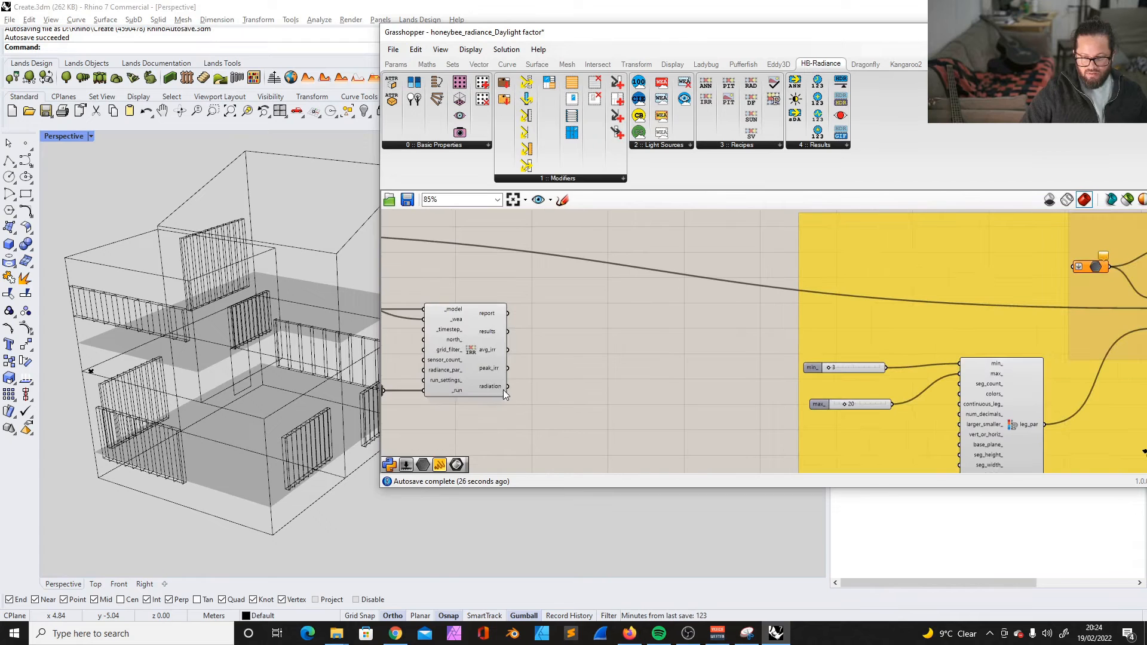
{"action": "left_click_drag", "start_coordinate": [507, 389], "coordinate": [1073, 266]}
{"action": "scroll", "coordinate": [828, 298], "scroll_direction": "up", "scroll_amount": 2}
{"action": "left_click", "coordinate": [823, 292]}
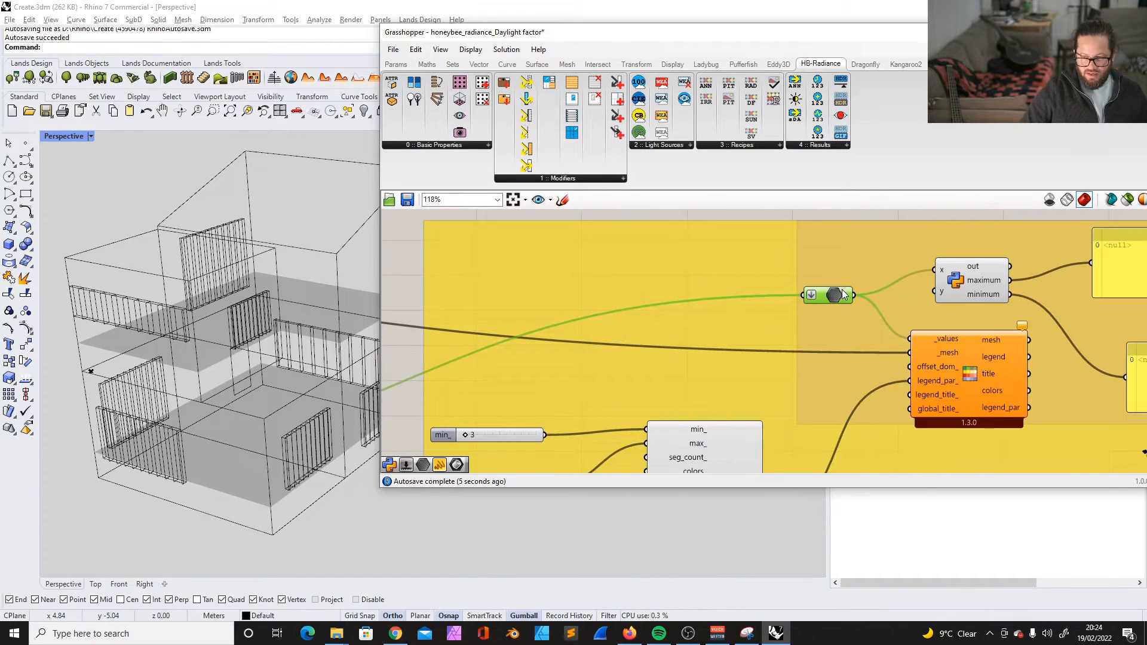
- Trace the heat map's mesh connection back to the HB Model group and review the wiring from the Weather Data group
{"action": "scroll", "coordinate": [845, 290], "scroll_direction": "down", "scroll_amount": 2}
{"action": "left_click", "coordinate": [897, 346]}
{"action": "scroll", "coordinate": [905, 346], "scroll_direction": "down", "scroll_amount": 4}
{"action": "scroll", "coordinate": [613, 318], "scroll_direction": "up", "scroll_amount": 5}
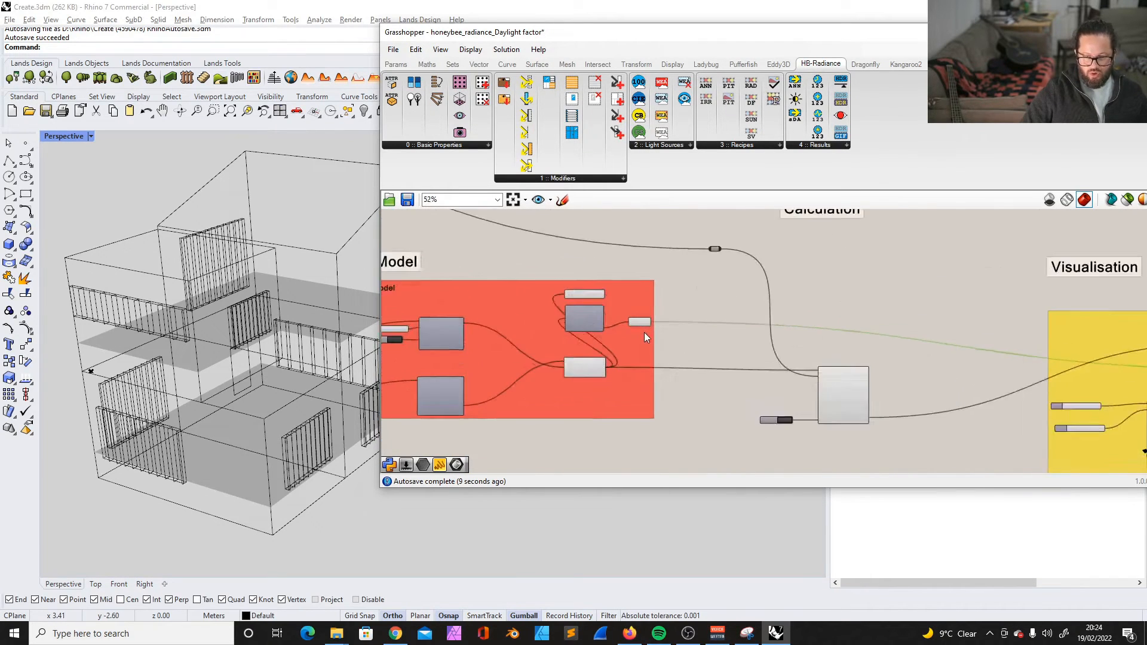
{"action": "left_click_drag", "start_coordinate": [632, 313], "coordinate": [633, 320]}
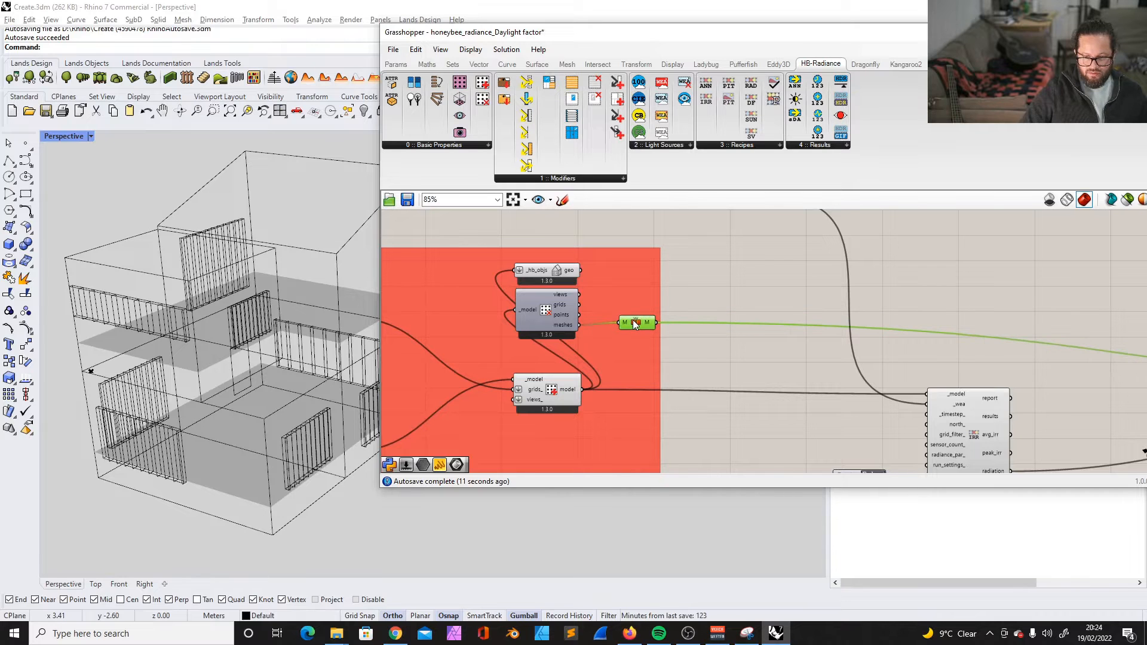
{"action": "scroll", "coordinate": [823, 364], "scroll_direction": "down", "scroll_amount": 4}
{"action": "scroll", "coordinate": [581, 319], "scroll_direction": "up", "scroll_amount": 5}
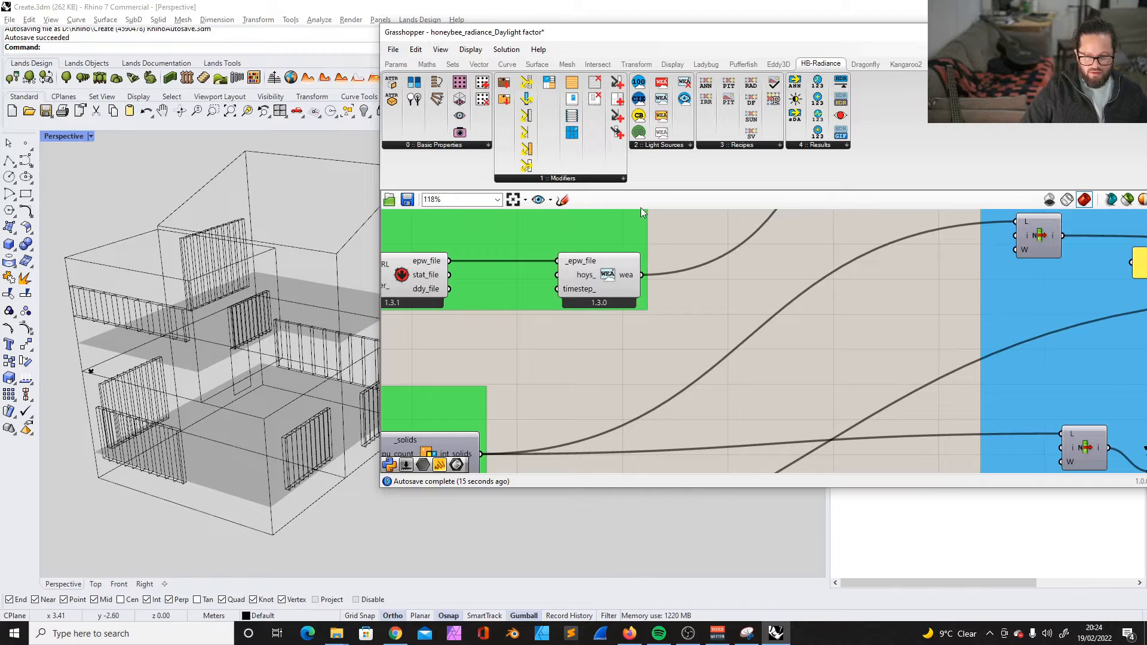
{"action": "scroll", "coordinate": [694, 261], "scroll_direction": "down", "scroll_amount": 6}
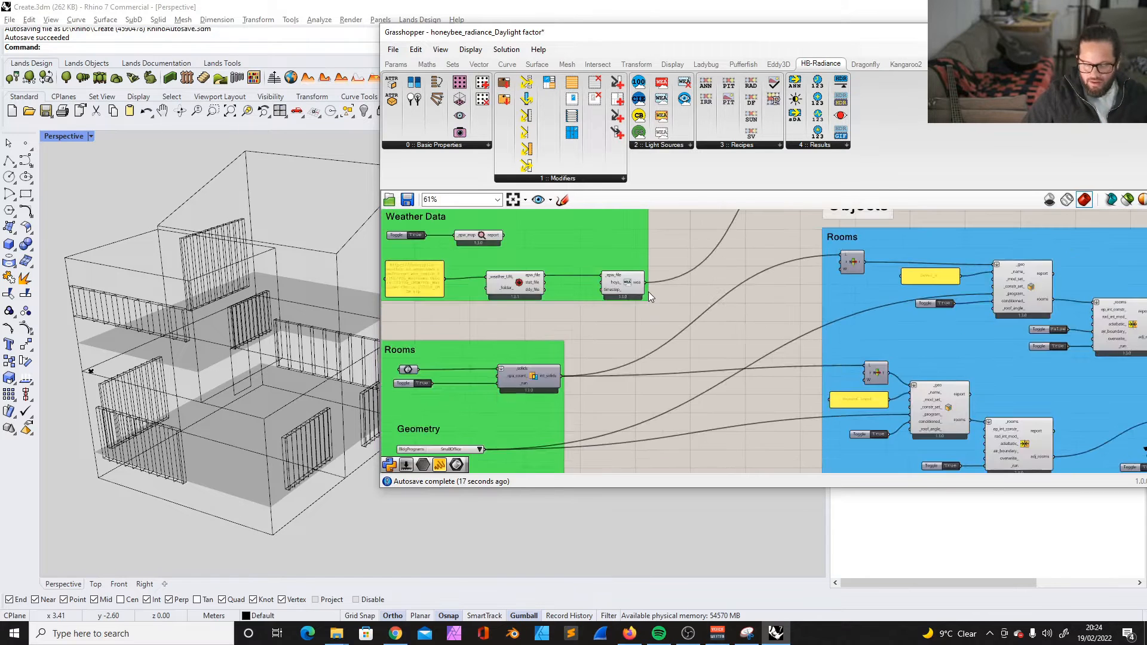
{"action": "scroll", "coordinate": [639, 297], "scroll_direction": "down", "scroll_amount": 3}
{"action": "scroll", "coordinate": [934, 304], "scroll_direction": "up", "scroll_amount": 5}
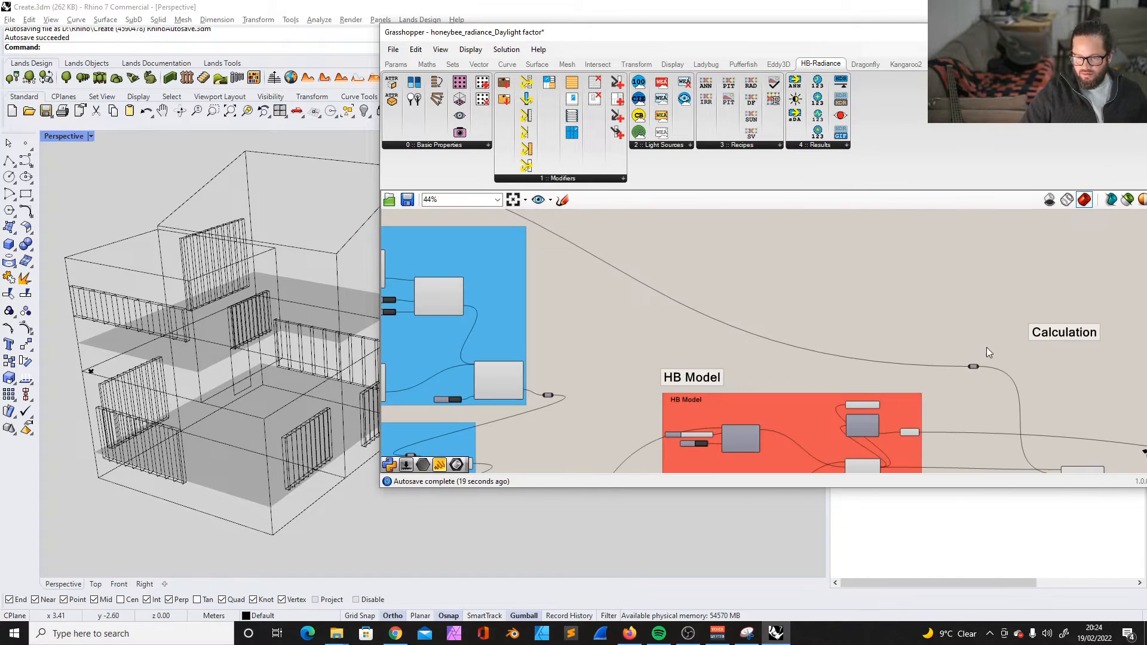
- Move the relay on the weather data wire up, clear of the HB Model and Calculation headings
{"action": "left_click_drag", "start_coordinate": [974, 366], "coordinate": [946, 240]}
{"action": "scroll", "coordinate": [944, 380], "scroll_direction": "down", "scroll_amount": 3}
{"action": "scroll", "coordinate": [947, 277], "scroll_direction": "up", "scroll_amount": 3}
{"action": "left_click_drag", "start_coordinate": [950, 343], "coordinate": [936, 276]}
- Add an LB Analysis Period component in the space below the Weather Data group
{"action": "scroll", "coordinate": [912, 311], "scroll_direction": "down", "scroll_amount": 4}
{"action": "scroll", "coordinate": [589, 302], "scroll_direction": "up", "scroll_amount": 9}
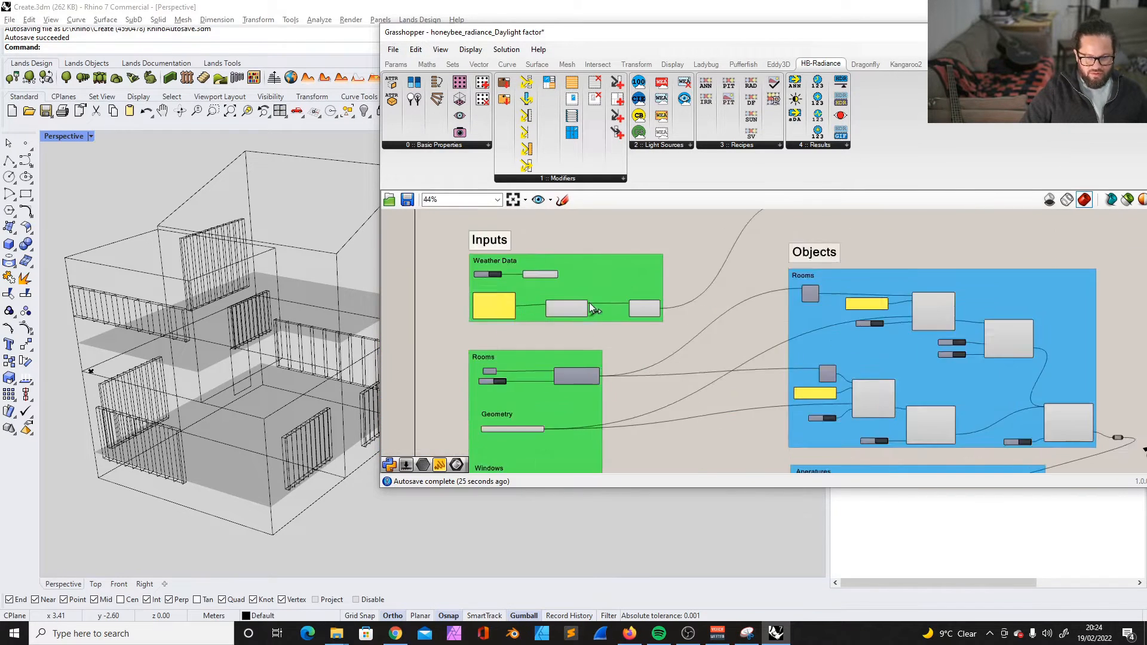
{"action": "scroll", "coordinate": [647, 329], "scroll_direction": "down", "scroll_amount": 4}
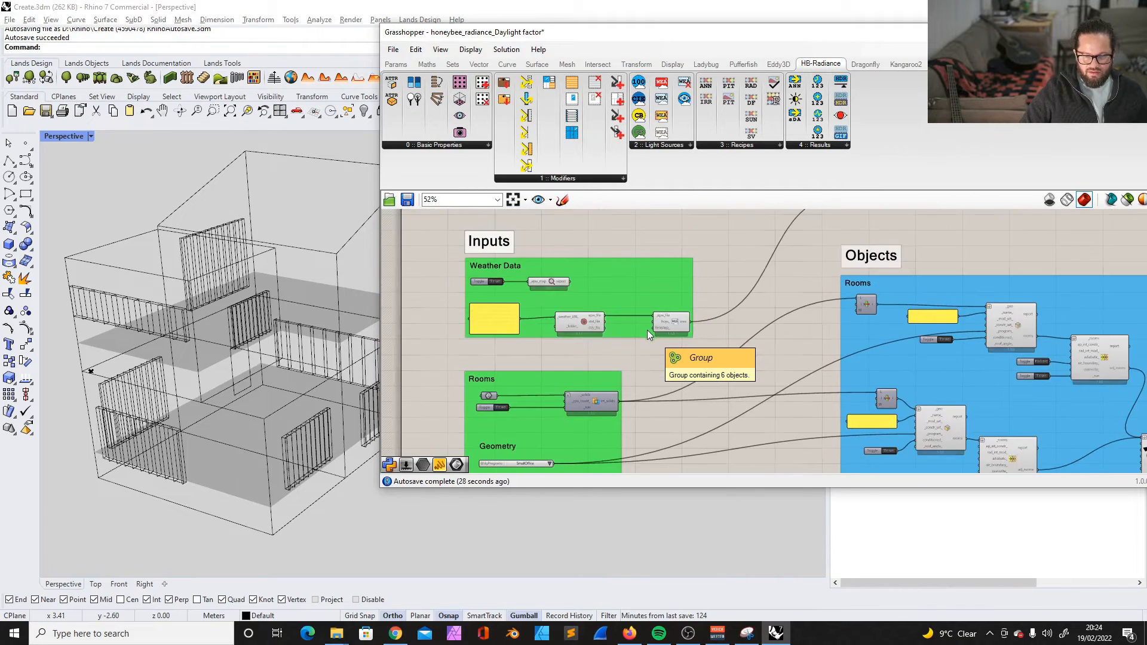
{"action": "scroll", "coordinate": [479, 270], "scroll_direction": "down", "scroll_amount": 3}
{"action": "scroll", "coordinate": [521, 218], "scroll_direction": "up", "scroll_amount": 4}
{"action": "double_click", "coordinate": [550, 338]}
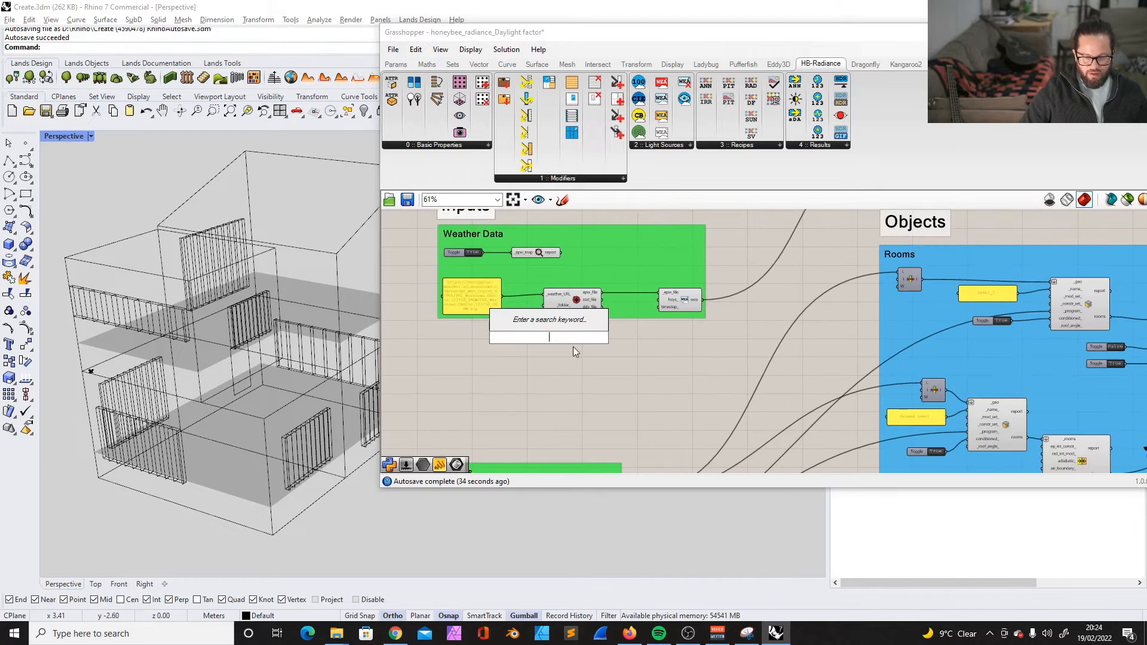
{"action": "type", "text": "L"}
{"action": "key", "text": "BackSpace"}
{"action": "type", "text": "L"}
{"action": "key", "text": "BackSpace"}
{"action": "type", "text": "peri"}
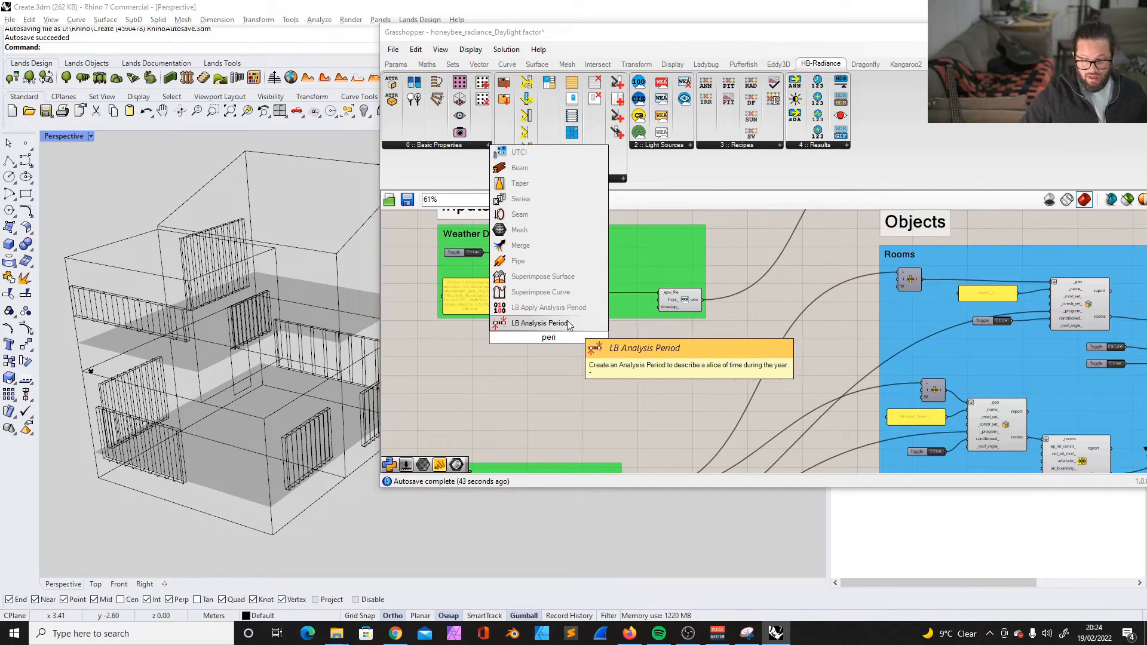
{"action": "left_click", "coordinate": [540, 323]}
{"action": "scroll", "coordinate": [573, 308], "scroll_direction": "up", "scroll_amount": 3}
{"action": "scroll", "coordinate": [573, 309], "scroll_direction": "down", "scroll_amount": 3}
{"action": "left_click_drag", "start_coordinate": [573, 307], "coordinate": [568, 336]}
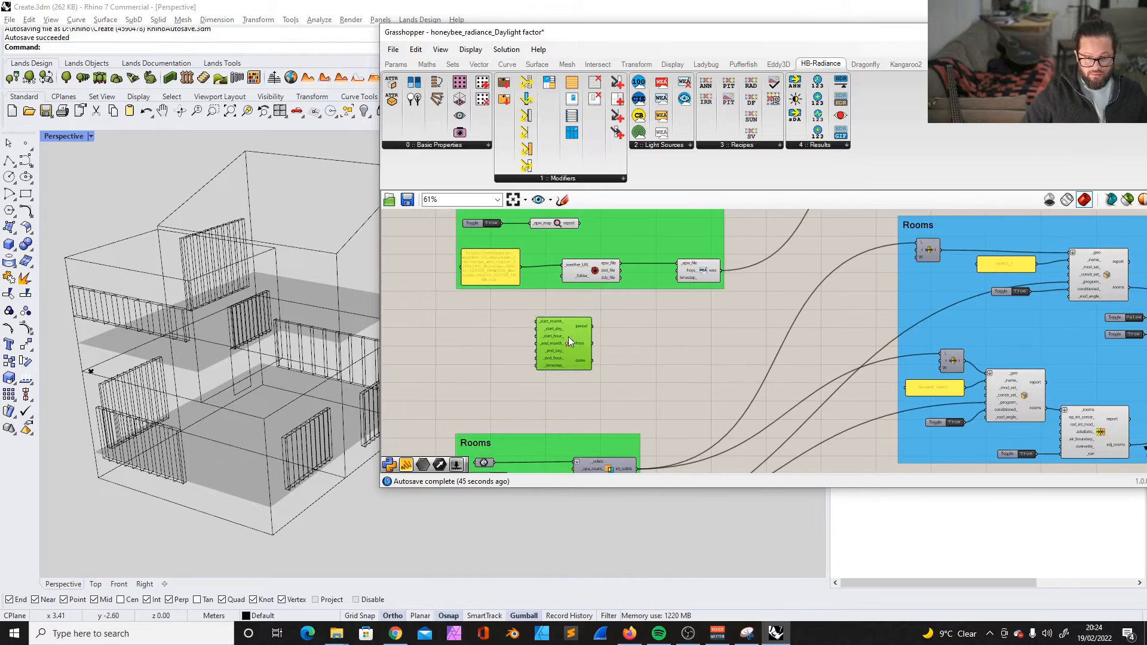
- Add a whole-number slider beside LB Analysis Period with a domain from 1 to 12
{"action": "scroll", "coordinate": [463, 351], "scroll_direction": "up", "scroll_amount": 3}
{"action": "double_click", "coordinate": [505, 319]}
{"action": "type", "text": "12"}
{"action": "key", "text": "Return"}
{"action": "double_click", "coordinate": [469, 319]}
{"action": "double_click", "coordinate": [496, 350]}
{"action": "type", "text": "12"}
{"action": "left_click", "coordinate": [477, 435]}
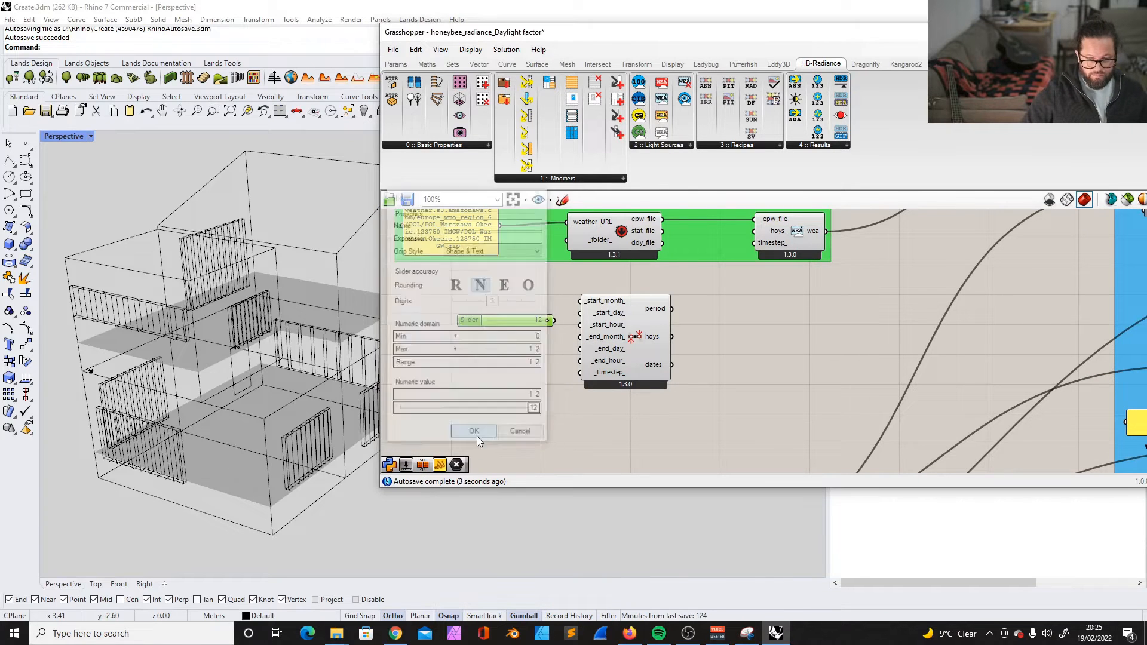
{"action": "double_click", "coordinate": [476, 322]}
{"action": "double_click", "coordinate": [476, 337]}
{"action": "type", "text": "1"}
{"action": "left_click", "coordinate": [476, 435]}
- Set the month slider to 5 and wire it to _start_month_, then wire a copy set to 6 to _end_month_
{"action": "left_click_drag", "start_coordinate": [471, 321], "coordinate": [437, 300]}
{"action": "left_click_drag", "start_coordinate": [515, 301], "coordinate": [477, 301]}
{"action": "left_click_drag", "start_coordinate": [522, 301], "coordinate": [580, 301]}
{"action": "left_click_drag", "start_coordinate": [451, 301], "coordinate": [452, 354], "text": "alt"}
{"action": "left_click_drag", "start_coordinate": [476, 354], "coordinate": [482, 354]}
{"action": "left_click_drag", "start_coordinate": [523, 354], "coordinate": [580, 337]}
- Copy a month slider, set its maximum to 31 and its value to 1, and wire it to _start_day_
{"action": "left_click_drag", "start_coordinate": [488, 353], "coordinate": [496, 318]}
{"action": "double_click", "coordinate": [445, 318]}
{"action": "double_click", "coordinate": [483, 339]}
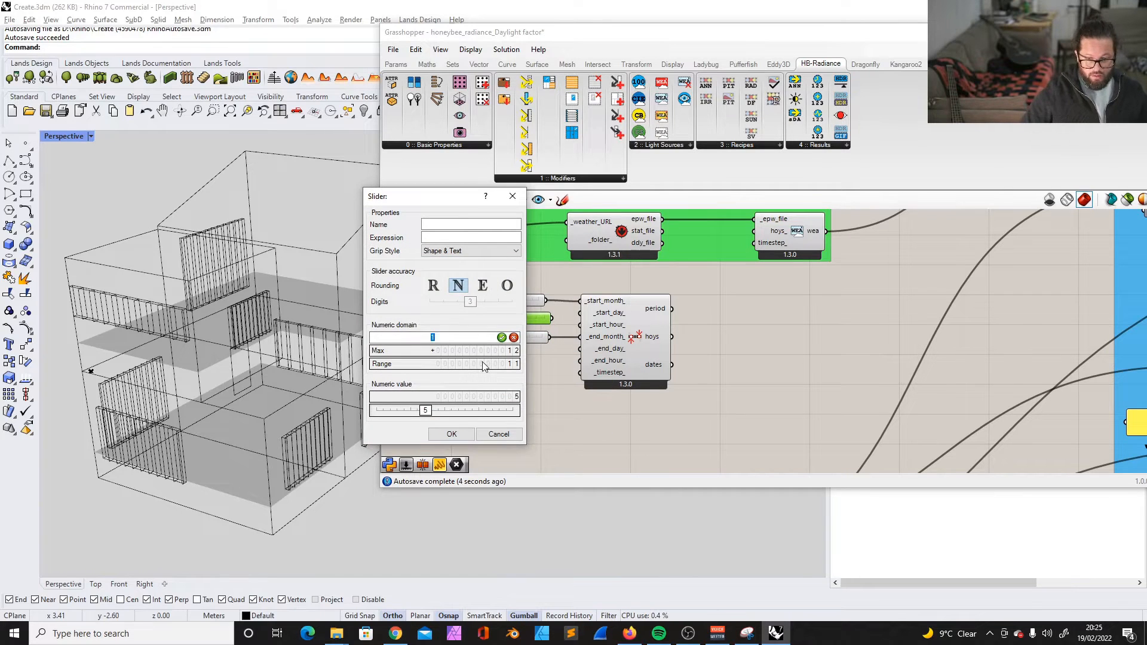
{"action": "double_click", "coordinate": [483, 351]}
{"action": "type", "text": "31"}
{"action": "left_click", "coordinate": [458, 434]}
{"action": "left_click_drag", "start_coordinate": [499, 315], "coordinate": [494, 316]}
{"action": "left_click_drag", "start_coordinate": [546, 319], "coordinate": [578, 311]}
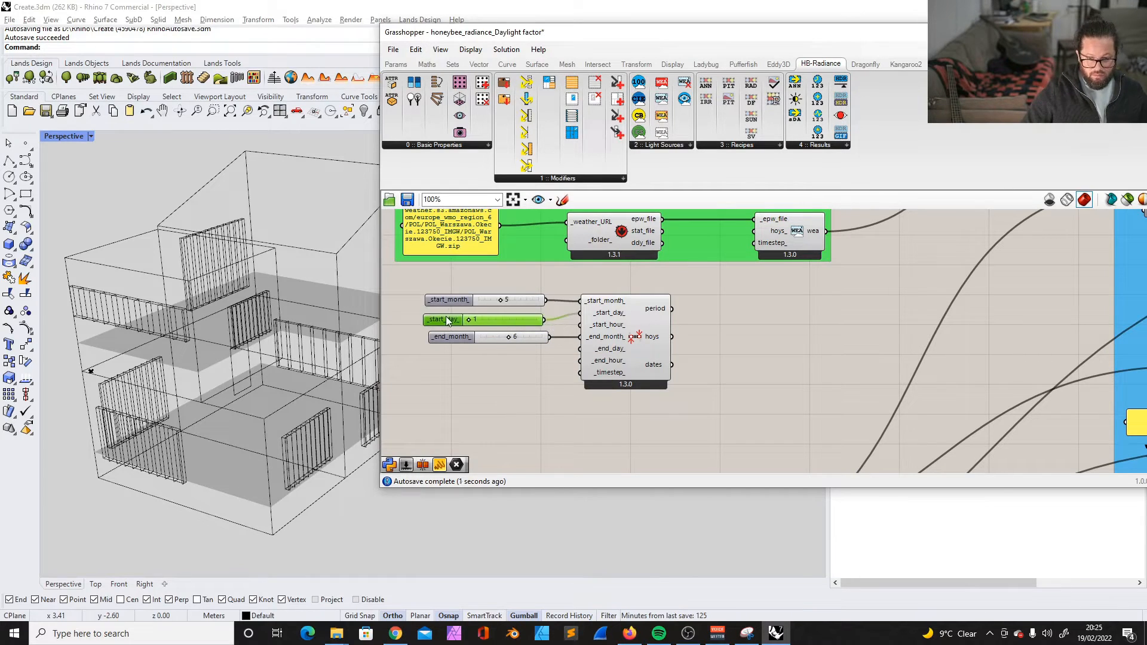
- Wire a copy of the start day slider to _end_day_ and set the start month to 1
{"action": "left_click_drag", "start_coordinate": [481, 318], "coordinate": [444, 359]}
{"action": "left_click_drag", "start_coordinate": [548, 359], "coordinate": [580, 348]}
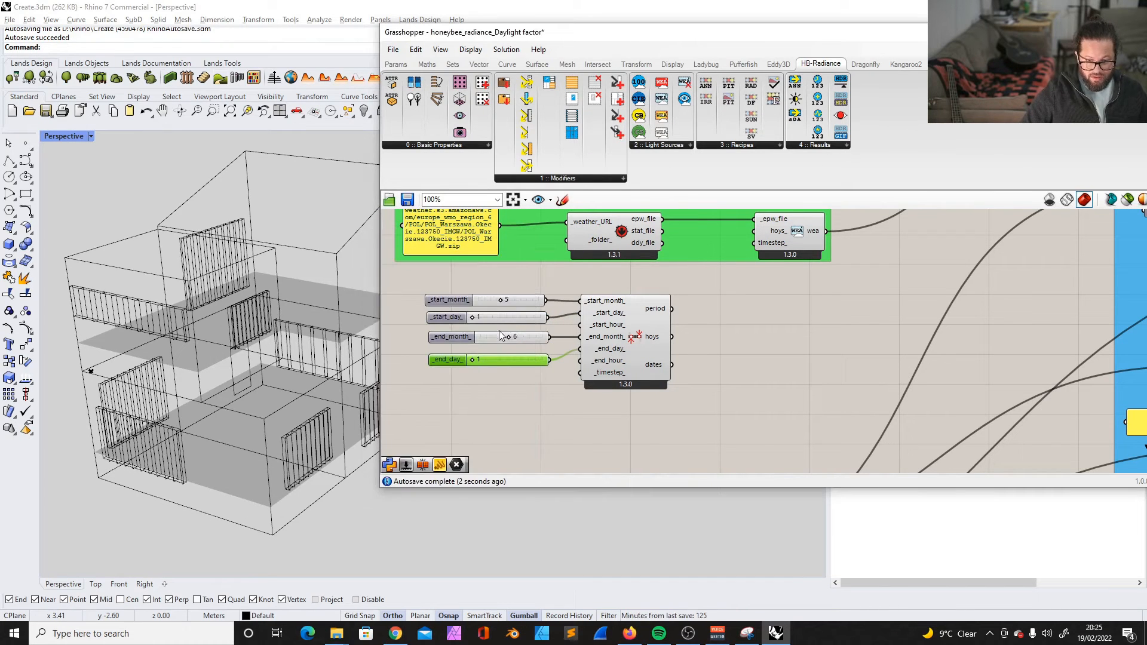
{"action": "double_click", "coordinate": [501, 298]}
{"action": "type", "text": "1"}
{"action": "left_click", "coordinate": [524, 270]}
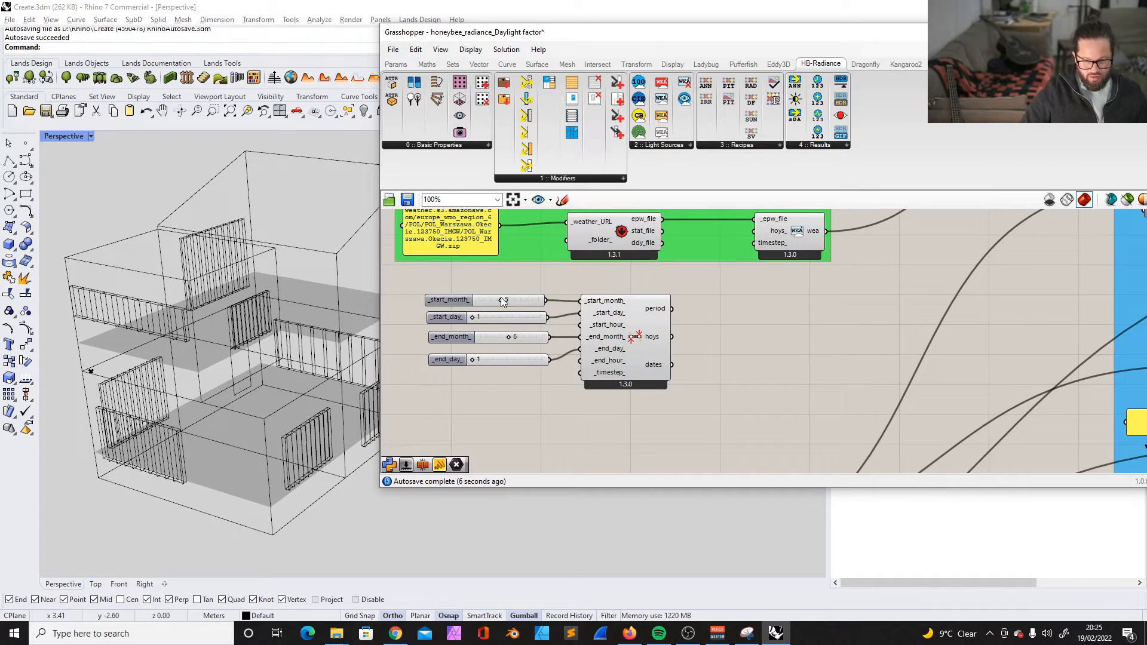
{"action": "left_click_drag", "start_coordinate": [501, 298], "coordinate": [478, 299]}
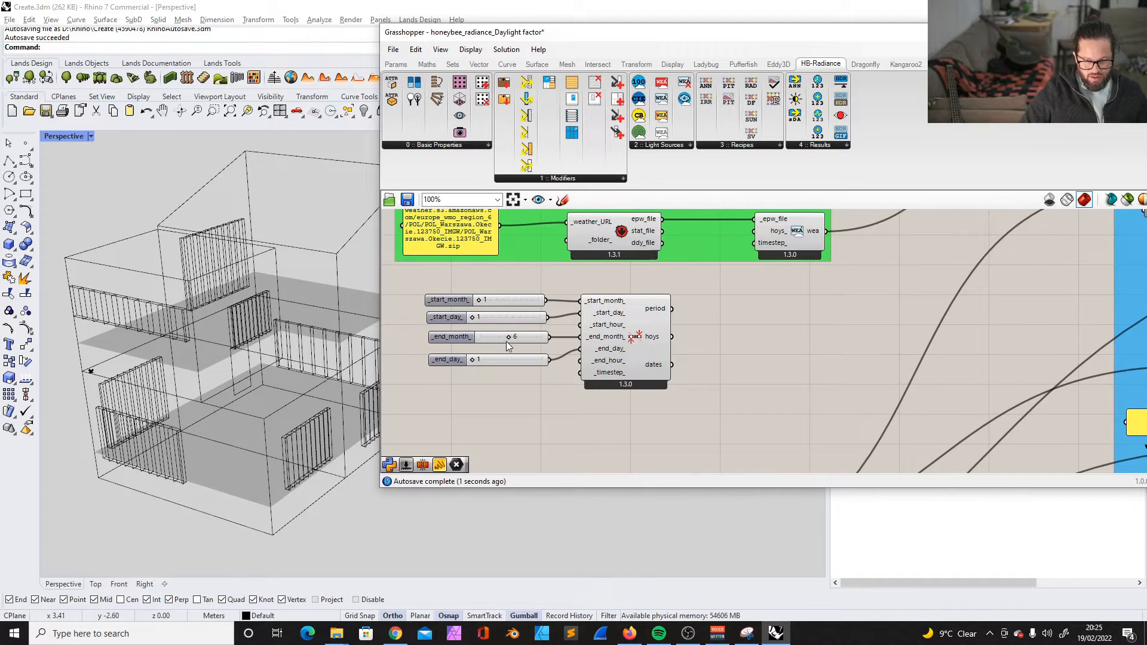
- Set the end day to 31, line its slider up with the others, and supply an end hour of 23
{"action": "left_click_drag", "start_coordinate": [454, 360], "coordinate": [577, 363]}
{"action": "left_click", "coordinate": [470, 387]}
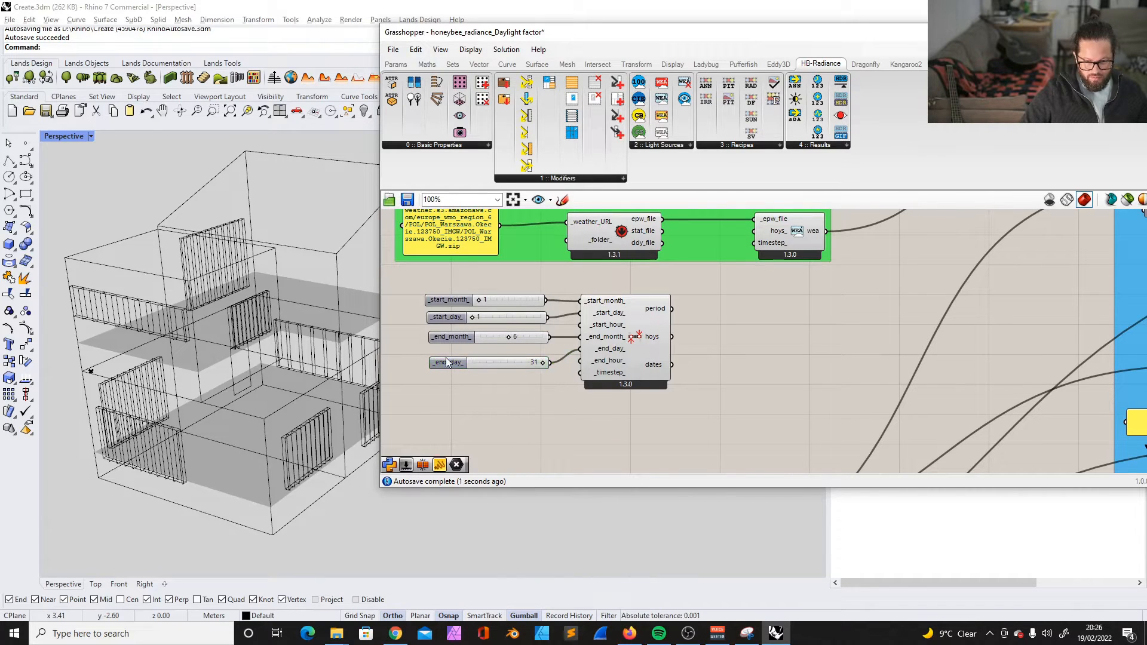
{"action": "left_click_drag", "start_coordinate": [447, 362], "coordinate": [448, 358]}
{"action": "mouse_move", "coordinate": [618, 328]}
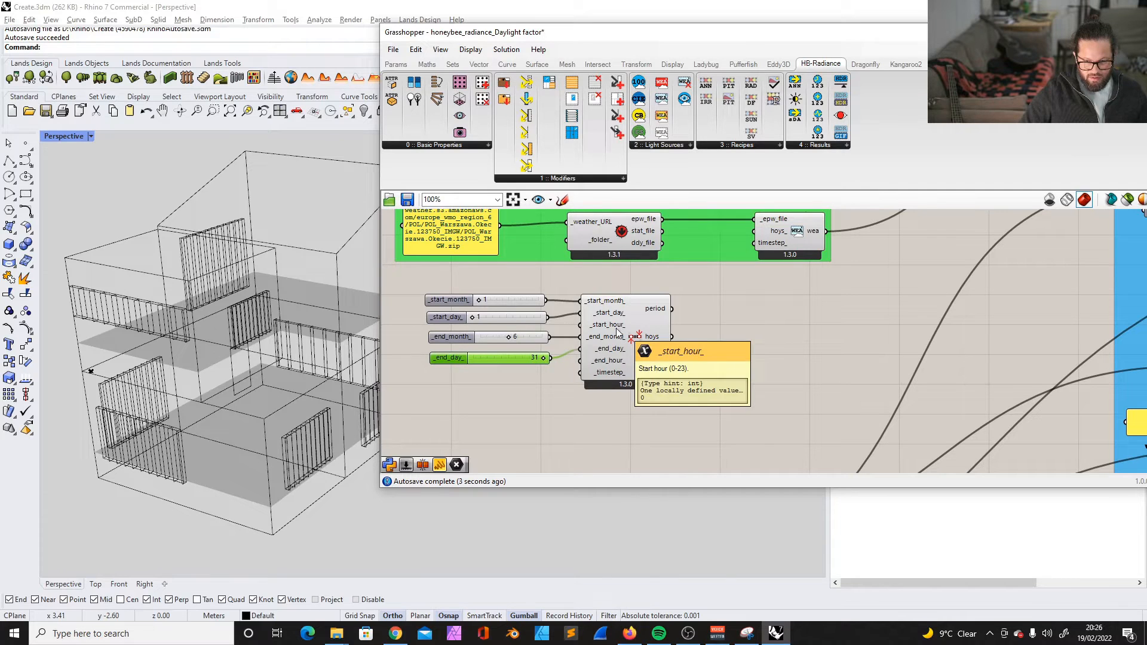
{"action": "mouse_move", "coordinate": [609, 366]}
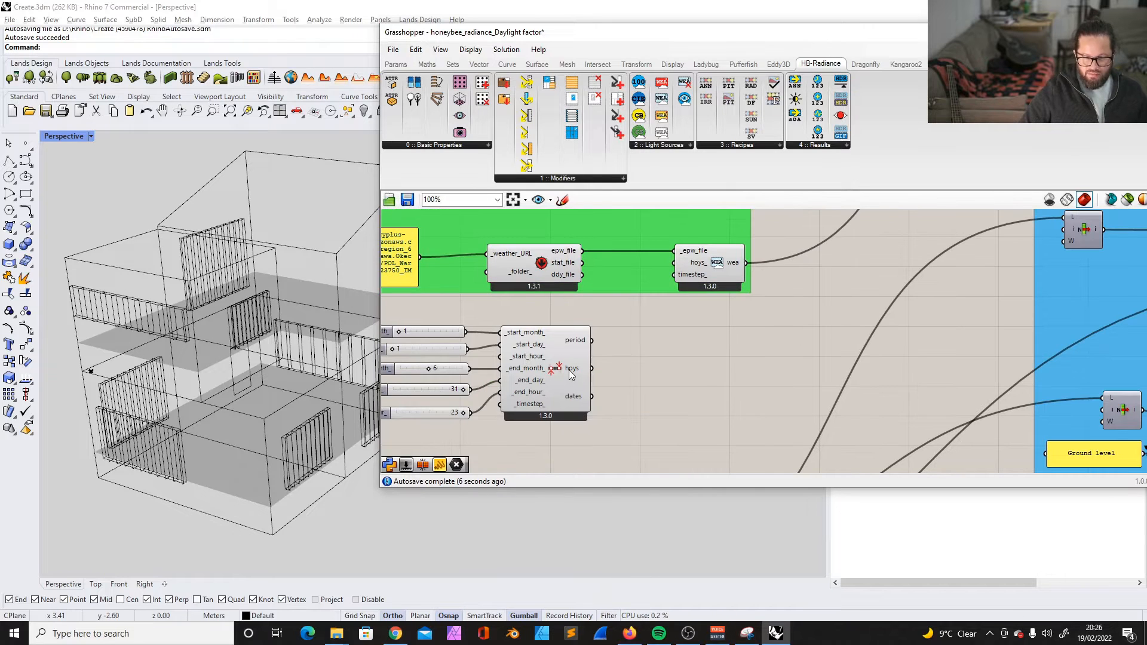
{"action": "mouse_move", "coordinate": [571, 375]}
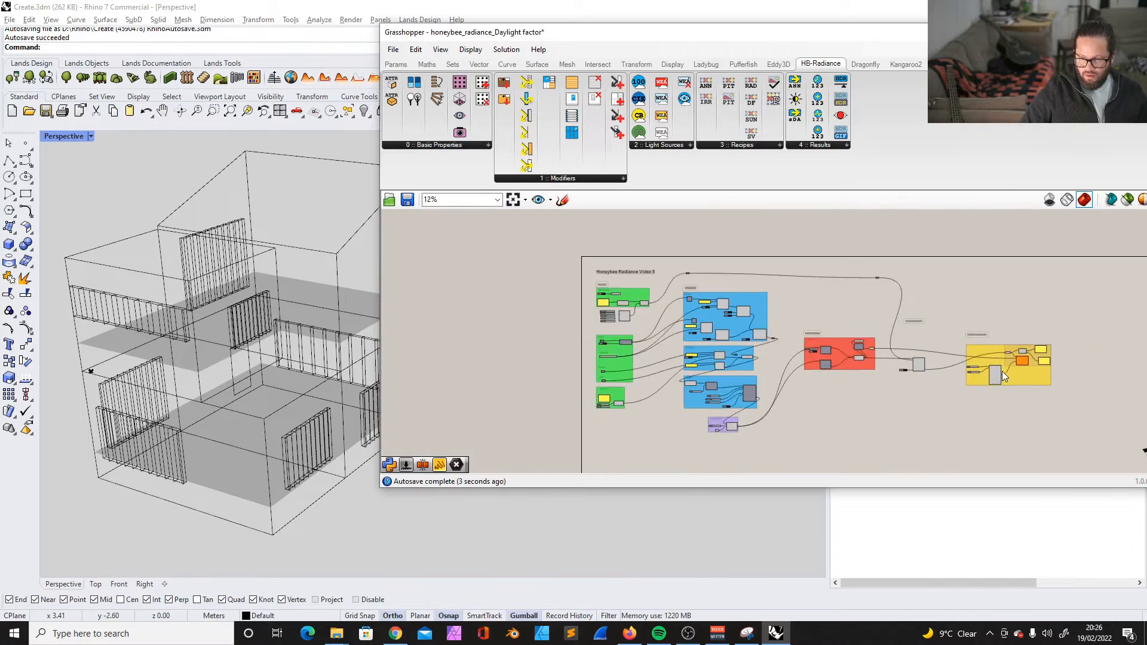
- Run the HB Annual Irradiance calculation by switching its _run toggle to True
{"action": "scroll", "coordinate": [1002, 371], "scroll_direction": "up", "scroll_amount": 3}
{"action": "scroll", "coordinate": [977, 366], "scroll_direction": "up", "scroll_amount": 4}
{"action": "scroll", "coordinate": [859, 338], "scroll_direction": "down", "scroll_amount": 5}
{"action": "scroll", "coordinate": [1068, 329], "scroll_direction": "up", "scroll_amount": 5}
{"action": "scroll", "coordinate": [1032, 333], "scroll_direction": "down", "scroll_amount": 5}
{"action": "scroll", "coordinate": [620, 362], "scroll_direction": "up", "scroll_amount": 6}
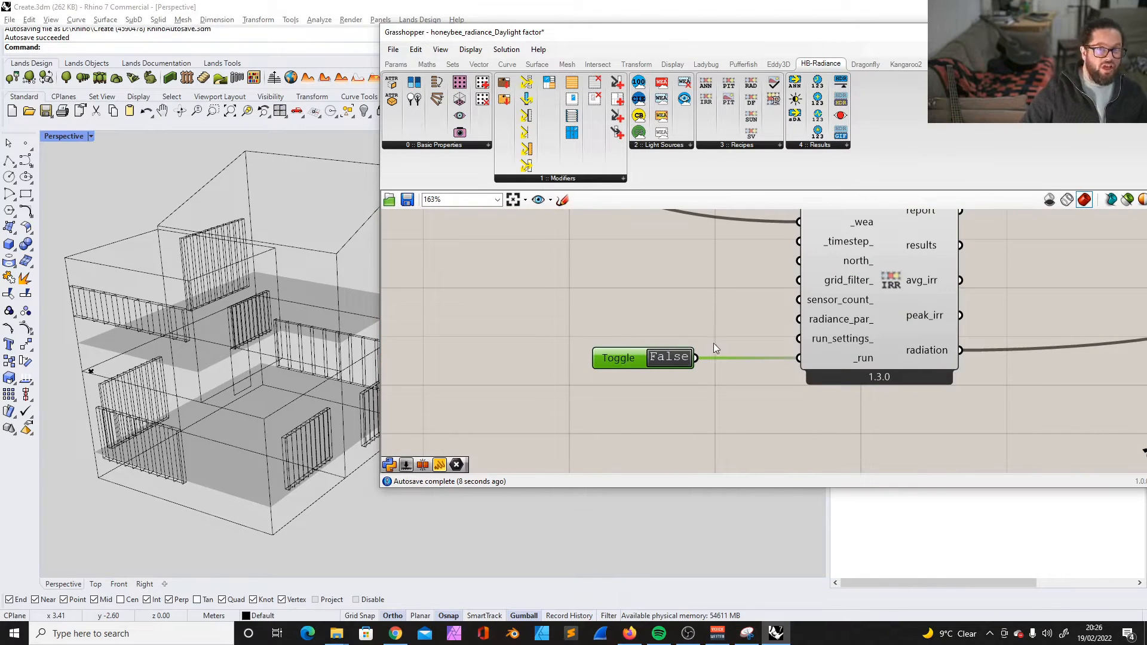
{"action": "double_click", "coordinate": [666, 357]}
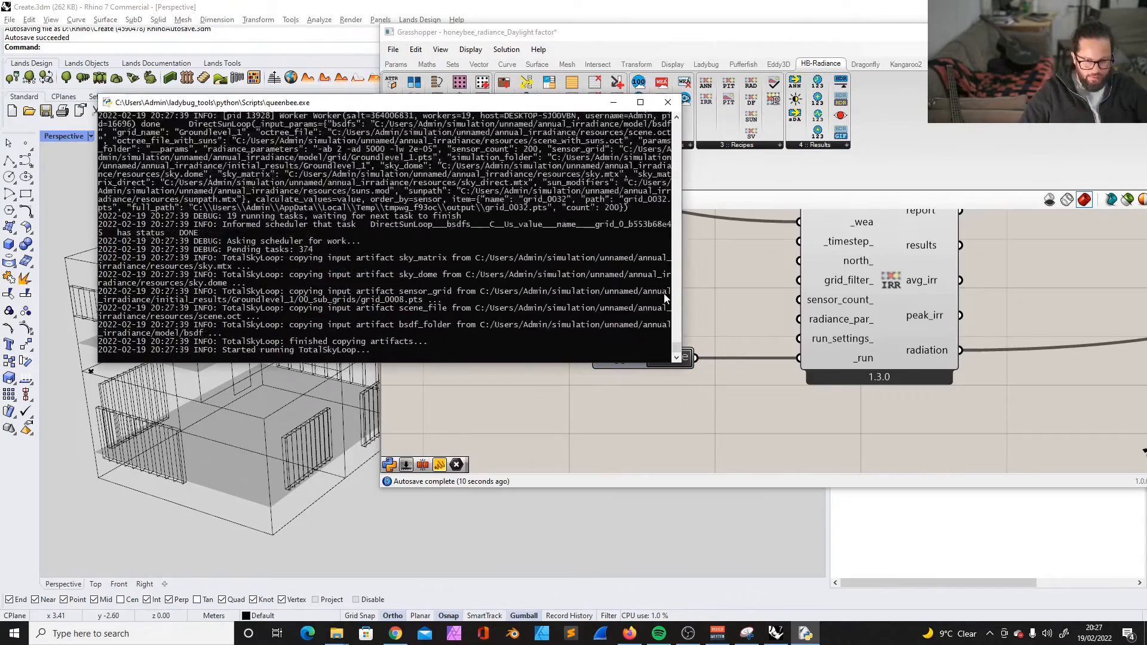
{"action": "mouse_move", "coordinate": [633, 637]}
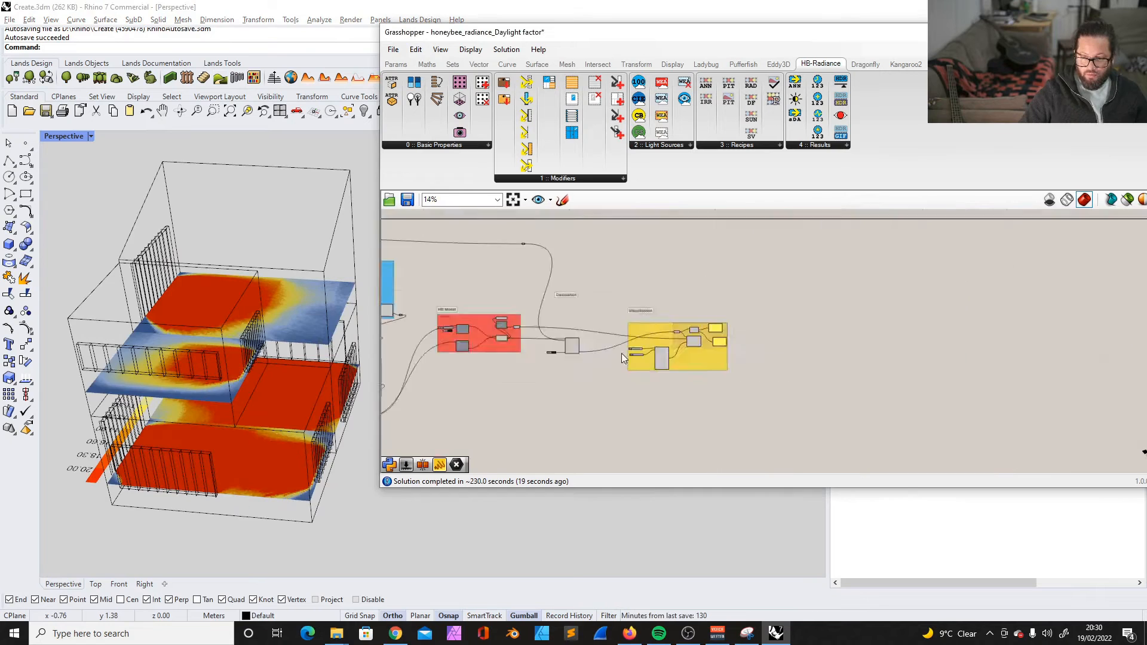
- Inspect the heat map on the model and compare it with the maximum and minimum value panels in the Visualisation group
{"action": "scroll", "coordinate": [621, 353], "scroll_direction": "up", "scroll_amount": 5}
{"action": "scroll", "coordinate": [649, 356], "scroll_direction": "up", "scroll_amount": 4}
{"action": "left_click", "coordinate": [555, 365]}
{"action": "scroll", "coordinate": [591, 367], "scroll_direction": "down", "scroll_amount": 5}
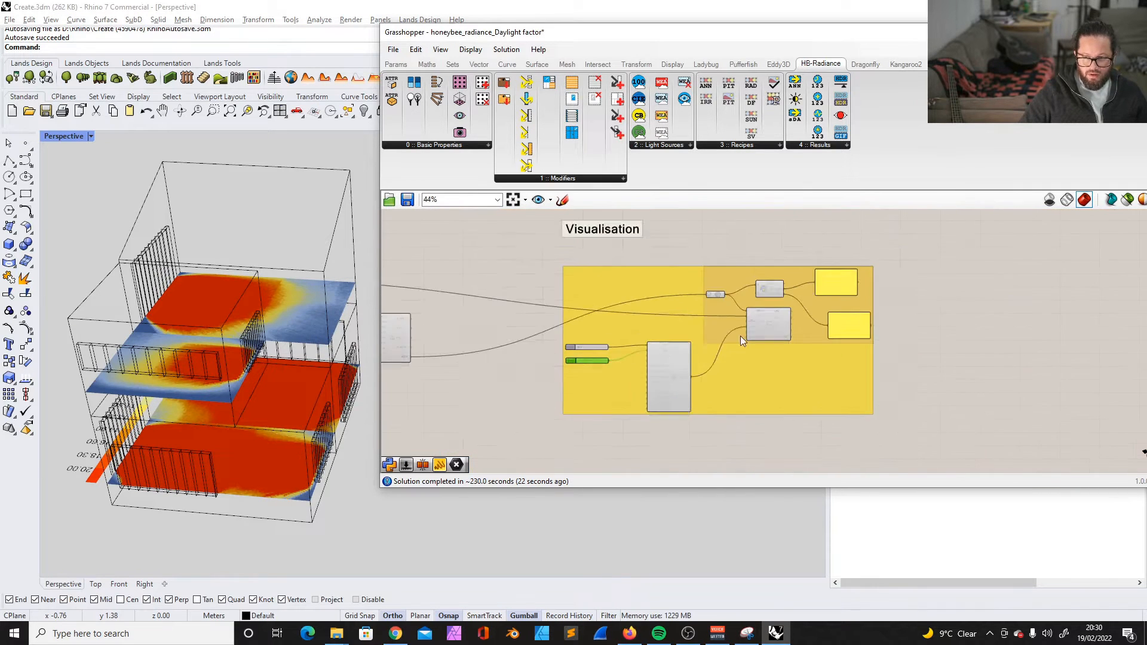
{"action": "scroll", "coordinate": [800, 302], "scroll_direction": "up", "scroll_amount": 4}
{"action": "left_click", "coordinate": [912, 338]}
{"action": "scroll", "coordinate": [903, 299], "scroll_direction": "up", "scroll_amount": 3}
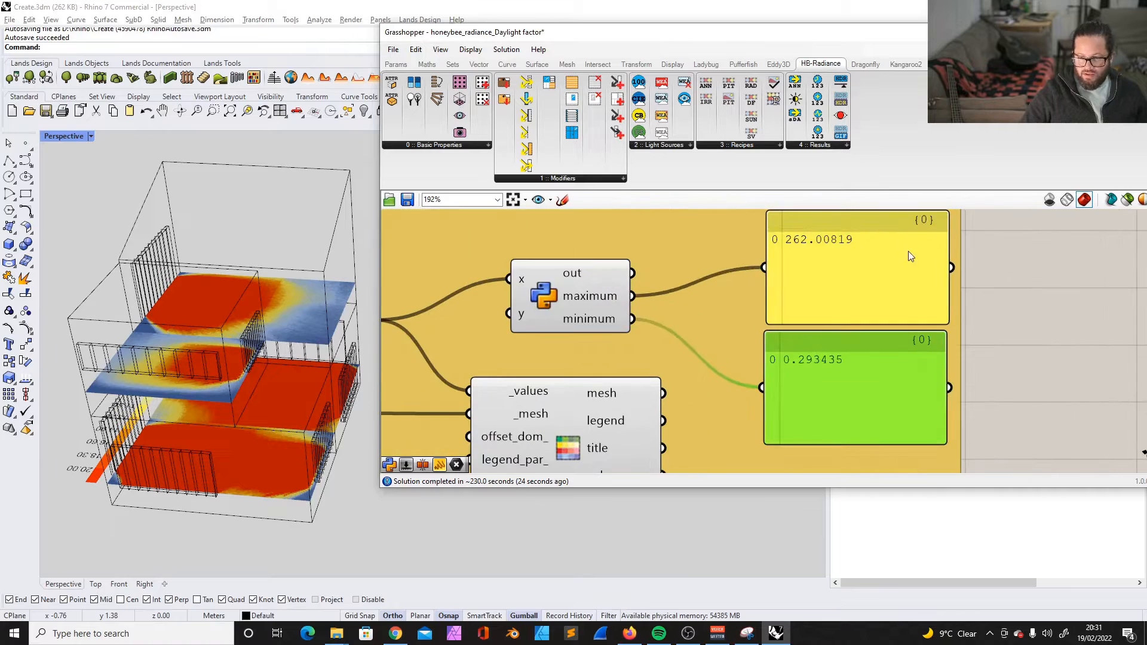
{"action": "left_click", "coordinate": [913, 250]}
{"action": "left_click", "coordinate": [876, 375], "text": "shift"}
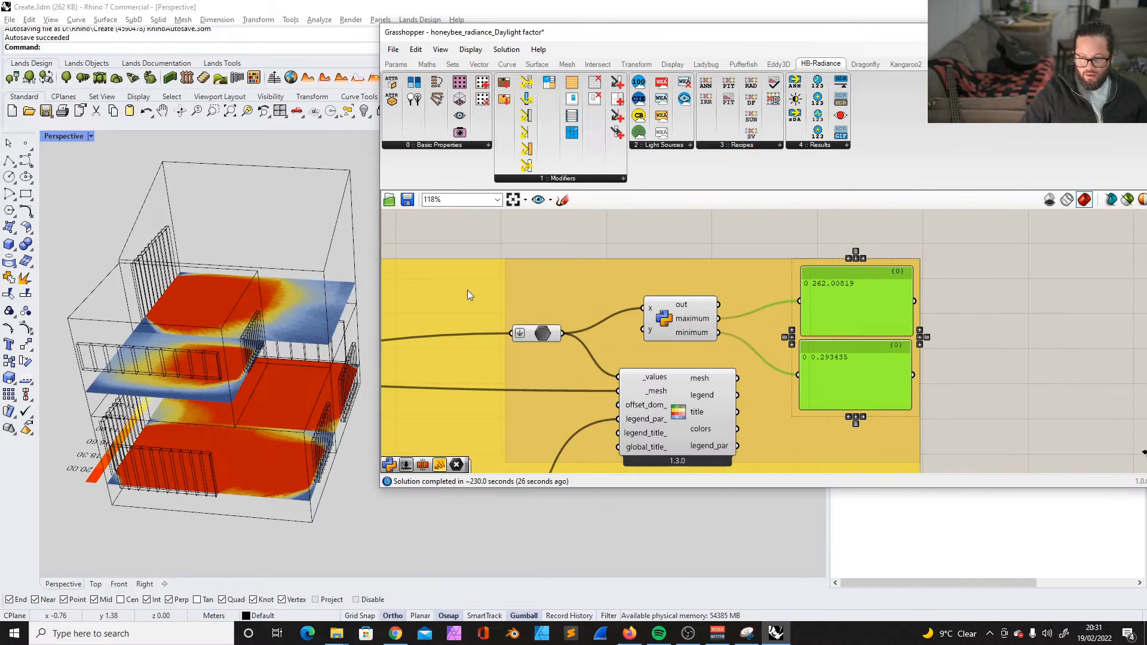
- Examine the heat map with its legend and check the radiation output's unit against the maximum value panel
{"action": "right_click_drag", "start_coordinate": [170, 300], "coordinate": [248, 282]}
{"action": "scroll", "coordinate": [211, 430], "scroll_direction": "down", "scroll_amount": 5}
{"action": "right_click_drag", "start_coordinate": [210, 430], "coordinate": [260, 393]}
{"action": "scroll", "coordinate": [266, 387], "scroll_direction": "up", "scroll_amount": 8}
{"action": "scroll", "coordinate": [275, 386], "scroll_direction": "down", "scroll_amount": 4}
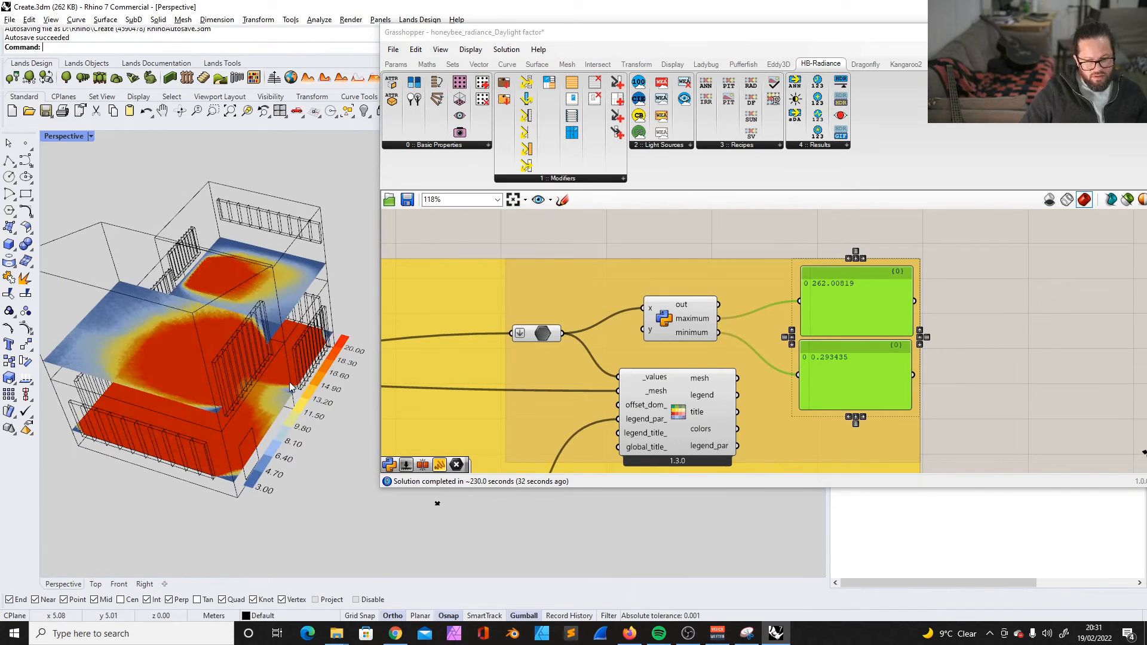
{"action": "left_click", "coordinate": [944, 301]}
{"action": "scroll", "coordinate": [946, 301], "scroll_direction": "down", "scroll_amount": 5}
{"action": "scroll", "coordinate": [518, 366], "scroll_direction": "up", "scroll_amount": 5}
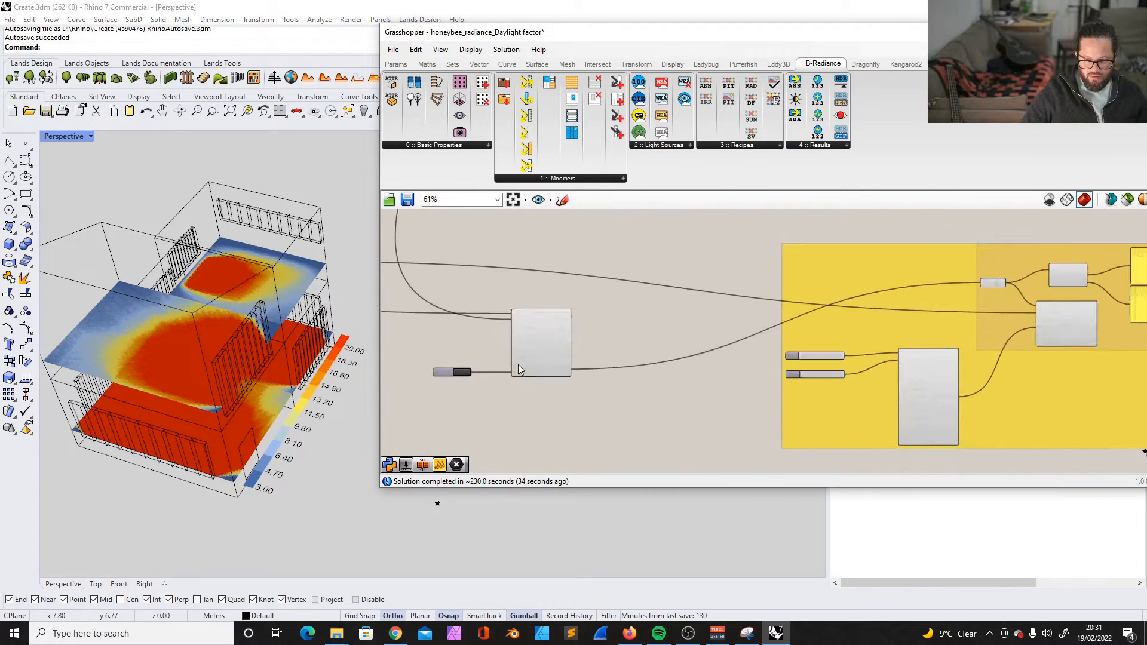
{"action": "mouse_move", "coordinate": [615, 364]}
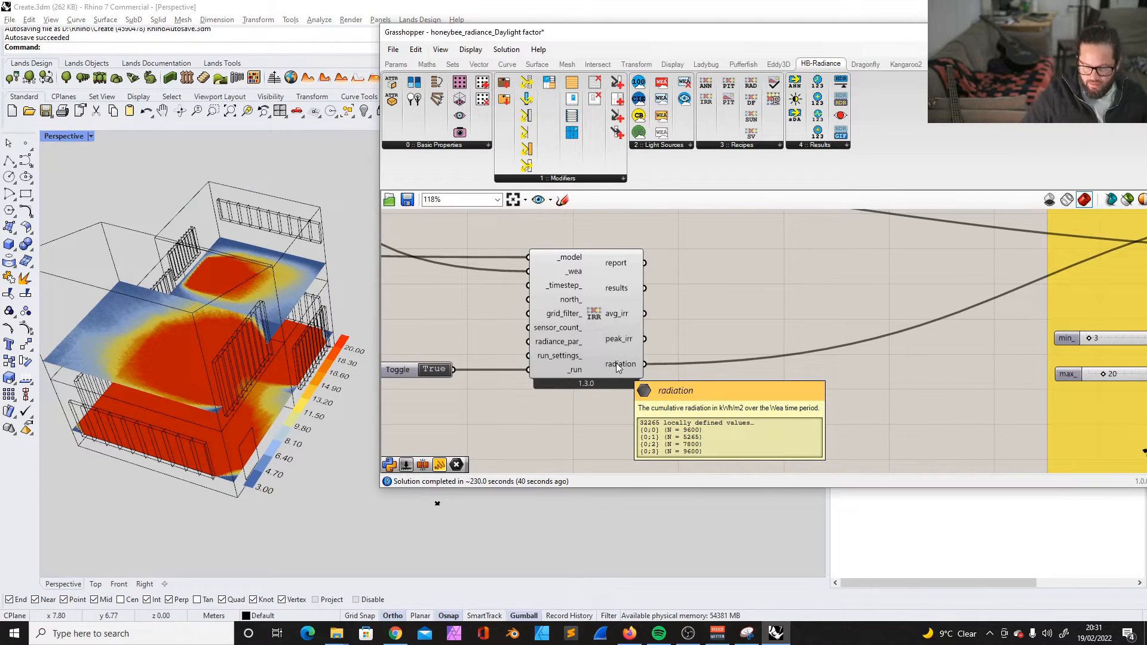
{"action": "scroll", "coordinate": [604, 359], "scroll_direction": "down", "scroll_amount": 8}
{"action": "scroll", "coordinate": [1064, 338], "scroll_direction": "up", "scroll_amount": 5}
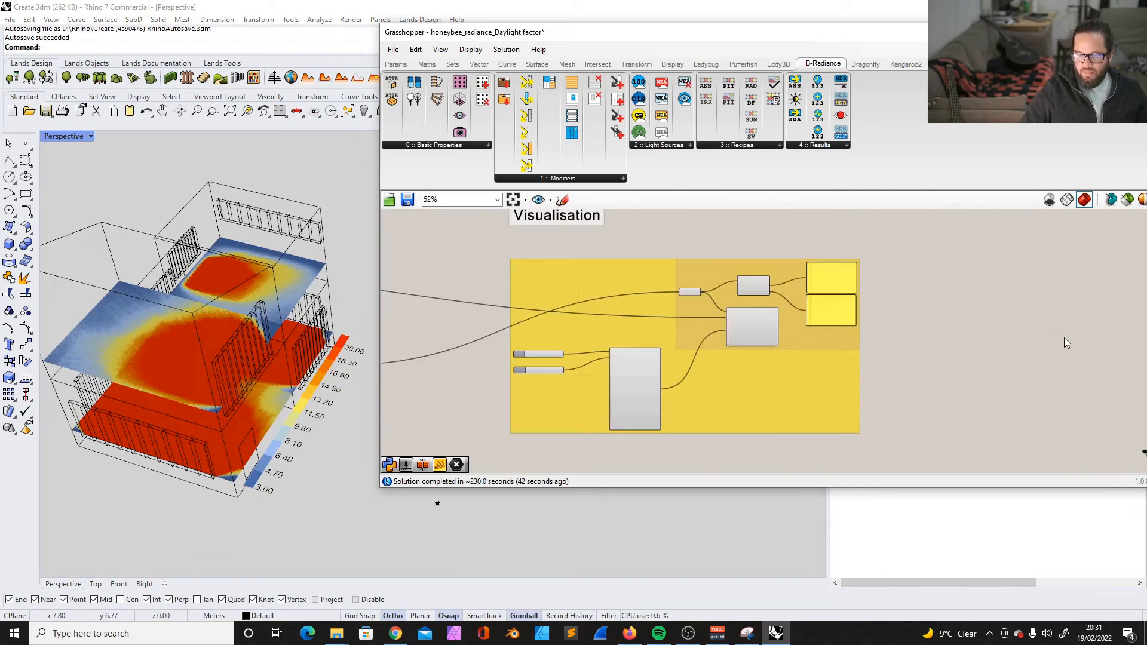
{"action": "scroll", "coordinate": [720, 235], "scroll_direction": "up", "scroll_amount": 5}
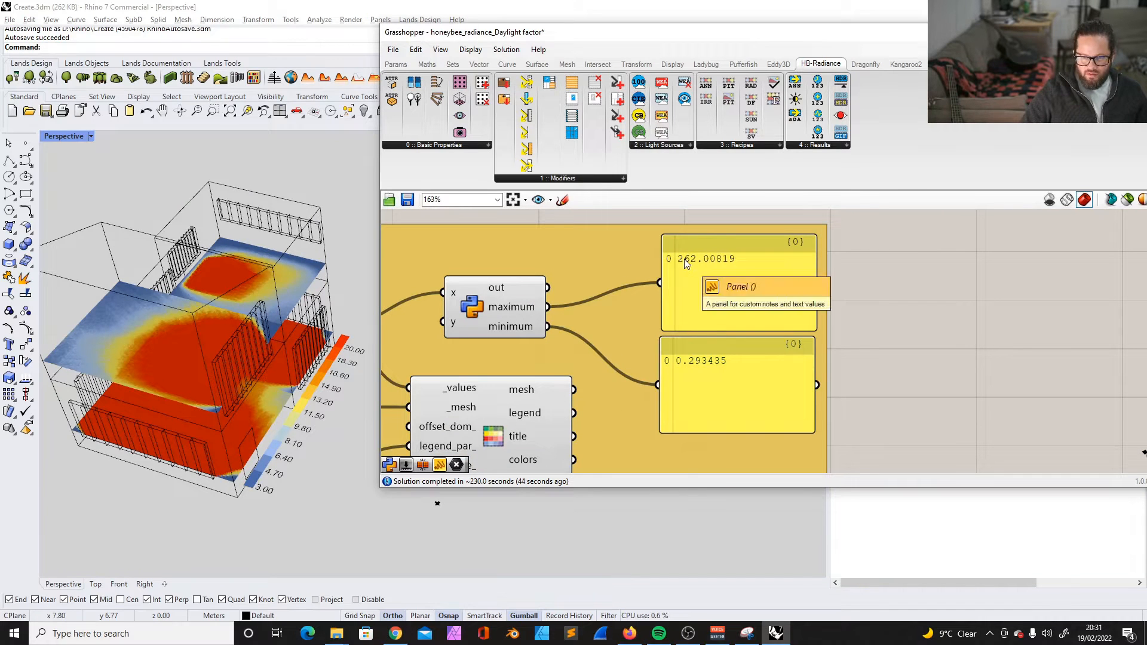
{"action": "scroll", "coordinate": [619, 346], "scroll_direction": "down", "scroll_amount": 6}
{"action": "scroll", "coordinate": [418, 388], "scroll_direction": "up", "scroll_amount": 6}
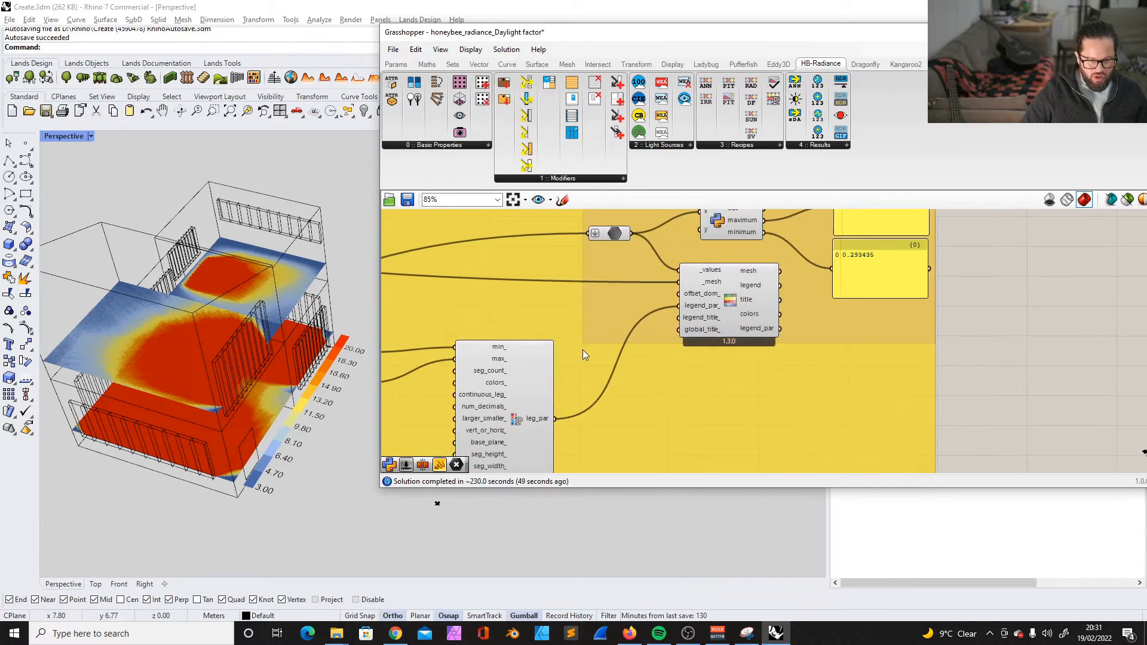
- Raise the legend max slider's upper limit to 300 and set the legend range from 0 to 300
{"action": "double_click", "coordinate": [432, 355]}
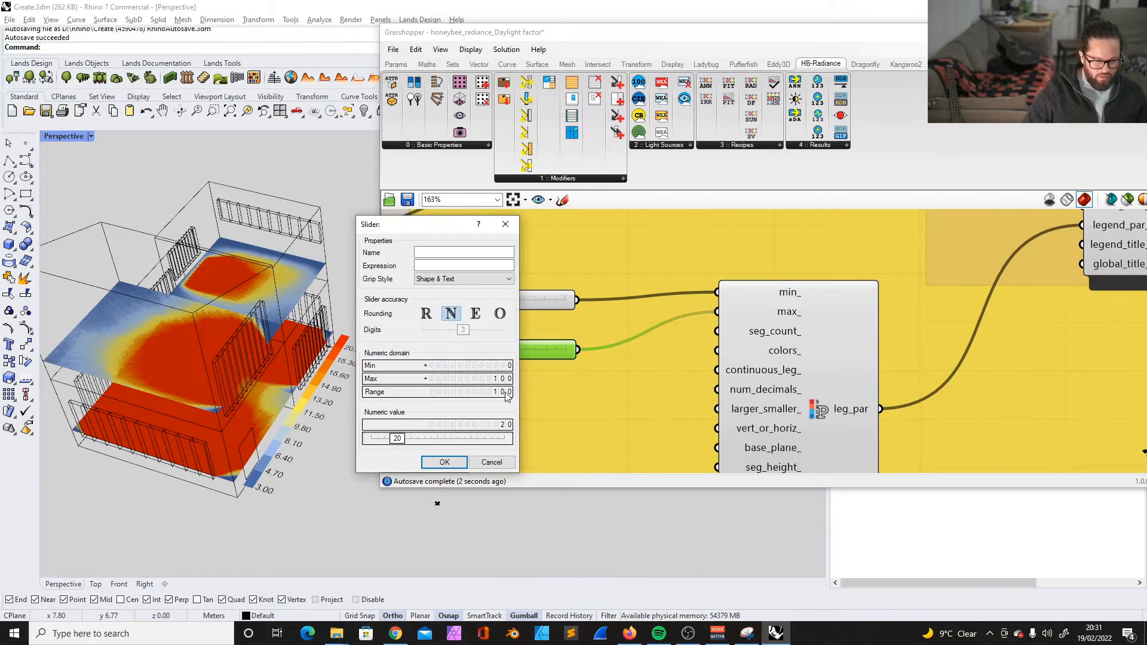
{"action": "double_click", "coordinate": [470, 378]}
{"action": "type", "text": "300"}
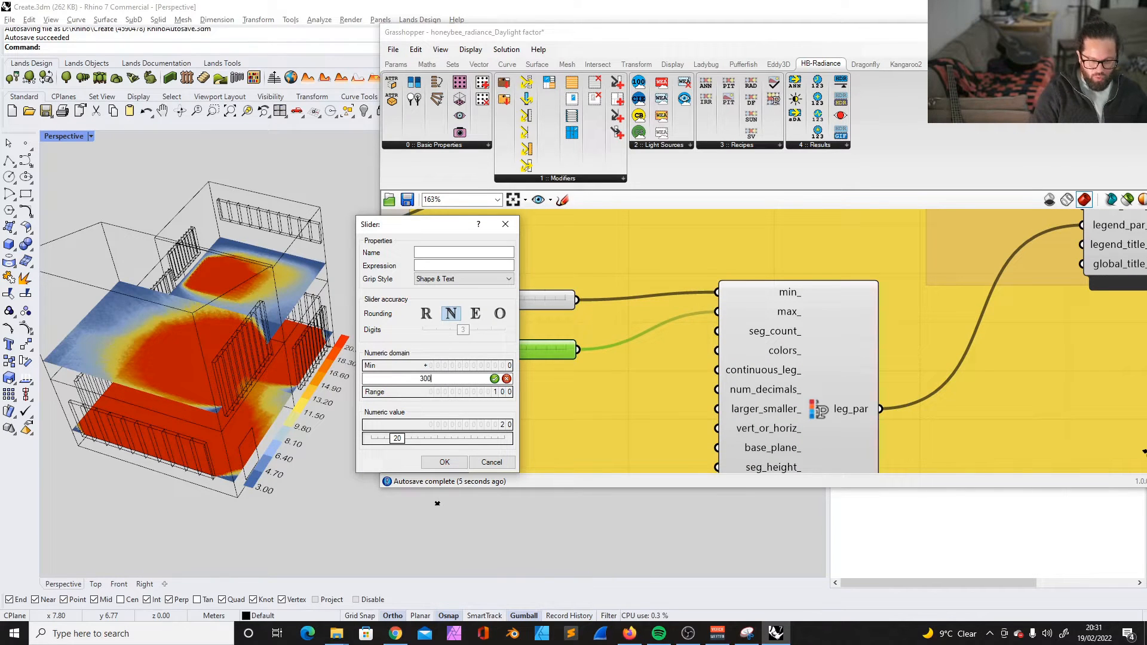
{"action": "left_click", "coordinate": [460, 463]}
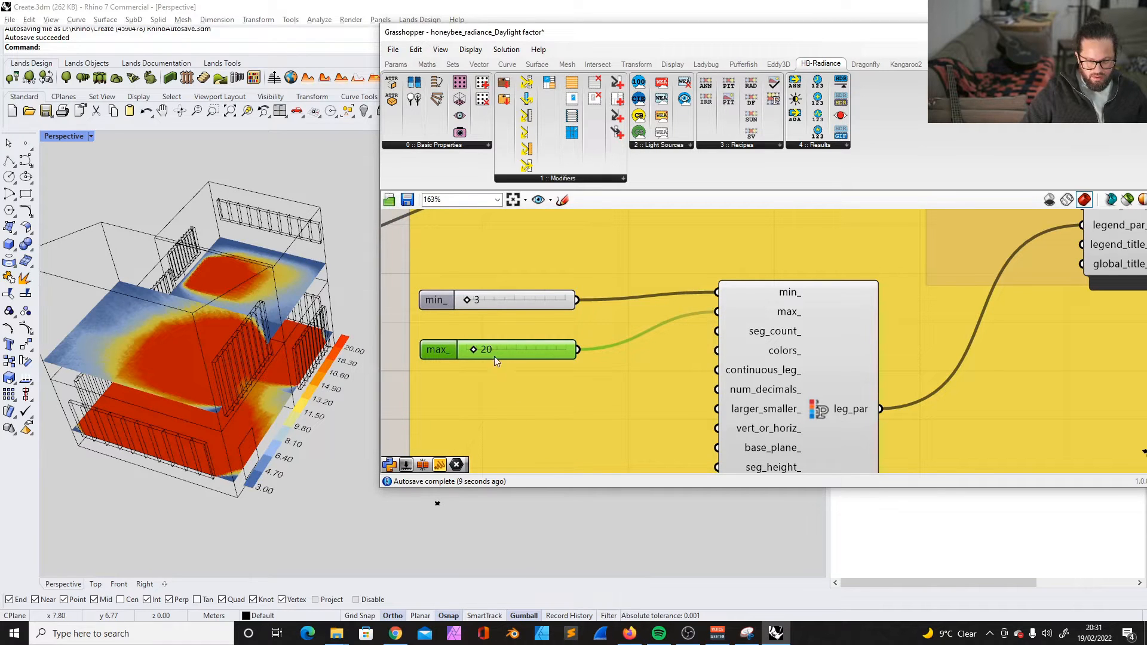
{"action": "left_click_drag", "start_coordinate": [472, 349], "coordinate": [550, 350]}
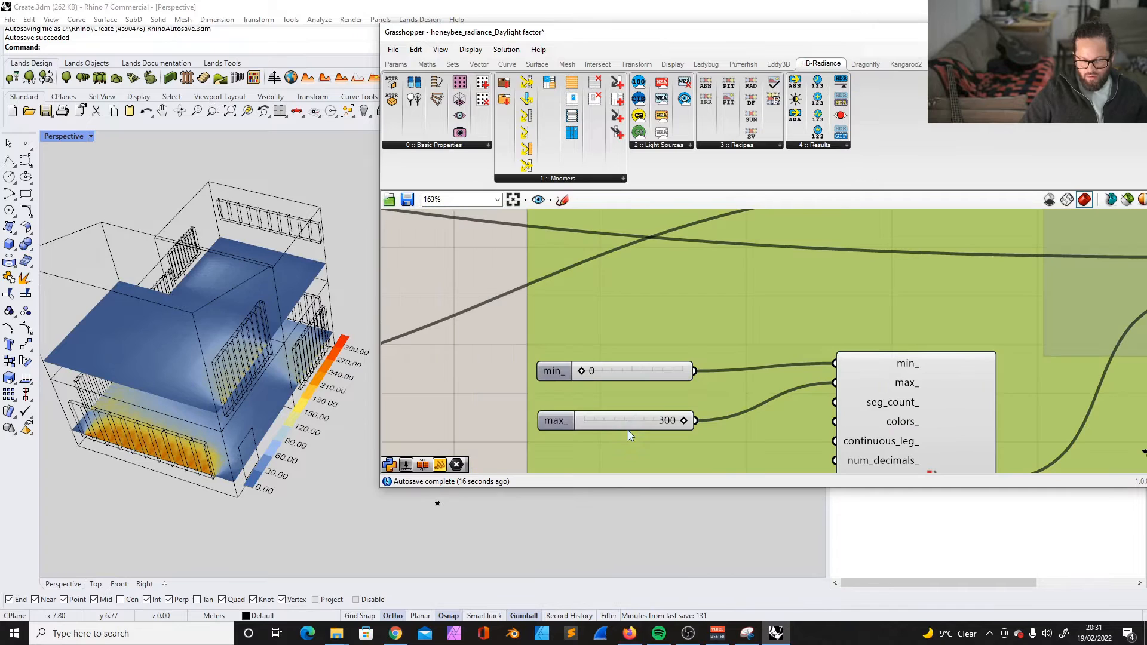
- Set the legend's max value to 280
{"action": "double_click", "coordinate": [630, 422]}
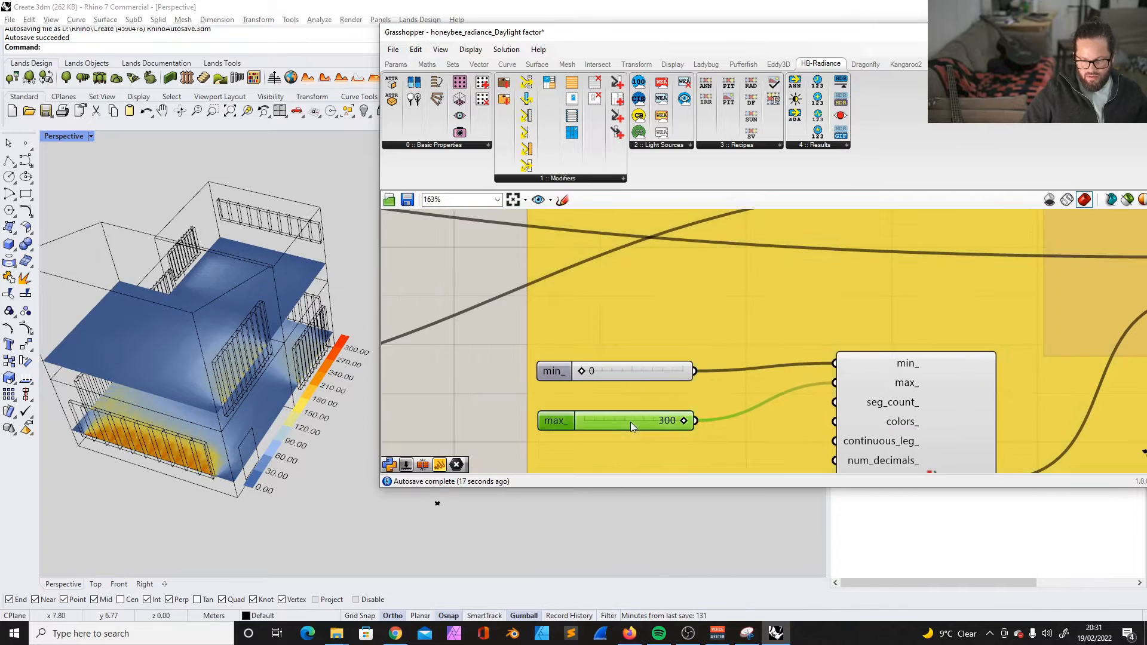
{"action": "type", "text": "25"}
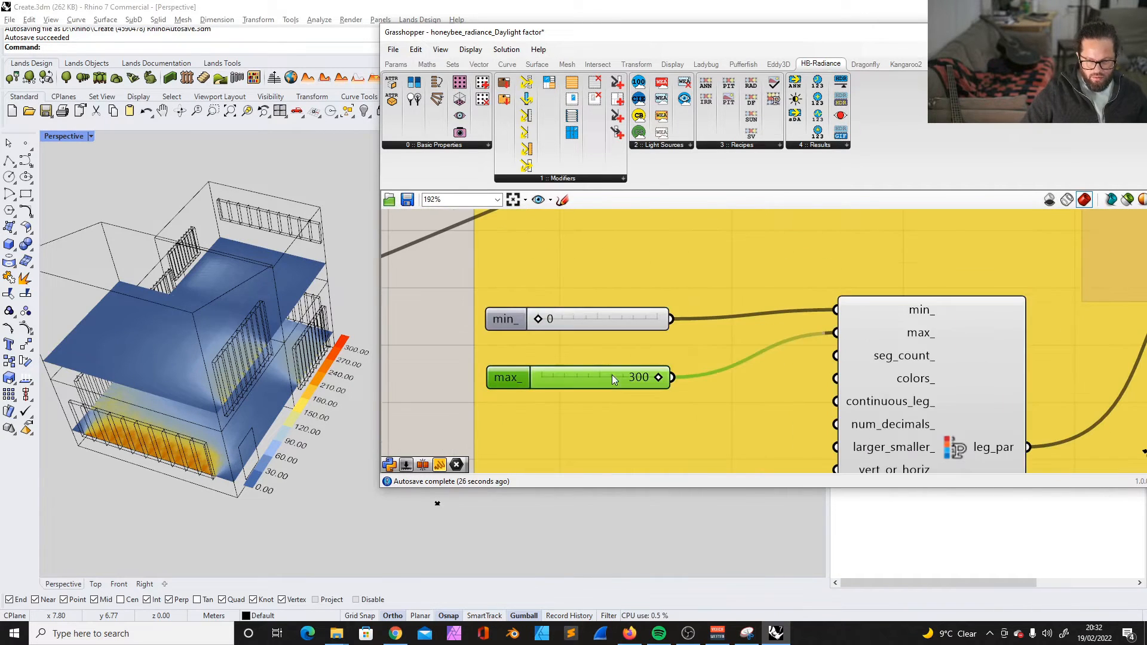
{"action": "double_click", "coordinate": [615, 377]}
{"action": "key", "text": "BackSpace"}
{"action": "type", "text": "280"}
{"action": "key", "text": "Return"}
- Examine the rescaled irradiance heat map on both floors from several angles, particularly near the windows
{"action": "scroll", "coordinate": [266, 452], "scroll_direction": "down", "scroll_amount": 5}
{"action": "right_click_drag", "start_coordinate": [223, 455], "coordinate": [310, 456]}
{"action": "scroll", "coordinate": [264, 433], "scroll_direction": "up", "scroll_amount": 8}
{"action": "scroll", "coordinate": [249, 424], "scroll_direction": "down", "scroll_amount": 5}
{"action": "right_click_drag", "start_coordinate": [280, 440], "coordinate": [291, 450]}
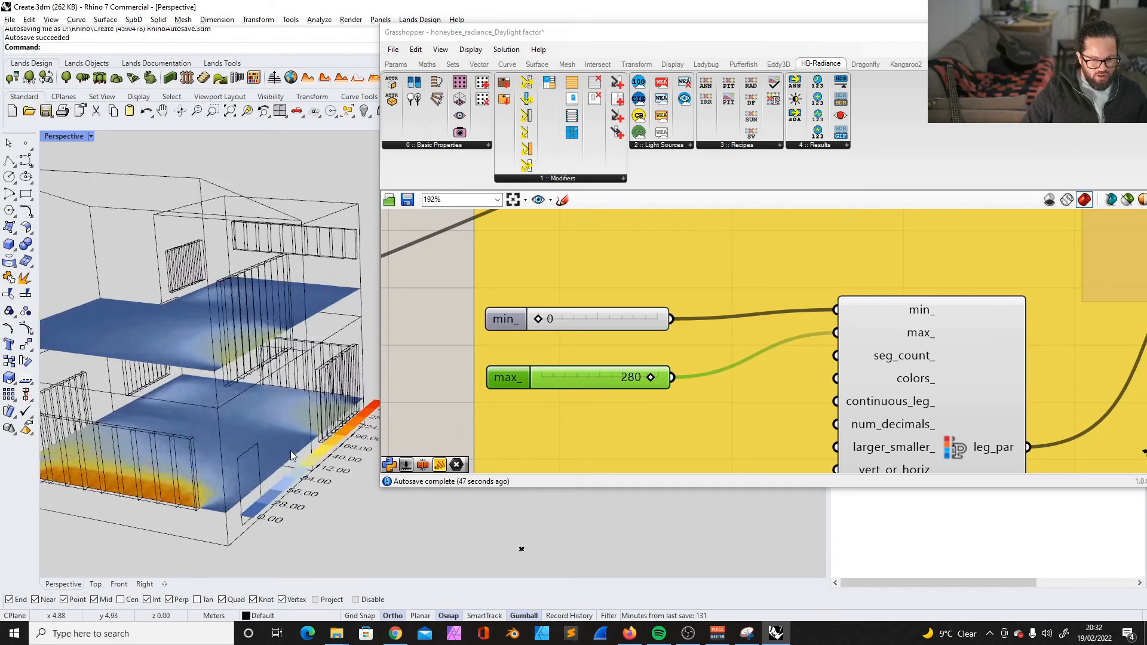
{"action": "scroll", "coordinate": [172, 437], "scroll_direction": "up", "scroll_amount": 5}
{"action": "scroll", "coordinate": [213, 489], "scroll_direction": "down", "scroll_amount": 5}
{"action": "scroll", "coordinate": [218, 491], "scroll_direction": "down", "scroll_amount": 3}
{"action": "right_click_drag", "start_coordinate": [221, 489], "coordinate": [292, 466]}
{"action": "scroll", "coordinate": [299, 495], "scroll_direction": "up", "scroll_amount": 4}
{"action": "scroll", "coordinate": [282, 484], "scroll_direction": "down", "scroll_amount": 5}
{"action": "scroll", "coordinate": [705, 319], "scroll_direction": "down", "scroll_amount": 8}
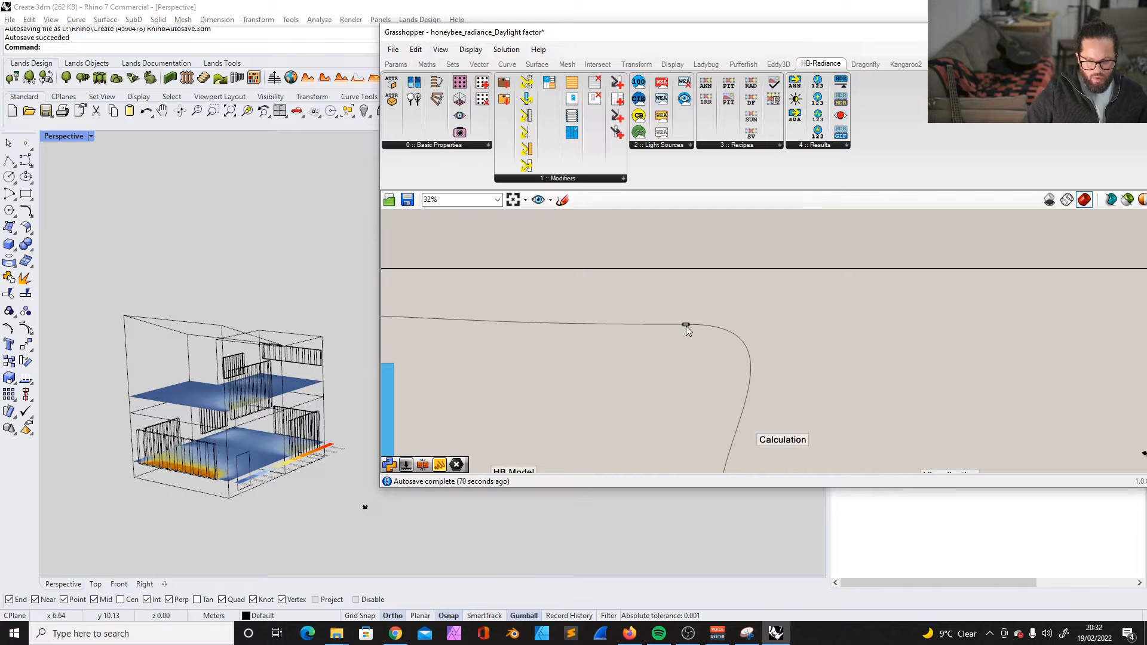
- Reposition the relay on the long wire that runs into the Calculation section
{"action": "left_click_drag", "start_coordinate": [686, 325], "coordinate": [633, 314]}
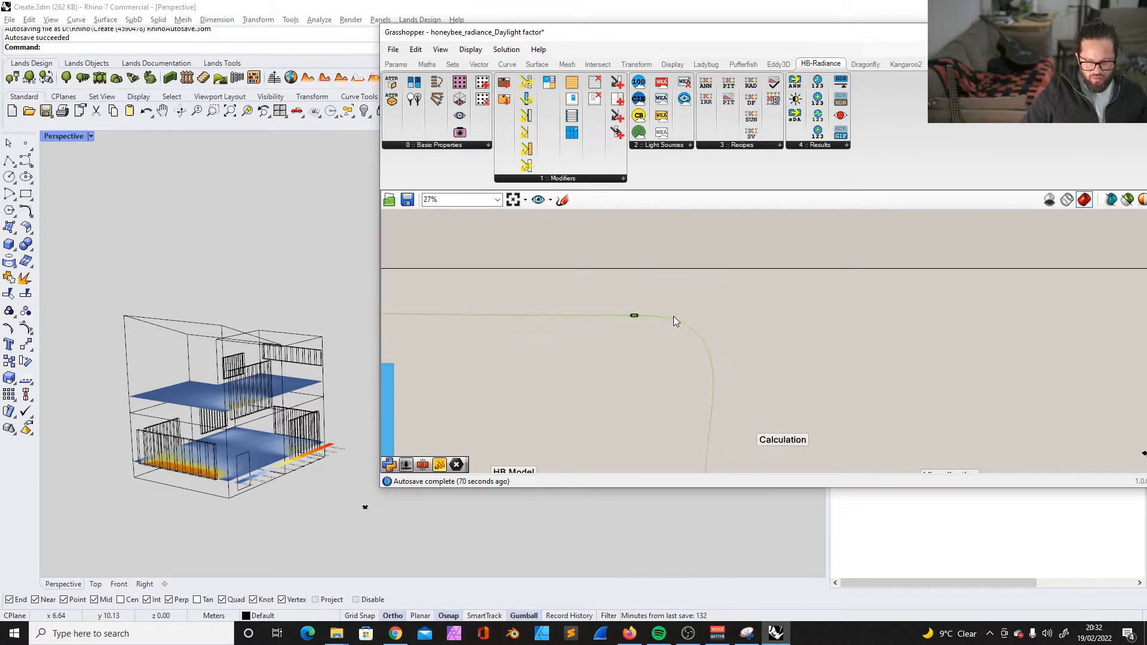
{"action": "scroll", "coordinate": [687, 335], "scroll_direction": "up", "scroll_amount": 6}
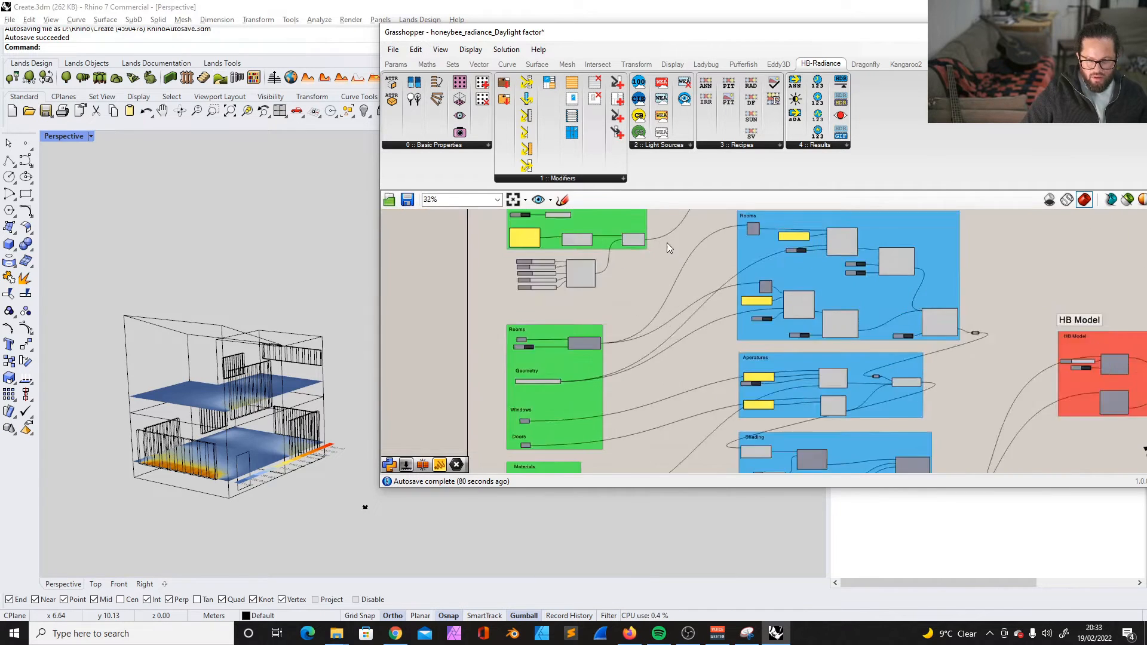
{"action": "scroll", "coordinate": [678, 253], "scroll_direction": "up", "scroll_amount": 4}
{"action": "scroll", "coordinate": [682, 288], "scroll_direction": "down", "scroll_amount": 4}
{"action": "scroll", "coordinate": [770, 279], "scroll_direction": "up", "scroll_amount": 6}
{"action": "scroll", "coordinate": [799, 322], "scroll_direction": "up", "scroll_amount": 2}
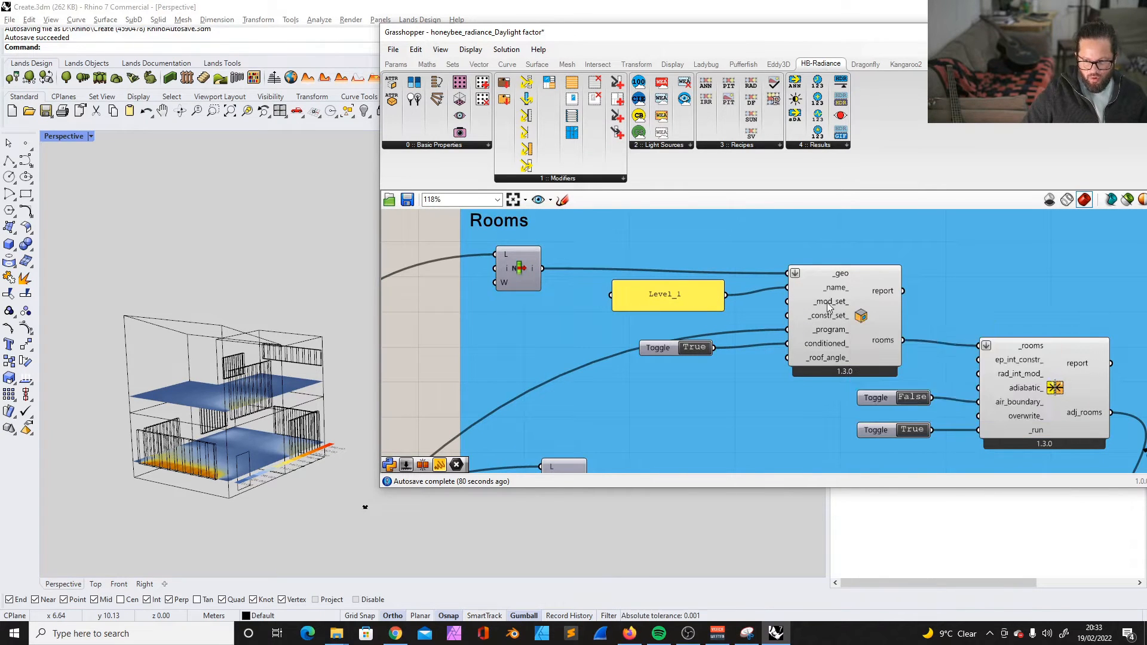
- Shift the list item component, the Level_1 panel and the conditioned toggle to make space beside the Level_1 room component
{"action": "scroll", "coordinate": [616, 272], "scroll_direction": "down", "scroll_amount": 3}
{"action": "scroll", "coordinate": [526, 308], "scroll_direction": "up", "scroll_amount": 4}
{"action": "left_click", "coordinate": [532, 312]}
{"action": "left_click_drag", "start_coordinate": [533, 312], "coordinate": [517, 297]}
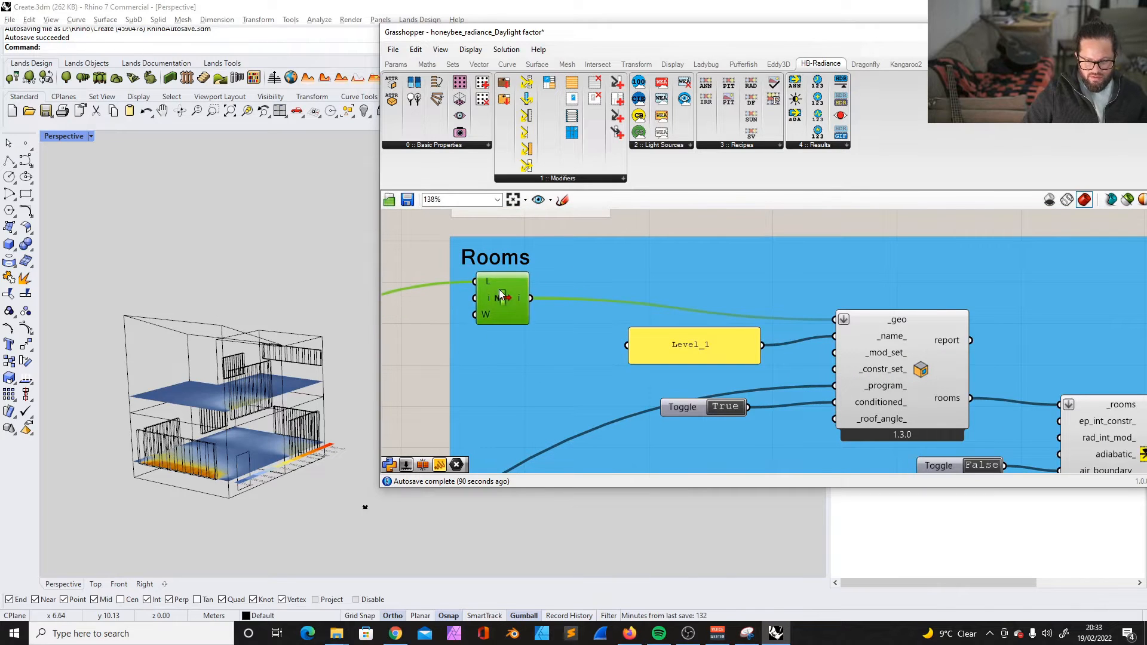
{"action": "left_click_drag", "start_coordinate": [675, 340], "coordinate": [604, 331]}
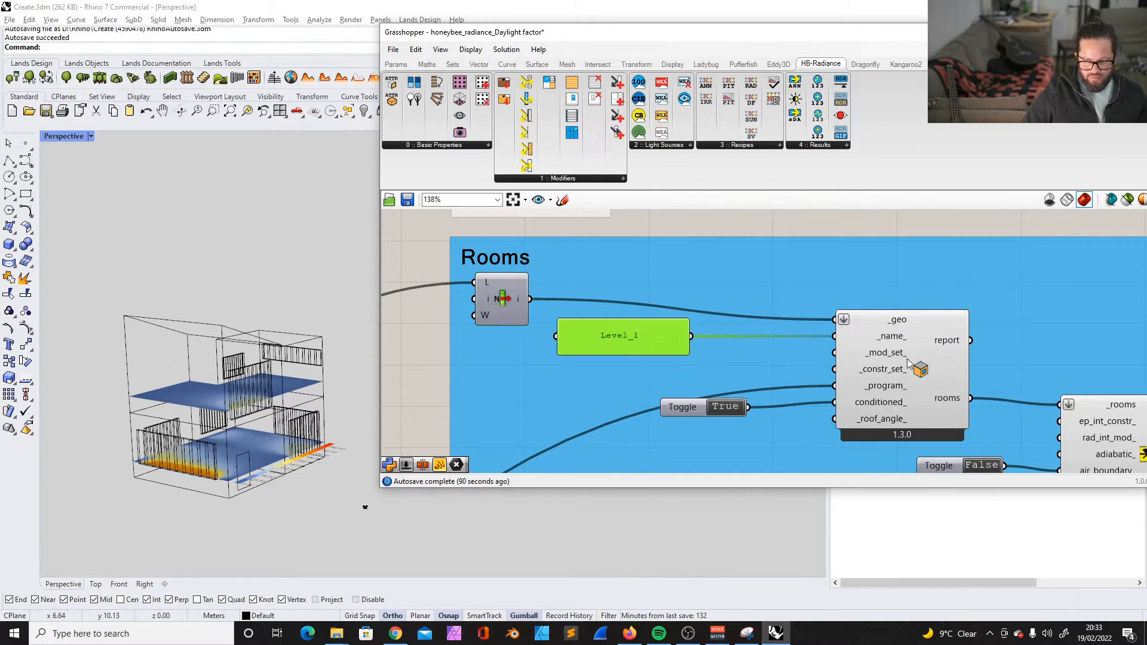
{"action": "mouse_move", "coordinate": [885, 357]}
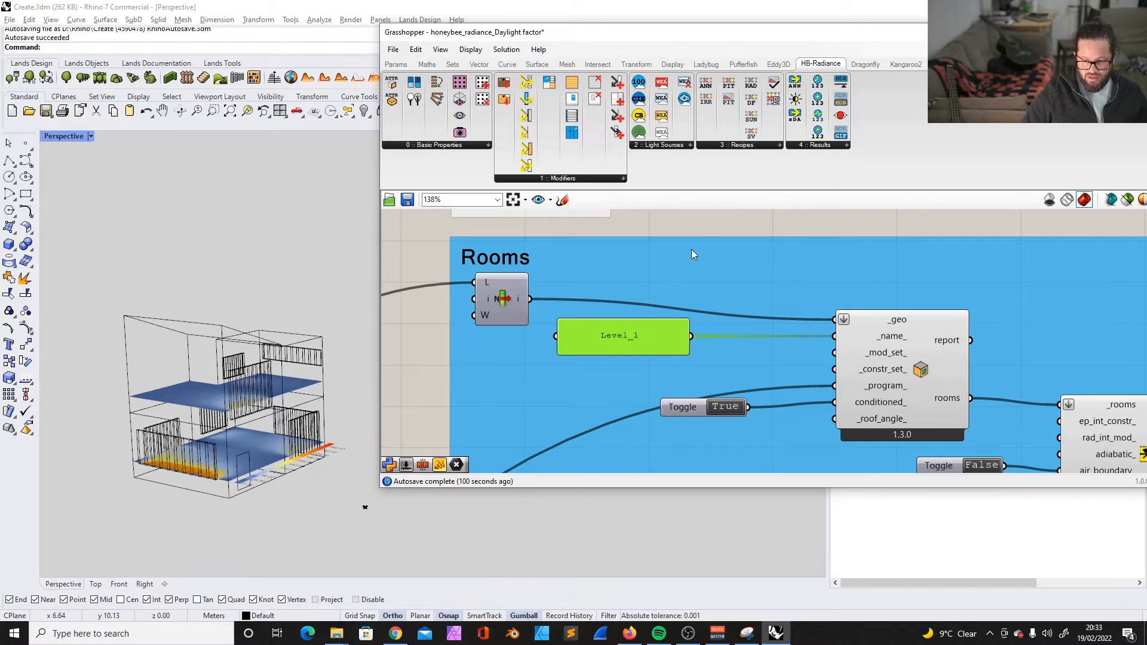
{"action": "left_click", "coordinate": [707, 227]}
{"action": "left_click_drag", "start_coordinate": [724, 414], "coordinate": [713, 449]}
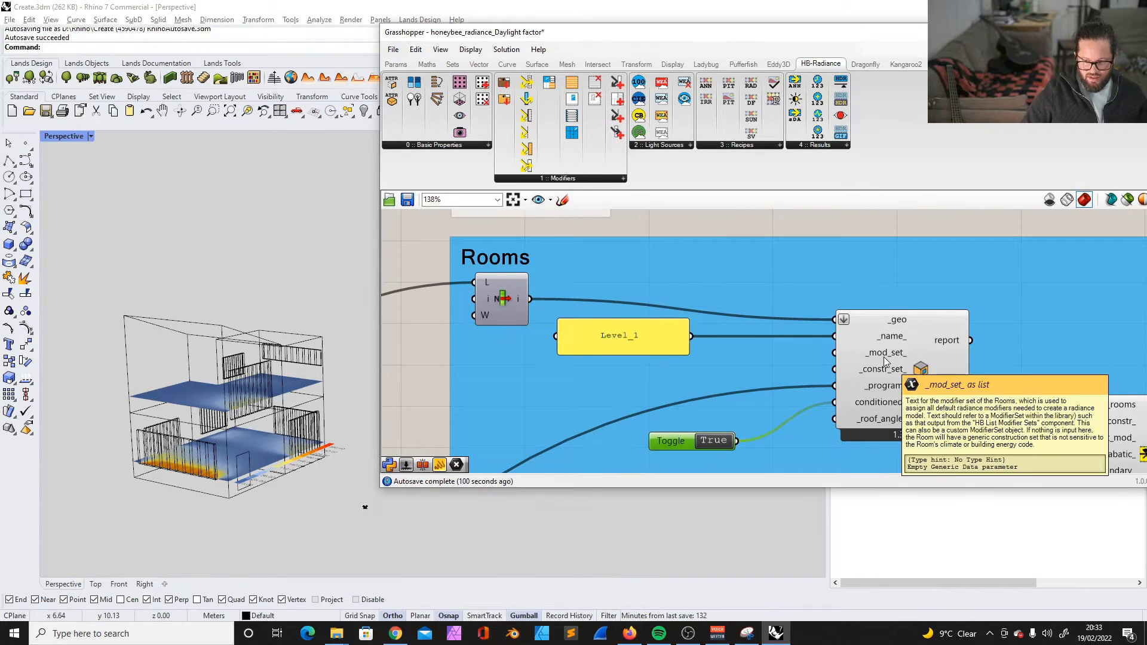
- Add an HB Search Modifier Sets component below the Level_1 panel in the Rooms group
{"action": "left_click", "coordinate": [623, 335]}
{"action": "left_click_drag", "start_coordinate": [595, 38], "coordinate": [567, 39]}
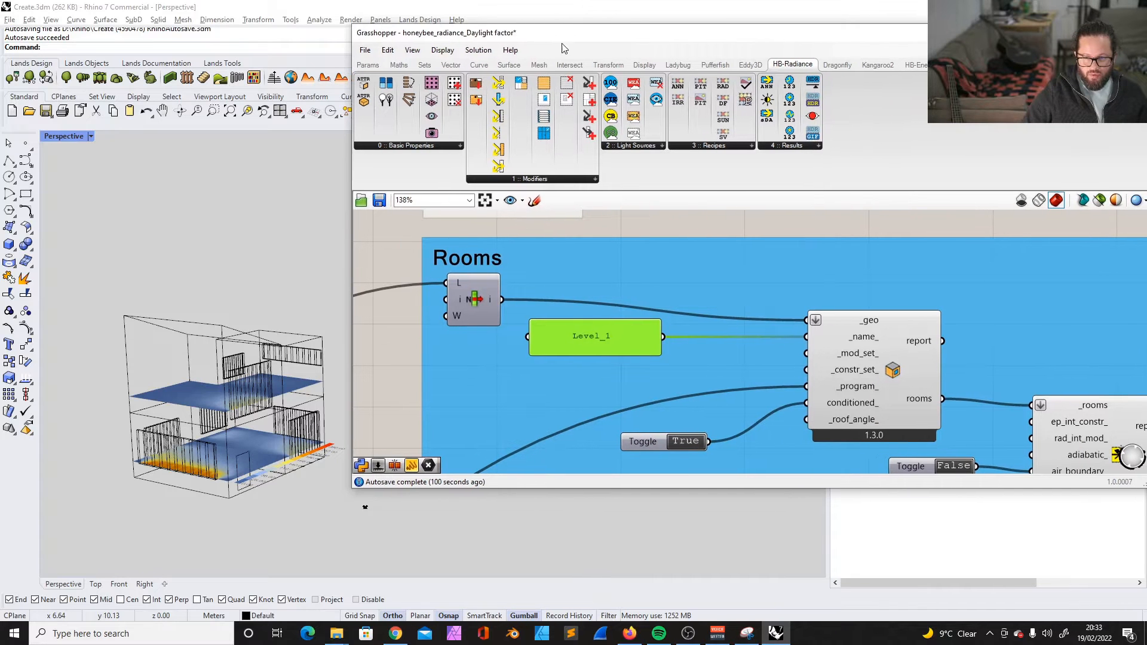
{"action": "left_click", "coordinate": [524, 179]}
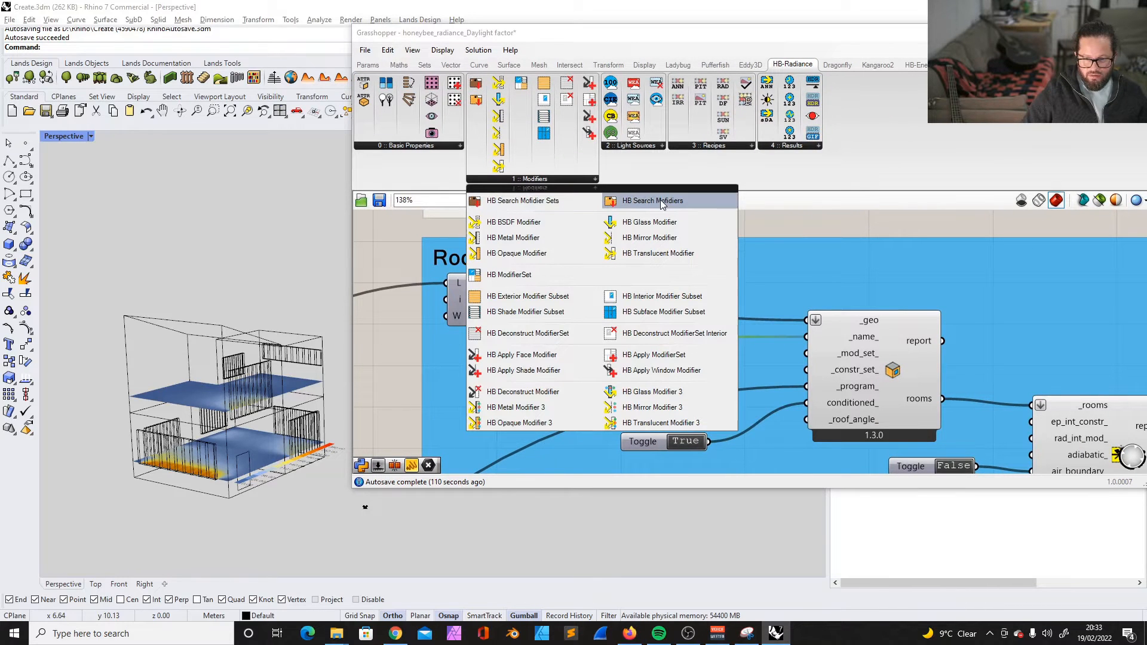
{"action": "left_click_drag", "start_coordinate": [610, 201], "coordinate": [497, 401]}
{"action": "mouse_move", "coordinate": [523, 407]}
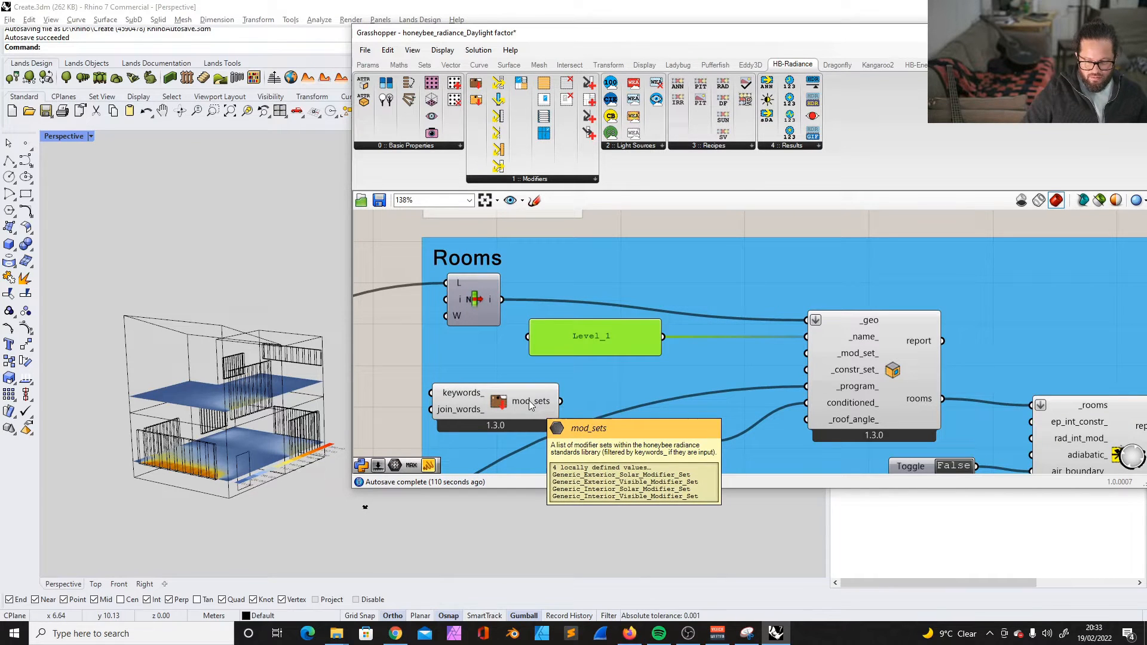
{"action": "left_click_drag", "start_coordinate": [529, 406], "coordinate": [531, 397]}
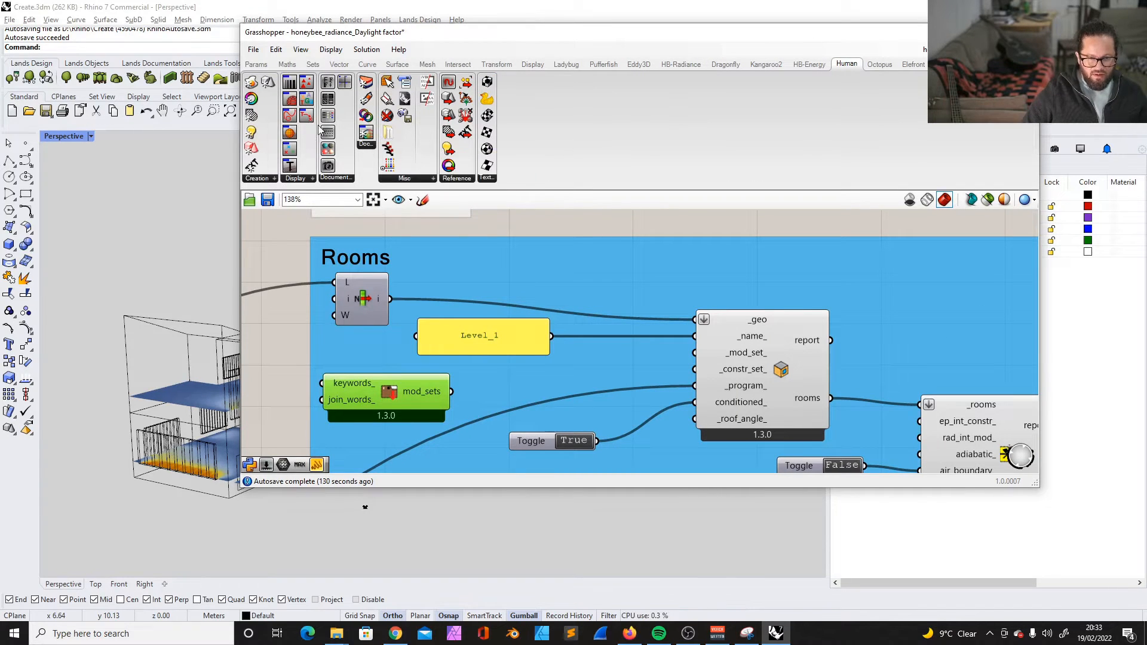
- Add a Human Item Selector and feed it from the mod_sets output of the modifier set search
{"action": "left_click_drag", "start_coordinate": [404, 84], "coordinate": [357, 354]}
{"action": "scroll", "coordinate": [515, 364], "scroll_direction": "up", "scroll_amount": 5}
{"action": "scroll", "coordinate": [503, 351], "scroll_direction": "down", "scroll_amount": 7}
{"action": "scroll", "coordinate": [442, 369], "scroll_direction": "up", "scroll_amount": 2}
{"action": "left_click_drag", "start_coordinate": [621, 346], "coordinate": [529, 347]}
{"action": "scroll", "coordinate": [606, 351], "scroll_direction": "down", "scroll_amount": 8}
{"action": "scroll", "coordinate": [586, 349], "scroll_direction": "up", "scroll_amount": 2}
{"action": "left_click", "coordinate": [559, 342], "text": "shift"}
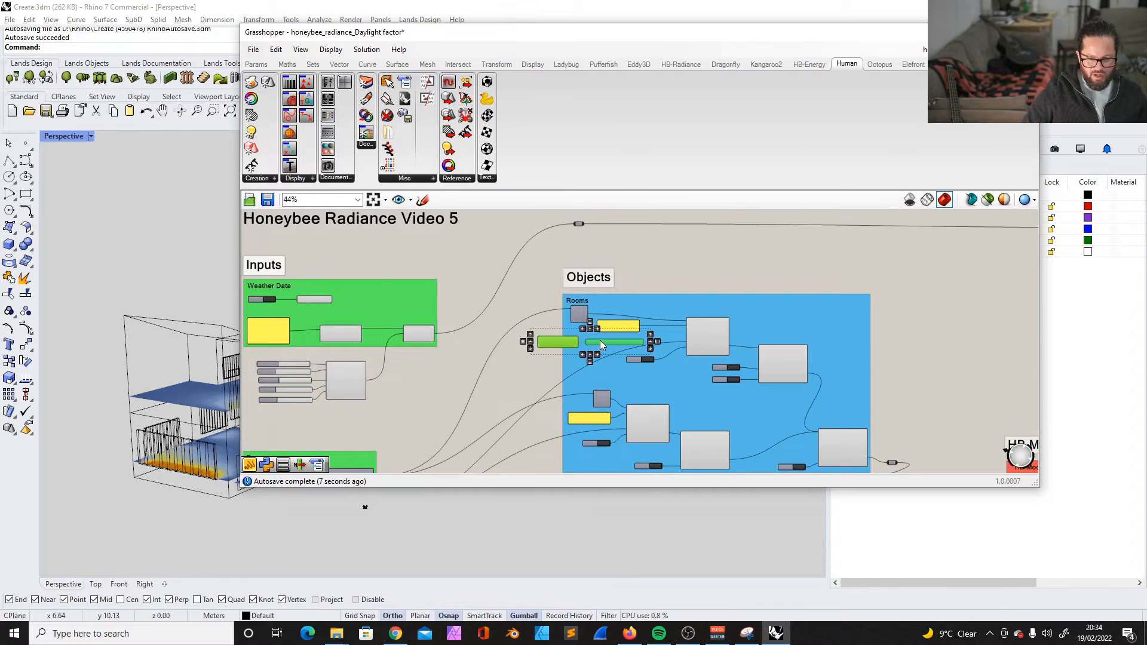
- Move the modifier set search and its item selector into the green geometry inputs group
{"action": "scroll", "coordinate": [600, 339], "scroll_direction": "down", "scroll_amount": 4}
{"action": "scroll", "coordinate": [576, 356], "scroll_direction": "up", "scroll_amount": 3}
{"action": "left_click_drag", "start_coordinate": [614, 296], "coordinate": [382, 433]}
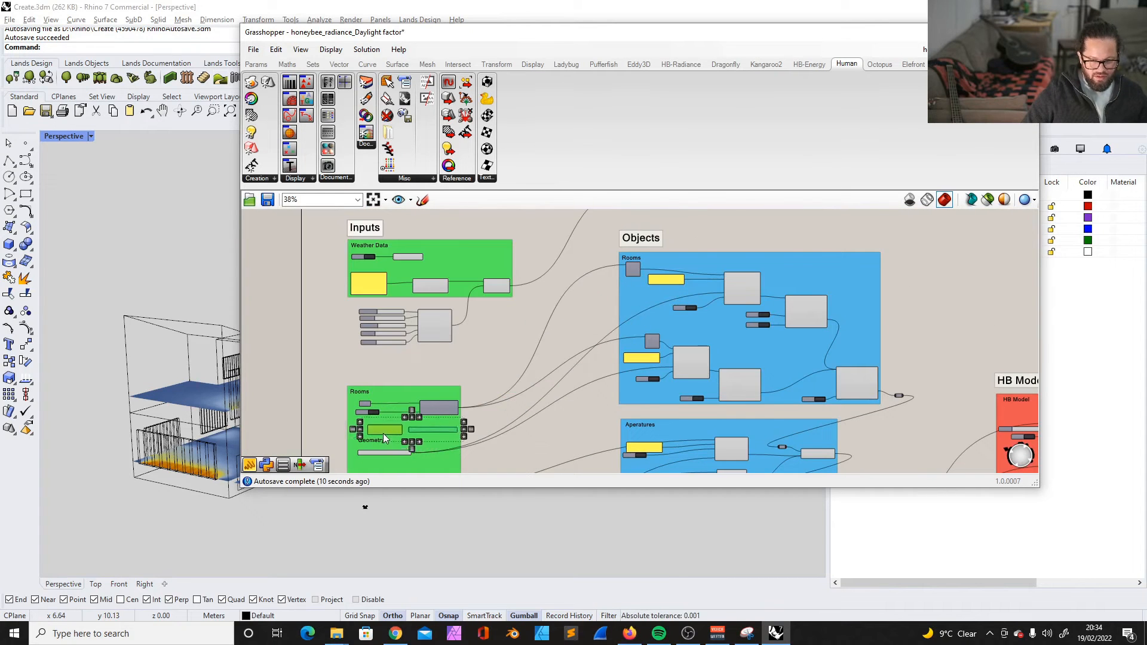
{"action": "scroll", "coordinate": [401, 423], "scroll_direction": "up", "scroll_amount": 4}
{"action": "right_click_drag", "start_coordinate": [403, 423], "coordinate": [483, 314]}
{"action": "left_click_drag", "start_coordinate": [428, 335], "coordinate": [391, 426]}
- Rearrange the inputs group labels, with Geometry above the solids component and Rooms above the building programs selector
{"action": "left_click", "coordinate": [407, 354]}
{"action": "left_click", "coordinate": [406, 381], "text": "shift"}
{"action": "left_click_drag", "start_coordinate": [407, 381], "coordinate": [445, 285]}
{"action": "left_click", "coordinate": [497, 388]}
{"action": "scroll", "coordinate": [497, 388], "scroll_direction": "down", "scroll_amount": 3}
{"action": "scroll", "coordinate": [472, 381], "scroll_direction": "up", "scroll_amount": 3}
{"action": "left_click_drag", "start_coordinate": [402, 251], "coordinate": [410, 337]}
{"action": "left_click_drag", "start_coordinate": [451, 291], "coordinate": [425, 248]}
{"action": "left_click", "coordinate": [466, 322], "text": "shift"}
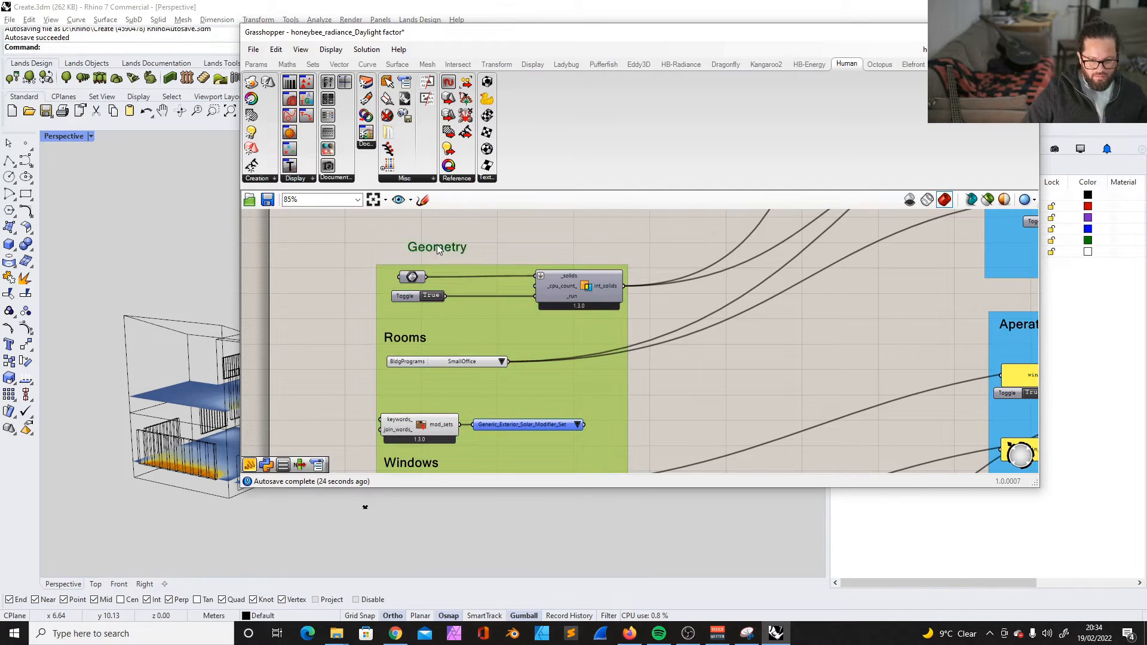
- Rename the Rooms label above the building programs selector as Programs
{"action": "double_click", "coordinate": [406, 339]}
{"action": "type", "text": "Programs"}
{"action": "left_click", "coordinate": [440, 404]}
{"action": "scroll", "coordinate": [427, 346], "scroll_direction": "down", "scroll_amount": 2}
{"action": "scroll", "coordinate": [466, 389], "scroll_direction": "up", "scroll_amount": 3}
{"action": "left_click_drag", "start_coordinate": [491, 417], "coordinate": [479, 372]}
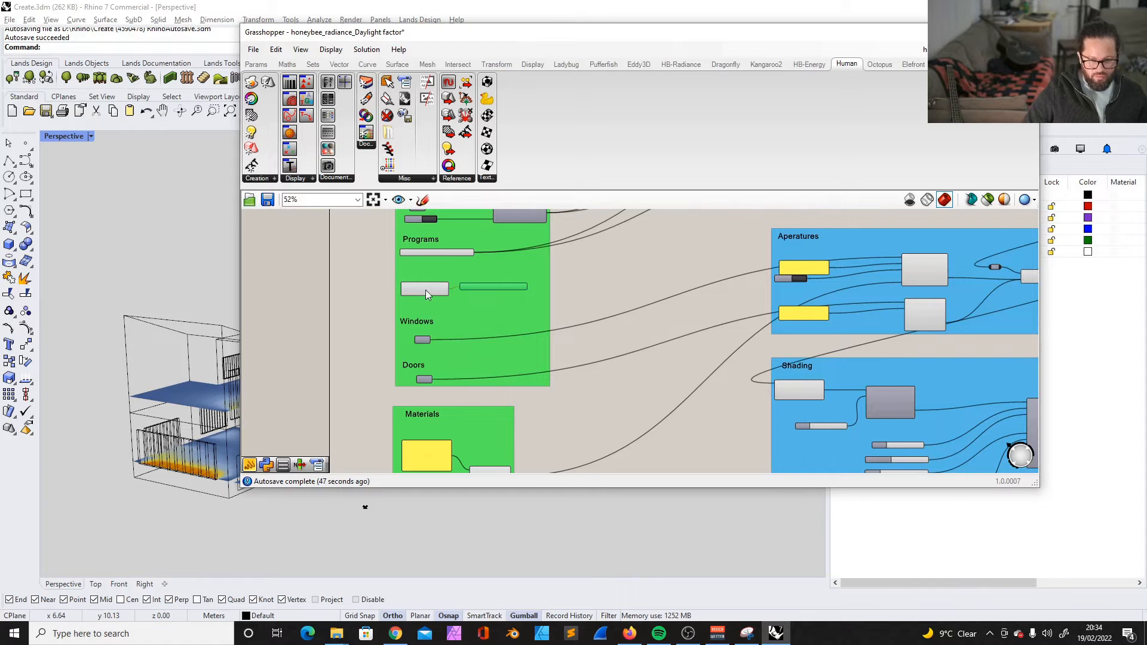
- Move the modifier set search and item selector into the Materials group and retitle that group Modifiers
{"action": "left_click", "coordinate": [425, 289]}
{"action": "left_click", "coordinate": [475, 285], "text": "shift"}
{"action": "key", "text": "Delete"}
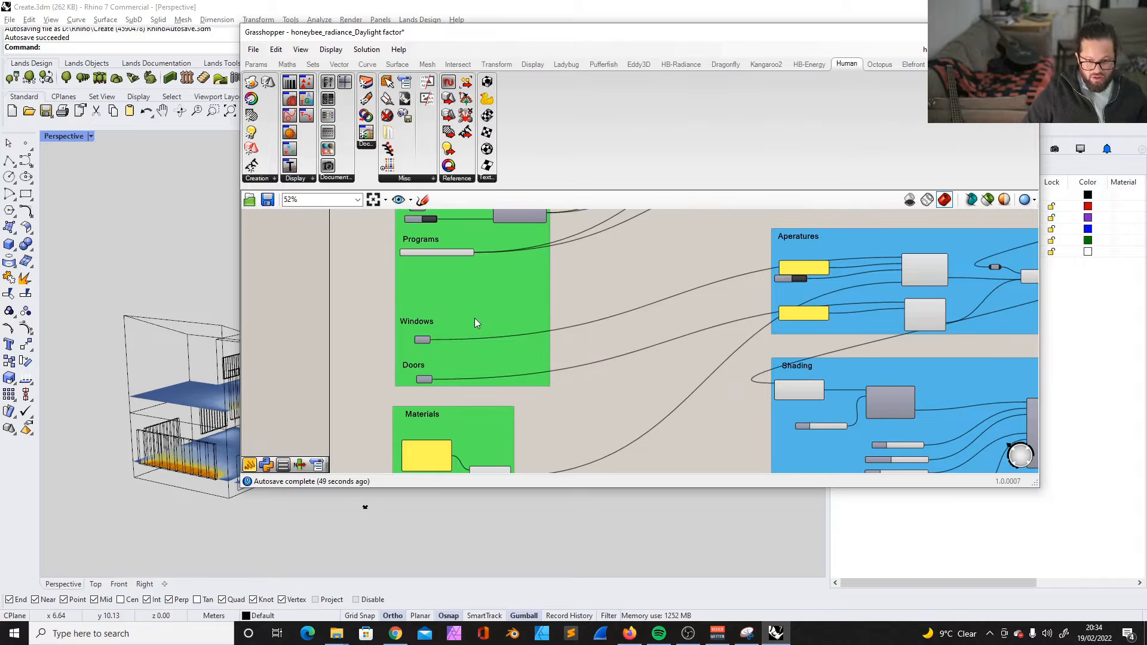
{"action": "scroll", "coordinate": [402, 397], "scroll_direction": "up", "scroll_amount": 3}
{"action": "double_click", "coordinate": [439, 296]}
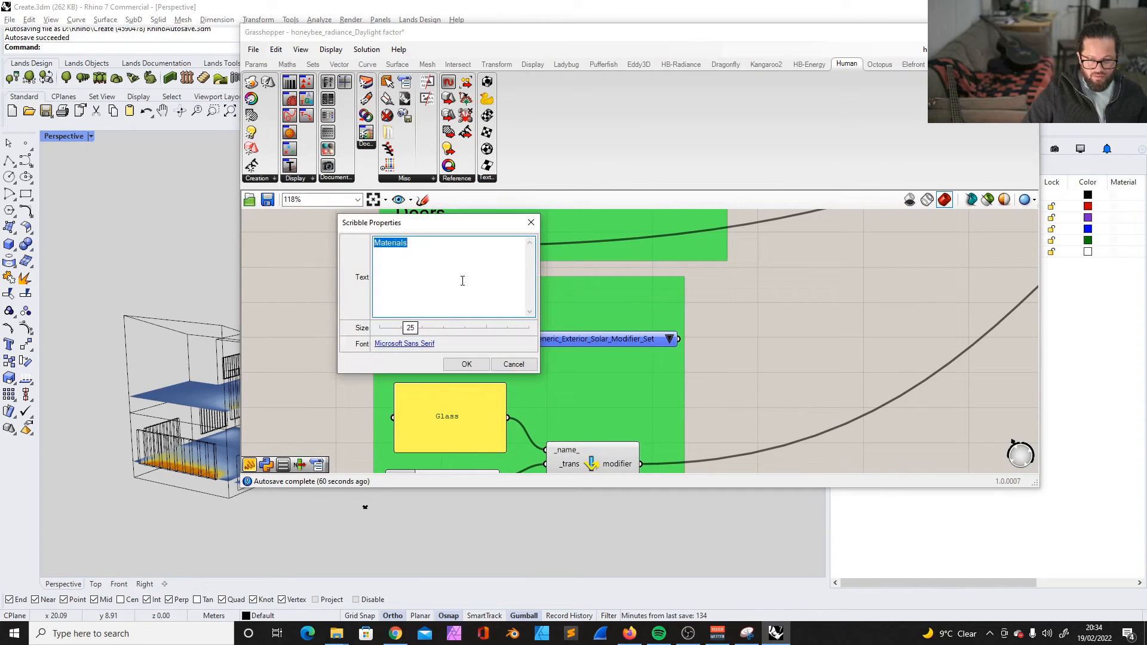
{"action": "type", "text": "Modifiers"}
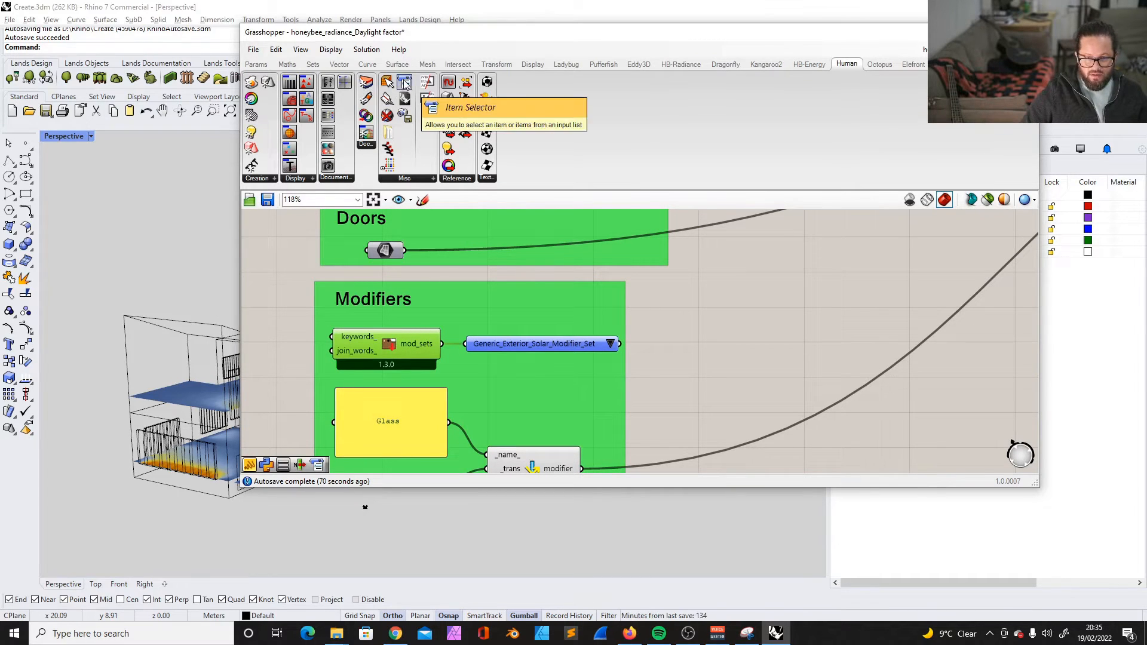
- Connect the modifier set selector to the Level_1 room's _mod_set_ input and close the queenbee console window
{"action": "scroll", "coordinate": [596, 350], "scroll_direction": "down", "scroll_amount": 3}
{"action": "scroll", "coordinate": [597, 350], "scroll_direction": "up", "scroll_amount": 3}
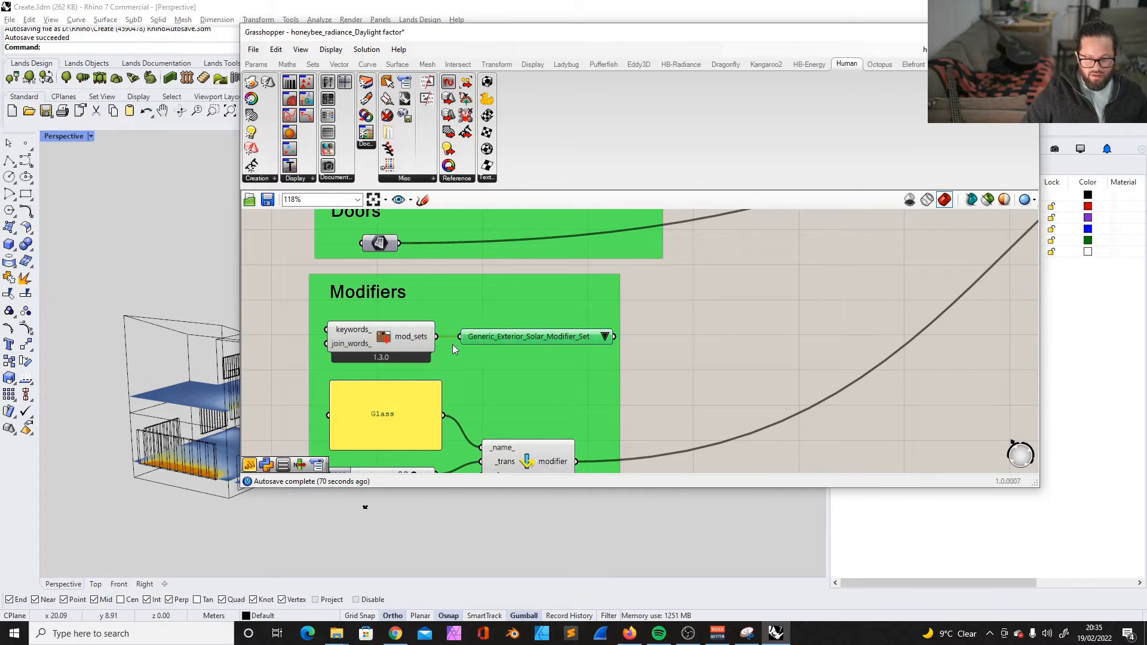
{"action": "scroll", "coordinate": [453, 344], "scroll_direction": "down", "scroll_amount": 6}
{"action": "scroll", "coordinate": [556, 368], "scroll_direction": "down", "scroll_amount": 2}
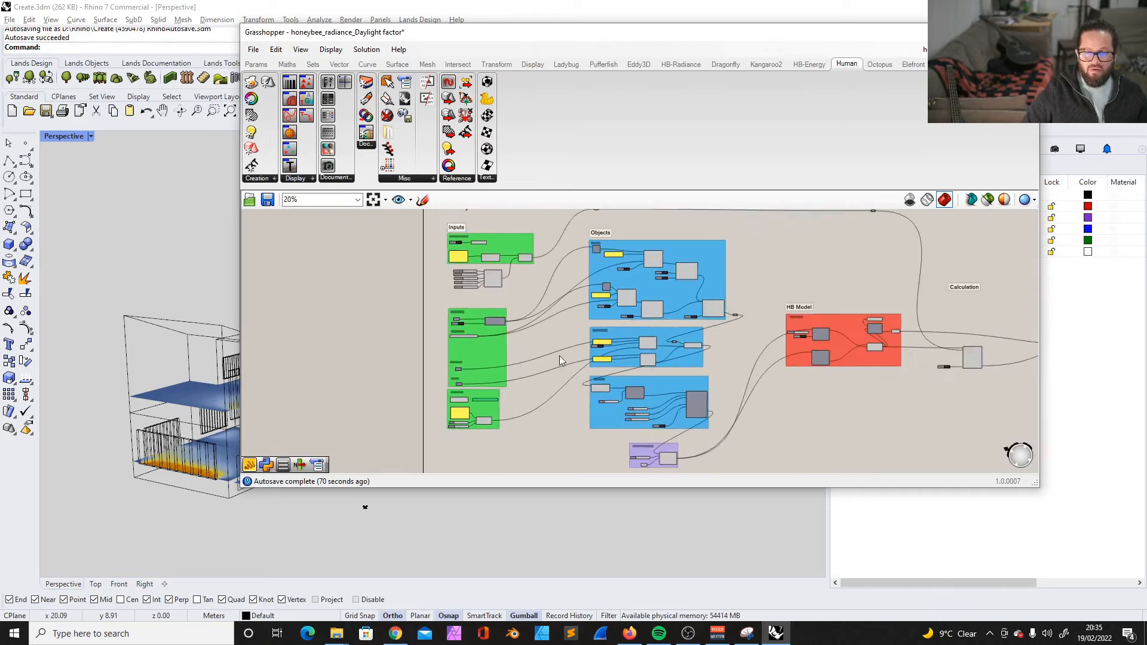
{"action": "scroll", "coordinate": [647, 267], "scroll_direction": "up", "scroll_amount": 8}
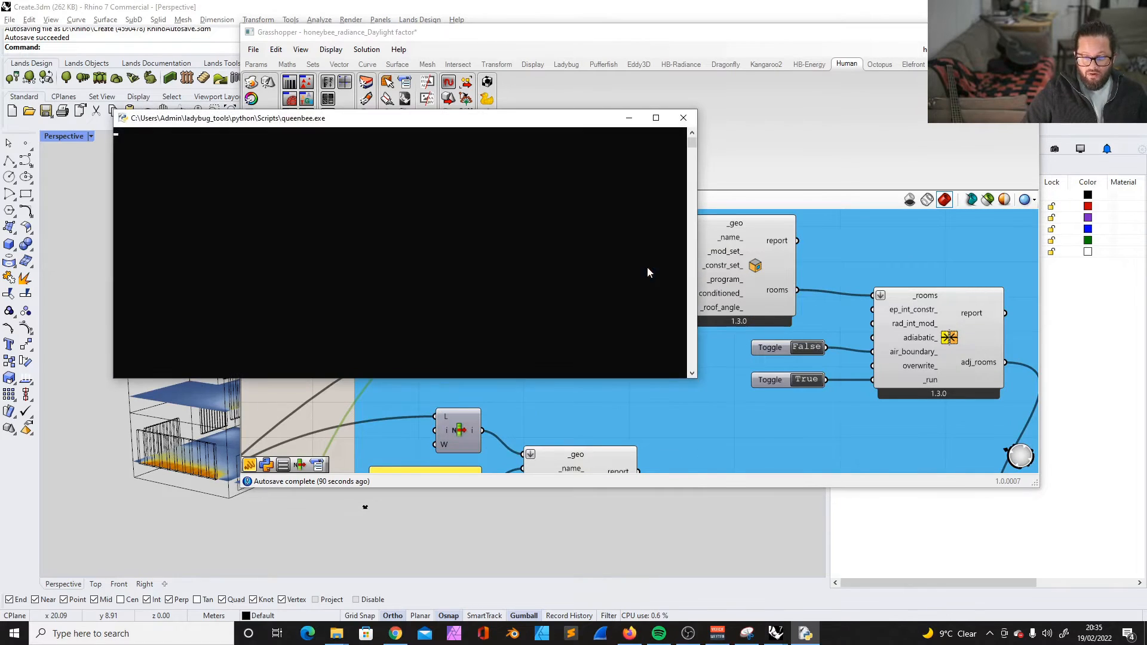
{"action": "left_click", "coordinate": [683, 118]}
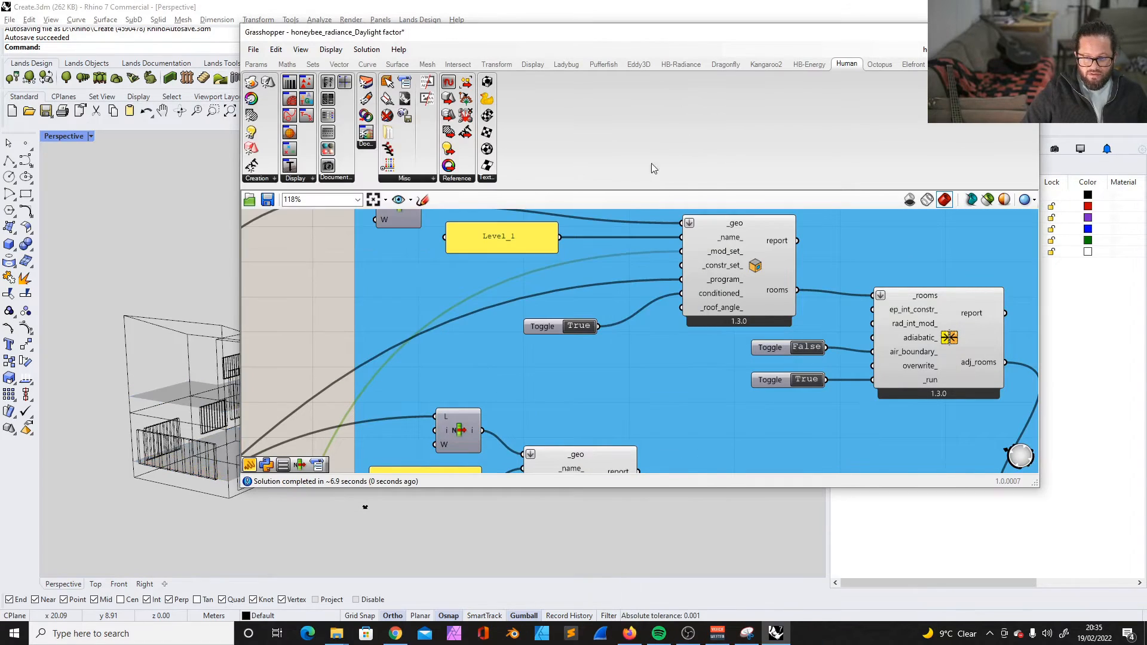
- Set the annual irradiance component's run toggle to False
{"action": "scroll", "coordinate": [572, 267], "scroll_direction": "down", "scroll_amount": 8}
{"action": "scroll", "coordinate": [394, 418], "scroll_direction": "up", "scroll_amount": 8}
{"action": "left_click", "coordinate": [358, 382]}
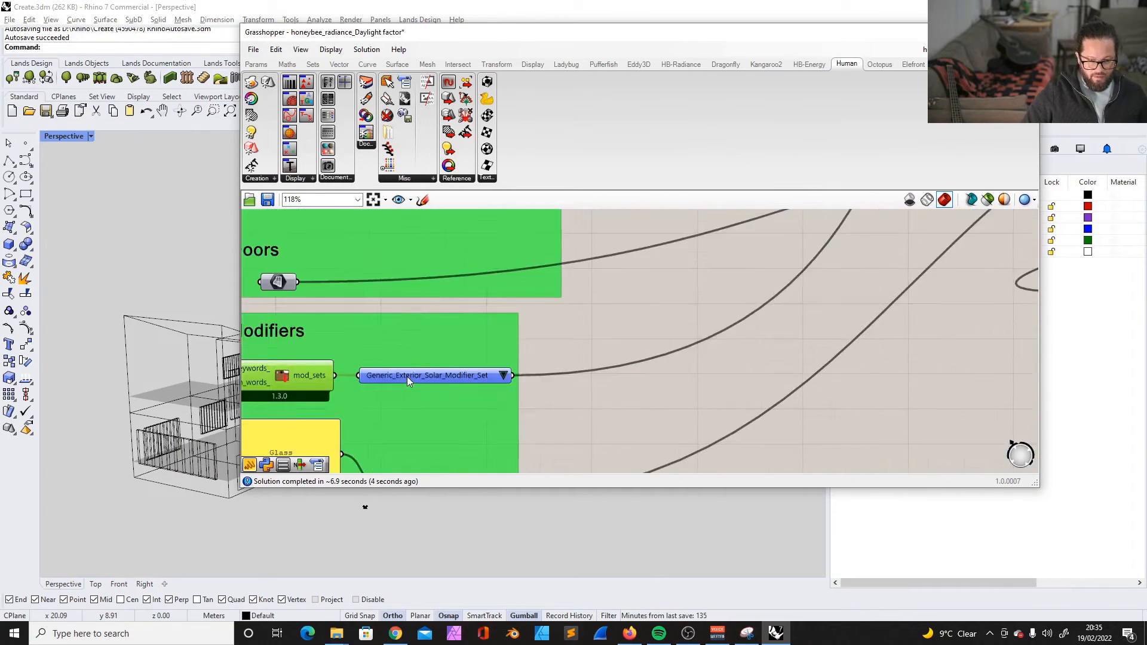
{"action": "scroll", "coordinate": [418, 369], "scroll_direction": "down", "scroll_amount": 10}
{"action": "scroll", "coordinate": [717, 344], "scroll_direction": "up", "scroll_amount": 10}
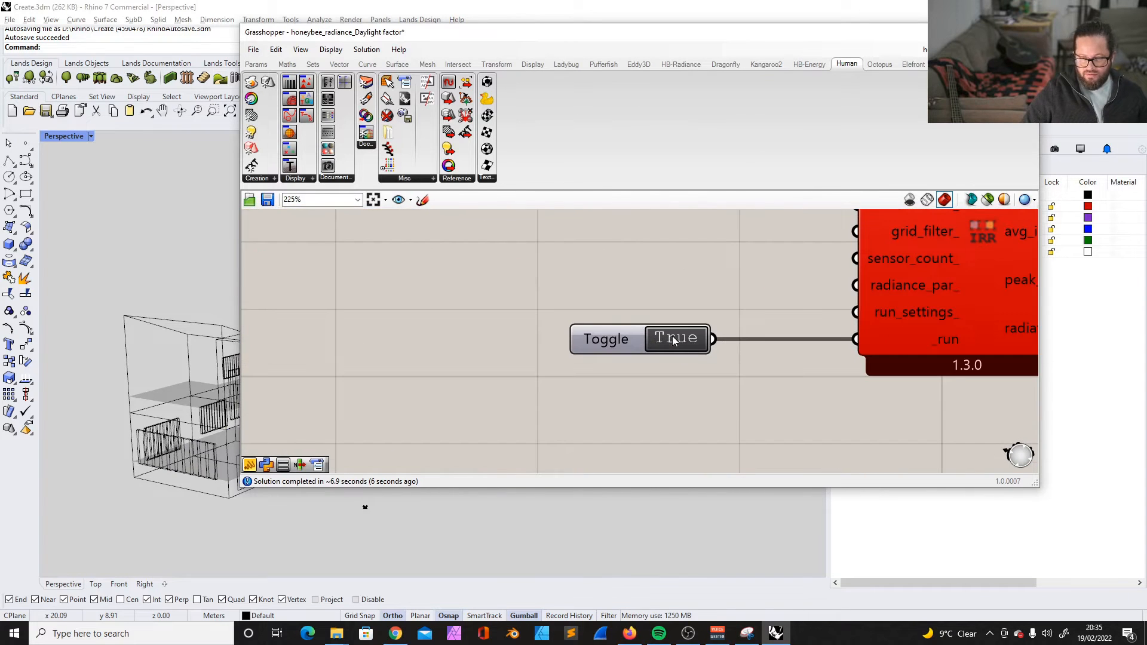
{"action": "left_click", "coordinate": [681, 342]}
{"action": "scroll", "coordinate": [744, 367], "scroll_direction": "down", "scroll_amount": 10}
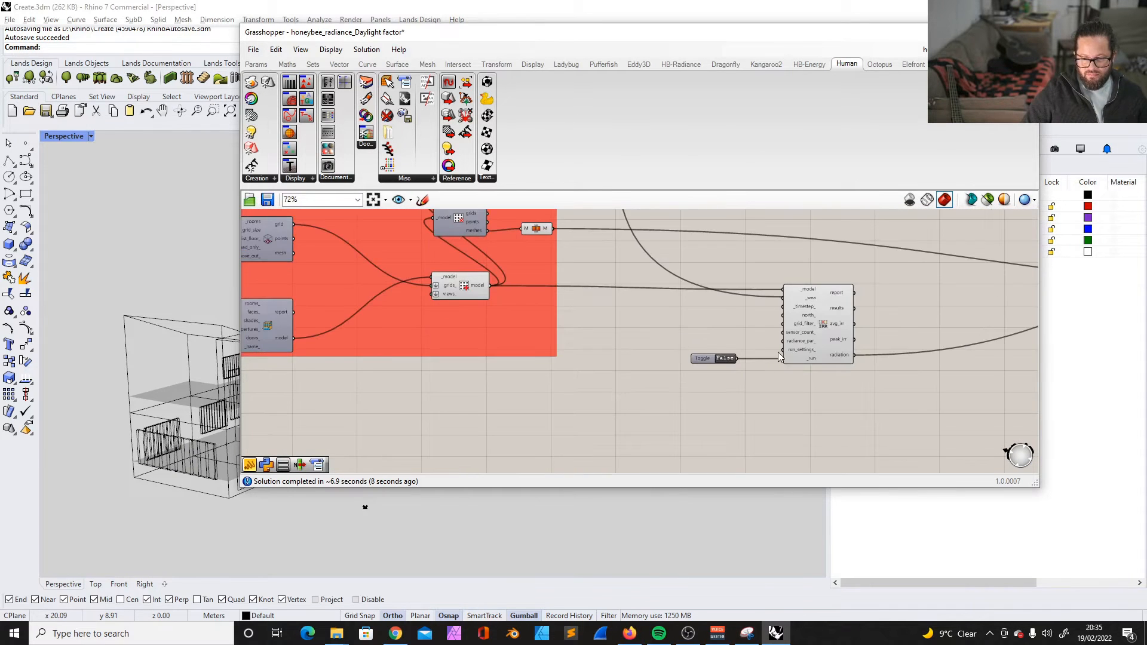
- Connect the modifier set selector to the Ground level room's _mod_set_ input
{"action": "scroll", "coordinate": [778, 352], "scroll_direction": "down", "scroll_amount": 3}
{"action": "scroll", "coordinate": [467, 324], "scroll_direction": "up", "scroll_amount": 7}
{"action": "scroll", "coordinate": [488, 374], "scroll_direction": "down", "scroll_amount": 4}
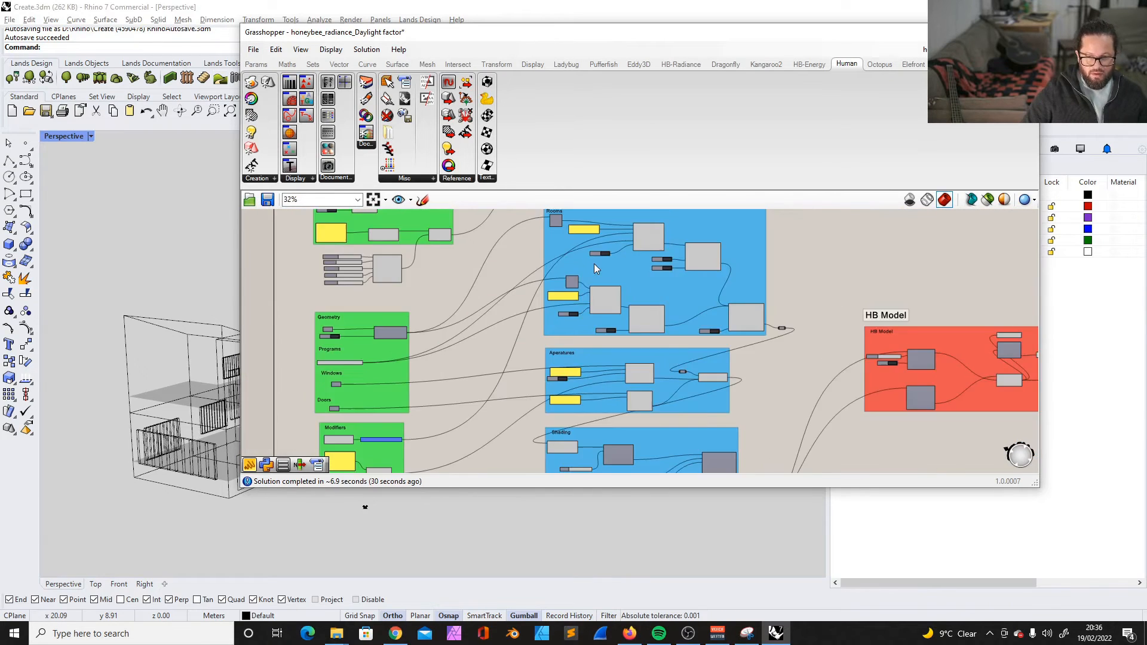
{"action": "scroll", "coordinate": [594, 264], "scroll_direction": "up", "scroll_amount": 3}
{"action": "scroll", "coordinate": [599, 297], "scroll_direction": "up", "scroll_amount": 4}
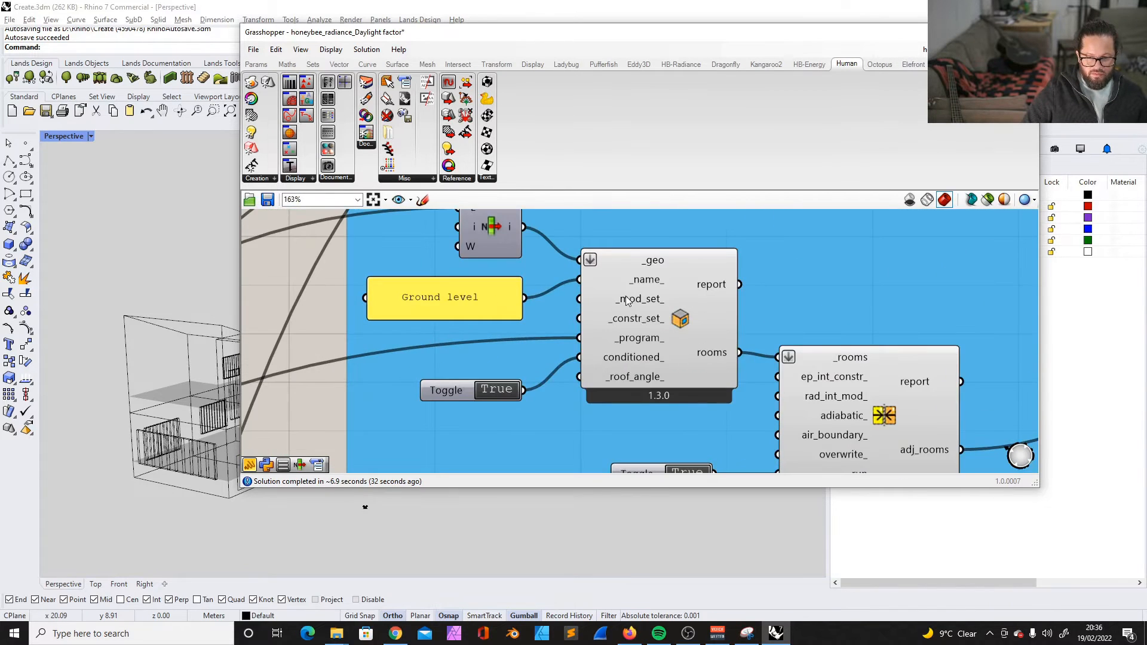
{"action": "scroll", "coordinate": [626, 300], "scroll_direction": "down", "scroll_amount": 6}
{"action": "scroll", "coordinate": [477, 417], "scroll_direction": "up", "scroll_amount": 5}
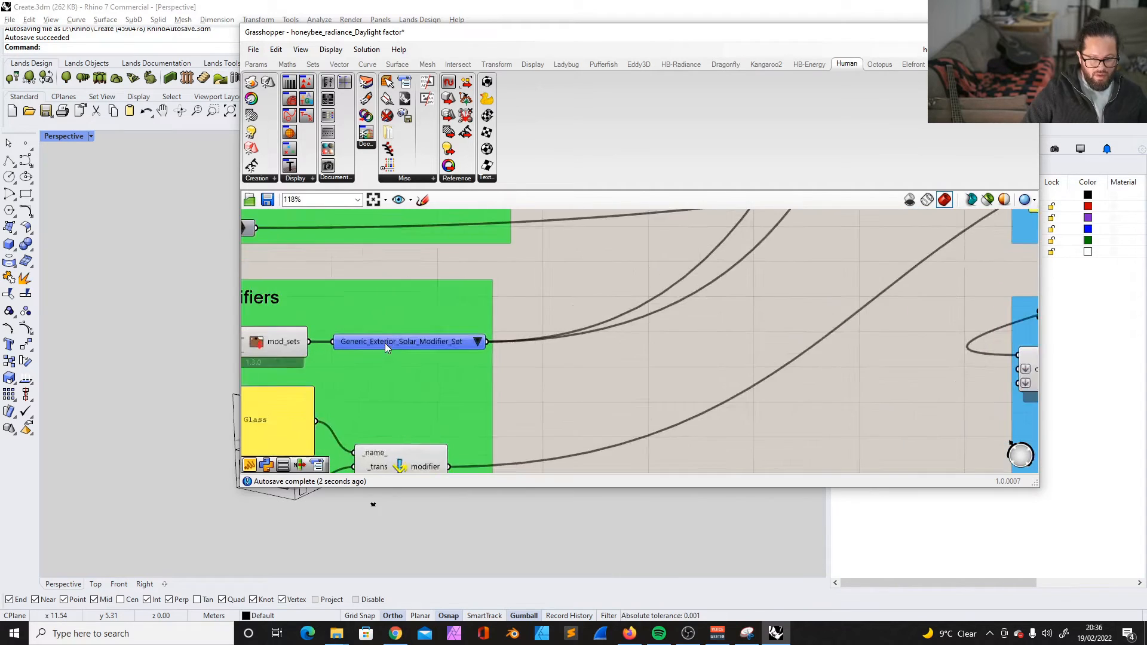
- Set the modifier set selector to Generic_Interior_Solar_Modifier_Set
{"action": "scroll", "coordinate": [433, 343], "scroll_direction": "up", "scroll_amount": 1}
{"action": "left_click", "coordinate": [495, 342]}
{"action": "left_click", "coordinate": [376, 345]}
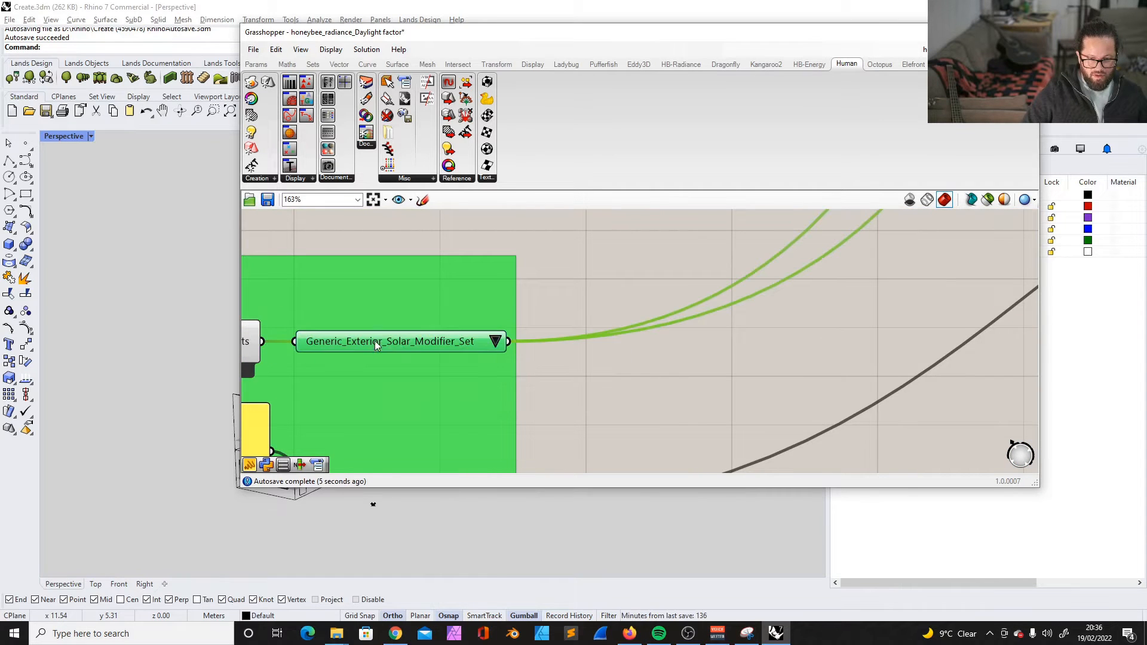
{"action": "left_click", "coordinate": [496, 342]}
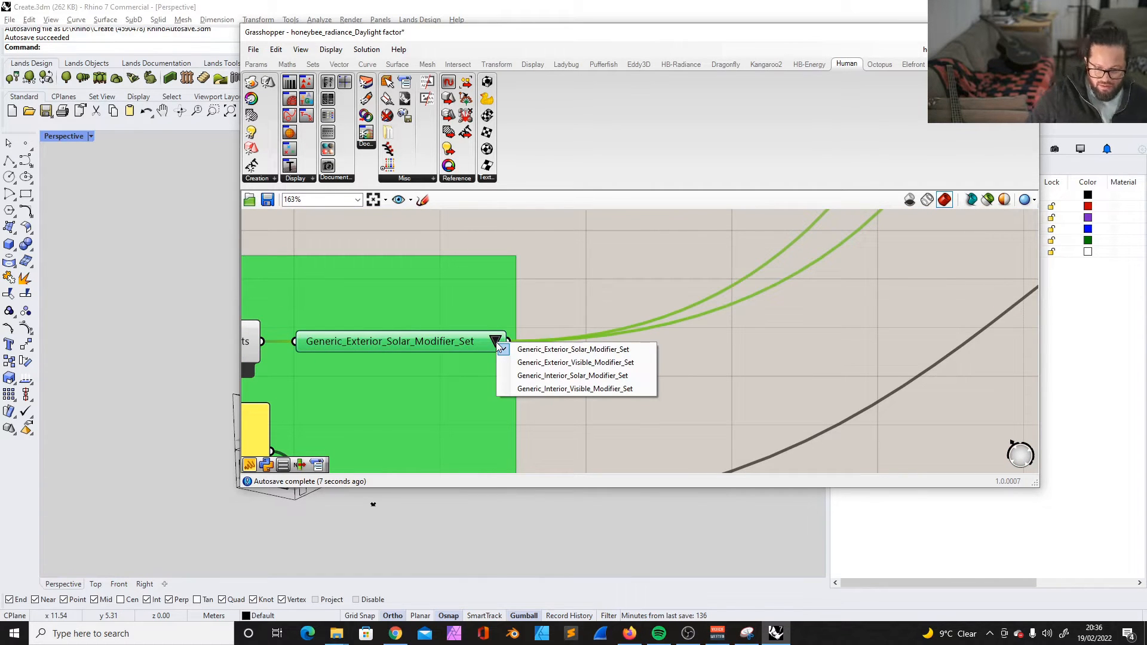
{"action": "left_click", "coordinate": [573, 383]}
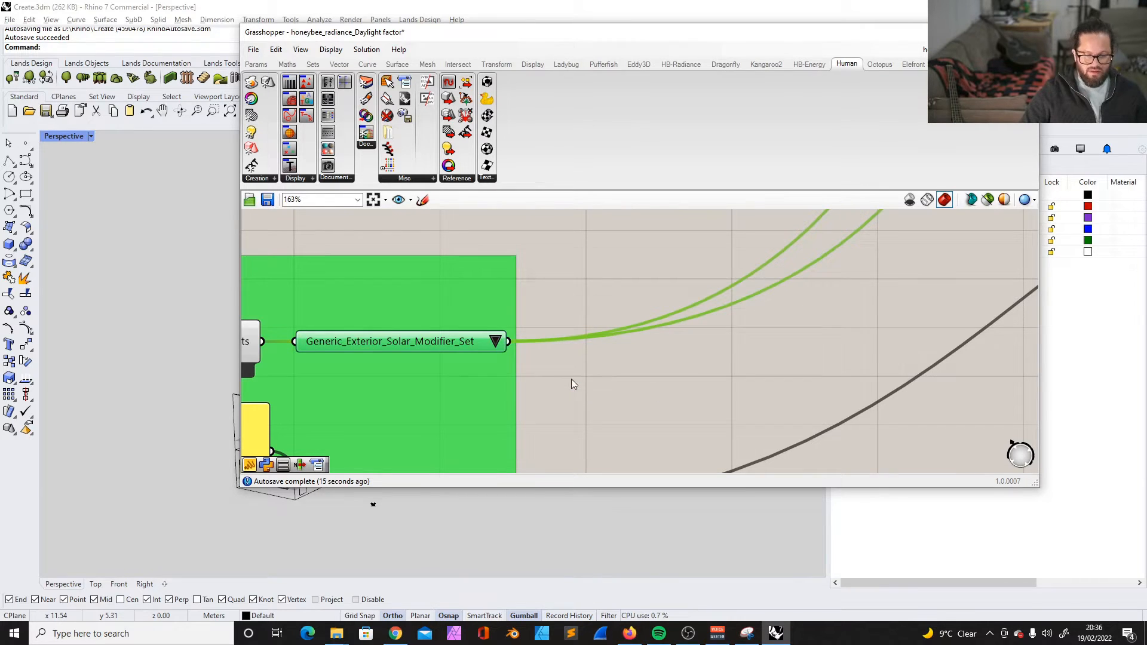
{"action": "scroll", "coordinate": [424, 324], "scroll_direction": "down", "scroll_amount": 3}
{"action": "scroll", "coordinate": [425, 325], "scroll_direction": "up", "scroll_amount": 3}
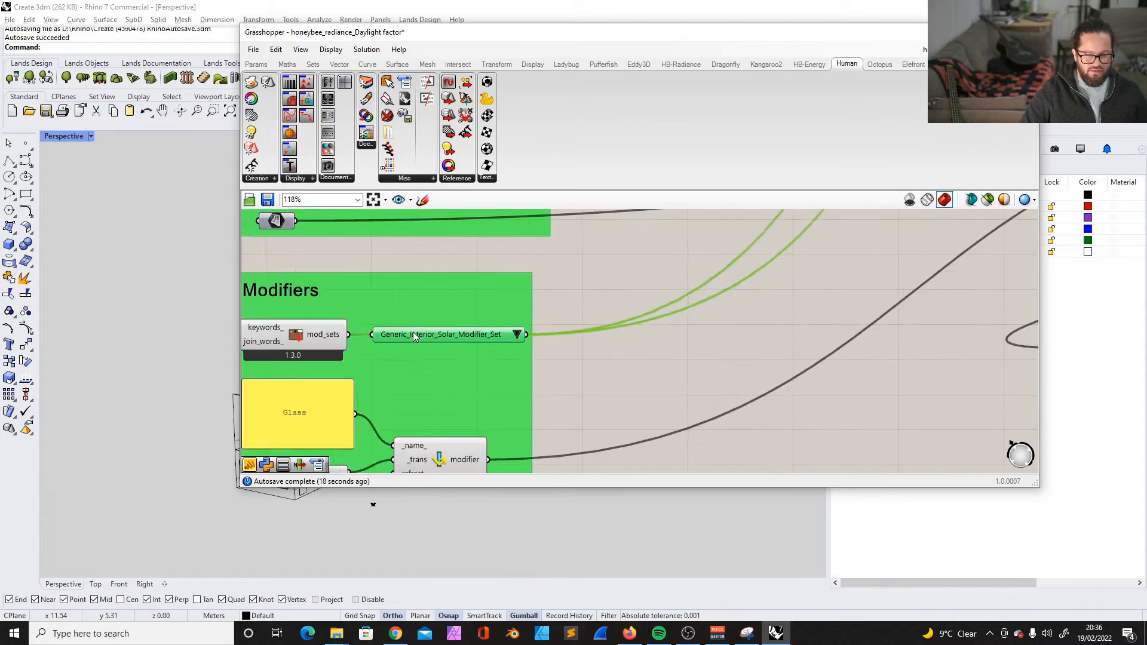
{"action": "left_click_drag", "start_coordinate": [378, 314], "coordinate": [371, 321]}
{"action": "left_click", "coordinate": [540, 328]}
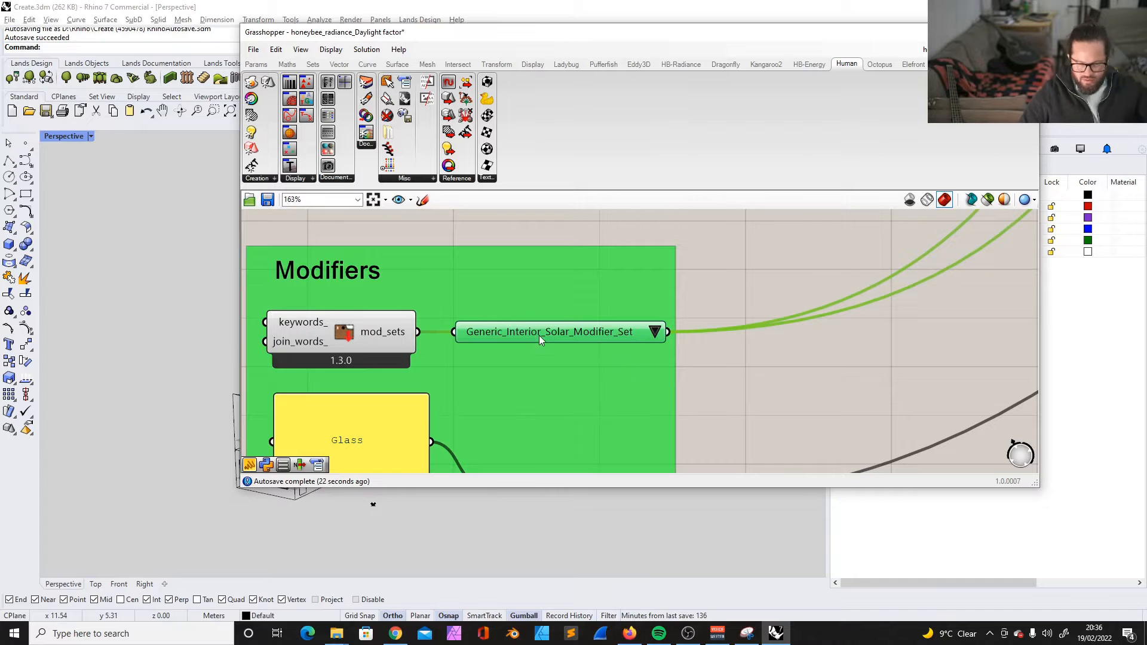
- Examine the HB Model and Shading groups, particularly the first shading component and its shade inputs
{"action": "scroll", "coordinate": [549, 345], "scroll_direction": "down", "scroll_amount": 8}
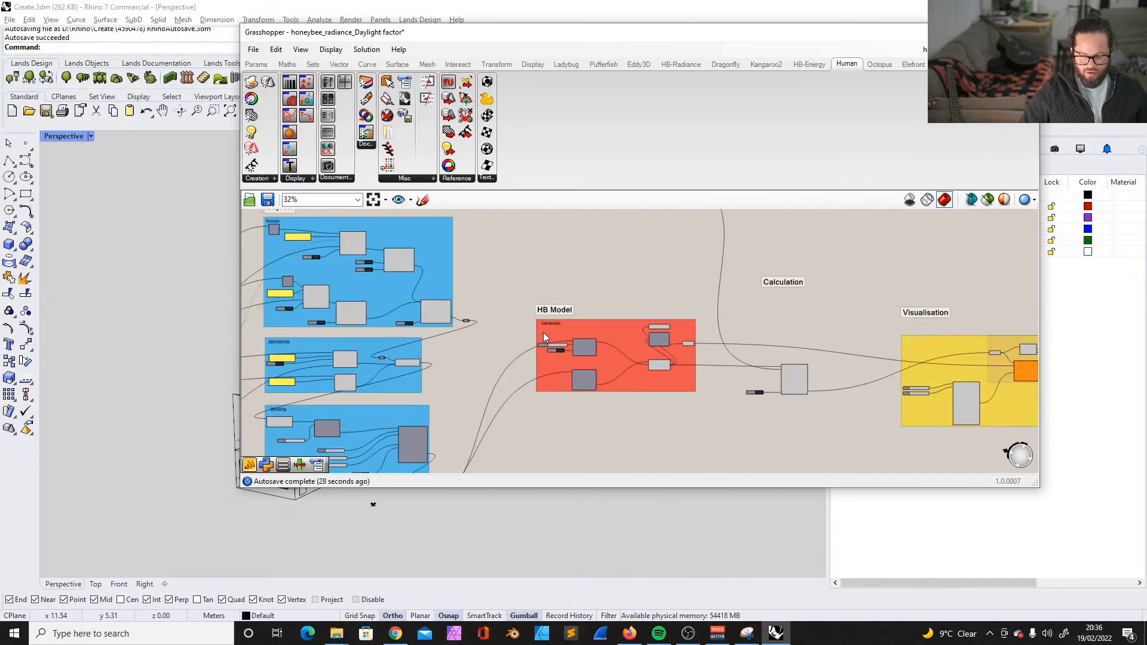
{"action": "scroll", "coordinate": [543, 333], "scroll_direction": "up", "scroll_amount": 2}
{"action": "left_click_drag", "start_coordinate": [521, 292], "coordinate": [822, 467]}
{"action": "scroll", "coordinate": [676, 379], "scroll_direction": "down", "scroll_amount": 5}
{"action": "scroll", "coordinate": [530, 435], "scroll_direction": "up", "scroll_amount": 3}
{"action": "scroll", "coordinate": [529, 405], "scroll_direction": "down", "scroll_amount": 3}
{"action": "scroll", "coordinate": [515, 443], "scroll_direction": "up", "scroll_amount": 3}
{"action": "scroll", "coordinate": [508, 397], "scroll_direction": "up", "scroll_amount": 3}
{"action": "scroll", "coordinate": [386, 268], "scroll_direction": "up", "scroll_amount": 3}
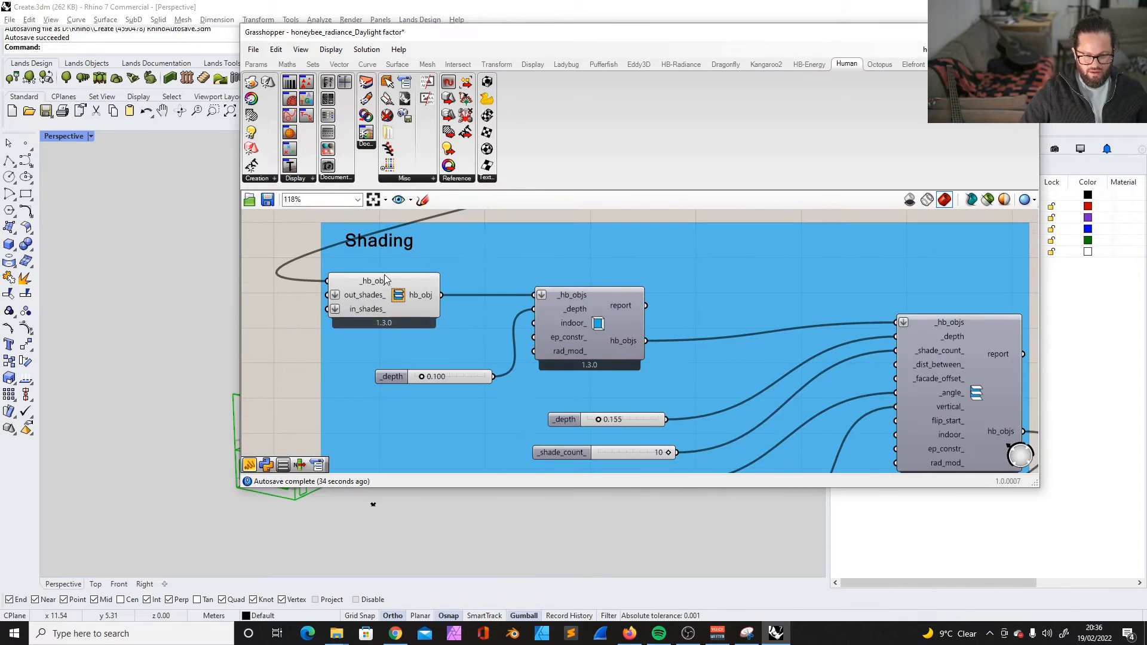
{"action": "left_click", "coordinate": [403, 278]}
{"action": "scroll", "coordinate": [442, 299], "scroll_direction": "down", "scroll_amount": 3}
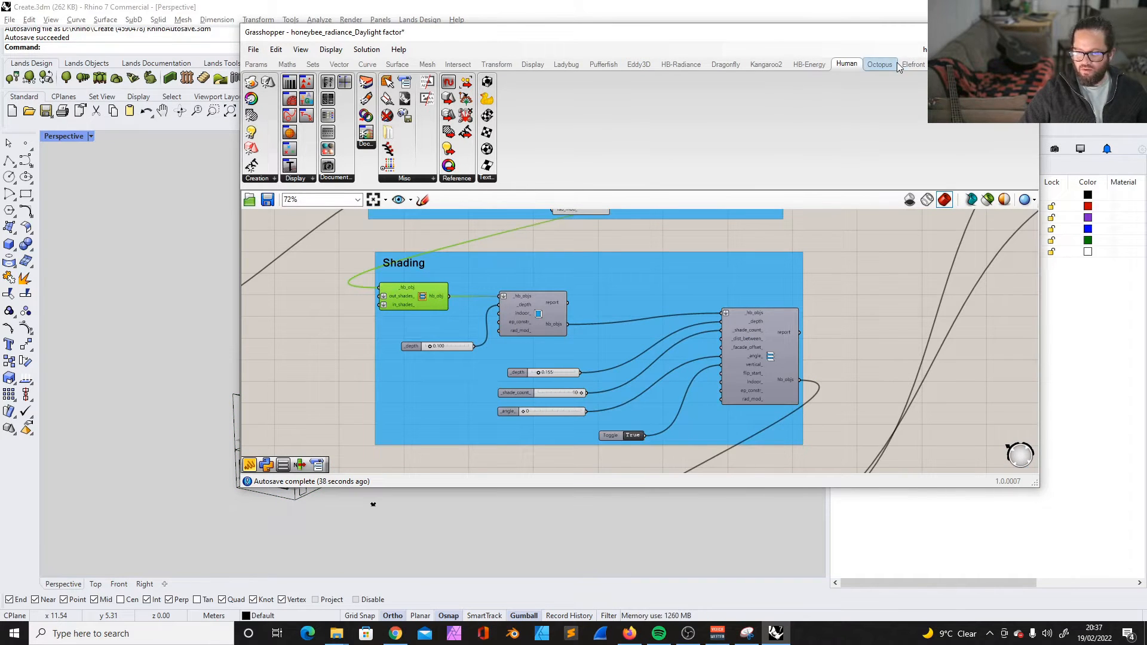
- Place an HB Custom Ground component on the canvas below the Shading group
{"action": "left_click", "coordinate": [947, 65]}
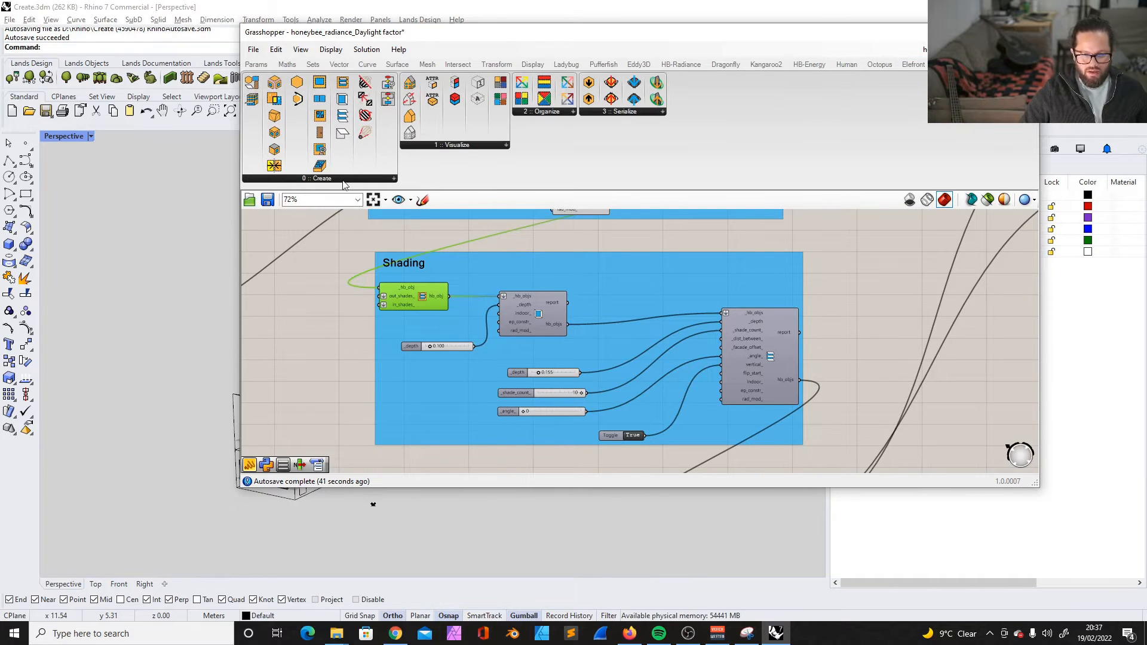
{"action": "mouse_move", "coordinate": [346, 182]}
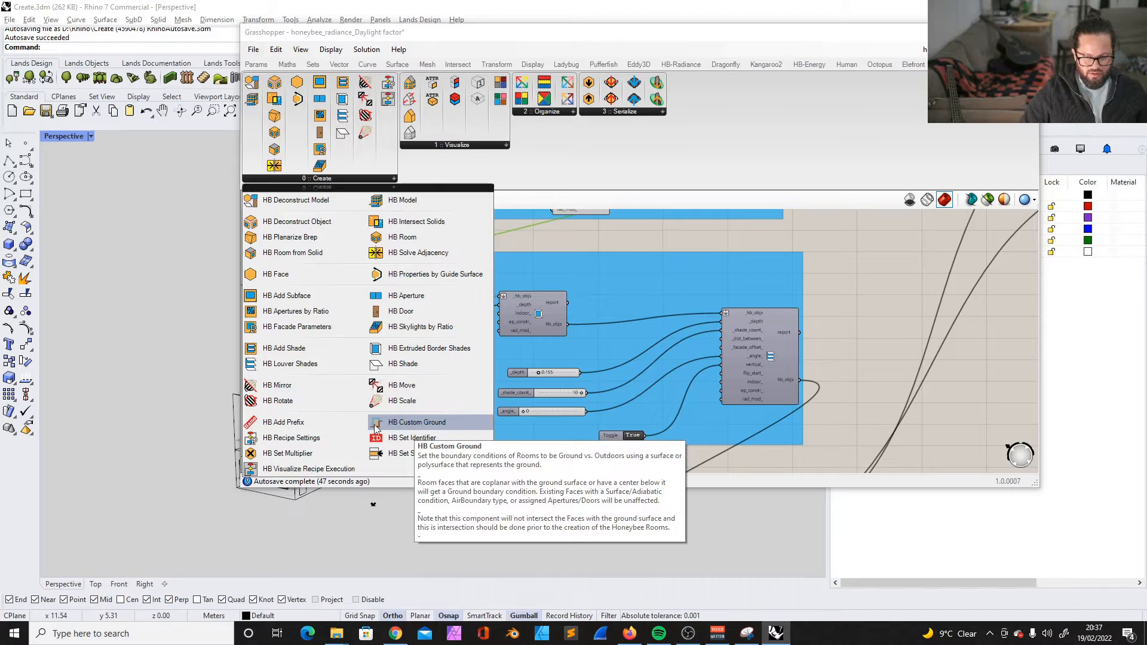
{"action": "left_click", "coordinate": [415, 424]}
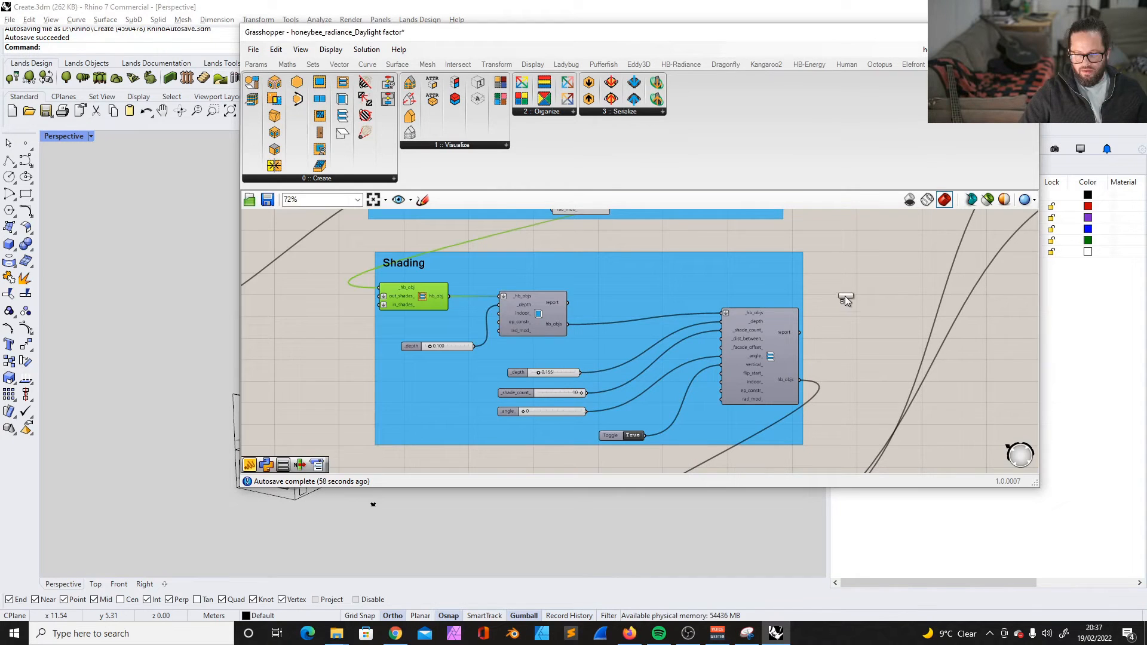
{"action": "left_click", "coordinate": [845, 296]}
{"action": "scroll", "coordinate": [764, 292], "scroll_direction": "down", "scroll_amount": 5}
{"action": "scroll", "coordinate": [813, 301], "scroll_direction": "up", "scroll_amount": 5}
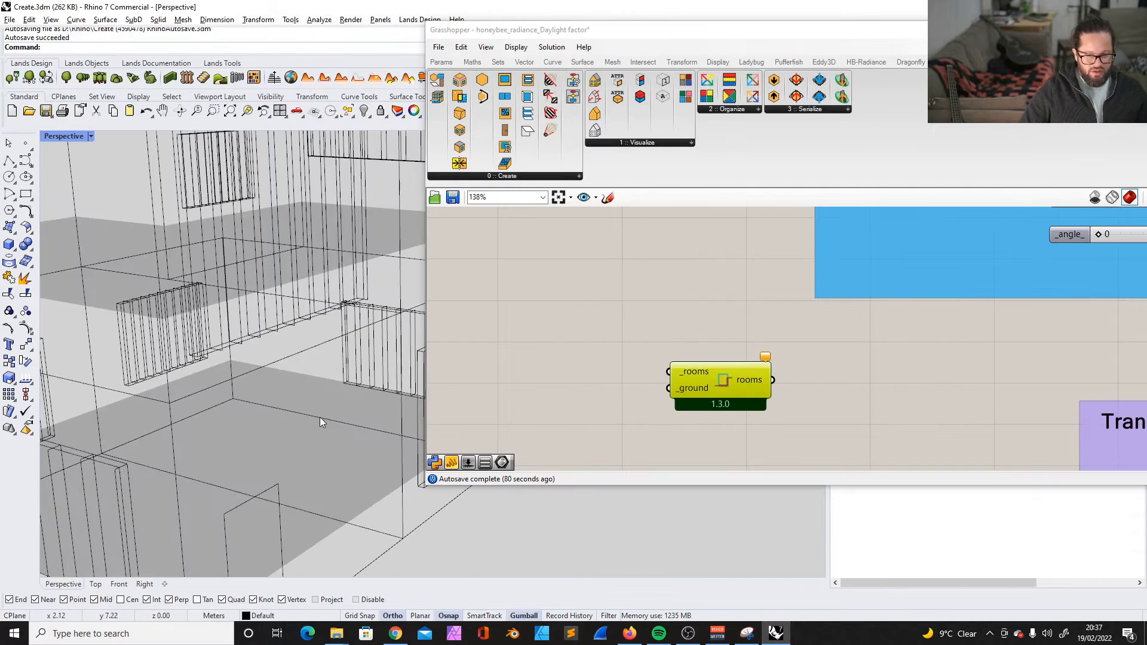
{"action": "scroll", "coordinate": [319, 413], "scroll_direction": "down", "scroll_amount": 5}
- Examine the house model from several angles, particularly how the ground level meets the ground, beside the HB Custom Ground component
{"action": "right_click_drag", "start_coordinate": [319, 412], "coordinate": [286, 249]}
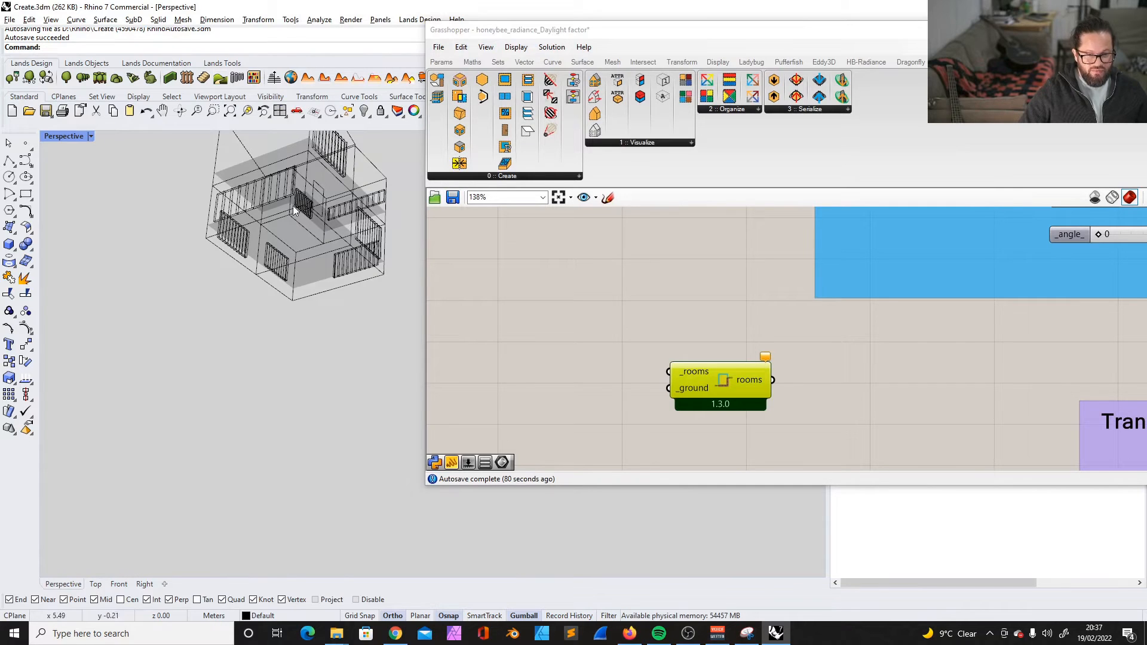
{"action": "right_click_drag", "start_coordinate": [285, 217], "coordinate": [299, 395]}
{"action": "scroll", "coordinate": [260, 399], "scroll_direction": "down", "scroll_amount": 8}
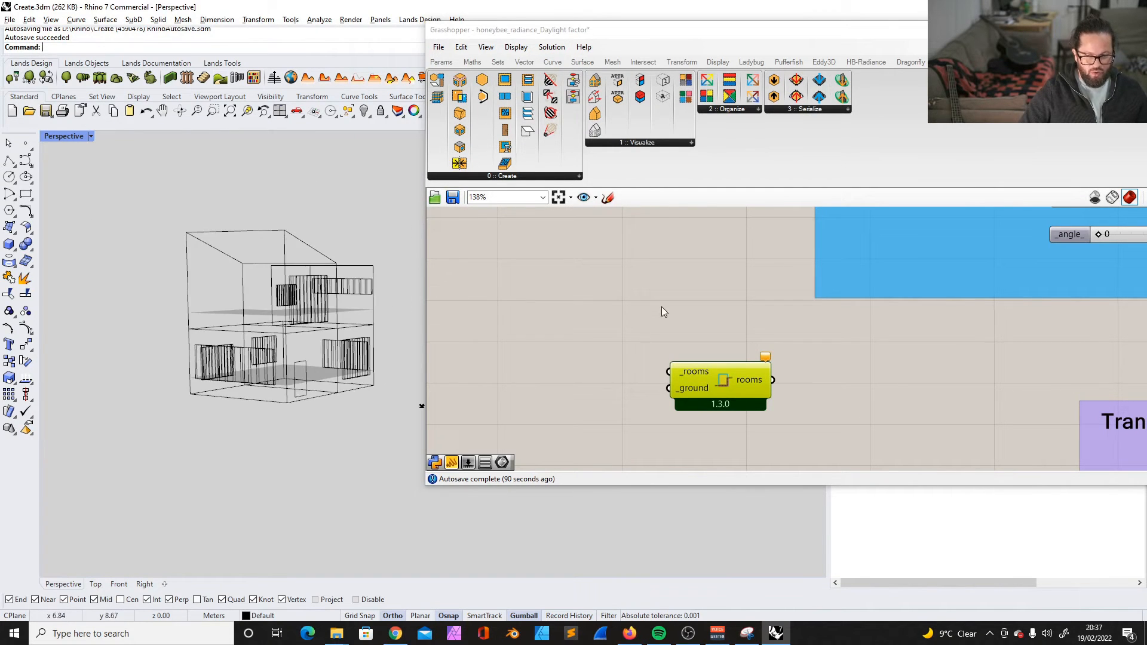
{"action": "left_click", "coordinate": [660, 313]}
{"action": "scroll", "coordinate": [645, 320], "scroll_direction": "down", "scroll_amount": 6}
{"action": "scroll", "coordinate": [854, 355], "scroll_direction": "up", "scroll_amount": 5}
{"action": "scroll", "coordinate": [804, 364], "scroll_direction": "down", "scroll_amount": 4}
{"action": "scroll", "coordinate": [588, 345], "scroll_direction": "up", "scroll_amount": 5}
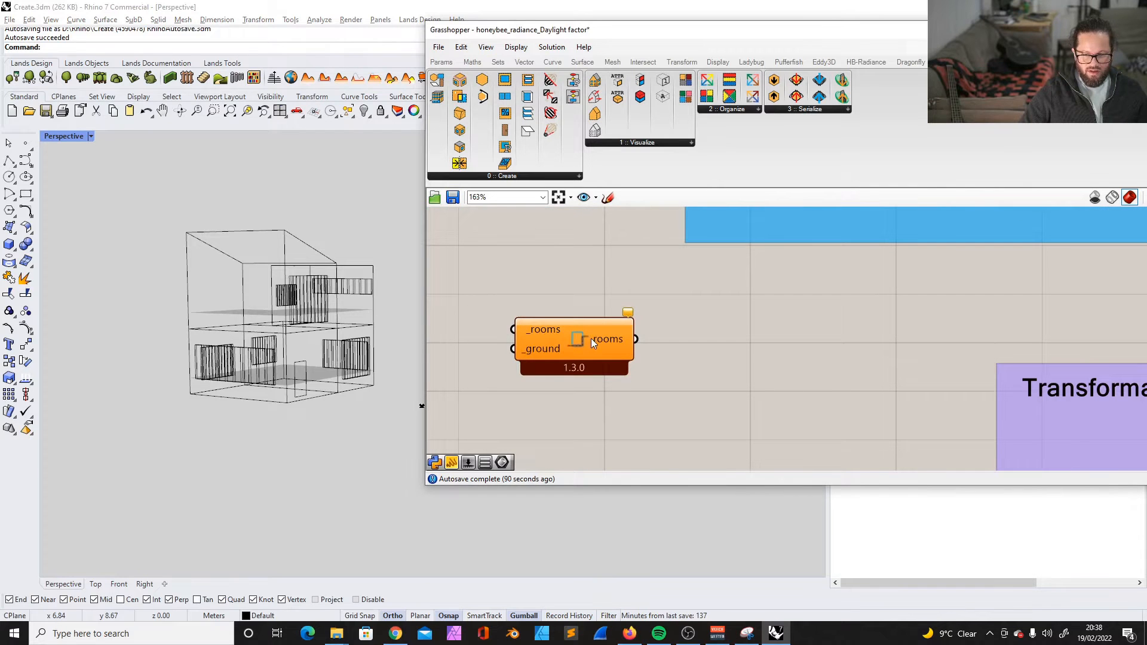
{"action": "right_click_drag", "start_coordinate": [322, 366], "coordinate": [347, 354]}
{"action": "left_click_drag", "start_coordinate": [580, 339], "coordinate": [605, 339]}
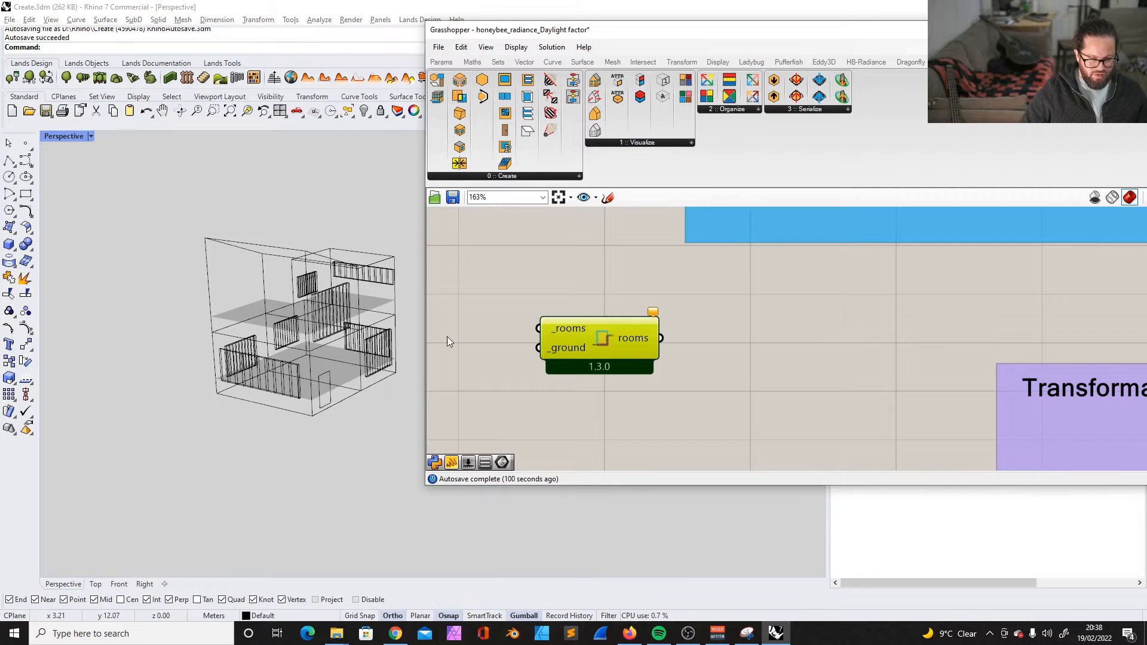
{"action": "left_click_drag", "start_coordinate": [570, 346], "coordinate": [590, 342]}
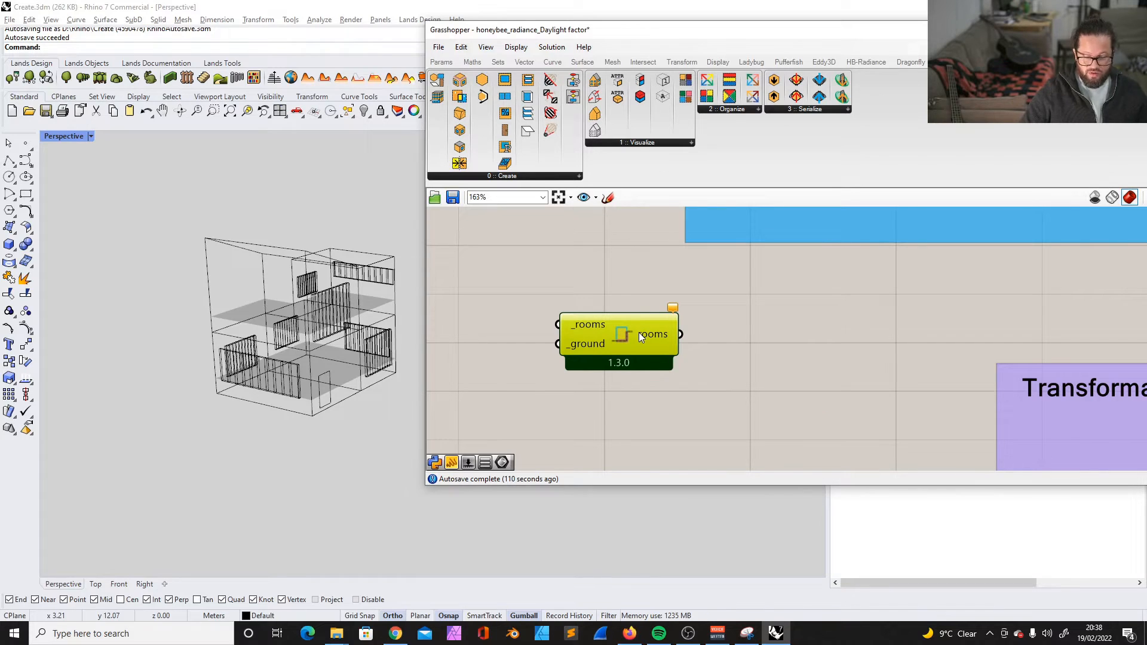
- Draw a three-point rectangular plane in the Rhino model as a ground surface extending well beyond the house
{"action": "scroll", "coordinate": [262, 366], "scroll_direction": "down", "scroll_amount": 3}
{"action": "scroll", "coordinate": [261, 364], "scroll_direction": "down", "scroll_amount": 5}
{"action": "scroll", "coordinate": [240, 382], "scroll_direction": "up", "scroll_amount": 5}
{"action": "left_click", "coordinate": [6, 226]}
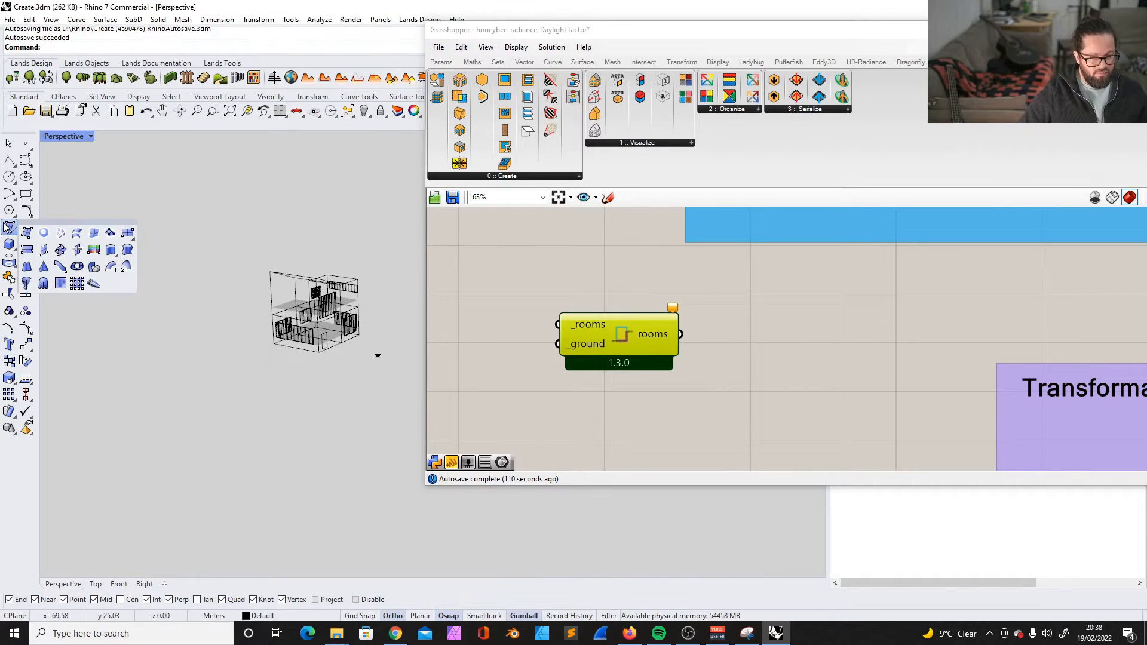
{"action": "left_click", "coordinate": [26, 250]}
{"action": "scroll", "coordinate": [162, 346], "scroll_direction": "down", "scroll_amount": 1}
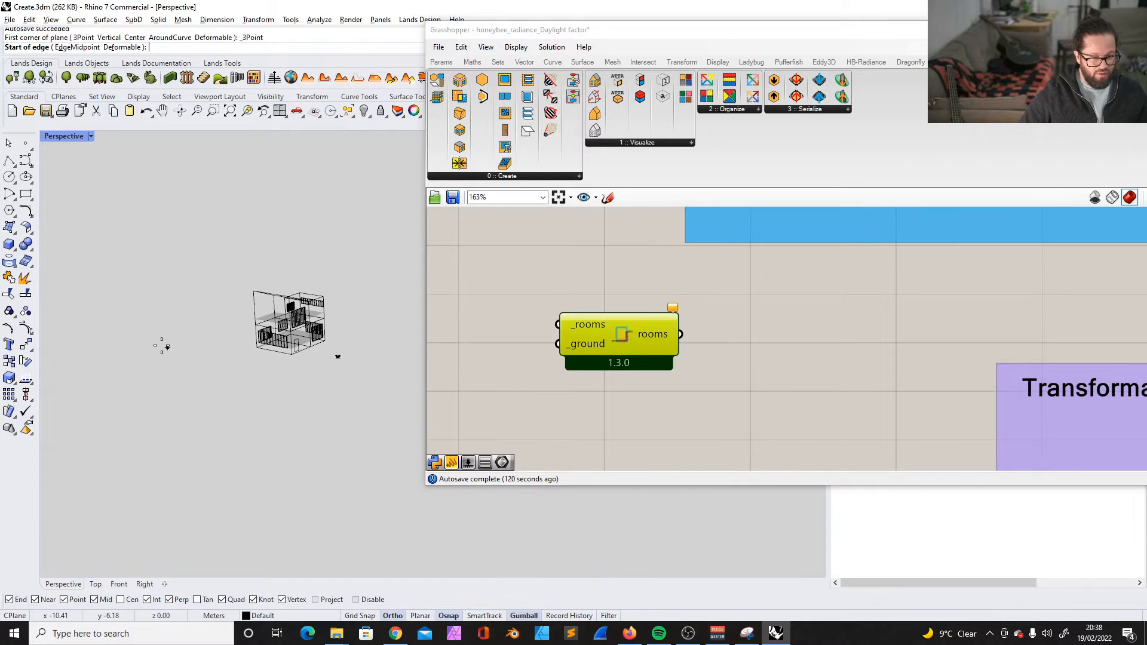
{"action": "left_click", "coordinate": [111, 351]}
{"action": "left_click", "coordinate": [301, 394]}
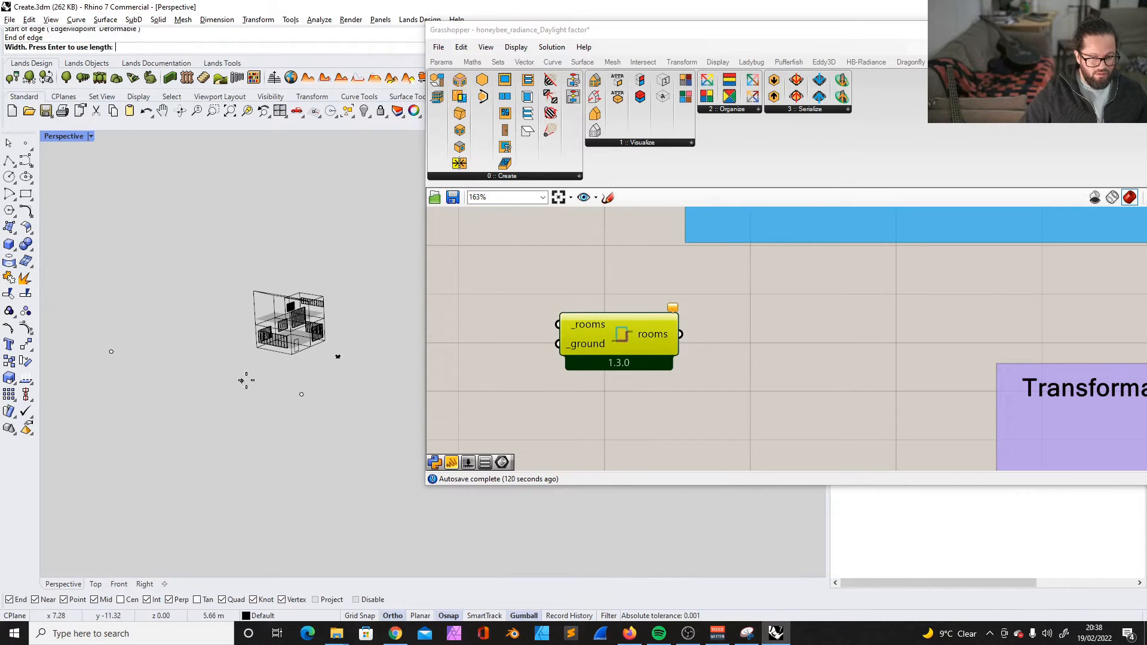
{"action": "scroll", "coordinate": [242, 381], "scroll_direction": "down", "scroll_amount": 7}
{"action": "scroll", "coordinate": [298, 362], "scroll_direction": "up", "scroll_amount": 4}
{"action": "left_click", "coordinate": [293, 365]}
{"action": "scroll", "coordinate": [235, 384], "scroll_direction": "up", "scroll_amount": 10}
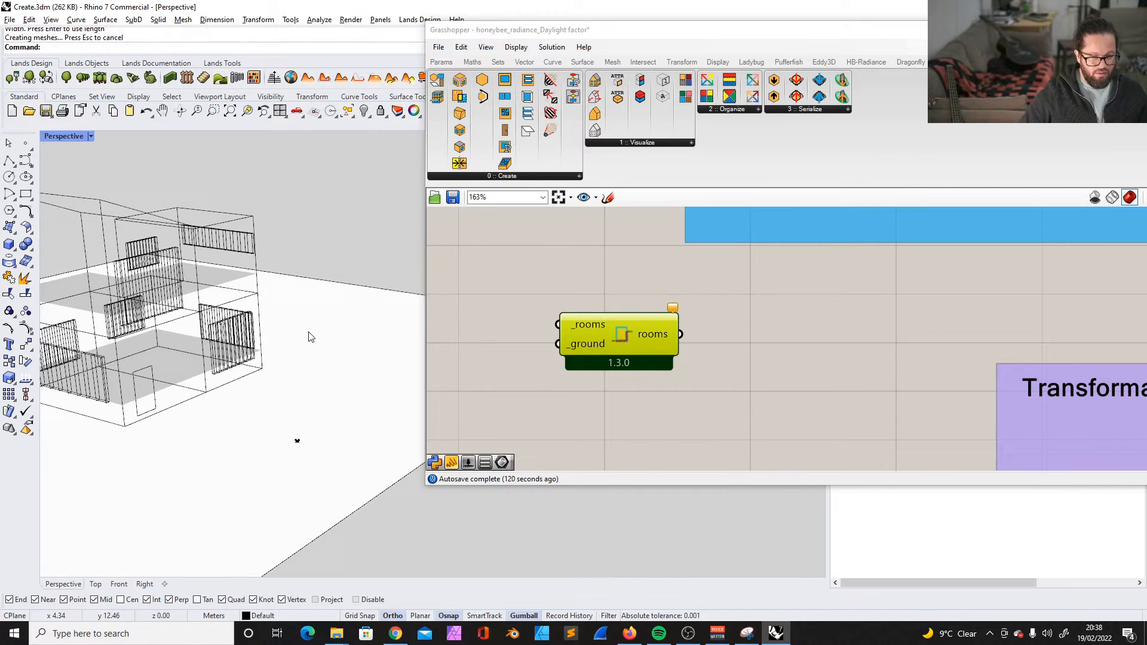
{"action": "left_click", "coordinate": [309, 332]}
{"action": "scroll", "coordinate": [309, 332], "scroll_direction": "down", "scroll_amount": 8}
{"action": "left_click_drag", "start_coordinate": [596, 325], "coordinate": [619, 323]}
{"action": "double_click", "coordinate": [549, 329]}
{"action": "type", "text": "s"}
{"action": "double_click", "coordinate": [503, 312]}
{"action": "type", "text": "surf"}
{"action": "left_click", "coordinate": [479, 278]}
{"action": "key", "text": "ctrl+z"}
- Add a Surface parameter wired to HB Custom Ground's _rooms input and reference the drawn ground plane in it
{"action": "double_click", "coordinate": [467, 306]}
{"action": "type", "text": "surf"}
{"action": "left_click", "coordinate": [472, 288]}
{"action": "left_click_drag", "start_coordinate": [470, 305], "coordinate": [586, 323]}
{"action": "right_click", "coordinate": [489, 335]}
{"action": "left_click", "coordinate": [534, 500]}
- Move the ground Surface parameter below the Doors input and add it to the green geometry input group
{"action": "scroll", "coordinate": [560, 336], "scroll_direction": "up", "scroll_amount": 2}
{"action": "scroll", "coordinate": [582, 327], "scroll_direction": "down", "scroll_amount": 13}
{"action": "right_click_drag", "start_coordinate": [545, 296], "coordinate": [571, 422]}
{"action": "scroll", "coordinate": [572, 422], "scroll_direction": "down", "scroll_amount": 1}
{"action": "scroll", "coordinate": [589, 439], "scroll_direction": "up", "scroll_amount": 3}
{"action": "left_click_drag", "start_coordinate": [622, 432], "coordinate": [478, 339]}
{"action": "scroll", "coordinate": [476, 331], "scroll_direction": "up", "scroll_amount": 7}
{"action": "left_click", "coordinate": [559, 298]}
{"action": "left_click", "coordinate": [494, 363], "text": "shift"}
{"action": "right_click", "coordinate": [553, 302]}
{"action": "left_click", "coordinate": [591, 400]}
{"action": "left_click", "coordinate": [552, 357]}
{"action": "left_click_drag", "start_coordinate": [552, 362], "coordinate": [553, 403]}
- Copy the Doors label above the ground Surface parameter and change its text to "Context"
{"action": "scroll", "coordinate": [520, 293], "scroll_direction": "up", "scroll_amount": 3}
{"action": "left_click_drag", "start_coordinate": [508, 319], "coordinate": [499, 370]}
{"action": "left_click", "coordinate": [467, 260]}
{"action": "left_click_drag", "start_coordinate": [467, 261], "coordinate": [469, 328], "text": "alt"}
{"action": "double_click", "coordinate": [469, 326]}
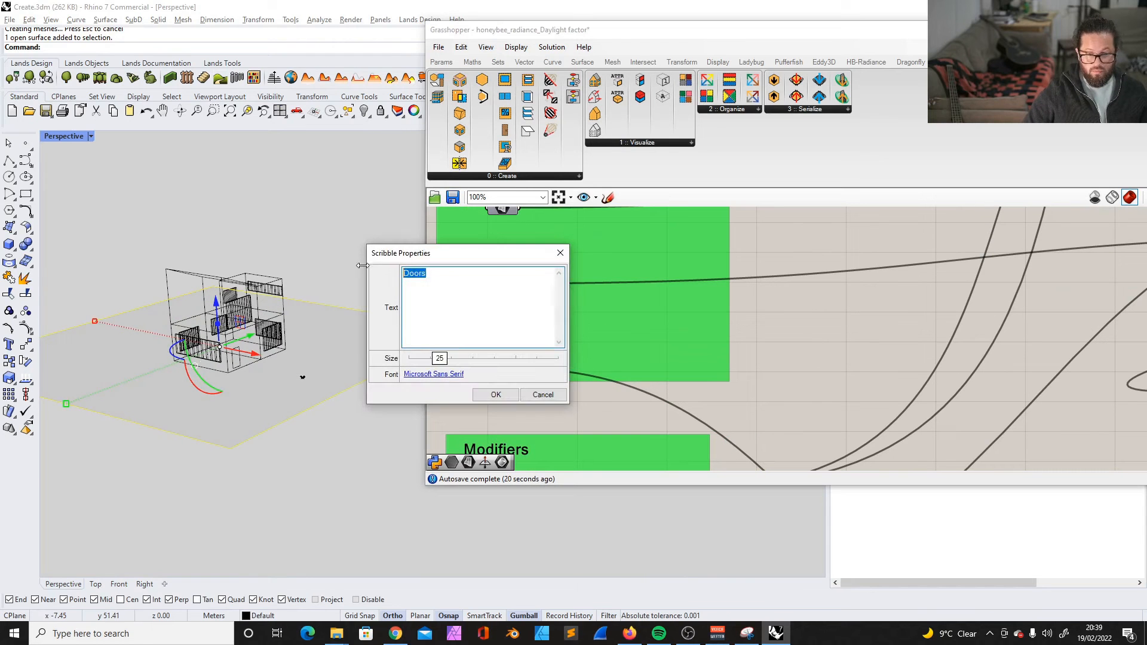
{"action": "type", "text": "Context"}
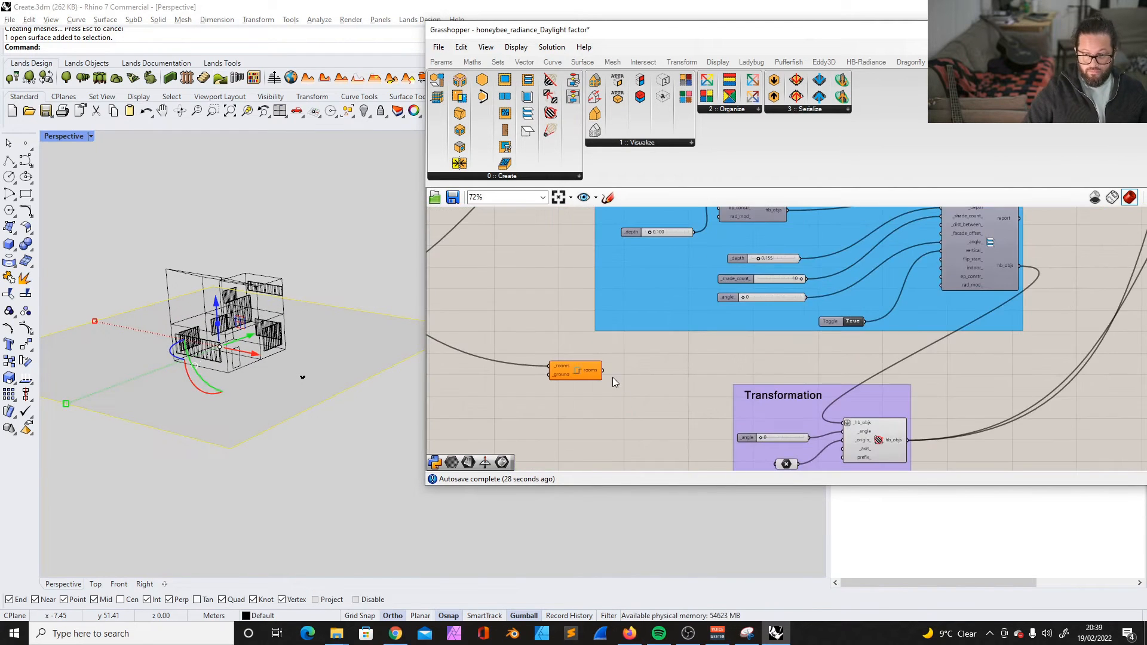
- Disconnect the Context surface from HB Custom Ground and move the component up near the rooms group under Objects
{"action": "scroll", "coordinate": [625, 390], "scroll_direction": "down", "scroll_amount": 5}
{"action": "scroll", "coordinate": [627, 396], "scroll_direction": "up", "scroll_amount": 3}
{"action": "mouse_move", "coordinate": [609, 396]}
{"action": "left_mouse_down"}
{"action": "mouse_move", "coordinate": [611, 372]}
{"action": "mouse_move", "coordinate": [616, 393]}
{"action": "left_mouse_up"}
{"action": "scroll", "coordinate": [622, 399], "scroll_direction": "up", "scroll_amount": 5}
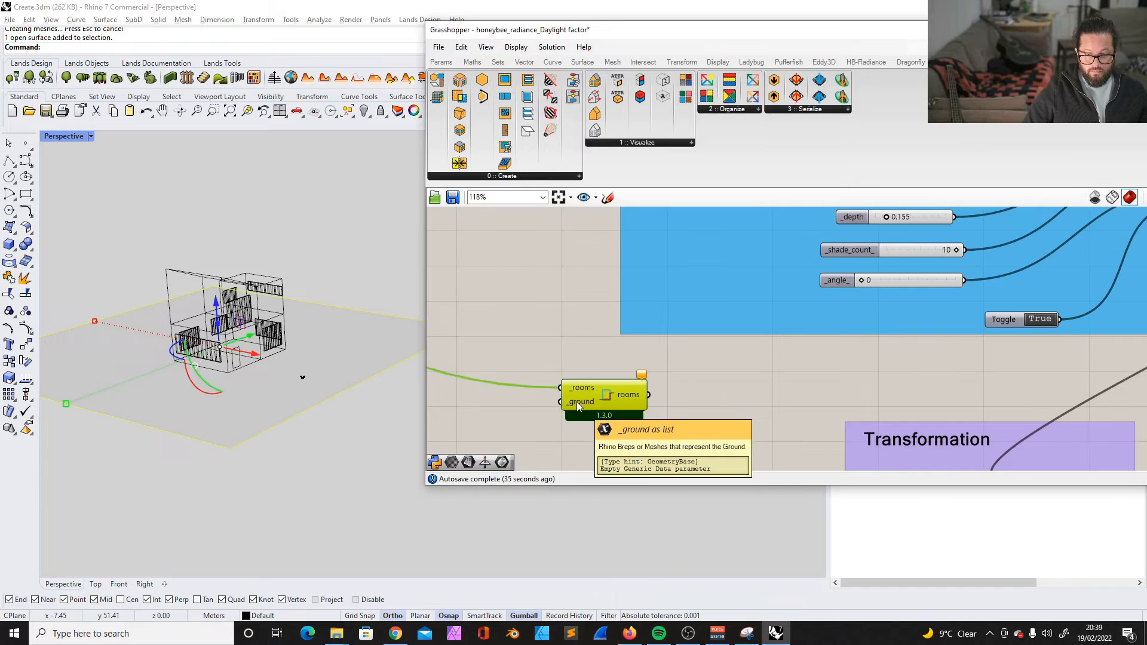
{"action": "scroll", "coordinate": [576, 402], "scroll_direction": "down", "scroll_amount": 6}
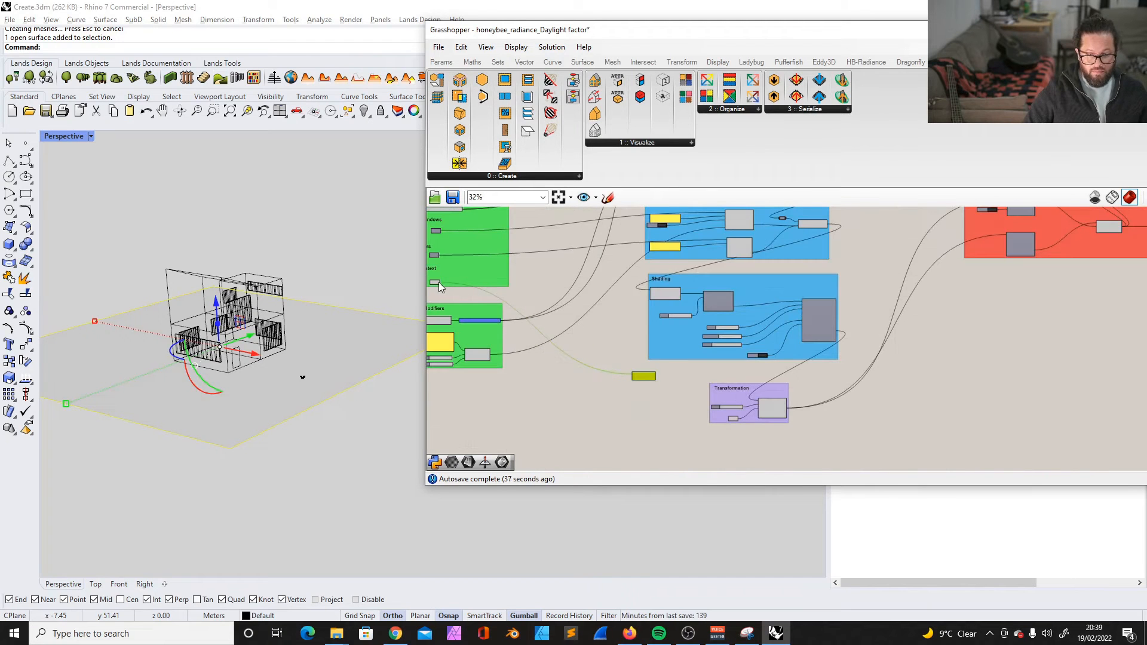
{"action": "scroll", "coordinate": [637, 395], "scroll_direction": "down", "scroll_amount": 1}
{"action": "left_click_drag", "start_coordinate": [639, 427], "coordinate": [781, 272]}
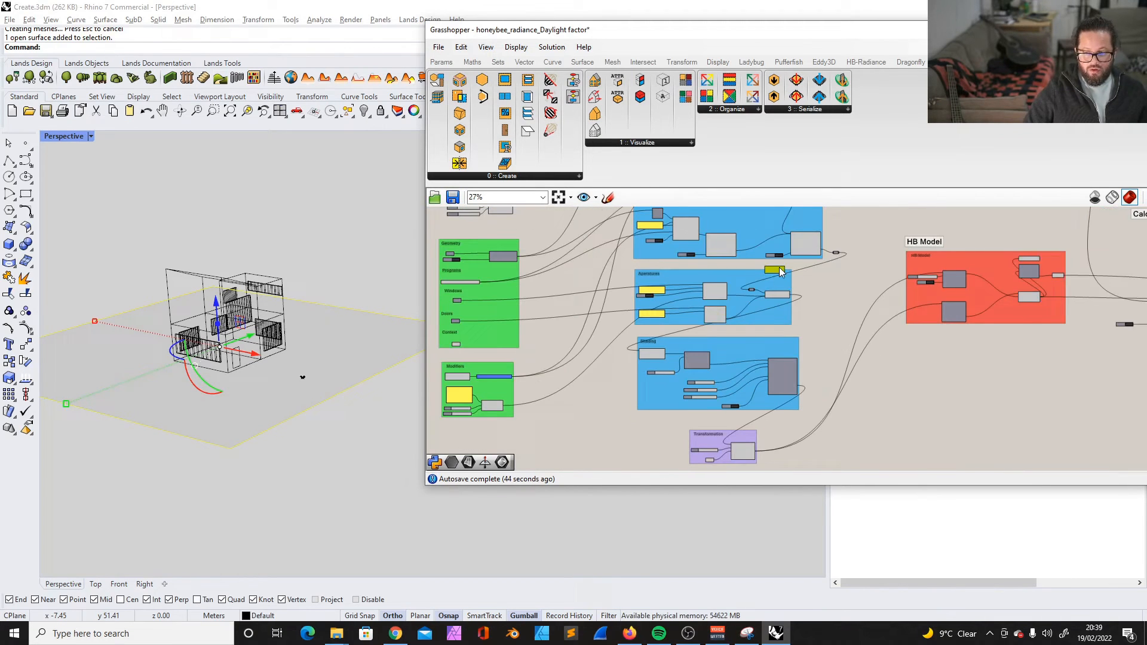
- Move the Aperatures, Shading and Transformation groups down to open space beneath the rooms group
{"action": "scroll", "coordinate": [780, 271], "scroll_direction": "up", "scroll_amount": 3}
{"action": "left_click", "coordinate": [664, 292]}
{"action": "scroll", "coordinate": [669, 299], "scroll_direction": "down", "scroll_amount": 1}
{"action": "right_click_drag", "start_coordinate": [693, 376], "coordinate": [687, 324]}
{"action": "left_click", "coordinate": [687, 324], "text": "shift"}
{"action": "scroll", "coordinate": [687, 329], "scroll_direction": "down", "scroll_amount": 3}
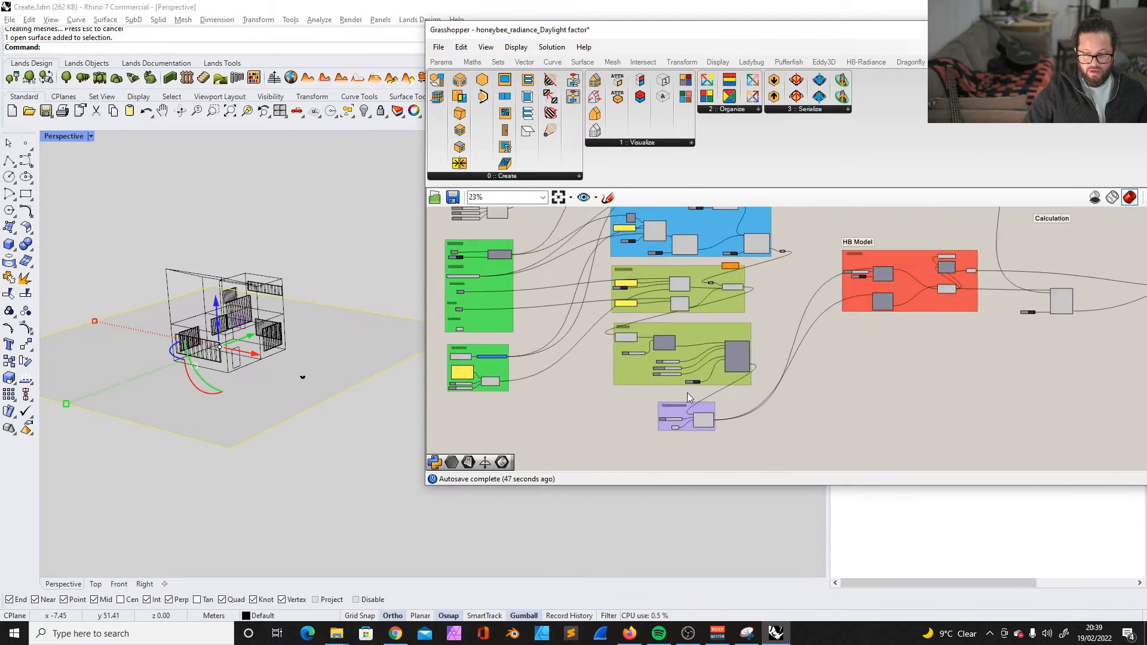
{"action": "scroll", "coordinate": [687, 383], "scroll_direction": "up", "scroll_amount": 5}
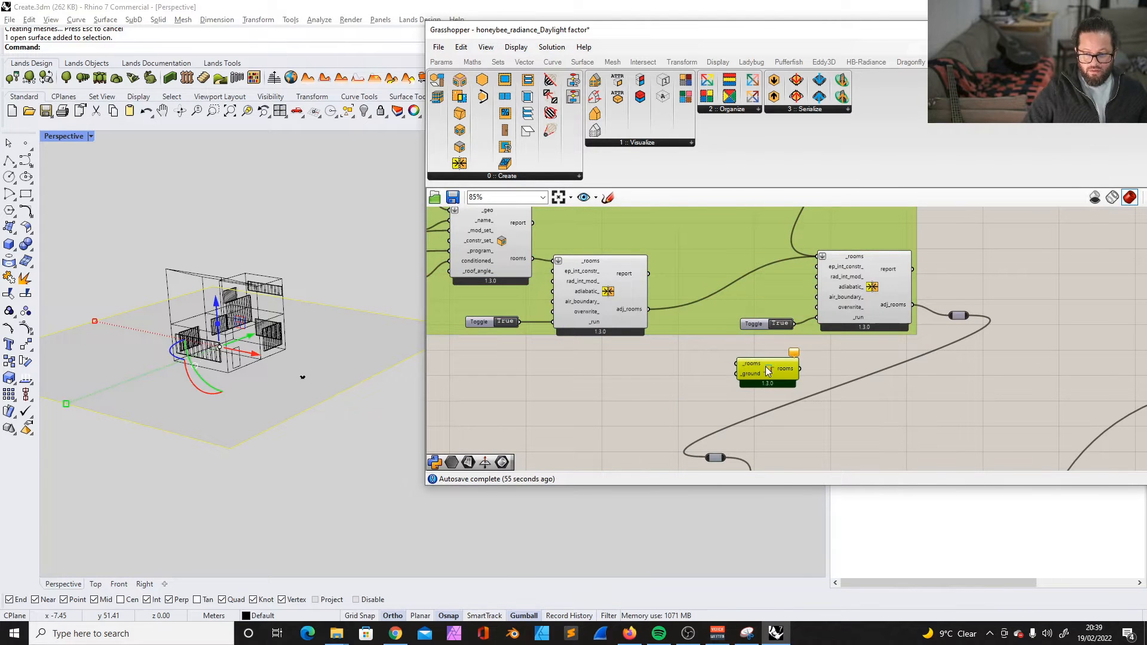
- Add the HB Custom Ground component to the blue rooms group under Objects
{"action": "right_click", "coordinate": [725, 325]}
{"action": "left_click", "coordinate": [753, 410]}
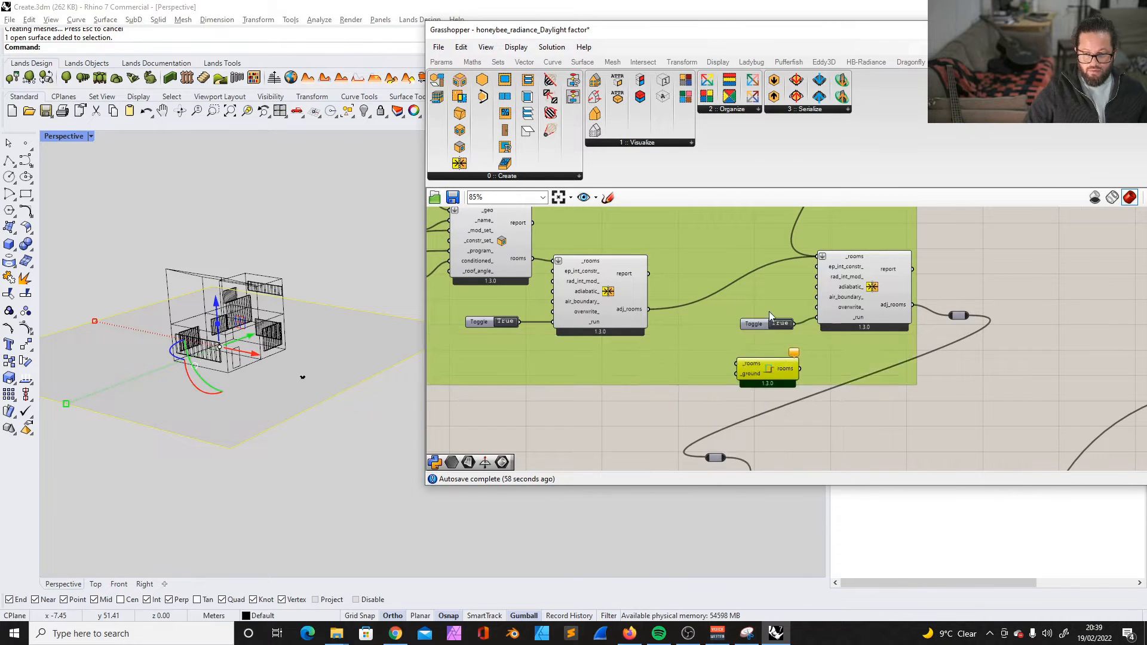
{"action": "left_click_drag", "start_coordinate": [765, 319], "coordinate": [753, 324]}
{"action": "scroll", "coordinate": [926, 287], "scroll_direction": "down", "scroll_amount": 4}
{"action": "left_click", "coordinate": [932, 294]}
- Connect the solved adjacency rooms to HB Custom Ground's _rooms input and the Context surface to its _ground input
{"action": "scroll", "coordinate": [935, 297], "scroll_direction": "up", "scroll_amount": 3}
{"action": "left_click_drag", "start_coordinate": [942, 292], "coordinate": [742, 337]}
{"action": "right_click_drag", "start_coordinate": [762, 338], "coordinate": [781, 313]}
{"action": "scroll", "coordinate": [780, 314], "scroll_direction": "down", "scroll_amount": 6}
{"action": "scroll", "coordinate": [511, 335], "scroll_direction": "up", "scroll_amount": 3}
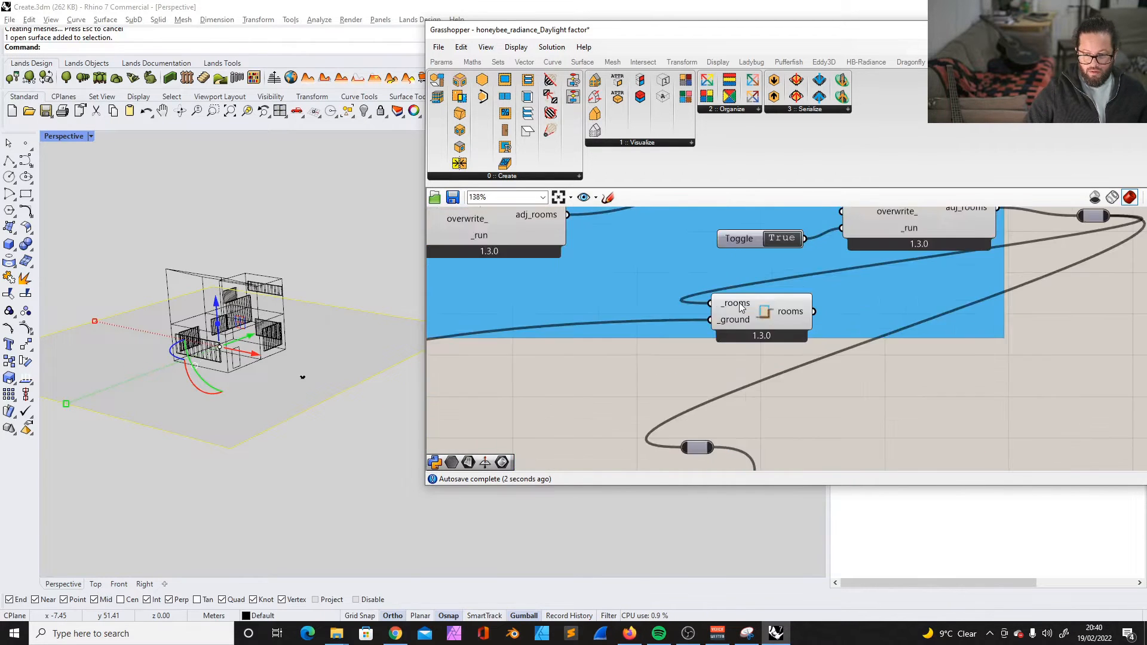
{"action": "scroll", "coordinate": [780, 293], "scroll_direction": "down", "scroll_amount": 3}
{"action": "scroll", "coordinate": [789, 330], "scroll_direction": "down", "scroll_amount": 6}
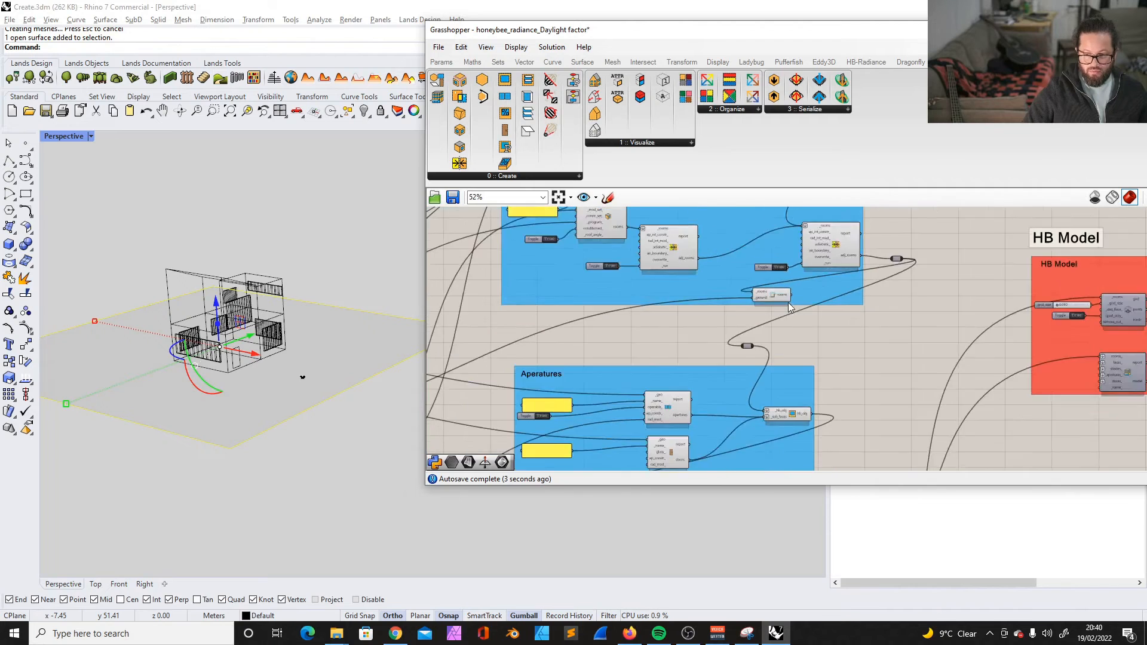
- Reposition HB Custom Ground and connect its rooms output to the relay feeding the Aperatures group
{"action": "scroll", "coordinate": [767, 309], "scroll_direction": "up", "scroll_amount": 5}
{"action": "left_click", "coordinate": [793, 257]}
{"action": "left_click_drag", "start_coordinate": [793, 258], "coordinate": [770, 260]}
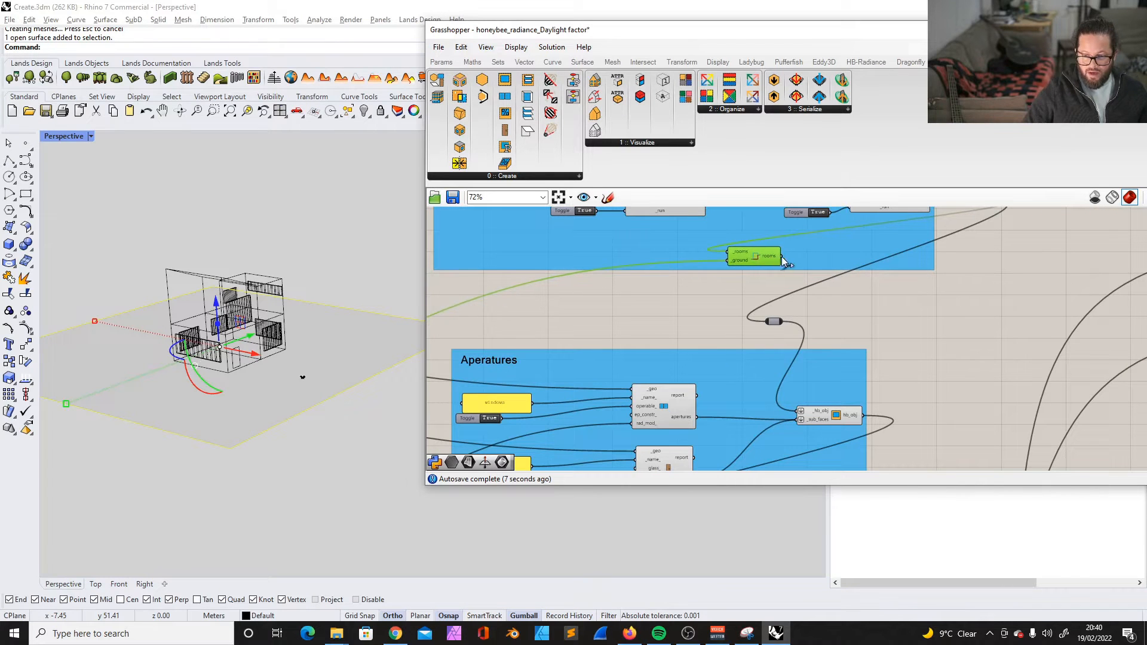
{"action": "scroll", "coordinate": [788, 287], "scroll_direction": "down", "scroll_amount": 4}
{"action": "scroll", "coordinate": [807, 276], "scroll_direction": "up", "scroll_amount": 3}
{"action": "left_click_drag", "start_coordinate": [806, 271], "coordinate": [800, 262]}
{"action": "scroll", "coordinate": [861, 329], "scroll_direction": "down", "scroll_amount": 4}
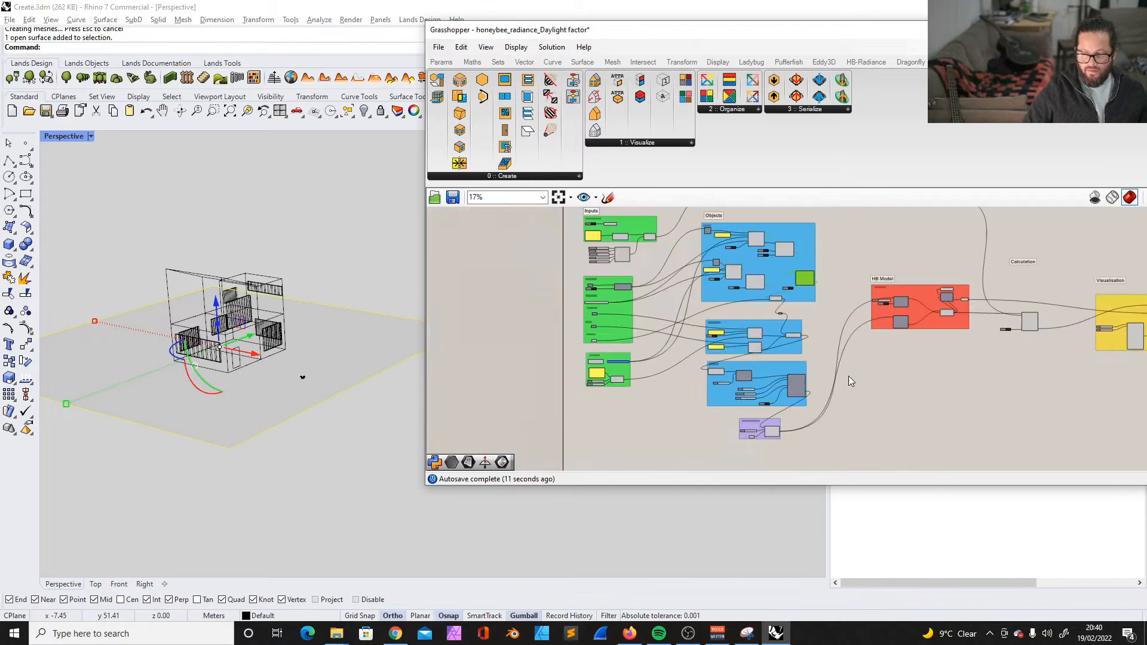
- Examine the Shading, Transformation and Aperatures groups and how the rooms feed through them
{"action": "scroll", "coordinate": [807, 401], "scroll_direction": "up", "scroll_amount": 2}
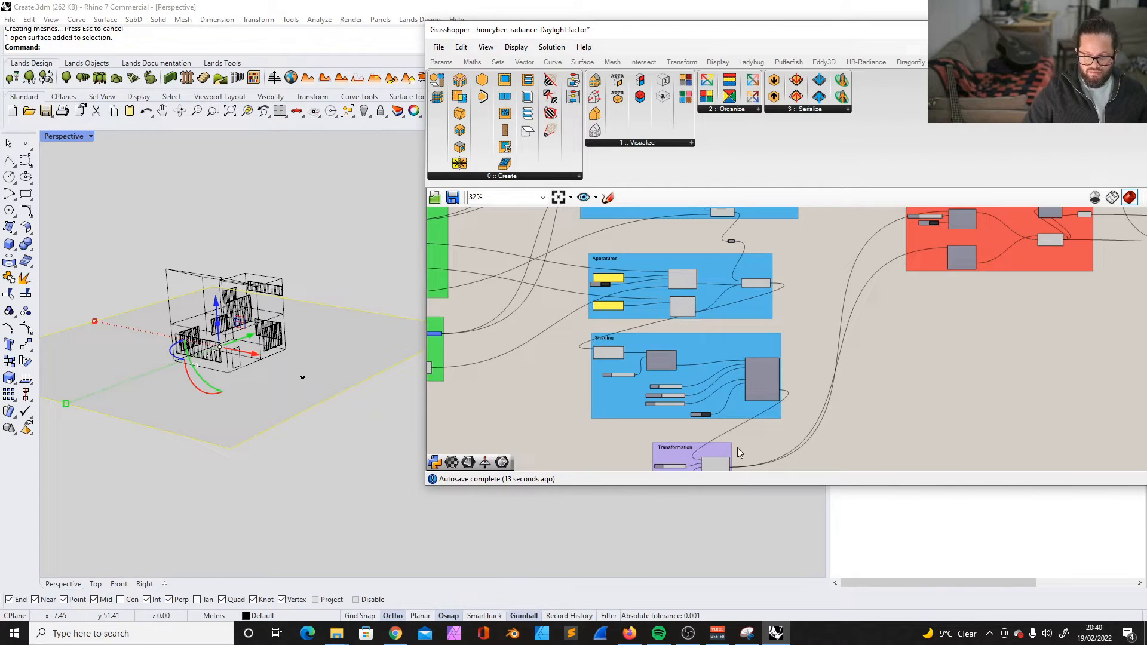
{"action": "scroll", "coordinate": [741, 327], "scroll_direction": "down", "scroll_amount": 2}
{"action": "scroll", "coordinate": [746, 403], "scroll_direction": "up", "scroll_amount": 4}
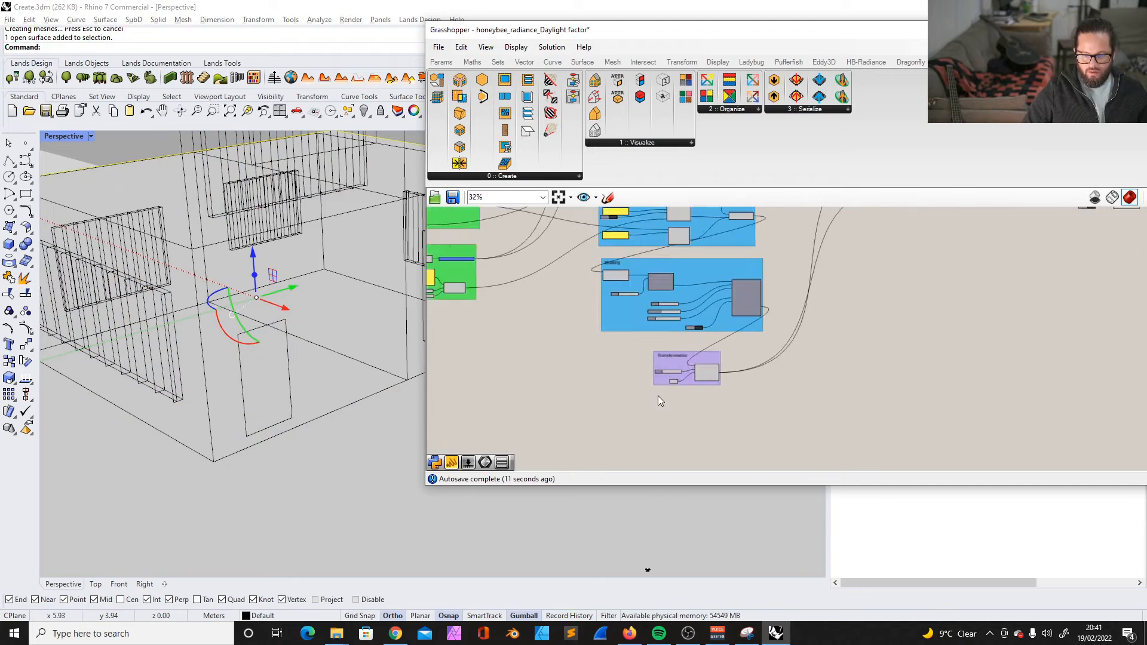
{"action": "scroll", "coordinate": [657, 395], "scroll_direction": "up", "scroll_amount": 2}
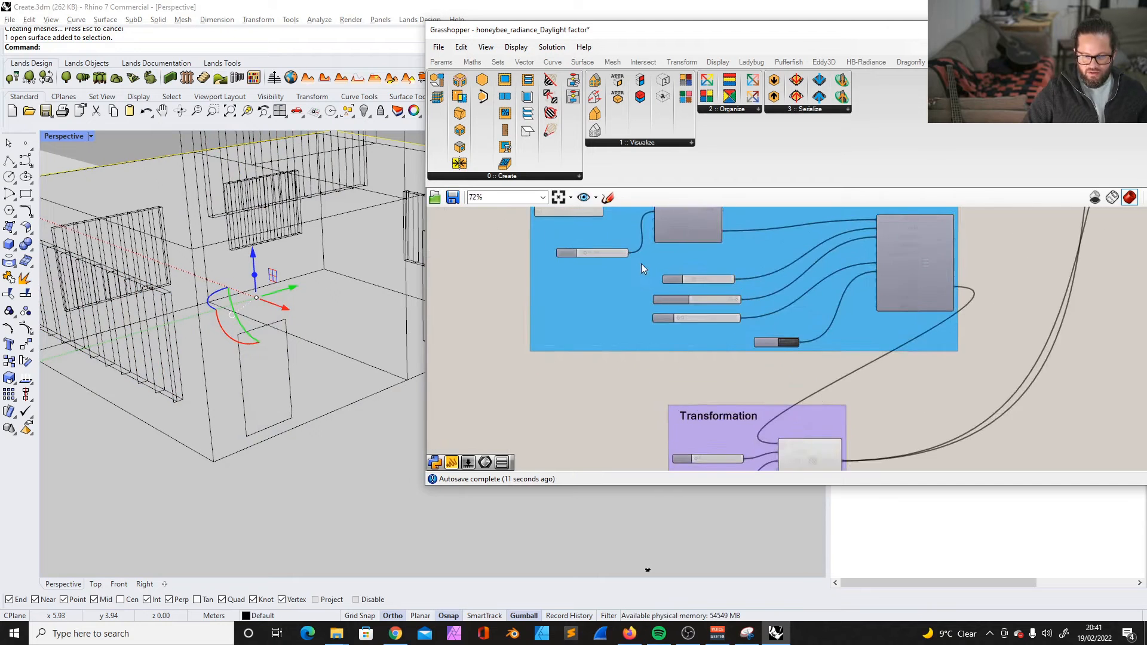
{"action": "scroll", "coordinate": [678, 420], "scroll_direction": "down", "scroll_amount": 6}
{"action": "scroll", "coordinate": [704, 347], "scroll_direction": "up", "scroll_amount": 2}
{"action": "scroll", "coordinate": [693, 382], "scroll_direction": "down", "scroll_amount": 2}
{"action": "scroll", "coordinate": [702, 287], "scroll_direction": "up", "scroll_amount": 5}
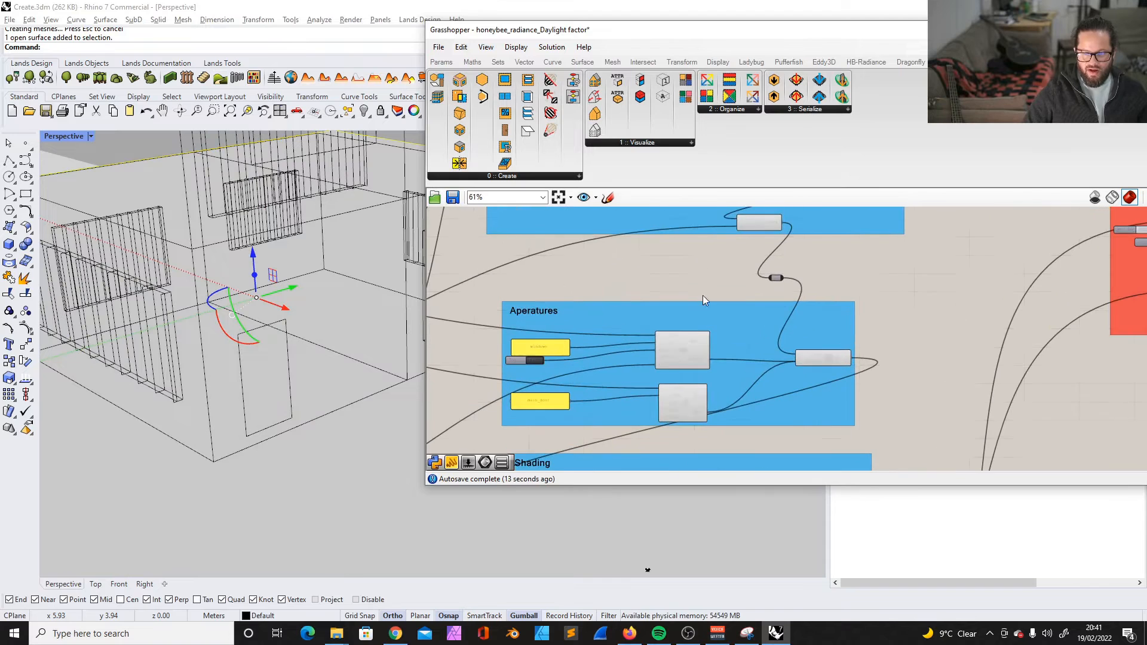
- Remove the relay between HB Custom Ground and the Aperatures group, and move the Transformation group beside the Shading group
{"action": "left_click", "coordinate": [775, 277]}
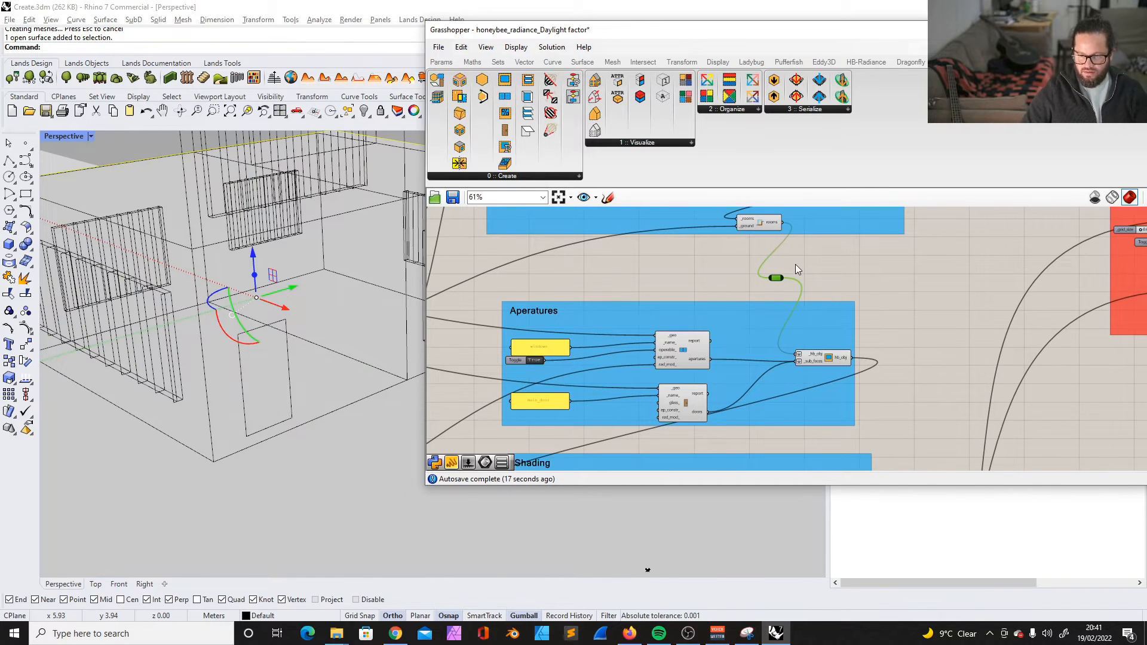
{"action": "key", "text": "Delete"}
{"action": "left_click_drag", "start_coordinate": [808, 315], "coordinate": [814, 289]}
{"action": "scroll", "coordinate": [754, 271], "scroll_direction": "down", "scroll_amount": 5}
{"action": "scroll", "coordinate": [770, 369], "scroll_direction": "up", "scroll_amount": 3}
{"action": "mouse_move", "coordinate": [744, 347]}
{"action": "left_mouse_down"}
{"action": "mouse_move", "coordinate": [761, 329]}
{"action": "mouse_move", "coordinate": [741, 335]}
{"action": "left_mouse_up"}
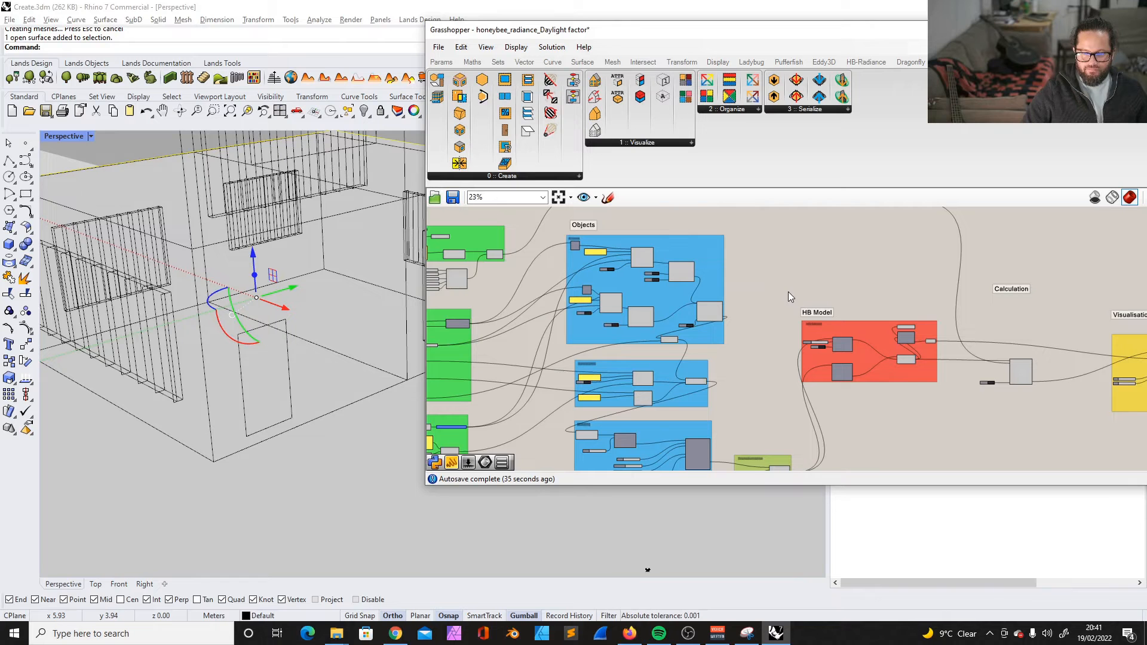
- Shift the Grasshopper window for a wider view and bring up the HB-Radiance components
{"action": "left_click_drag", "start_coordinate": [664, 29], "coordinate": [503, 33]}
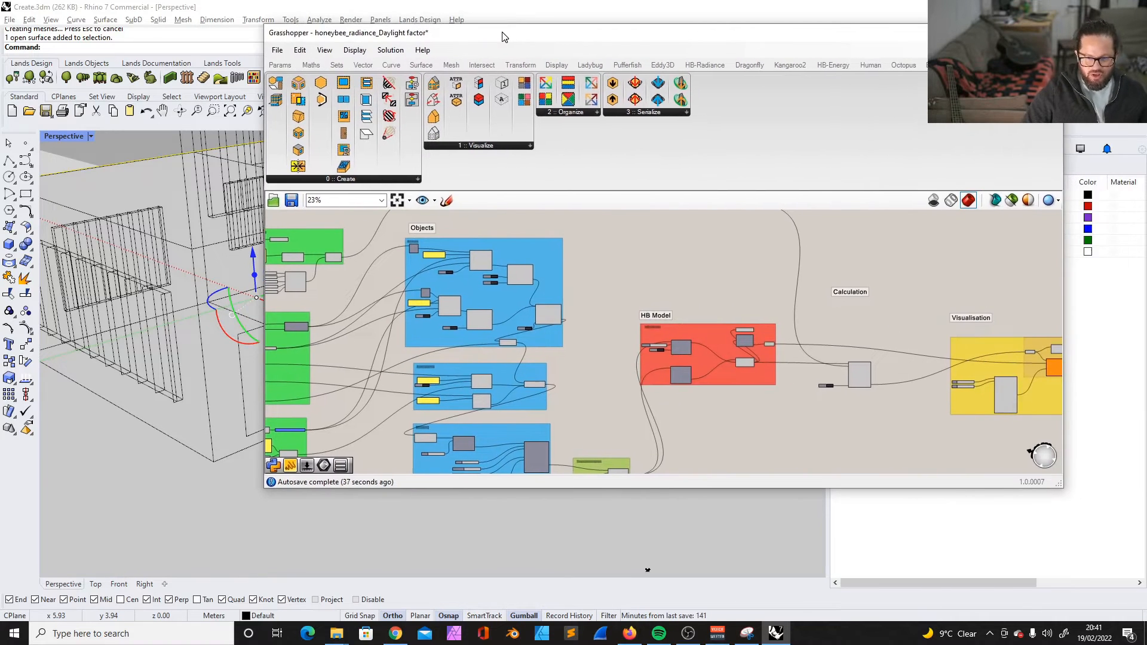
{"action": "left_click_drag", "start_coordinate": [717, 43], "coordinate": [674, 41]}
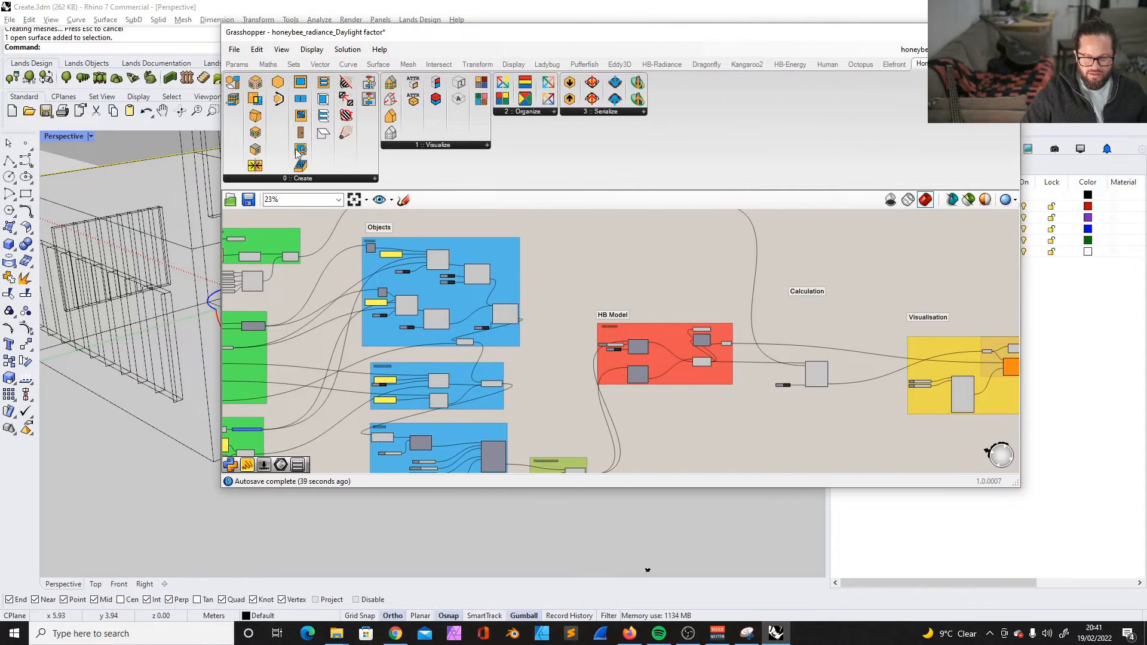
{"action": "left_click", "coordinate": [790, 64]}
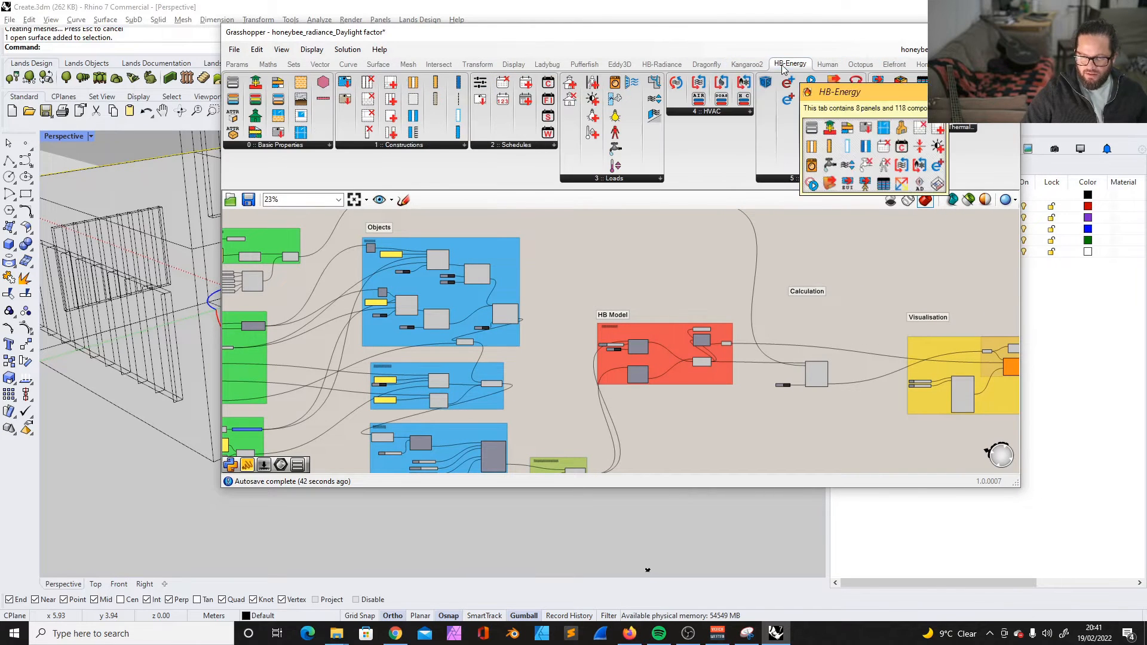
{"action": "left_click", "coordinate": [661, 64]}
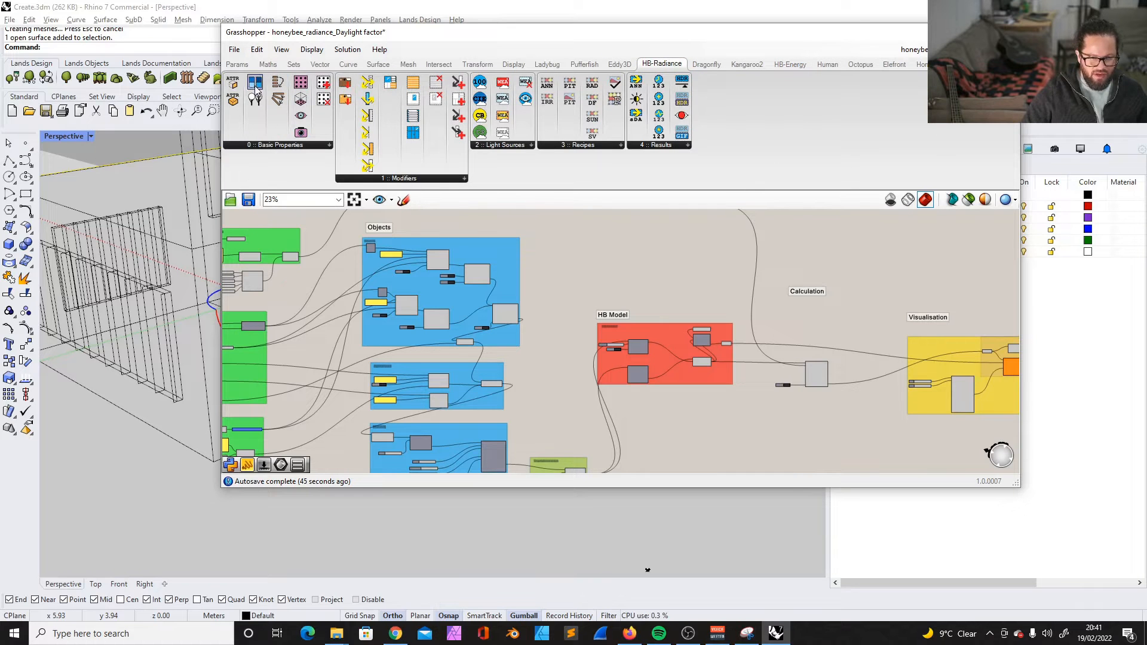
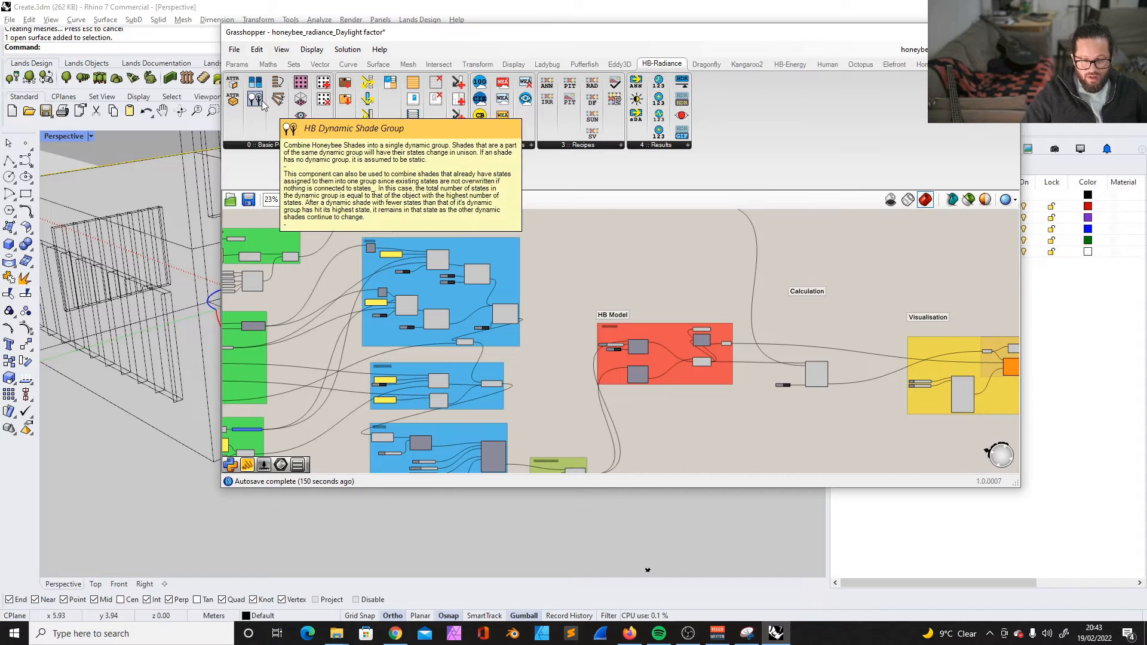
- Look through the HB-Energy and Elefront component sets and bring up the Honeybee create and visualize components
{"action": "left_click", "coordinate": [801, 65]}
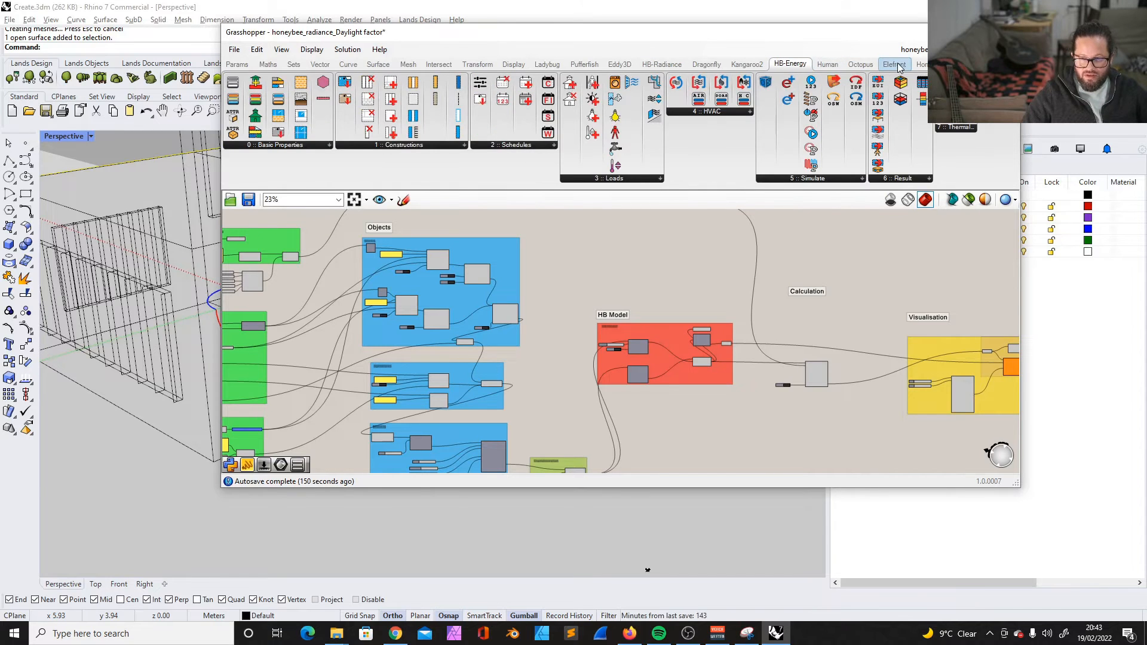
{"action": "left_click", "coordinate": [897, 65]}
{"action": "left_click", "coordinate": [868, 66]}
{"action": "left_click", "coordinate": [791, 65]}
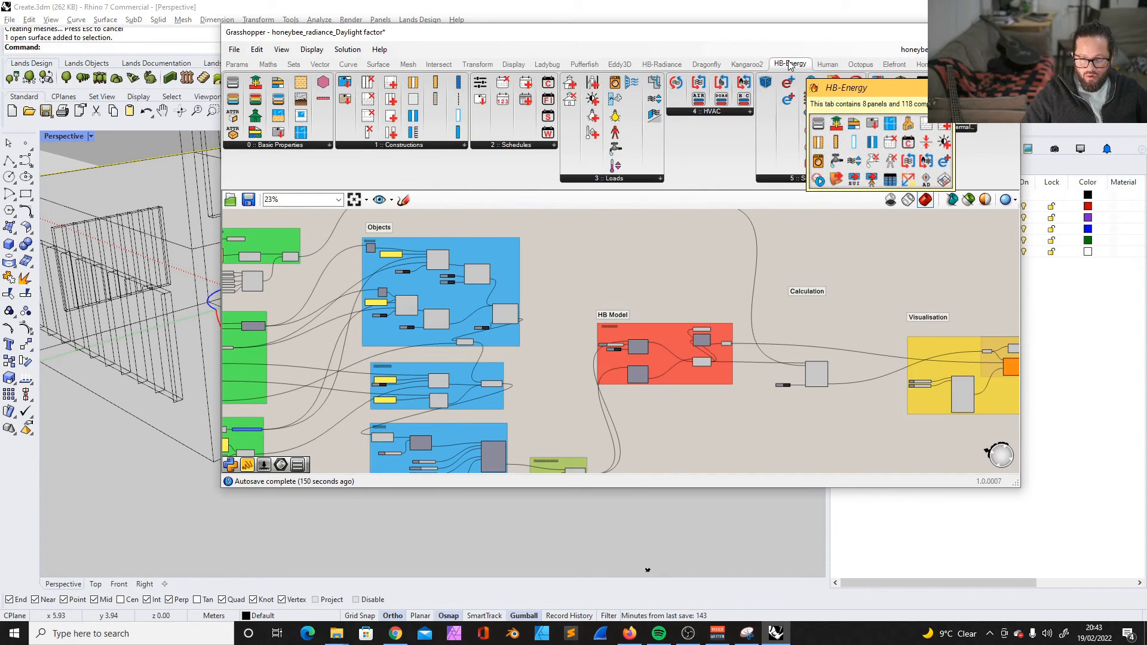
{"action": "left_click", "coordinate": [922, 64]}
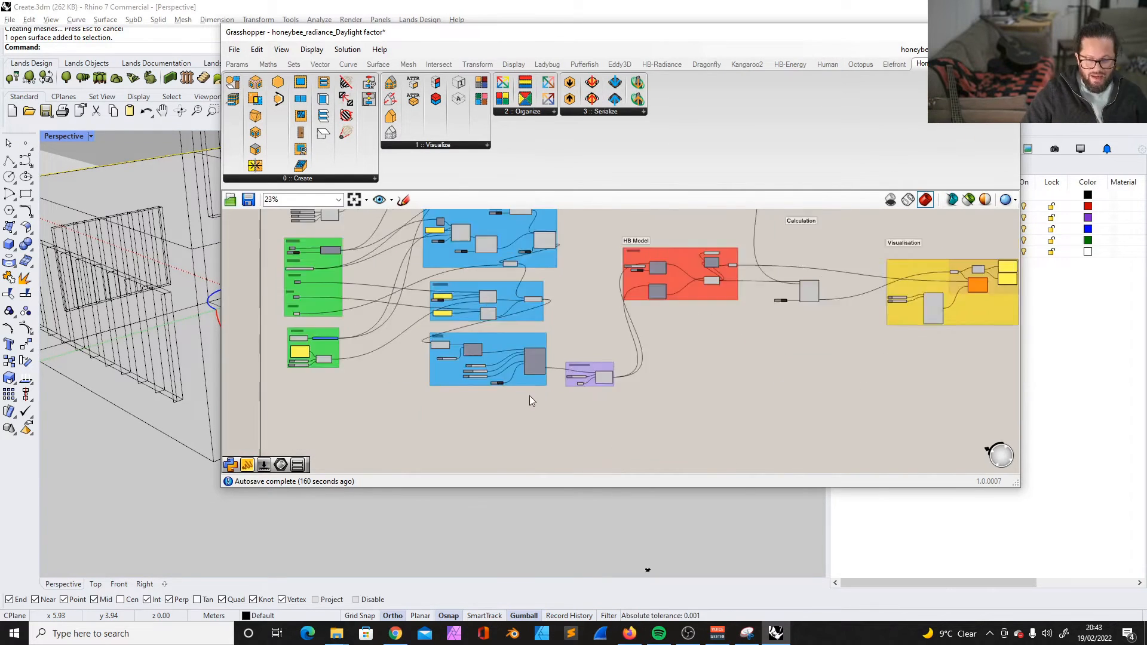
- Examine how the apertures and doors are added to the rooms and how the rooms feed the Shading group's add-shade component
{"action": "scroll", "coordinate": [498, 385], "scroll_direction": "up", "scroll_amount": 6}
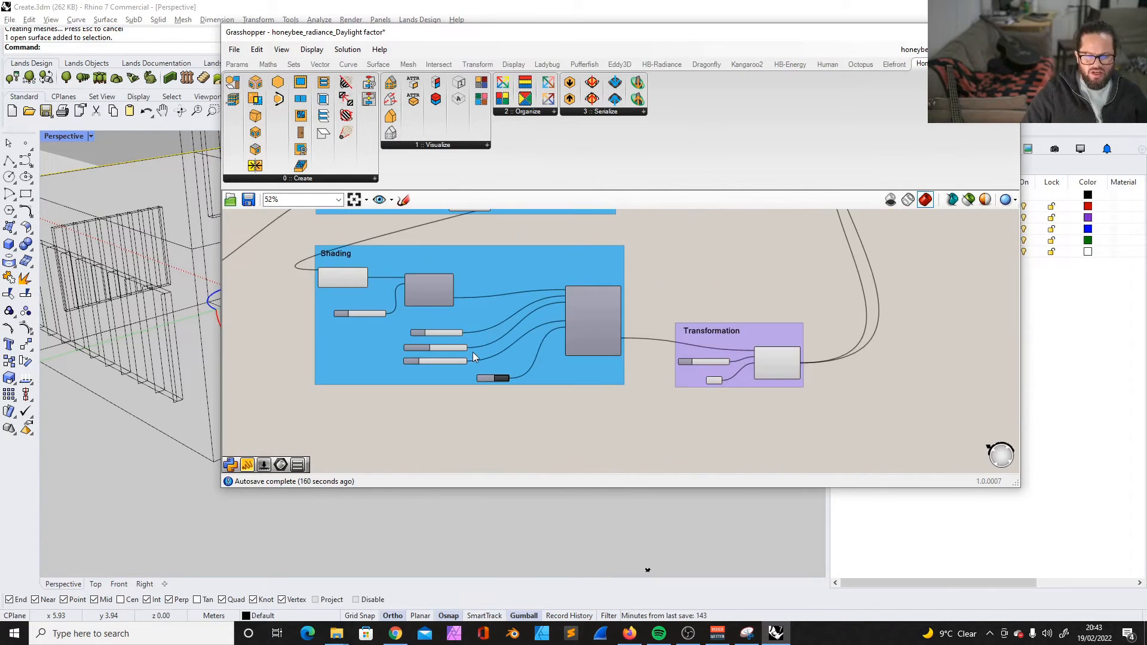
{"action": "scroll", "coordinate": [472, 352], "scroll_direction": "down", "scroll_amount": 3}
{"action": "scroll", "coordinate": [445, 326], "scroll_direction": "up", "scroll_amount": 2}
{"action": "scroll", "coordinate": [351, 297], "scroll_direction": "up", "scroll_amount": 4}
{"action": "left_click", "coordinate": [436, 324]}
{"action": "scroll", "coordinate": [441, 326], "scroll_direction": "down", "scroll_amount": 5}
{"action": "scroll", "coordinate": [500, 250], "scroll_direction": "up", "scroll_amount": 3}
{"action": "scroll", "coordinate": [500, 254], "scroll_direction": "down", "scroll_amount": 2}
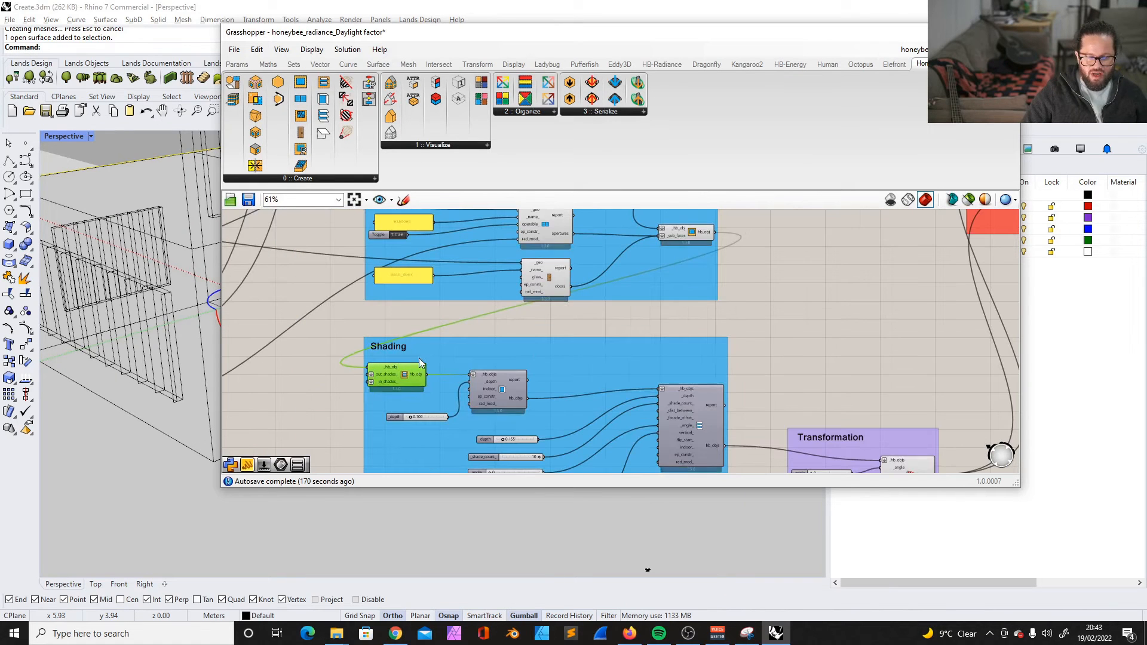
{"action": "left_click", "coordinate": [705, 232]}
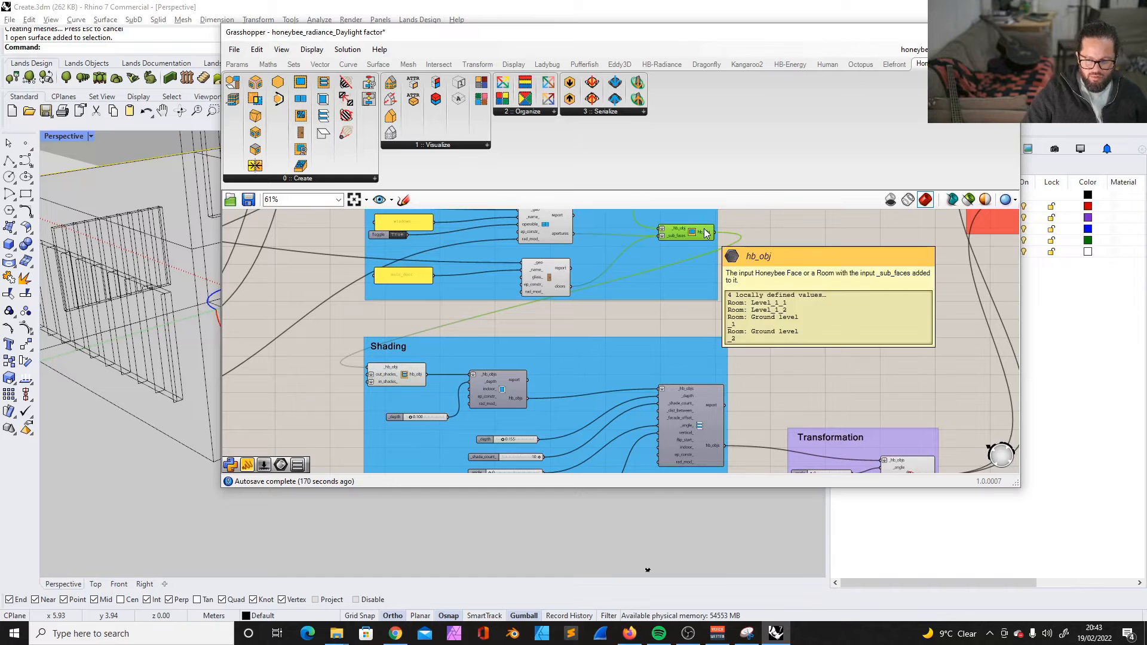
{"action": "left_click", "coordinate": [544, 276]}
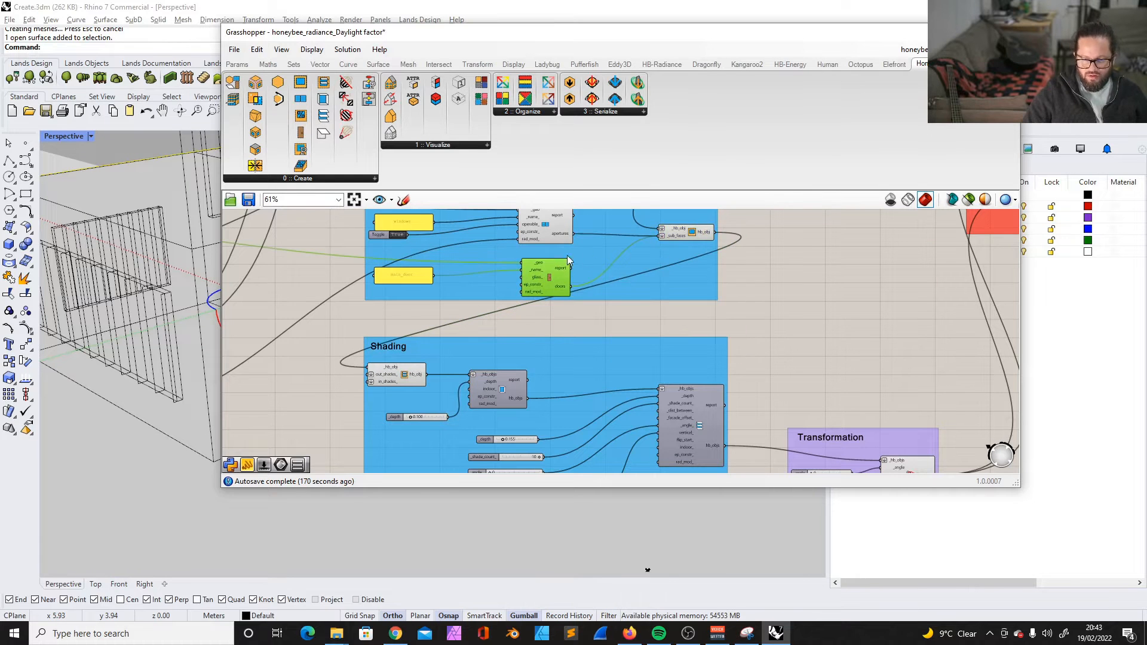
{"action": "scroll", "coordinate": [393, 427], "scroll_direction": "up", "scroll_amount": 3}
- Reposition the border shade component, its depth slider and the louver shade component within the Shading group
{"action": "left_click", "coordinate": [574, 345]}
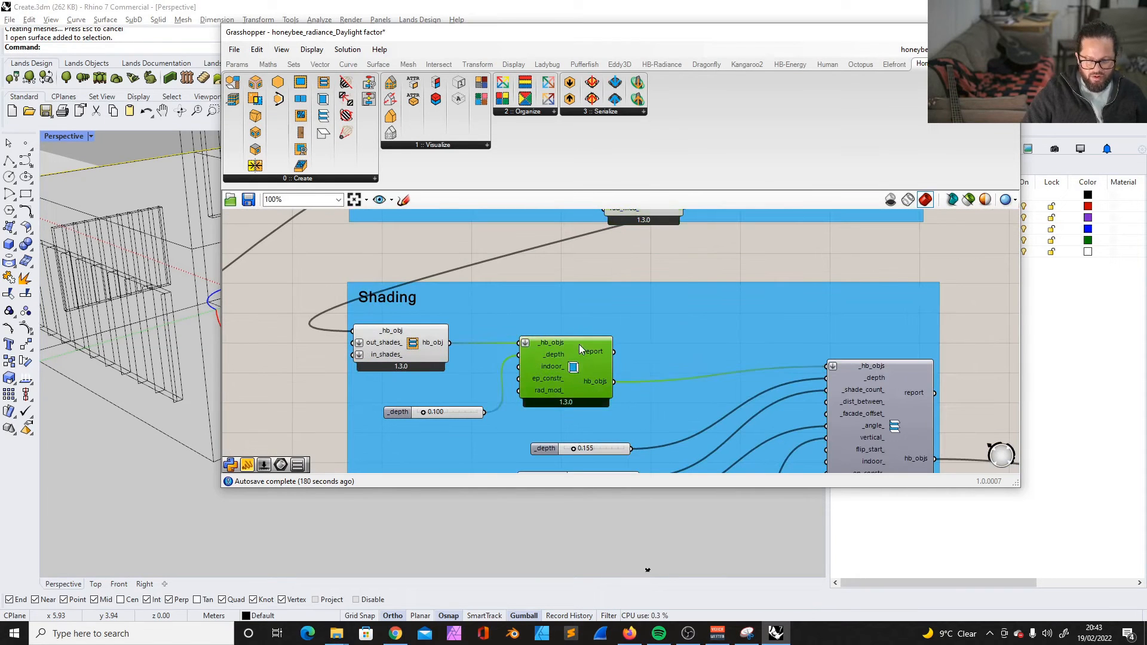
{"action": "left_click_drag", "start_coordinate": [572, 350], "coordinate": [568, 347]}
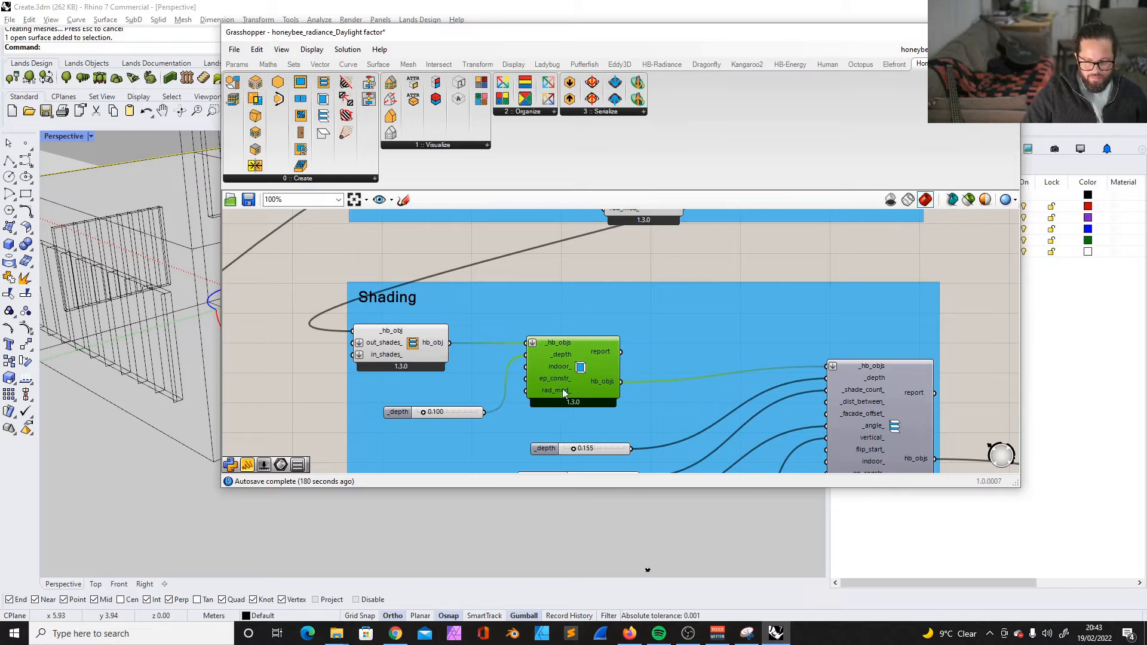
{"action": "left_click_drag", "start_coordinate": [477, 407], "coordinate": [484, 392]}
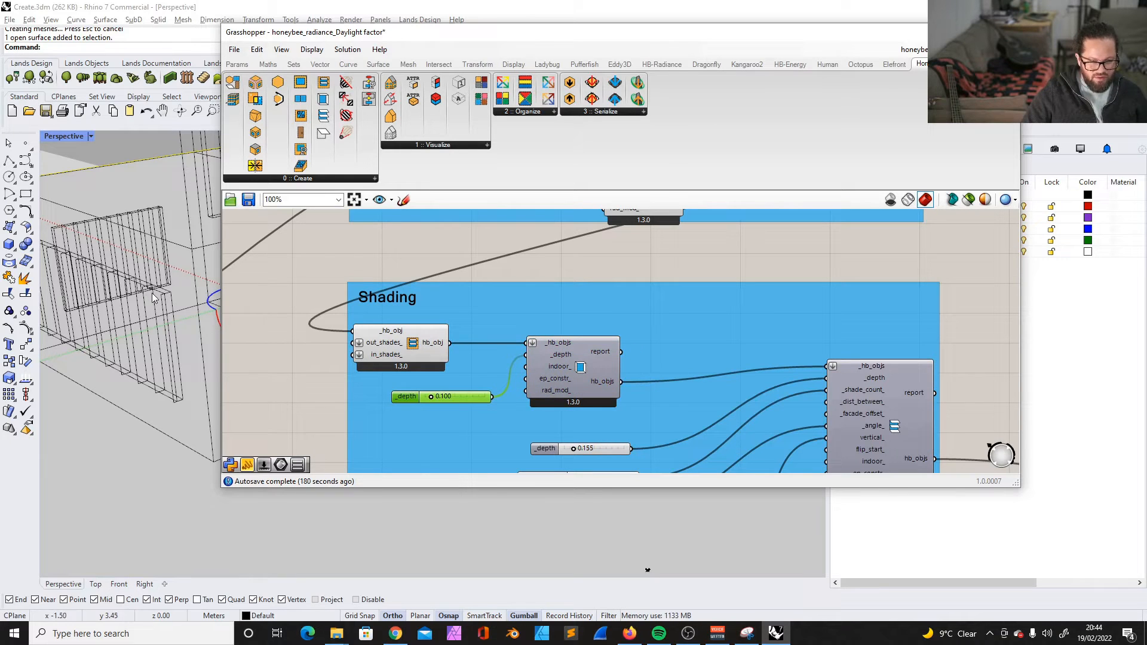
{"action": "scroll", "coordinate": [157, 296], "scroll_direction": "down", "scroll_amount": 3}
{"action": "left_click", "coordinate": [642, 325]}
{"action": "right_click_drag", "start_coordinate": [642, 325], "coordinate": [509, 258]}
{"action": "left_click_drag", "start_coordinate": [762, 354], "coordinate": [760, 403]}
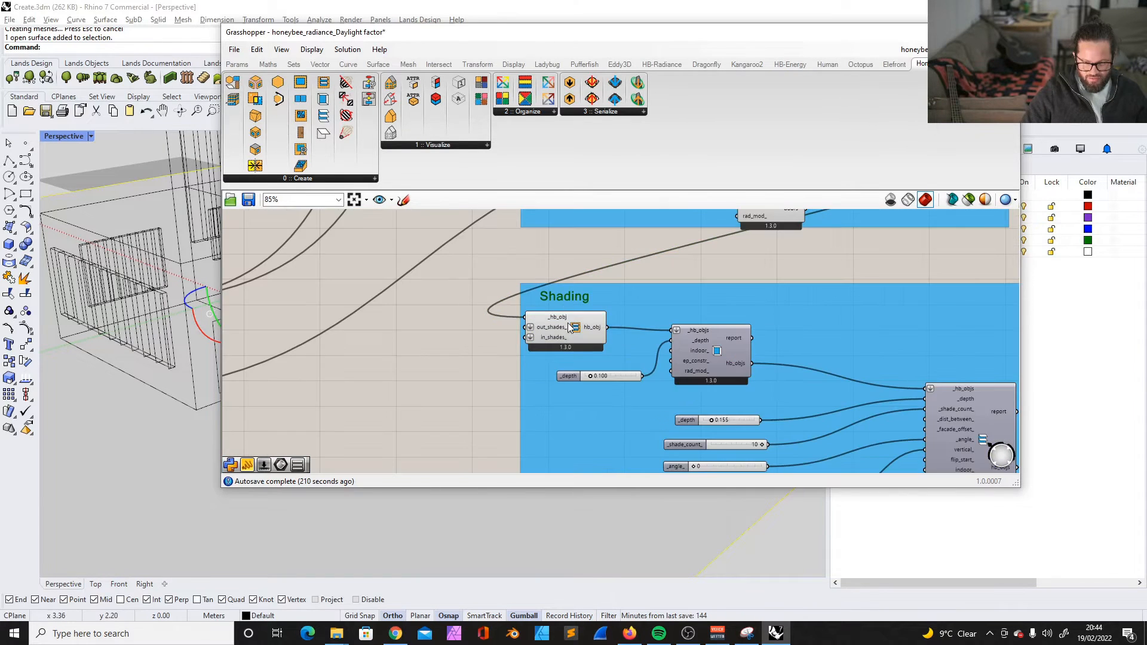
- Check what the out_shades input of the Shading group's add-shade component expects
{"action": "left_click", "coordinate": [567, 328]}
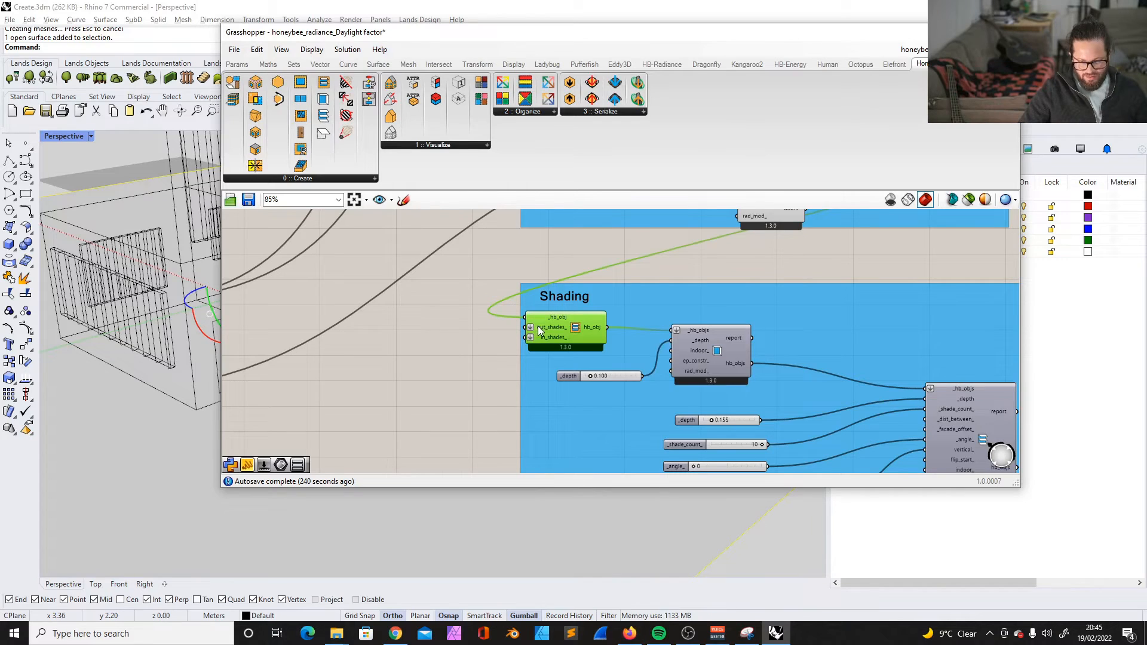
{"action": "mouse_move", "coordinate": [560, 326]}
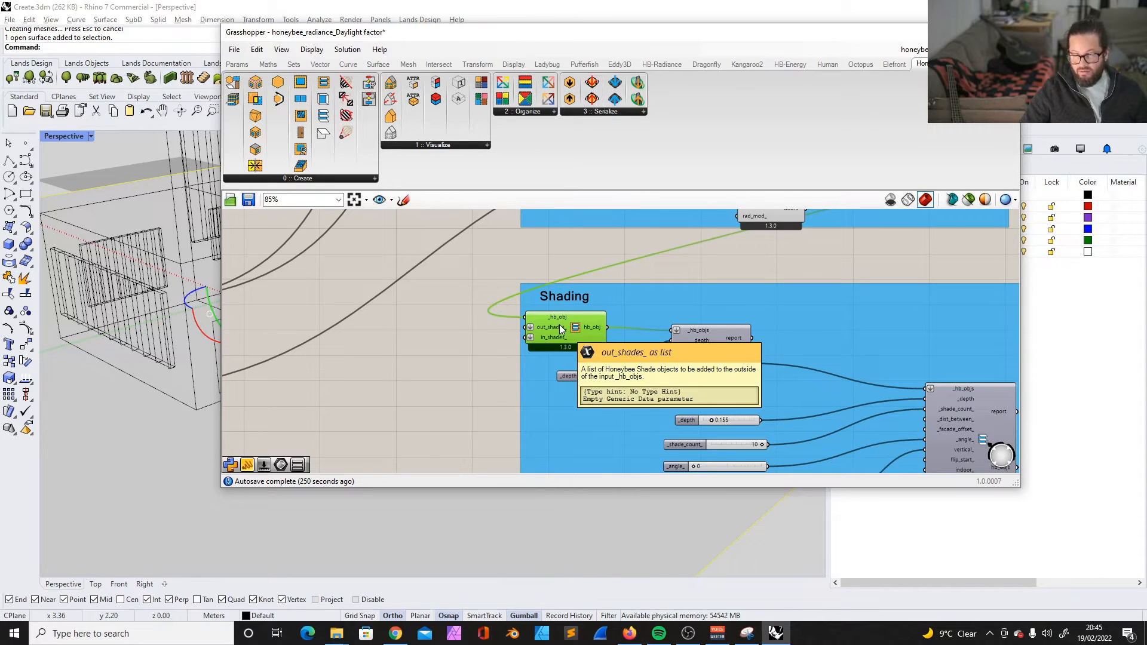
{"action": "left_click", "coordinate": [478, 338]}
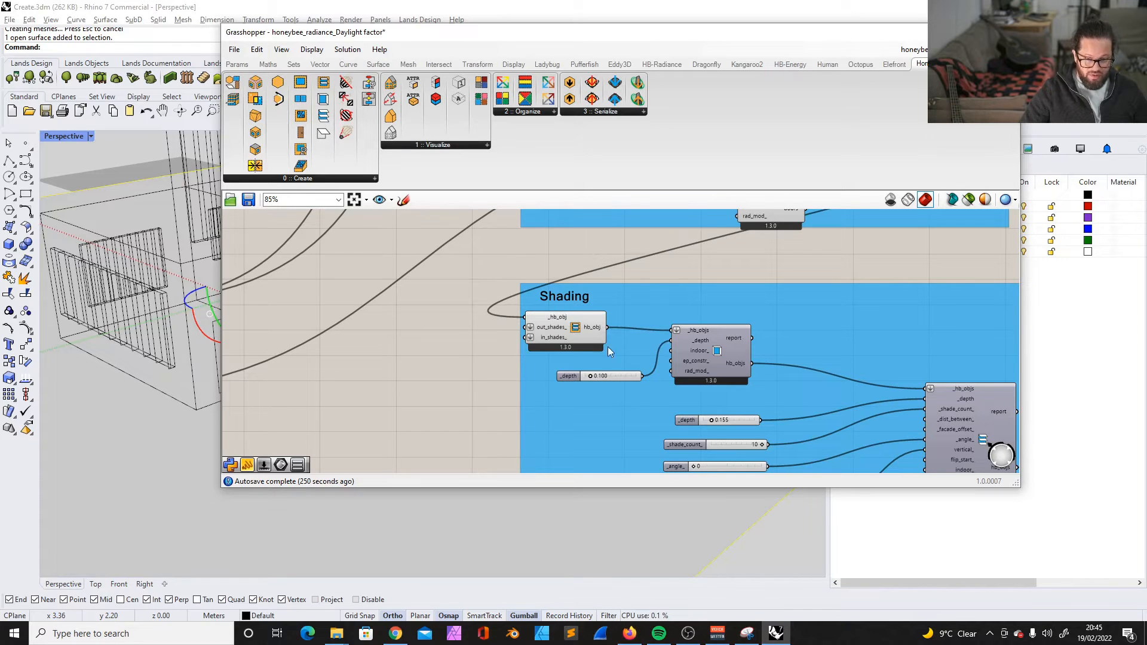
- Move the Grasshopper window aside to reveal the Rhino model and select the tall context block beside the house
{"action": "left_click_drag", "start_coordinate": [605, 31], "coordinate": [850, 31]}
{"action": "scroll", "coordinate": [343, 358], "scroll_direction": "down", "scroll_amount": 15}
{"action": "scroll", "coordinate": [292, 310], "scroll_direction": "up", "scroll_amount": 5}
{"action": "scroll", "coordinate": [287, 188], "scroll_direction": "down", "scroll_amount": 3}
{"action": "scroll", "coordinate": [368, 170], "scroll_direction": "up", "scroll_amount": 8}
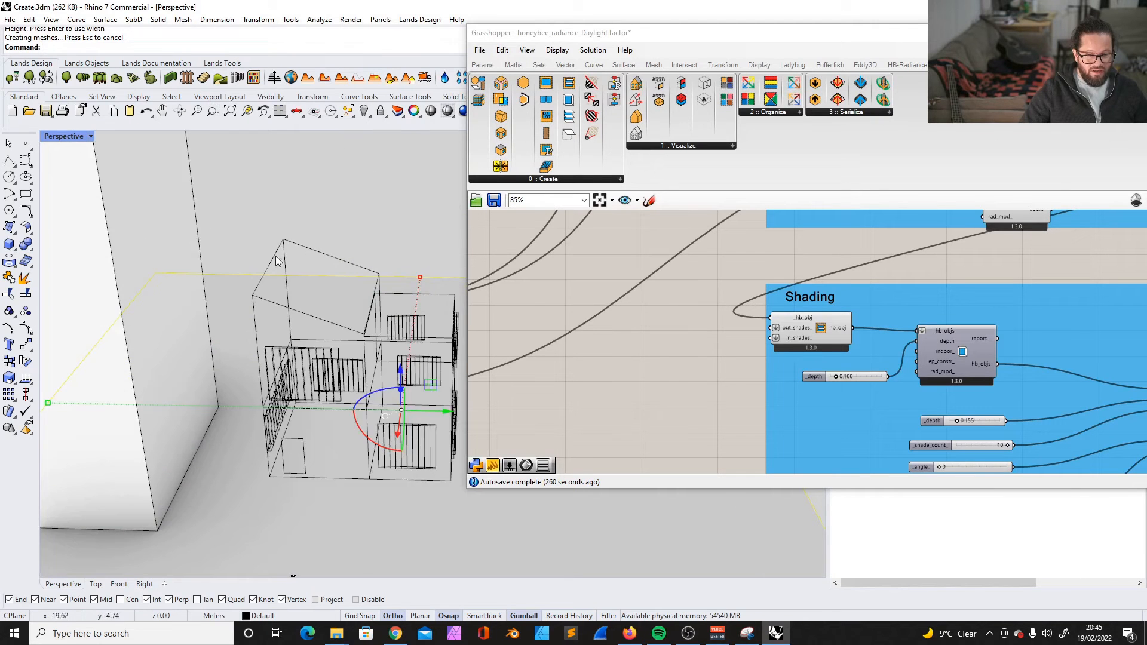
{"action": "scroll", "coordinate": [278, 248], "scroll_direction": "down", "scroll_amount": 3}
{"action": "left_click", "coordinate": [224, 266]}
{"action": "scroll", "coordinate": [754, 395], "scroll_direction": "down", "scroll_amount": 3}
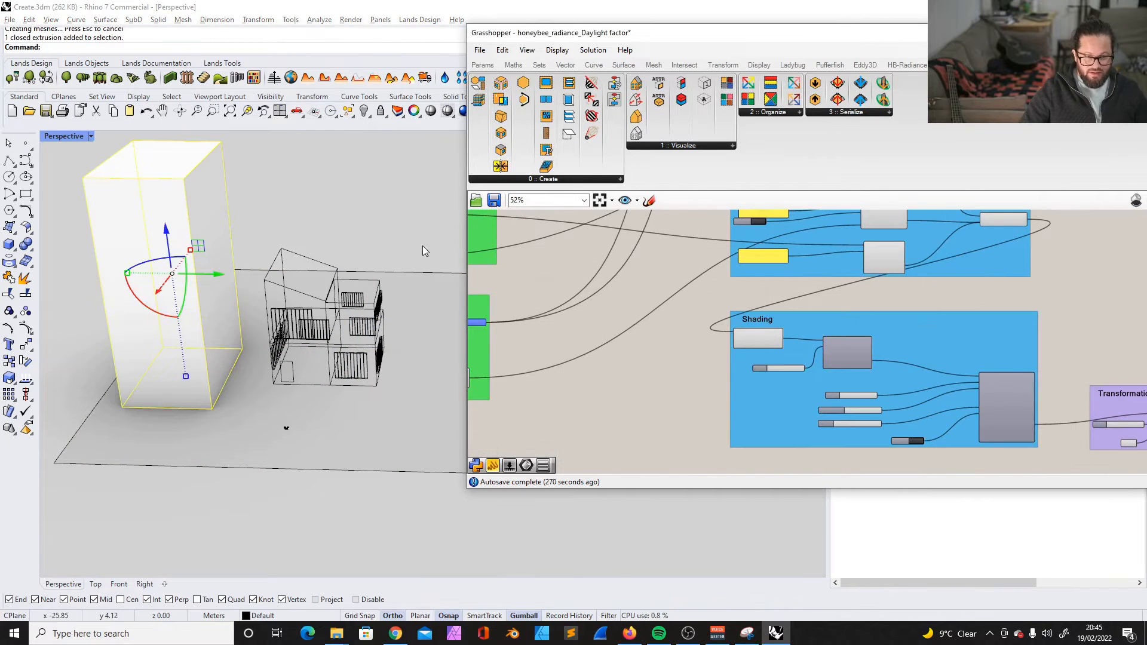
- Add an HB Shade component to the canvas just before the Shading group
{"action": "scroll", "coordinate": [791, 346], "scroll_direction": "up", "scroll_amount": 7}
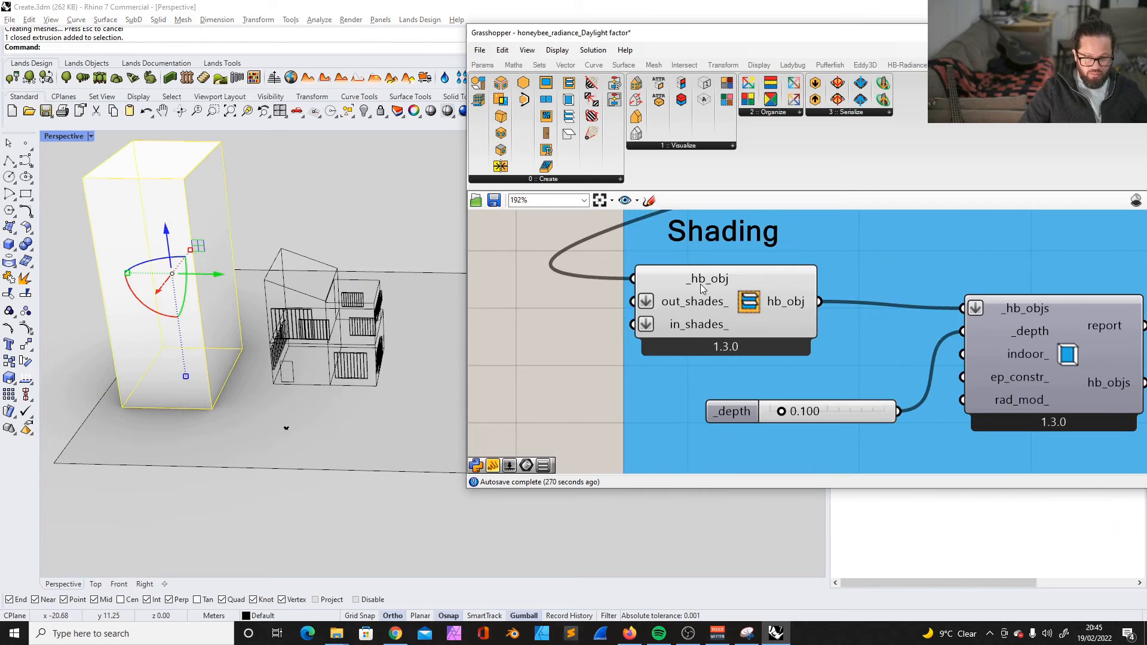
{"action": "left_click", "coordinate": [569, 134]}
{"action": "scroll", "coordinate": [719, 321], "scroll_direction": "down", "scroll_amount": 3}
{"action": "left_click", "coordinate": [546, 348]}
{"action": "right_click_drag", "start_coordinate": [561, 301], "coordinate": [630, 272]}
{"action": "scroll", "coordinate": [630, 272], "scroll_direction": "up", "scroll_amount": 2}
{"action": "scroll", "coordinate": [583, 313], "scroll_direction": "down", "scroll_amount": 3}
{"action": "scroll", "coordinate": [668, 288], "scroll_direction": "up", "scroll_amount": 2}
{"action": "left_click", "coordinate": [663, 306]}
{"action": "scroll", "coordinate": [711, 371], "scroll_direction": "down", "scroll_amount": 4}
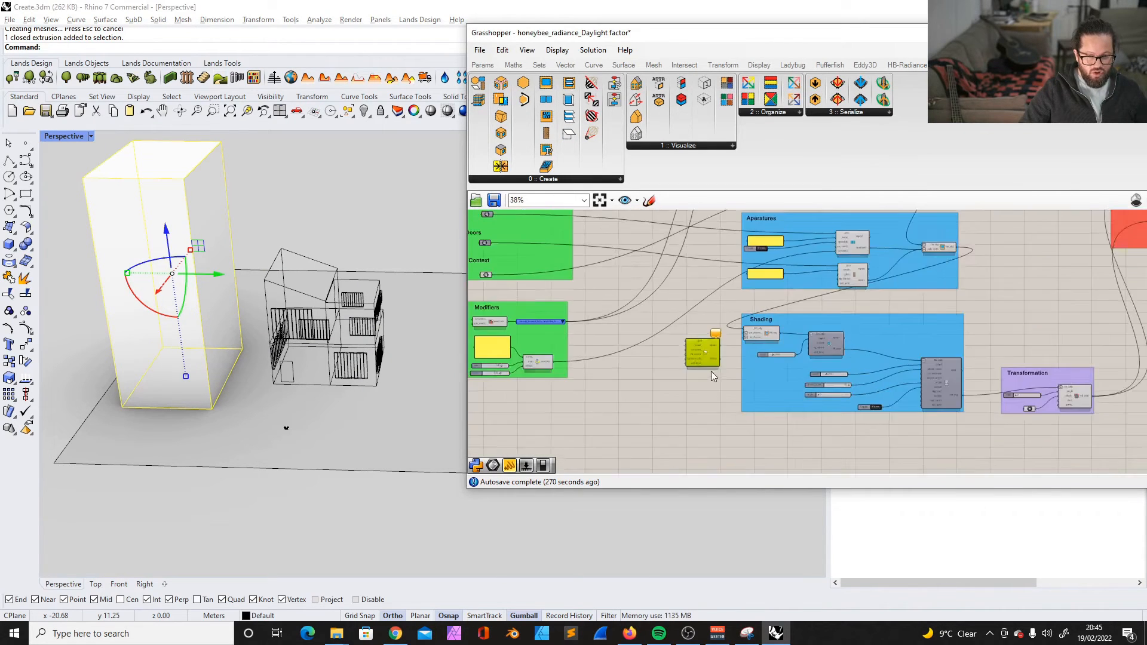
- Add a second geometry parameter to the Context group and reference the tall context block in it
{"action": "scroll", "coordinate": [711, 371], "scroll_direction": "down", "scroll_amount": 3}
{"action": "scroll", "coordinate": [561, 322], "scroll_direction": "up", "scroll_amount": 3}
{"action": "scroll", "coordinate": [565, 321], "scroll_direction": "up", "scroll_amount": 1}
{"action": "left_click_drag", "start_coordinate": [624, 315], "coordinate": [619, 367]}
{"action": "scroll", "coordinate": [586, 308], "scroll_direction": "down", "scroll_amount": 4}
{"action": "scroll", "coordinate": [582, 276], "scroll_direction": "up", "scroll_amount": 5}
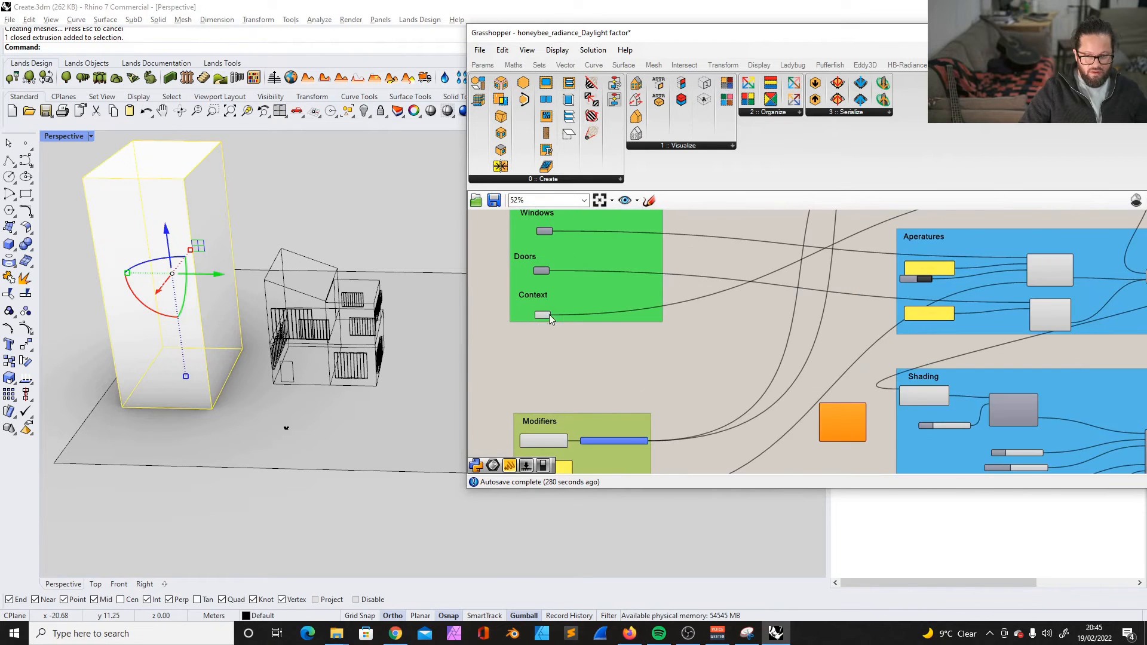
{"action": "scroll", "coordinate": [540, 318], "scroll_direction": "up", "scroll_amount": 3}
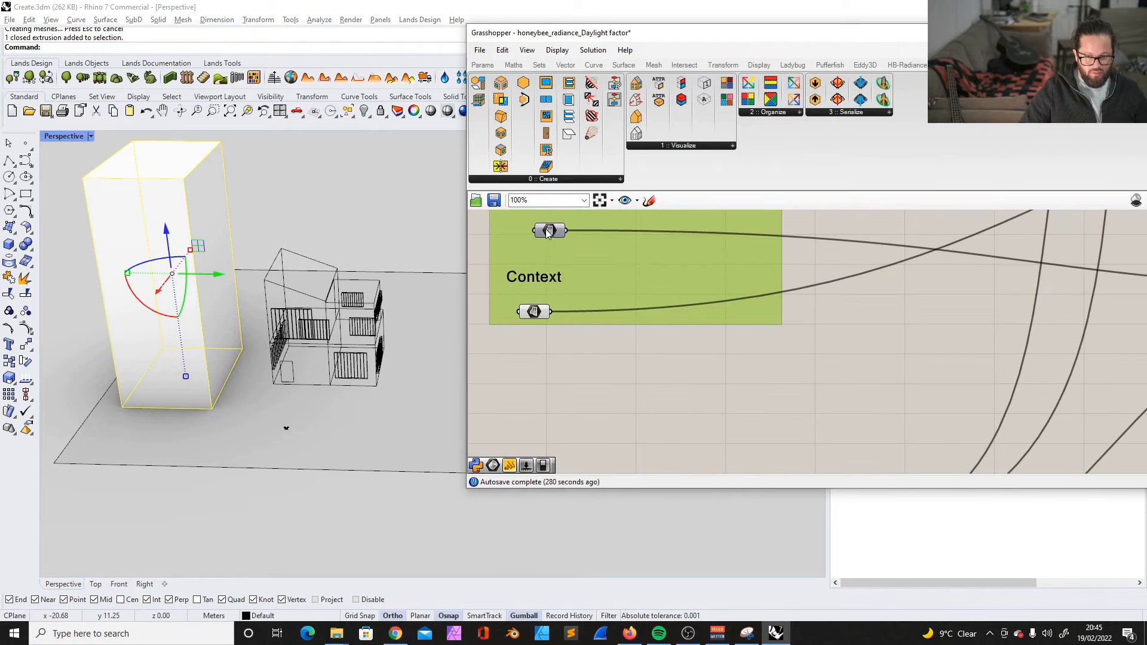
{"action": "double_click", "coordinate": [617, 351]}
{"action": "scroll", "coordinate": [496, 224], "scroll_direction": "down", "scroll_amount": 2}
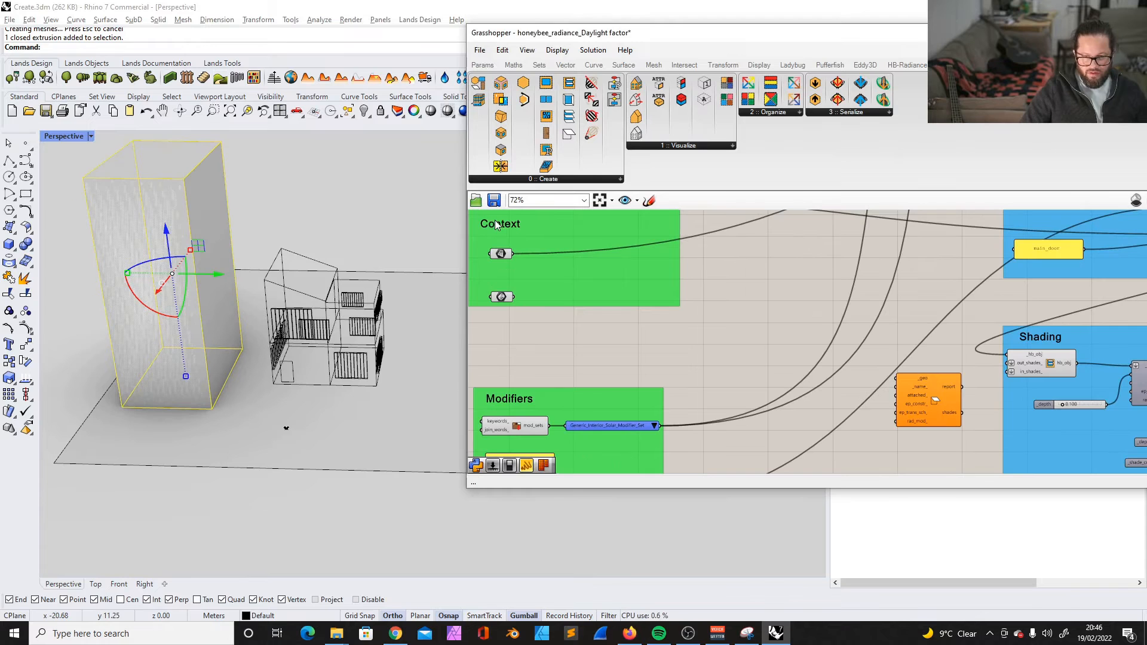
- Connect the new context geometry to HB Shade's _geo input and its shades output to out_shades, and align HB Shade beside the Shading group
{"action": "left_click_drag", "start_coordinate": [515, 297], "coordinate": [896, 379]}
{"action": "scroll", "coordinate": [922, 399], "scroll_direction": "down", "scroll_amount": 4}
{"action": "scroll", "coordinate": [923, 399], "scroll_direction": "up", "scroll_amount": 5}
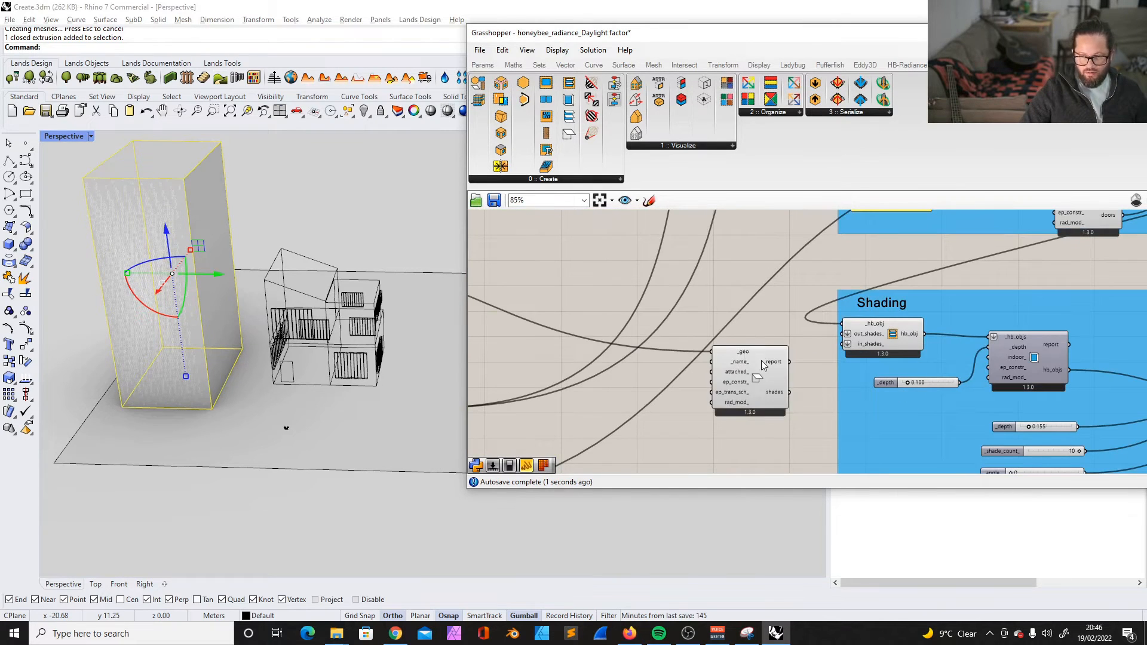
{"action": "left_click_drag", "start_coordinate": [760, 364], "coordinate": [752, 385]}
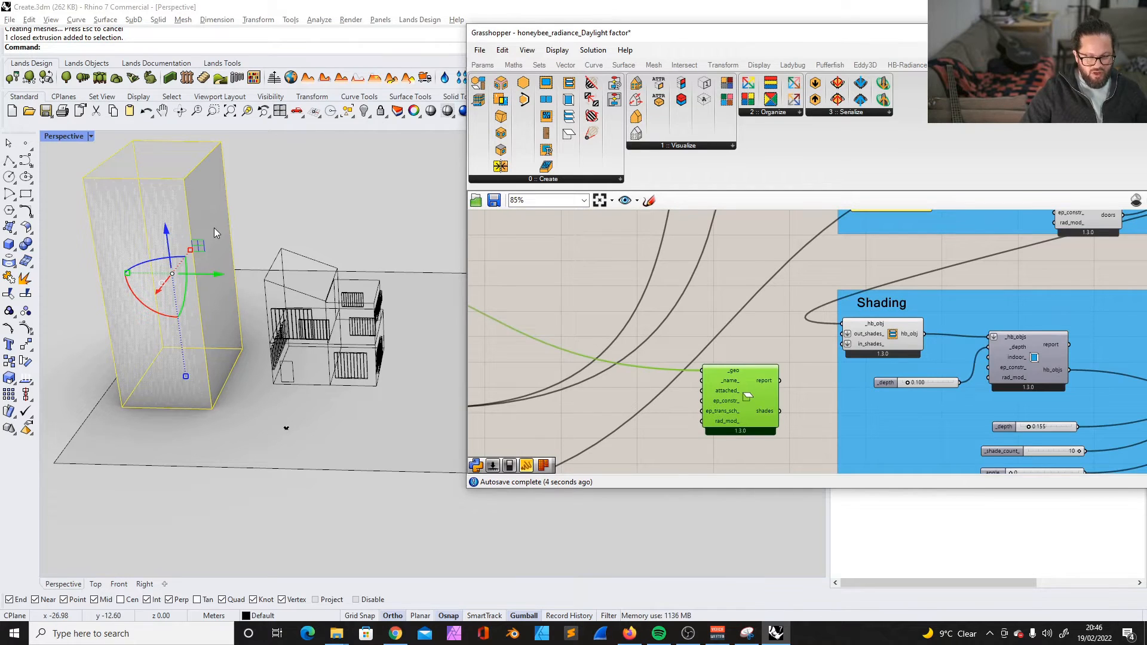
{"action": "left_click_drag", "start_coordinate": [757, 431], "coordinate": [831, 342]}
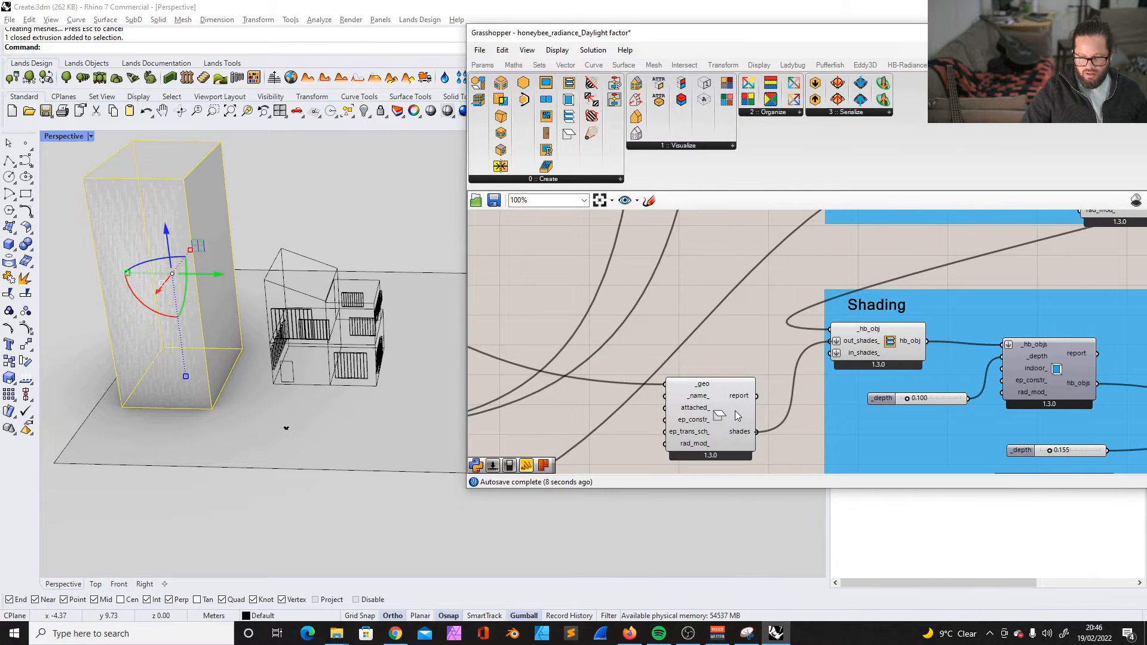
{"action": "left_click_drag", "start_coordinate": [733, 399], "coordinate": [748, 304]}
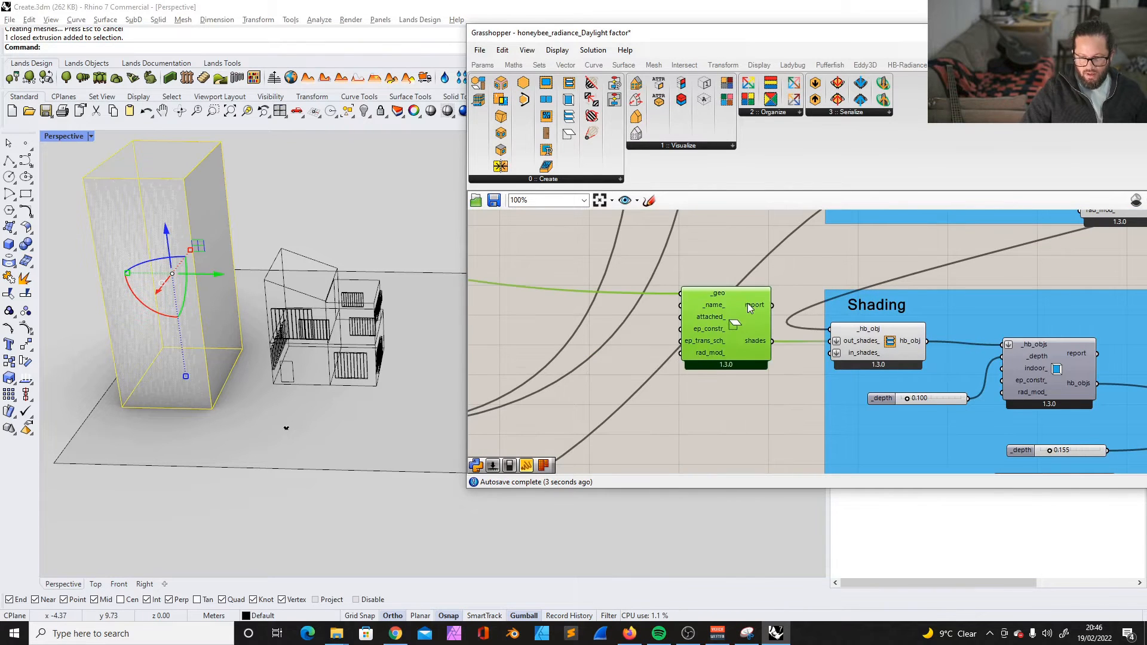
- Examine HB Shade's construction and transmittance schedule inputs, with the Tower name panel placed beside it
{"action": "scroll", "coordinate": [741, 362], "scroll_direction": "up", "scroll_amount": 4}
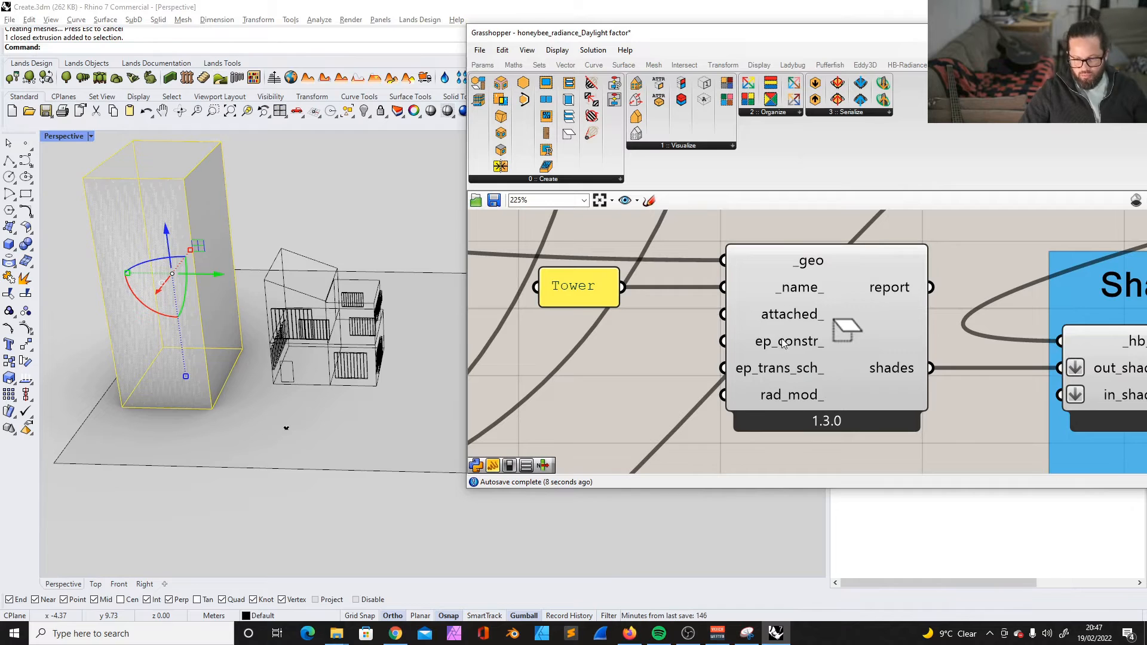
{"action": "mouse_move", "coordinate": [576, 296]}
{"action": "left_mouse_down"}
{"action": "mouse_move", "coordinate": [550, 296]}
{"action": "mouse_move", "coordinate": [575, 297]}
{"action": "left_mouse_up"}
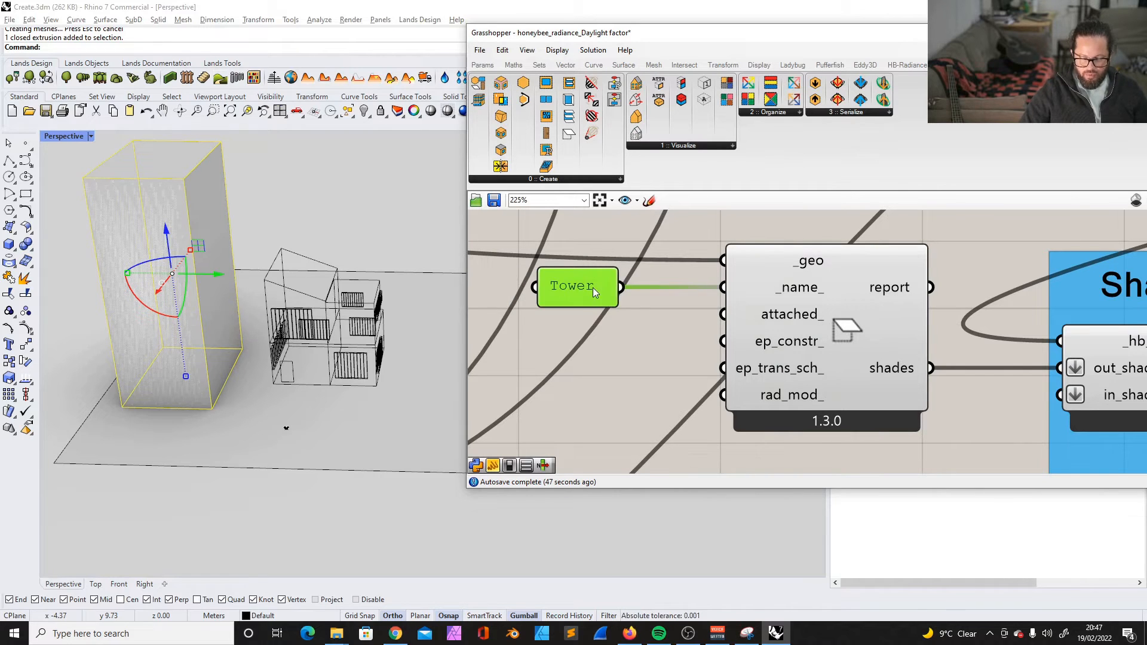
{"action": "left_click", "coordinate": [798, 342]}
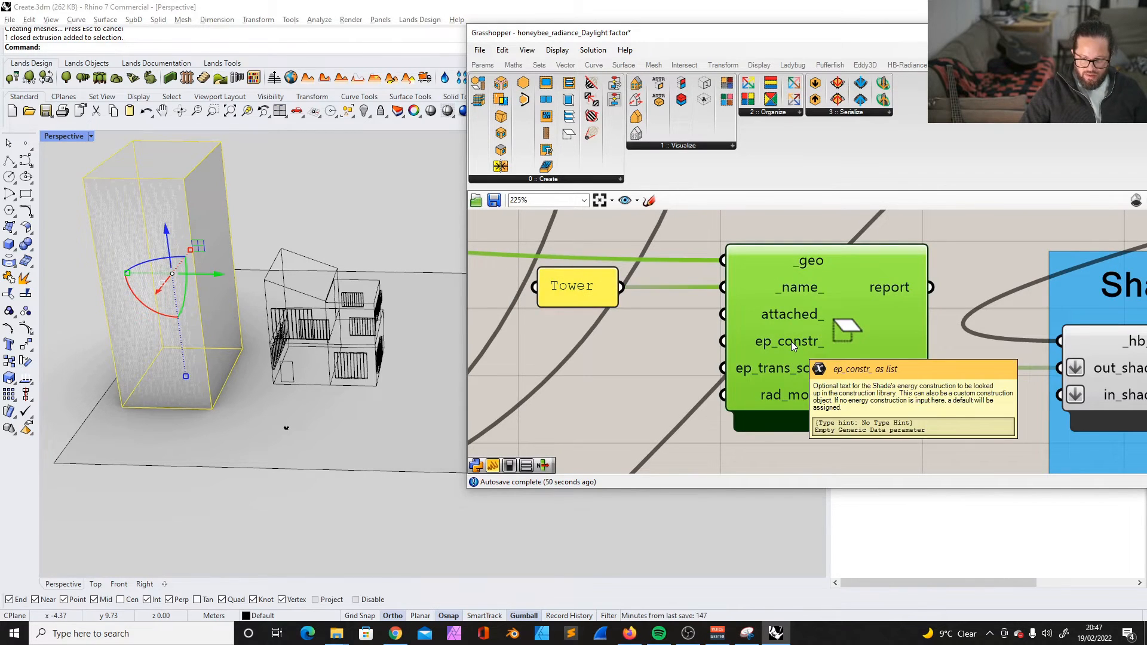
{"action": "left_click", "coordinate": [550, 326]}
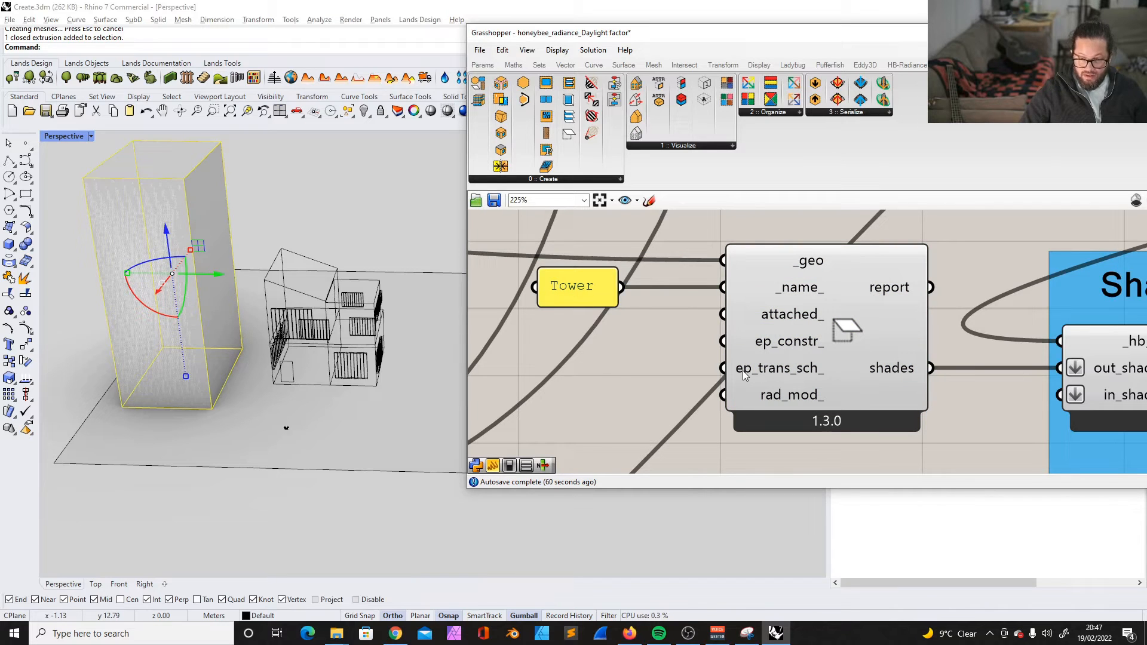
{"action": "mouse_move", "coordinate": [786, 368]}
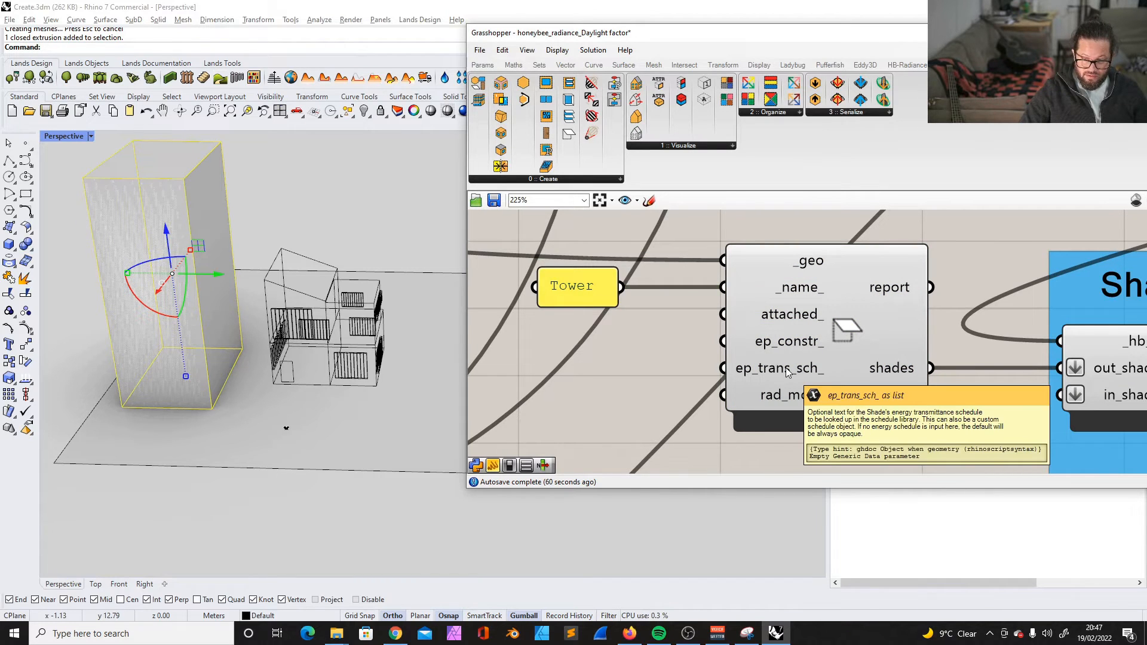
{"action": "mouse_move", "coordinate": [805, 403]}
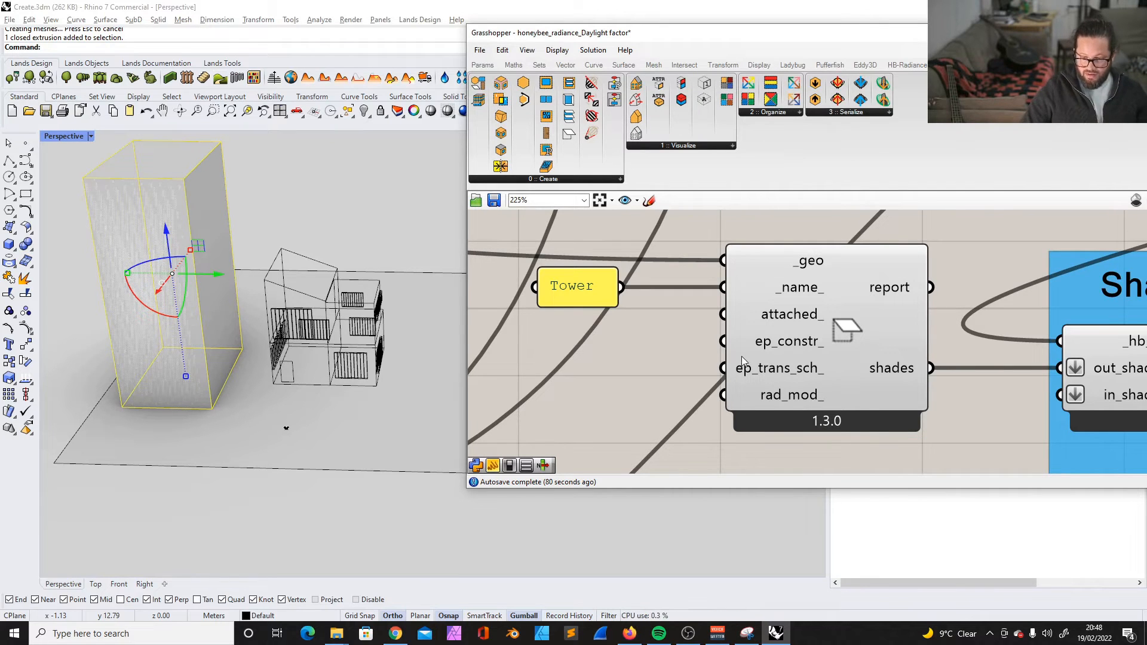
{"action": "left_click_drag", "start_coordinate": [712, 355], "coordinate": [859, 386]}
- Draw a slim vertical cylinder in front of the house in Rhino as a tree trunk
{"action": "left_click", "coordinate": [346, 390]}
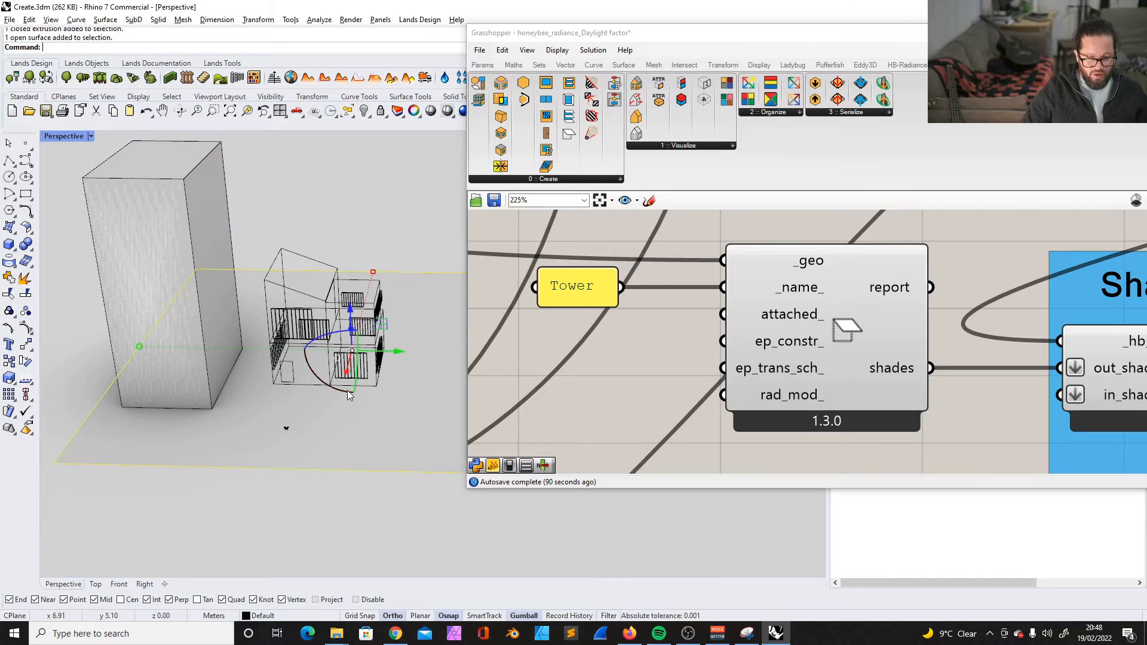
{"action": "left_click", "coordinate": [10, 246]}
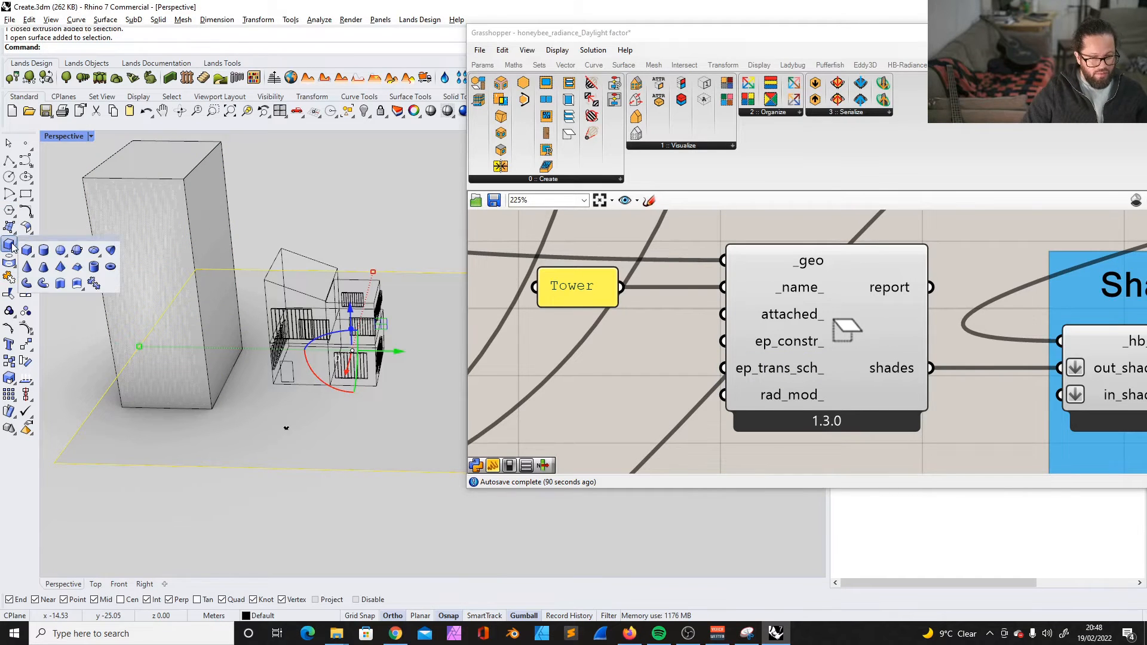
{"action": "left_click", "coordinate": [43, 249]}
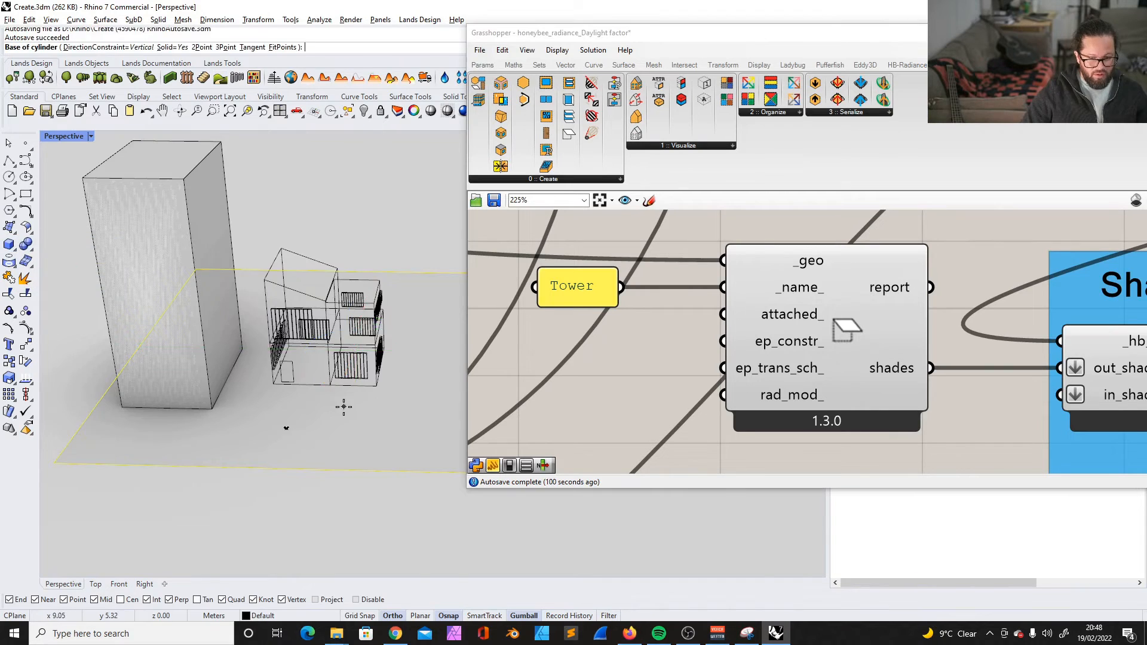
- Draw a sphere as the tree crown and set it on top of the cylindrical trunk
{"action": "left_click", "coordinate": [11, 246]}
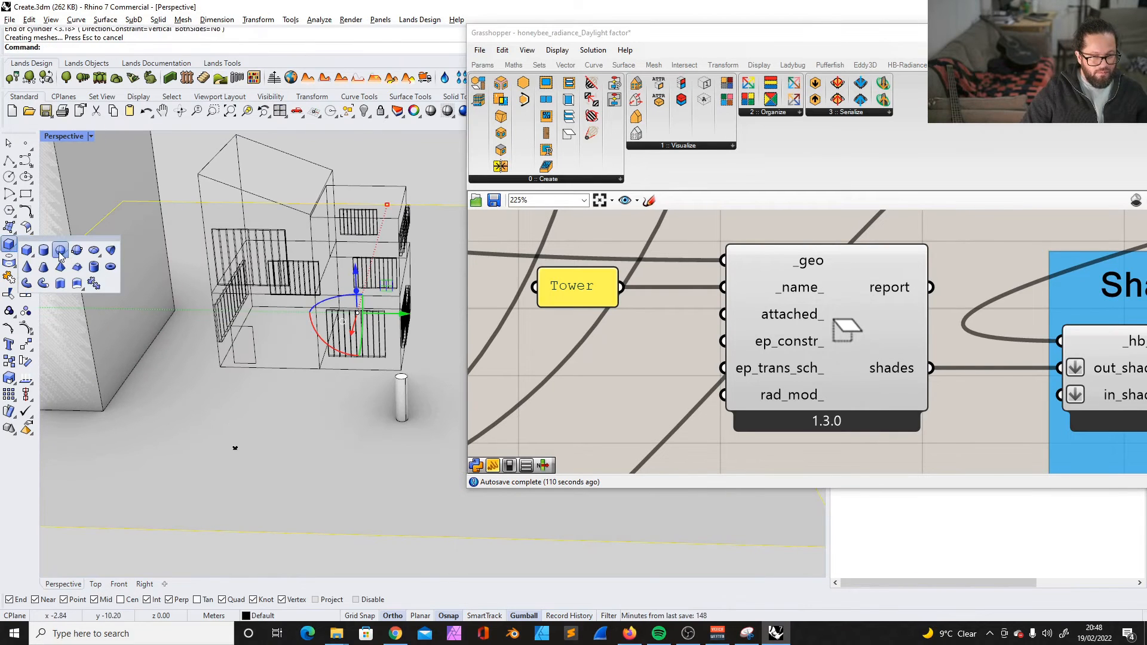
{"action": "left_click", "coordinate": [62, 249]}
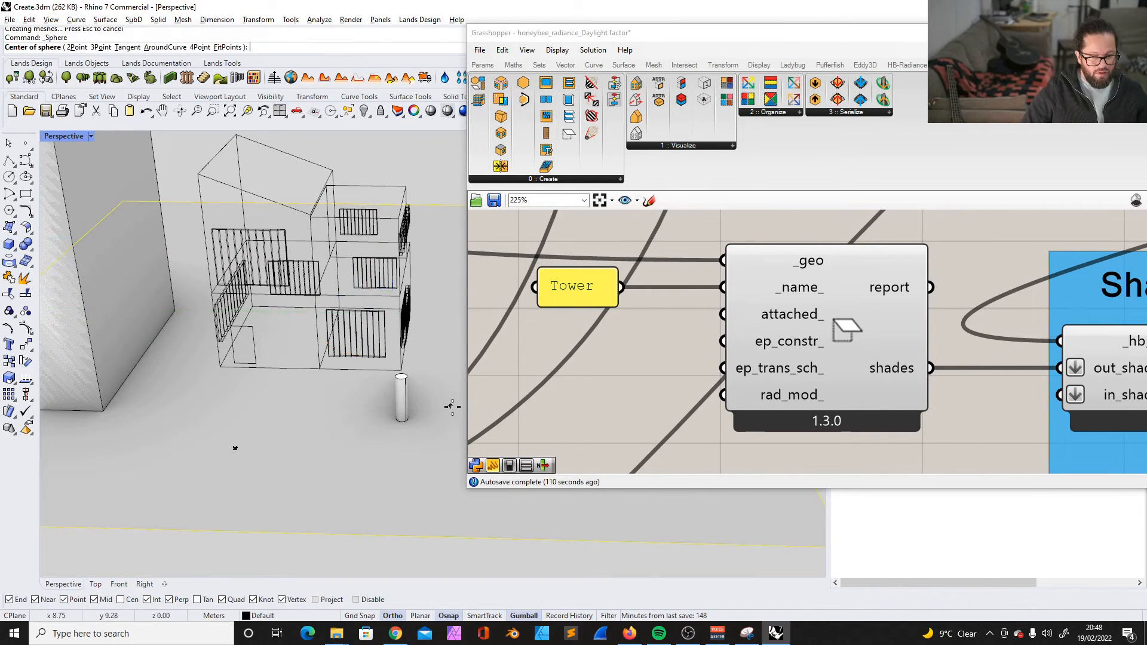
{"action": "scroll", "coordinate": [450, 406], "scroll_direction": "up", "scroll_amount": 5}
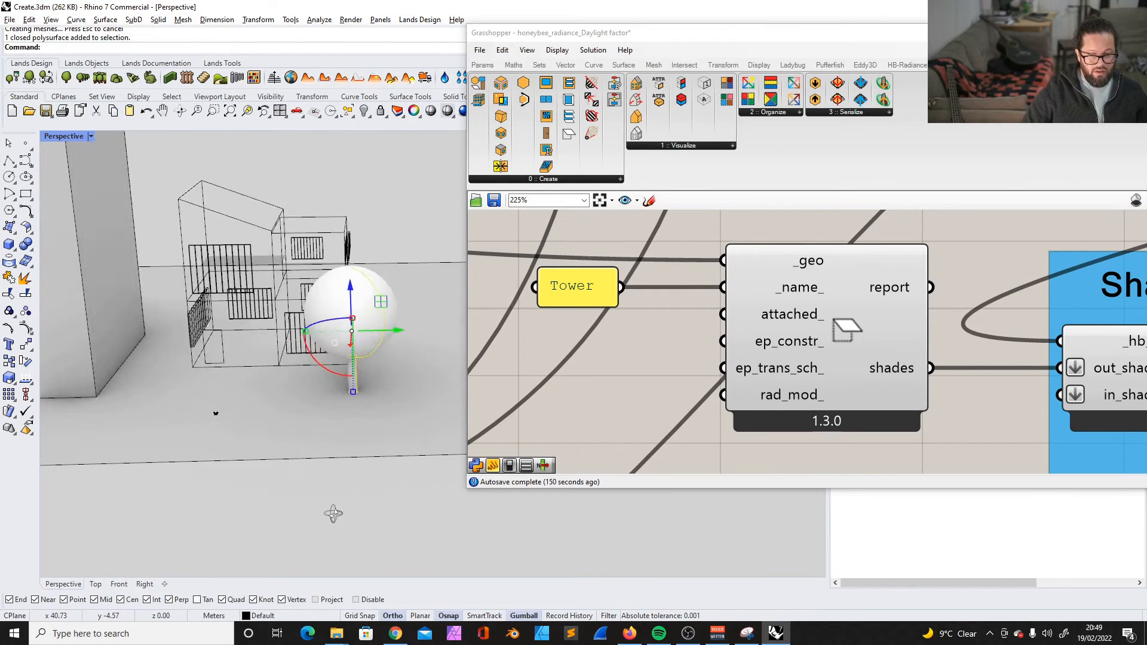
{"action": "right_click_drag", "start_coordinate": [334, 514], "coordinate": [349, 496]}
{"action": "scroll", "coordinate": [351, 306], "scroll_direction": "up", "scroll_amount": 8}
{"action": "left_click", "coordinate": [414, 385]}
{"action": "scroll", "coordinate": [414, 385], "scroll_direction": "down", "scroll_amount": 11}
{"action": "scroll", "coordinate": [664, 269], "scroll_direction": "down", "scroll_amount": 4}
{"action": "scroll", "coordinate": [788, 326], "scroll_direction": "up", "scroll_amount": 1}
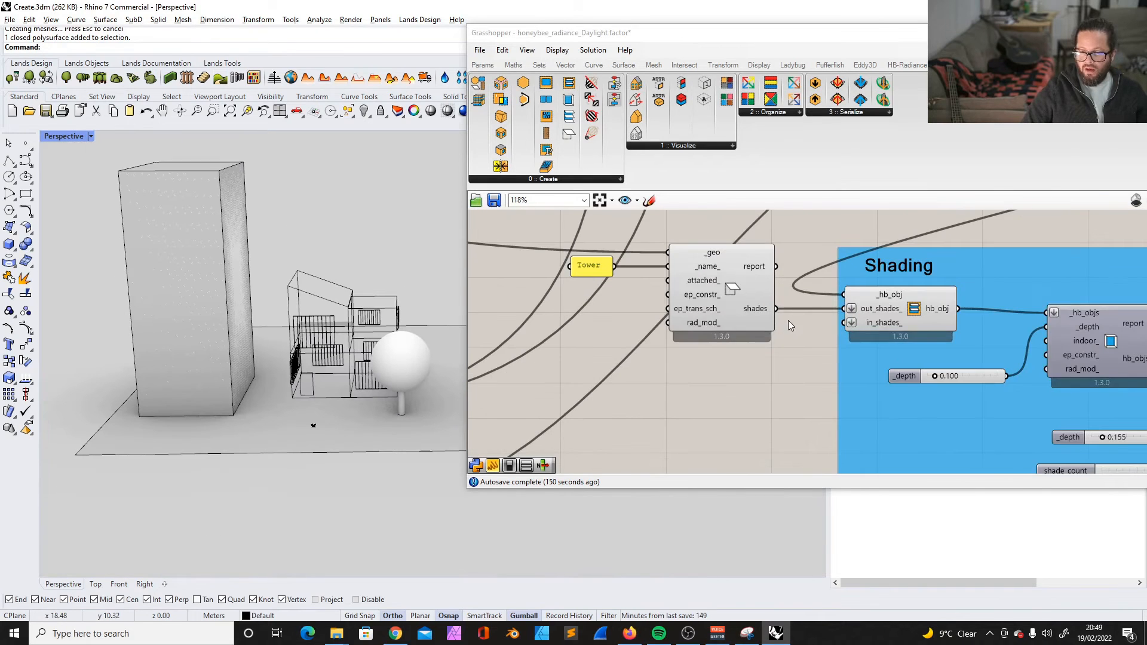
- Duplicate the Tower's HB Shade component and place the copy below the original for the tree
{"action": "left_click", "coordinate": [588, 265]}
{"action": "left_click", "coordinate": [716, 286], "text": "shift"}
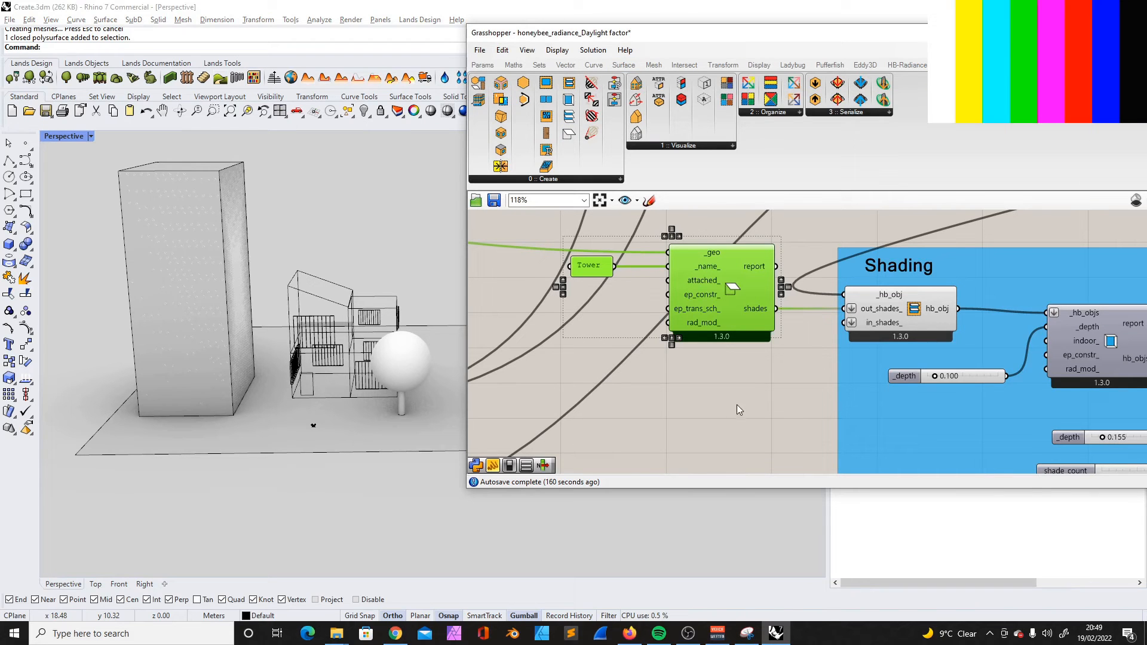
{"action": "left_click_drag", "start_coordinate": [568, 132], "coordinate": [711, 384]}
{"action": "scroll", "coordinate": [711, 384], "scroll_direction": "down", "scroll_amount": 2}
{"action": "right_click_drag", "start_coordinate": [711, 384], "coordinate": [691, 347]}
{"action": "left_click_drag", "start_coordinate": [691, 348], "coordinate": [683, 350]}
- Select the tree in Rhino and copy the building geometry parameter within the Context group
{"action": "left_click", "coordinate": [407, 354]}
{"action": "scroll", "coordinate": [751, 348], "scroll_direction": "down", "scroll_amount": 6}
{"action": "scroll", "coordinate": [576, 311], "scroll_direction": "up", "scroll_amount": 8}
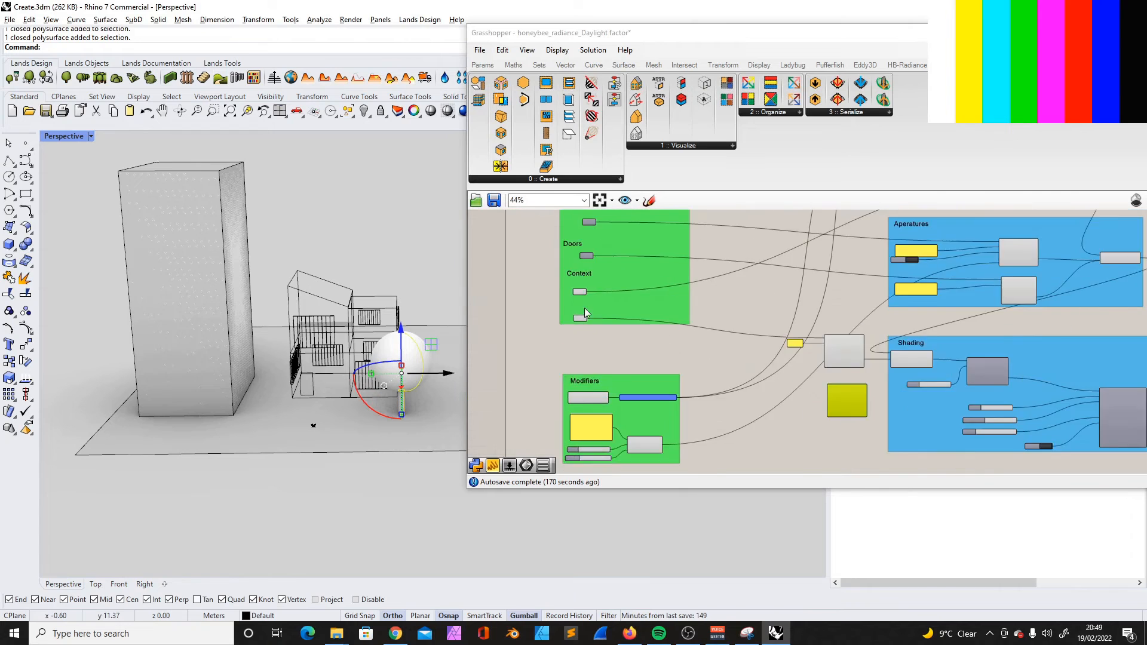
{"action": "left_click_drag", "start_coordinate": [579, 323], "coordinate": [581, 308]}
- Label the three geometry parameters in the Context group Ground, Buildings and Trees
{"action": "key", "text": "ctrl+c"}
{"action": "key", "text": "ctrl+v"}
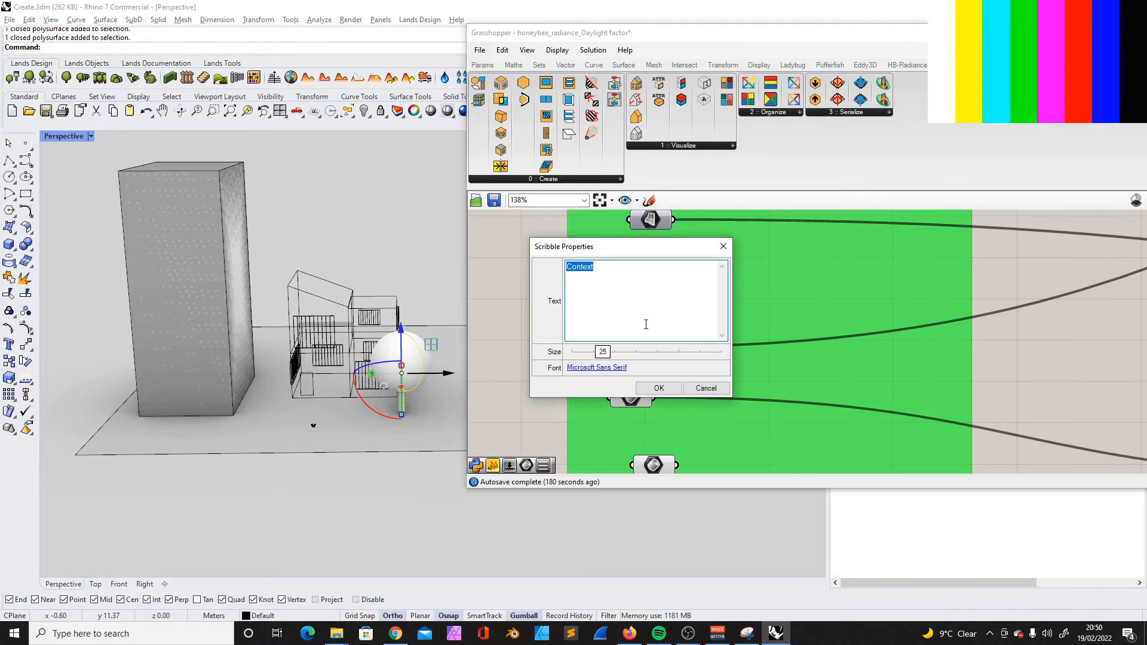
{"action": "type", "text": "Ground"}
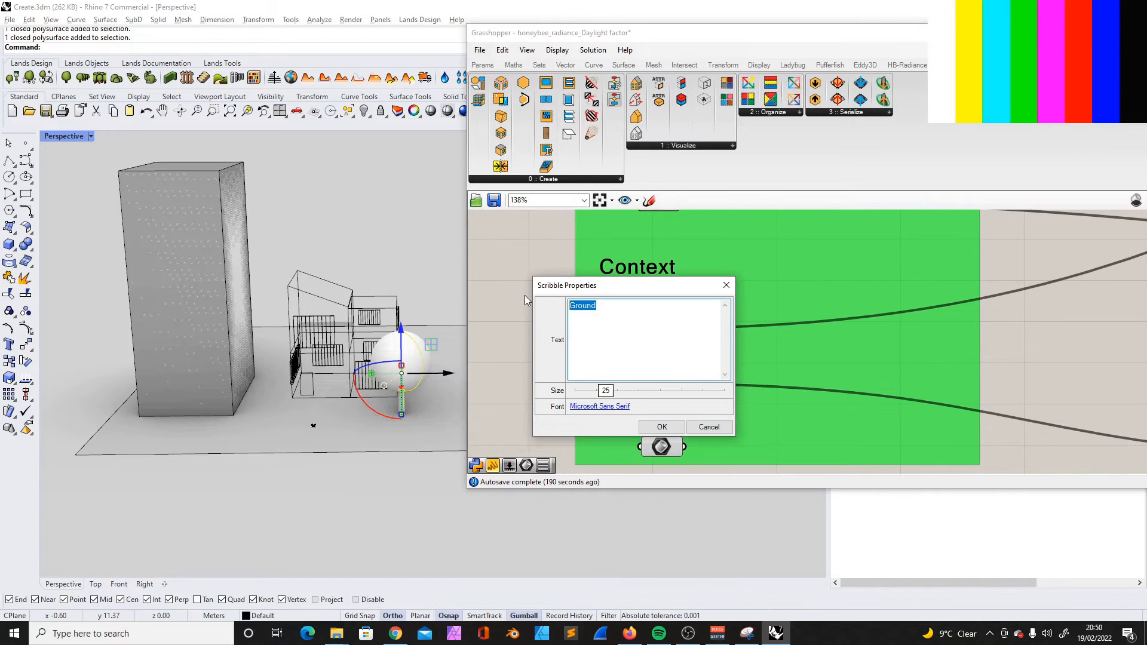
{"action": "key", "text": "BackSpace"}
{"action": "type", "text": "Buildin"}
{"action": "type", "text": "g"}
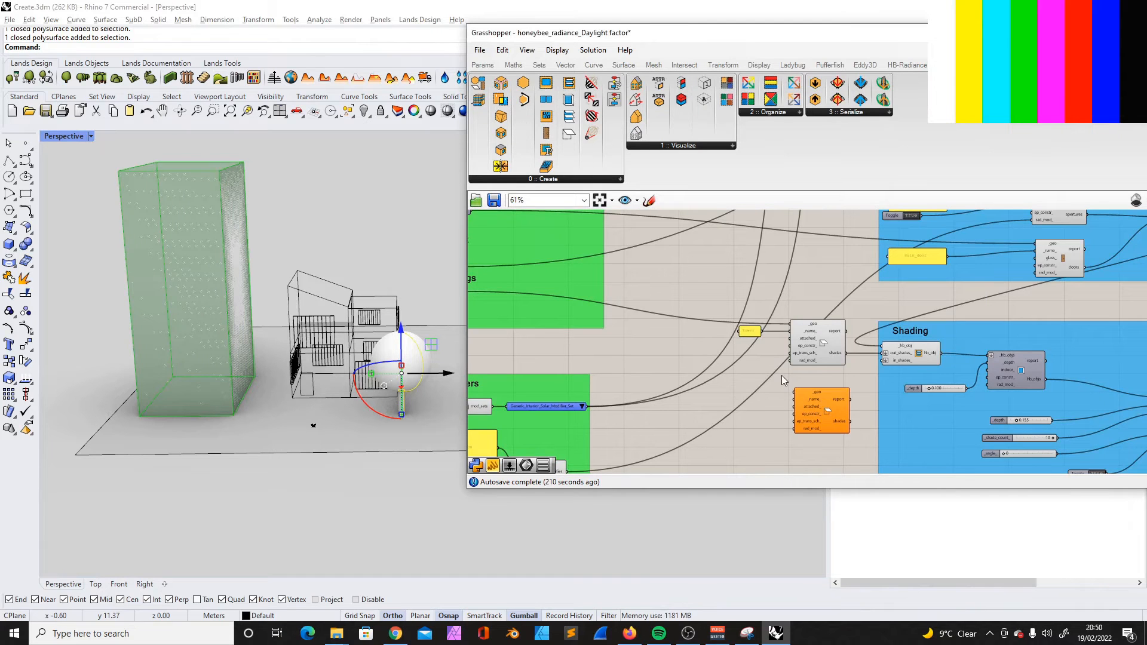
{"action": "scroll", "coordinate": [782, 375], "scroll_direction": "down", "scroll_amount": 3}
{"action": "scroll", "coordinate": [698, 380], "scroll_direction": "up", "scroll_amount": 3}
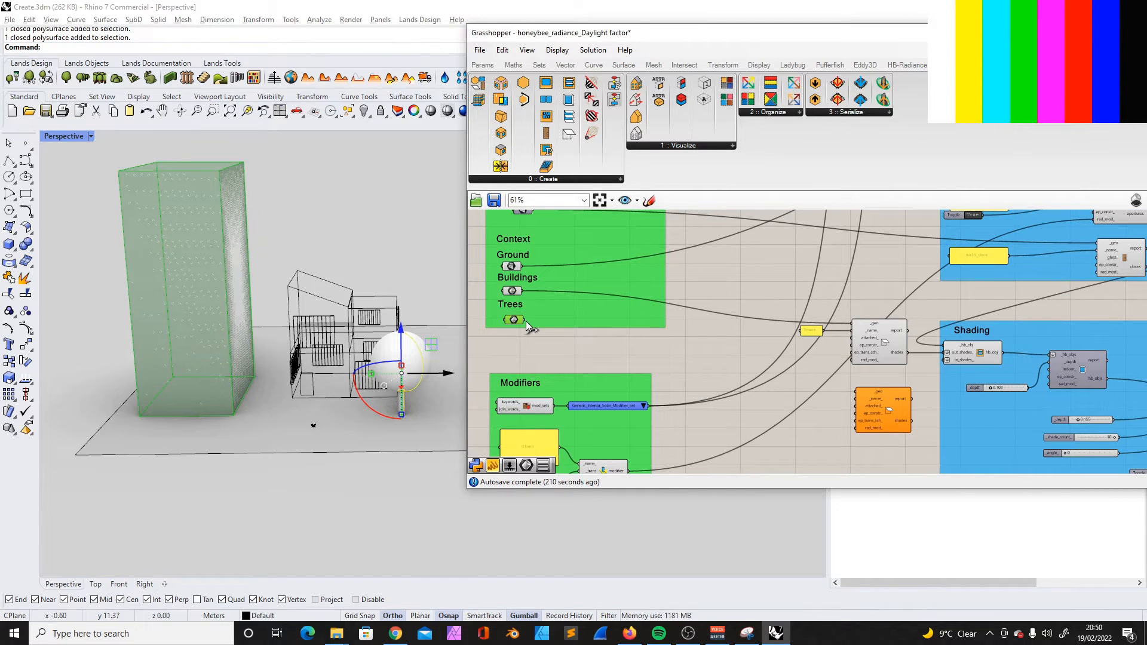
- Connect the Trees parameter to the second HB Shade's _geo input and its shades output to out_shades
{"action": "scroll", "coordinate": [1081, 423], "scroll_direction": "up", "scroll_amount": 3}
{"action": "left_click_drag", "start_coordinate": [800, 419], "coordinate": [852, 308]}
{"action": "right_click_drag", "start_coordinate": [639, 267], "coordinate": [577, 267]}
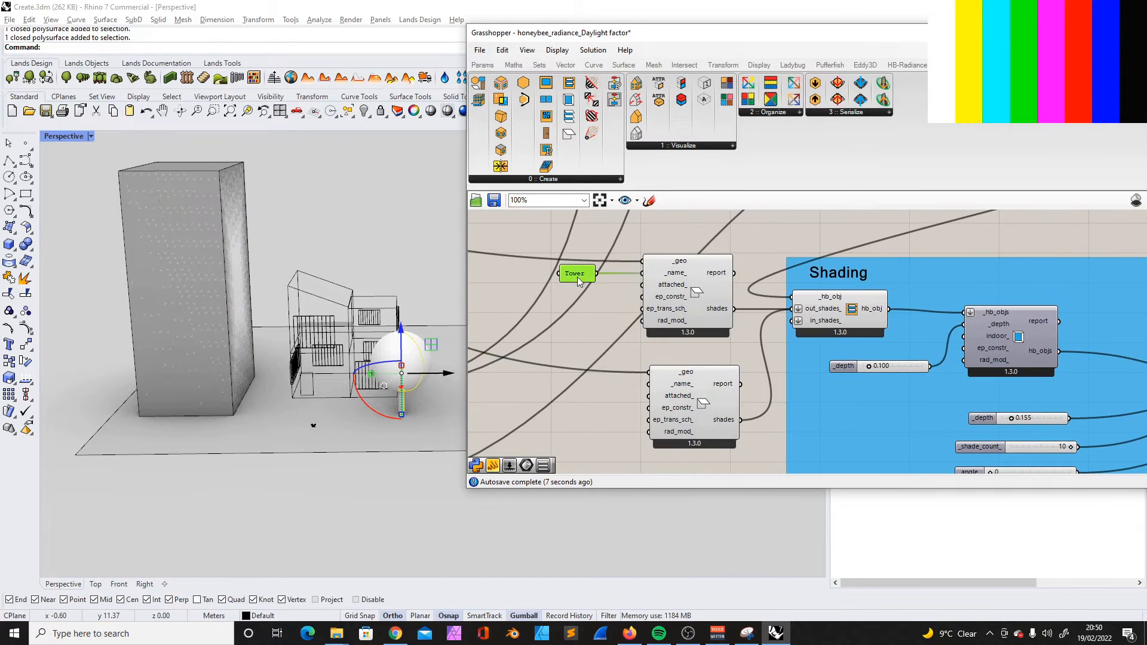
- Copy the Tower name panel, set its text to Tree and connect it to the second HB Shade's _name_ input
{"action": "double_click", "coordinate": [575, 274]}
{"action": "type", "text": "Tree"}
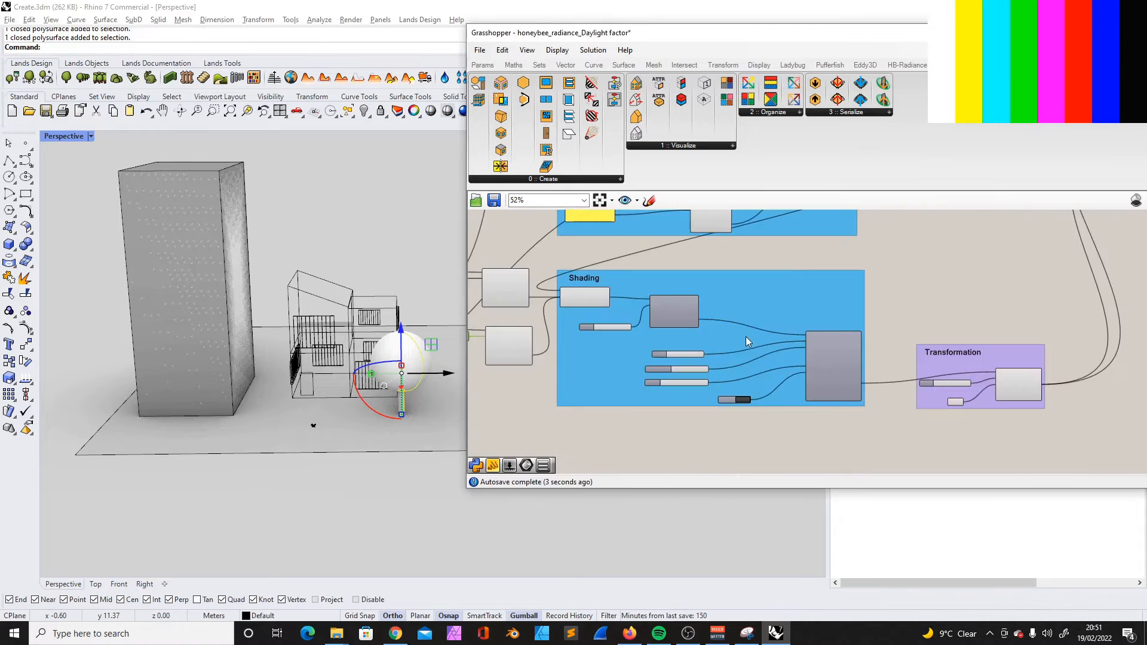
{"action": "right_click_drag", "start_coordinate": [748, 340], "coordinate": [850, 336]}
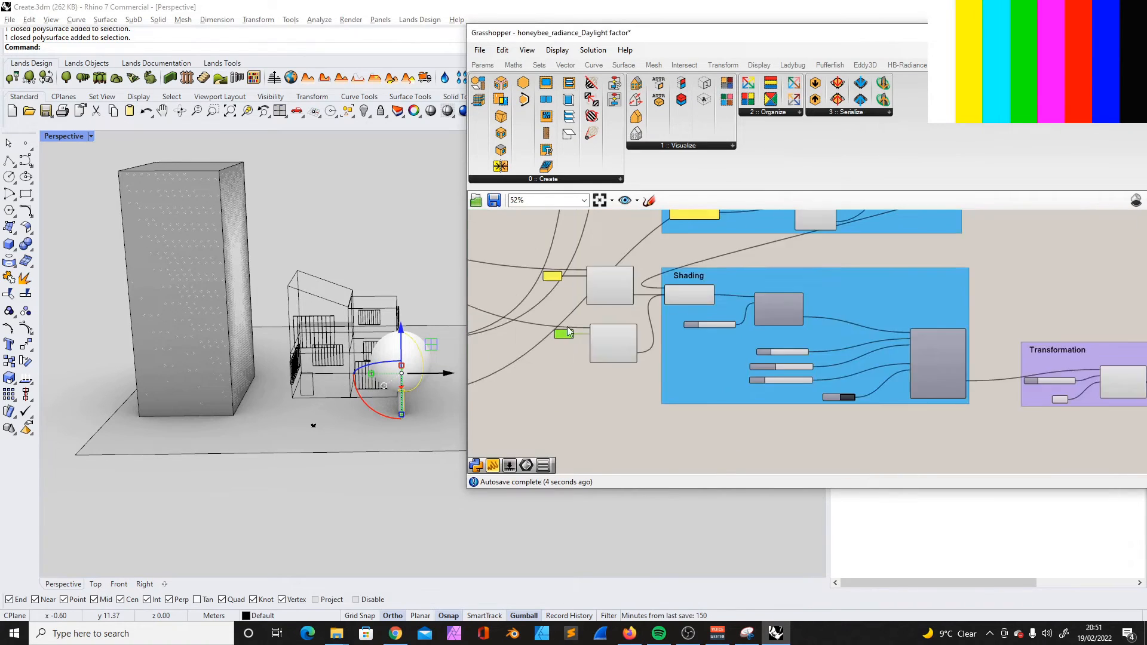
- Add both HB Shade components and their Tower and Tree name panels to the Shading group
{"action": "scroll", "coordinate": [557, 308], "scroll_direction": "up", "scroll_amount": 2}
{"action": "left_click", "coordinate": [569, 260]}
{"action": "left_click", "coordinate": [633, 272], "text": "shift"}
{"action": "left_click", "coordinate": [571, 338], "text": "shift"}
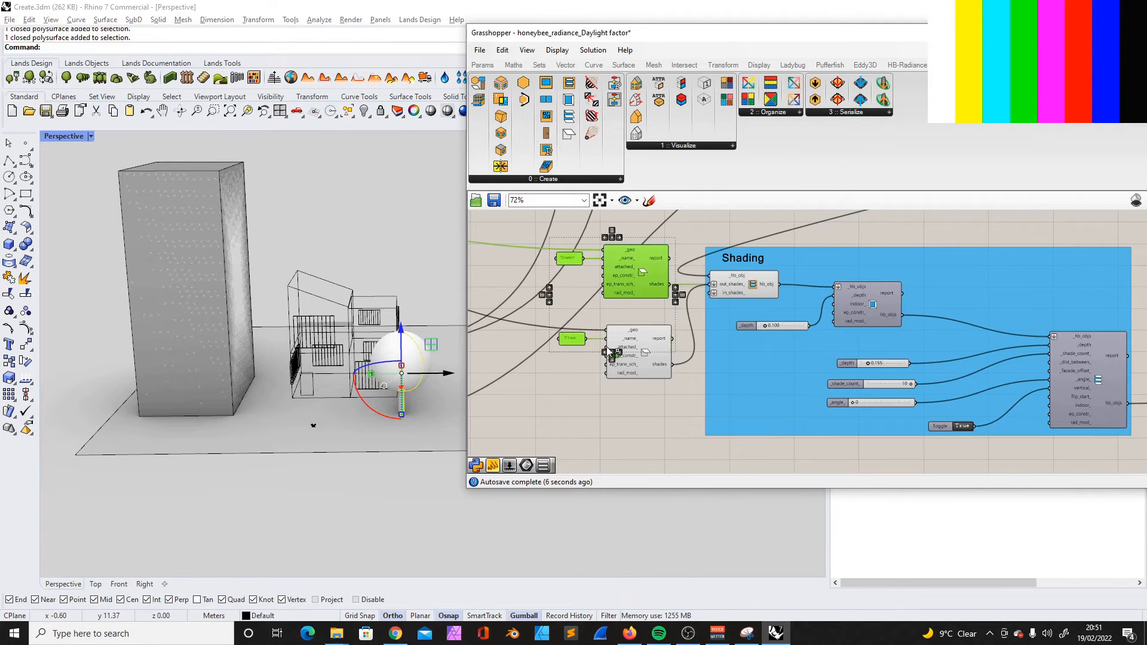
{"action": "left_click", "coordinate": [637, 341], "text": "shift"}
{"action": "left_click", "coordinate": [778, 367], "text": "shift"}
{"action": "right_click", "coordinate": [767, 362]}
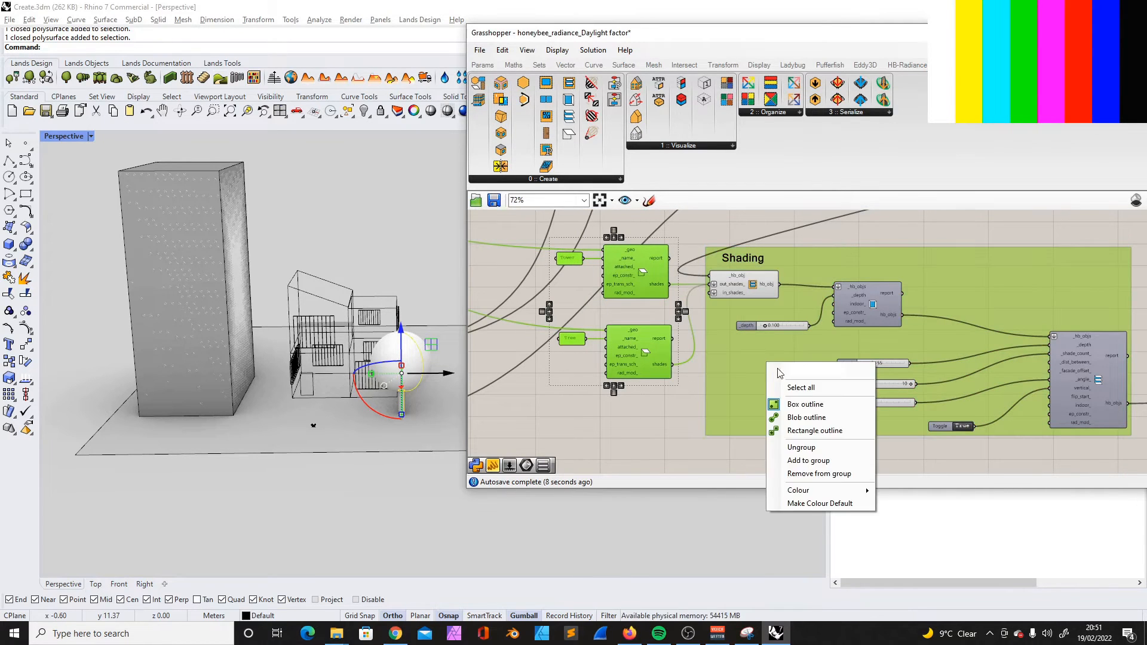
{"action": "left_click", "coordinate": [794, 461]}
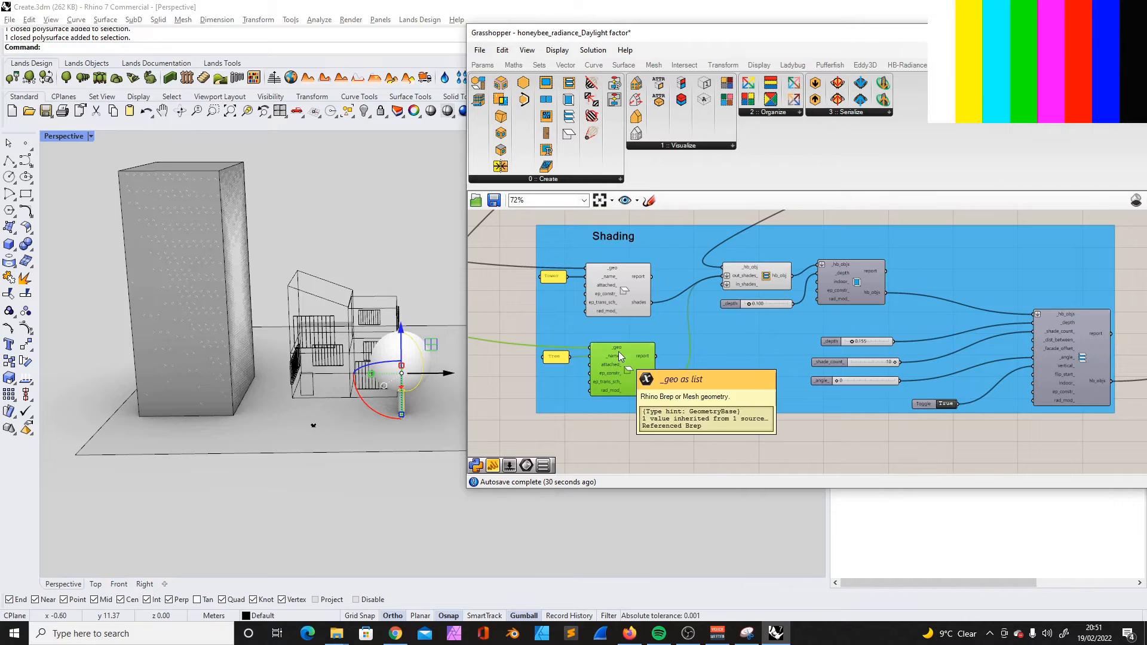
{"action": "scroll", "coordinate": [583, 396], "scroll_direction": "up", "scroll_amount": 4}
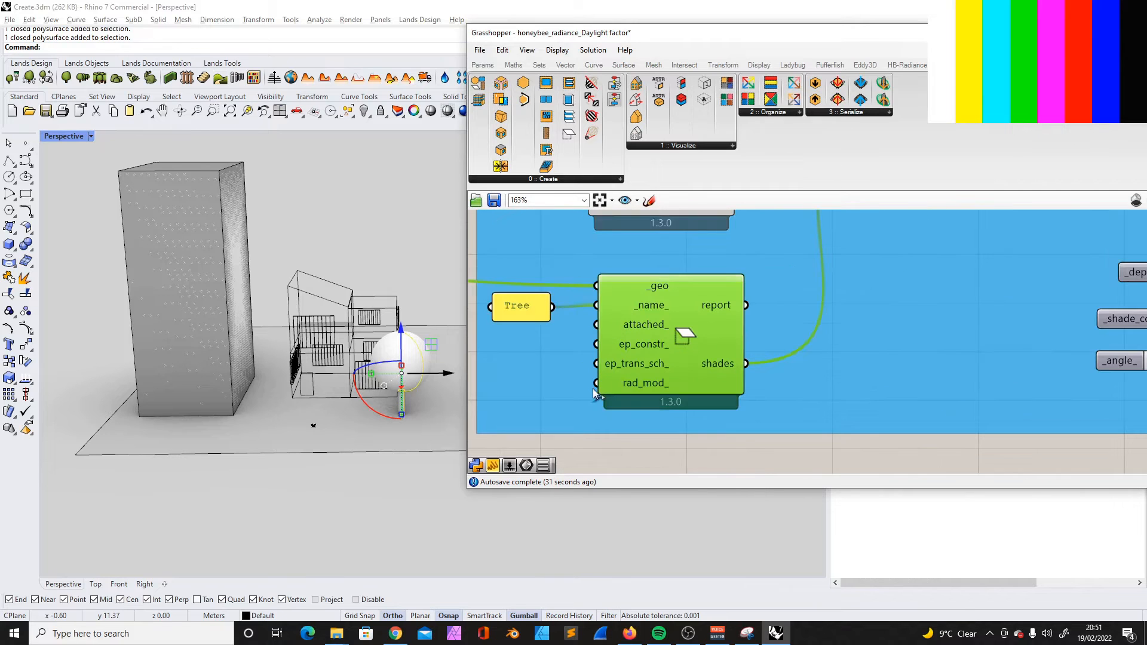
{"action": "mouse_move", "coordinate": [640, 366]}
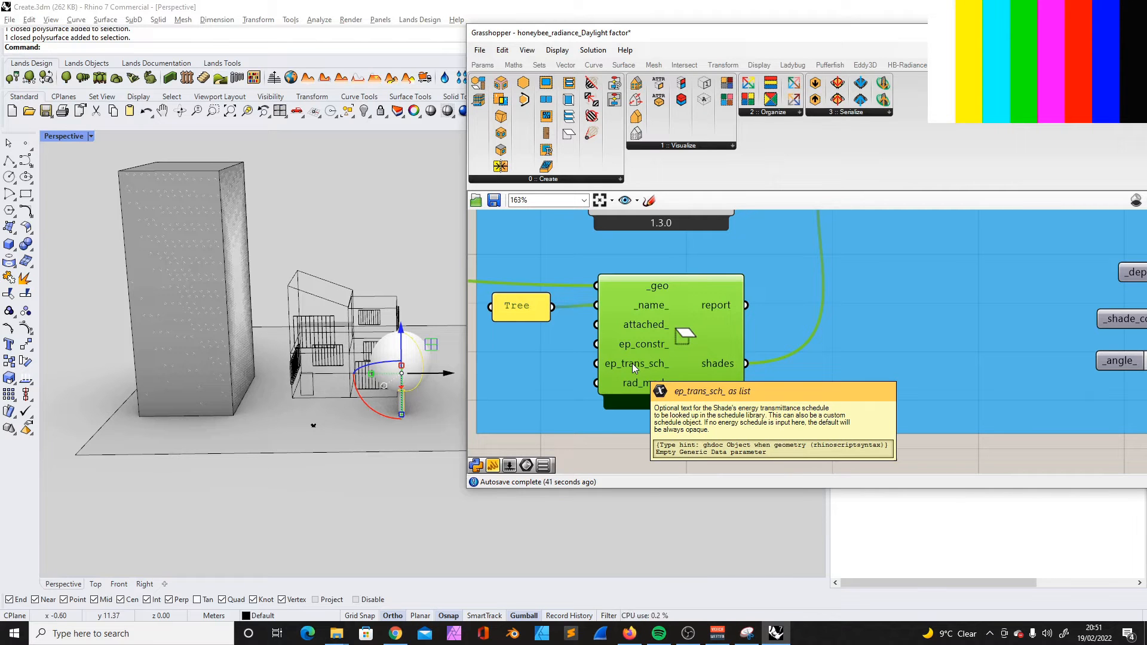
- Hide the tower in Rhino, and undo the hiding of the tree
{"action": "left_click", "coordinate": [216, 191]}
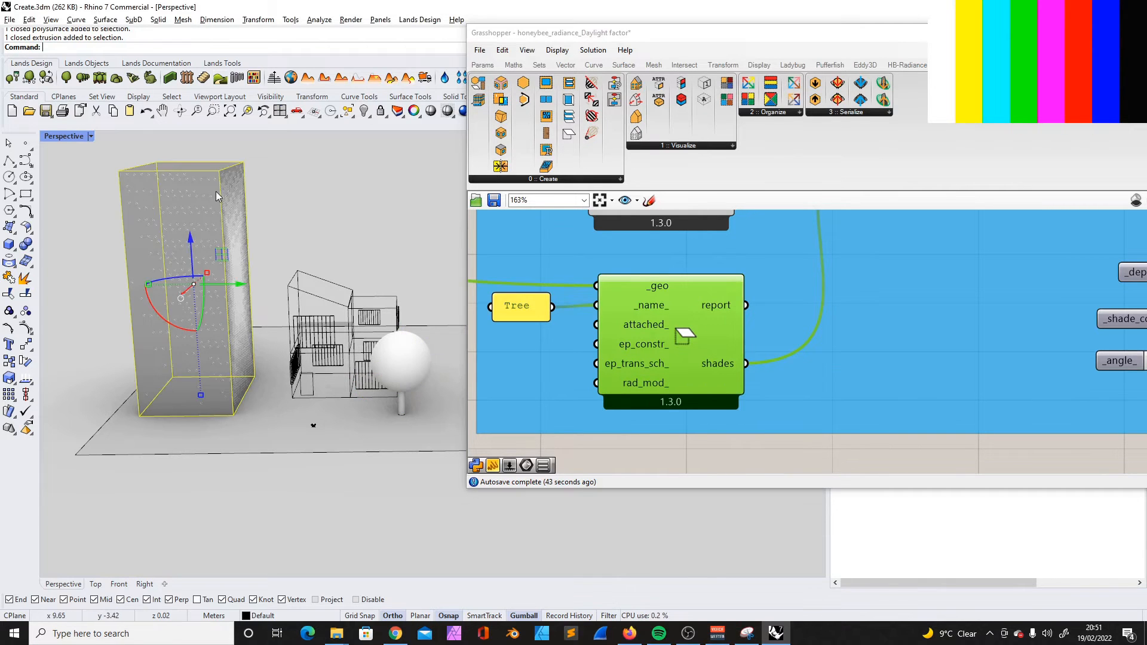
{"action": "left_click", "coordinate": [363, 111]}
{"action": "left_click", "coordinate": [400, 353]}
{"action": "left_click", "coordinate": [363, 111]}
{"action": "key", "text": "ctrl+z"}
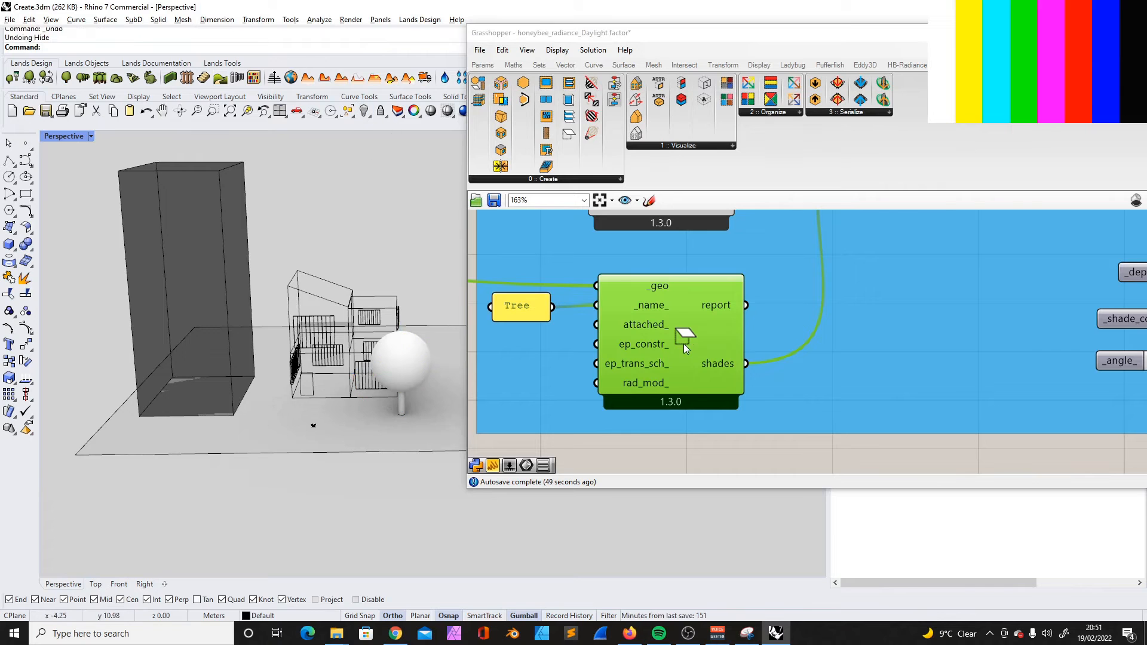
- Reference the tree geometry in the Trees parameter and hide the original tree in Rhino
{"action": "scroll", "coordinate": [683, 347], "scroll_direction": "down", "scroll_amount": 2}
{"action": "scroll", "coordinate": [683, 348], "scroll_direction": "down", "scroll_amount": 2}
{"action": "scroll", "coordinate": [634, 360], "scroll_direction": "up", "scroll_amount": 4}
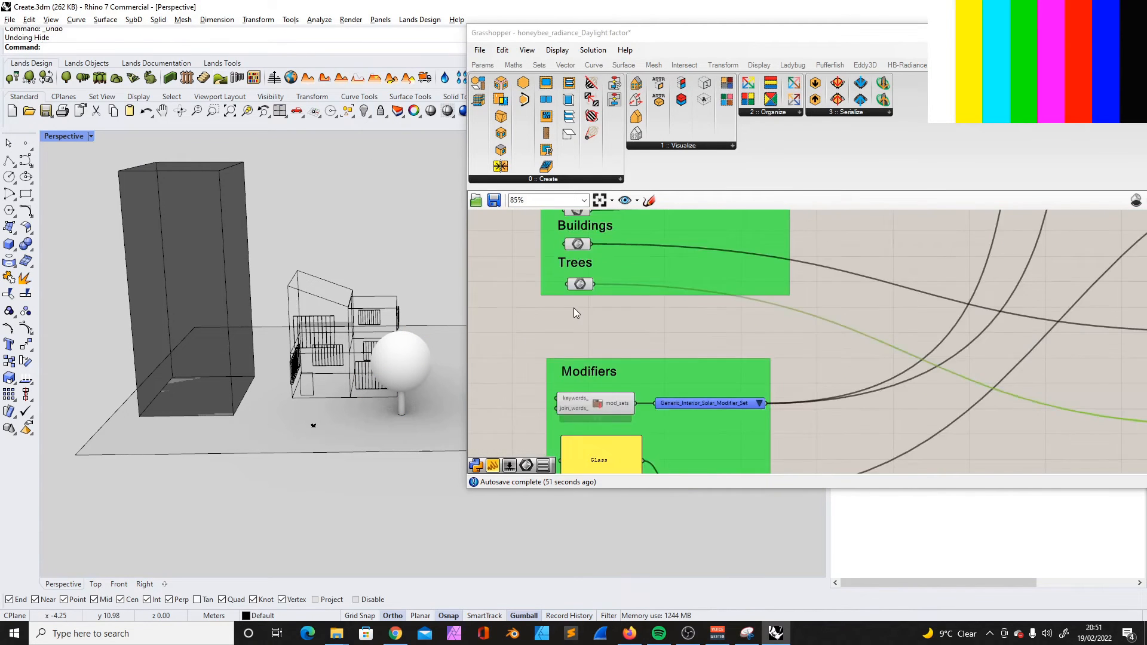
{"action": "right_click", "coordinate": [580, 273]}
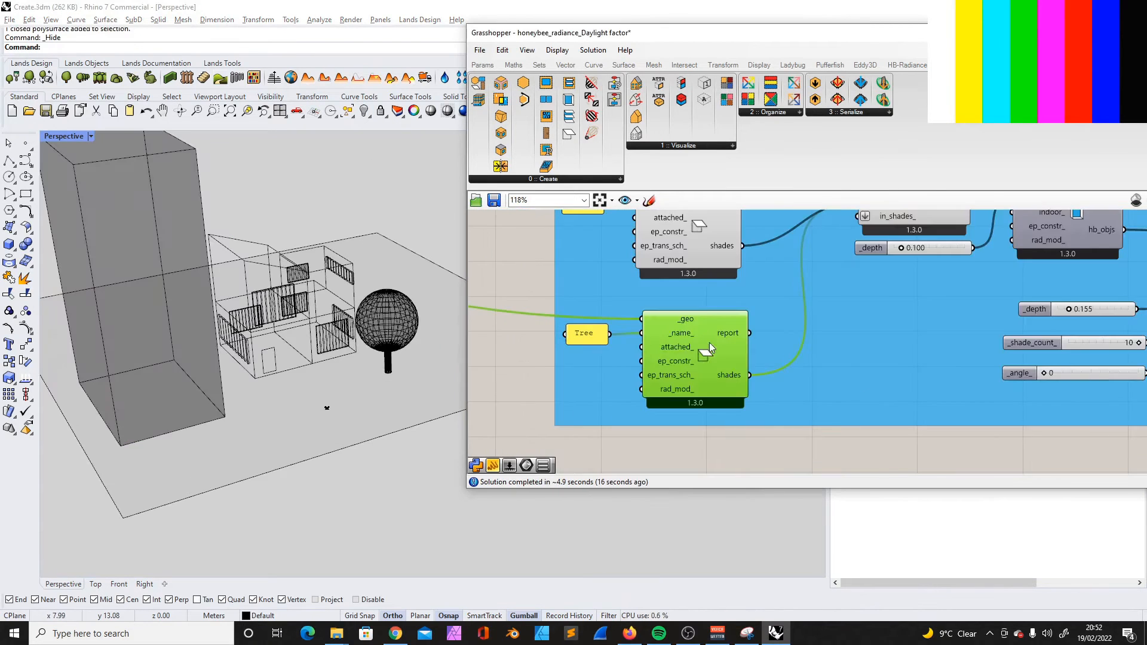
{"action": "scroll", "coordinate": [603, 337], "scroll_direction": "up", "scroll_amount": 3}
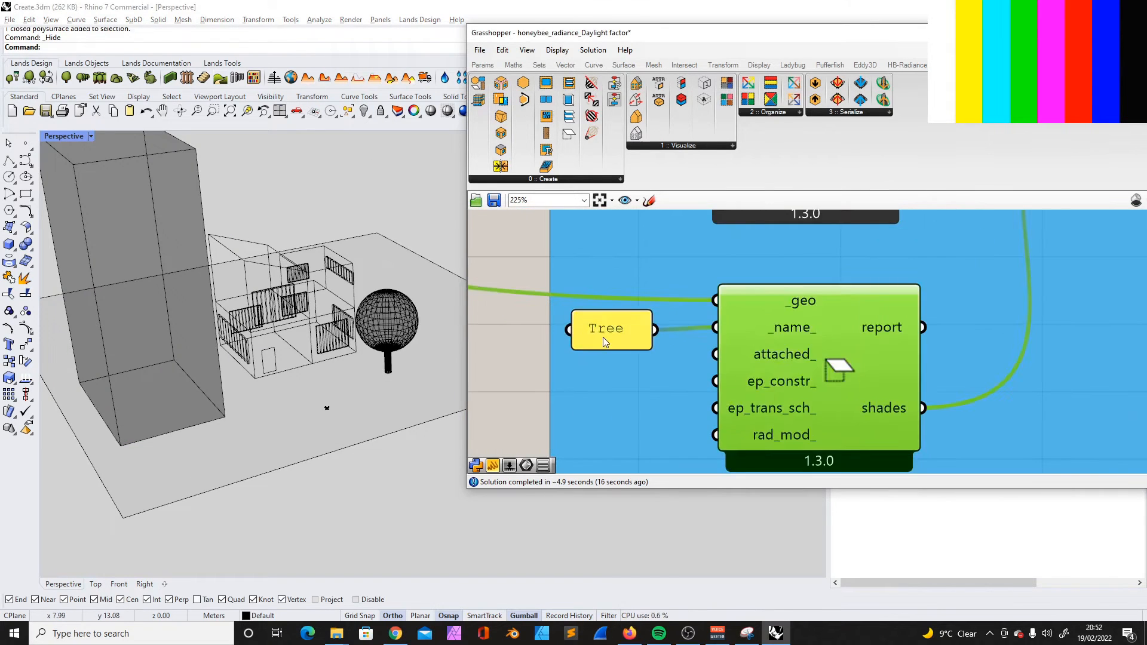
- Examine the ep_trans_sch_ input of the Tree's HB Shade component, with its name panel nudged into line
{"action": "left_click", "coordinate": [597, 339]}
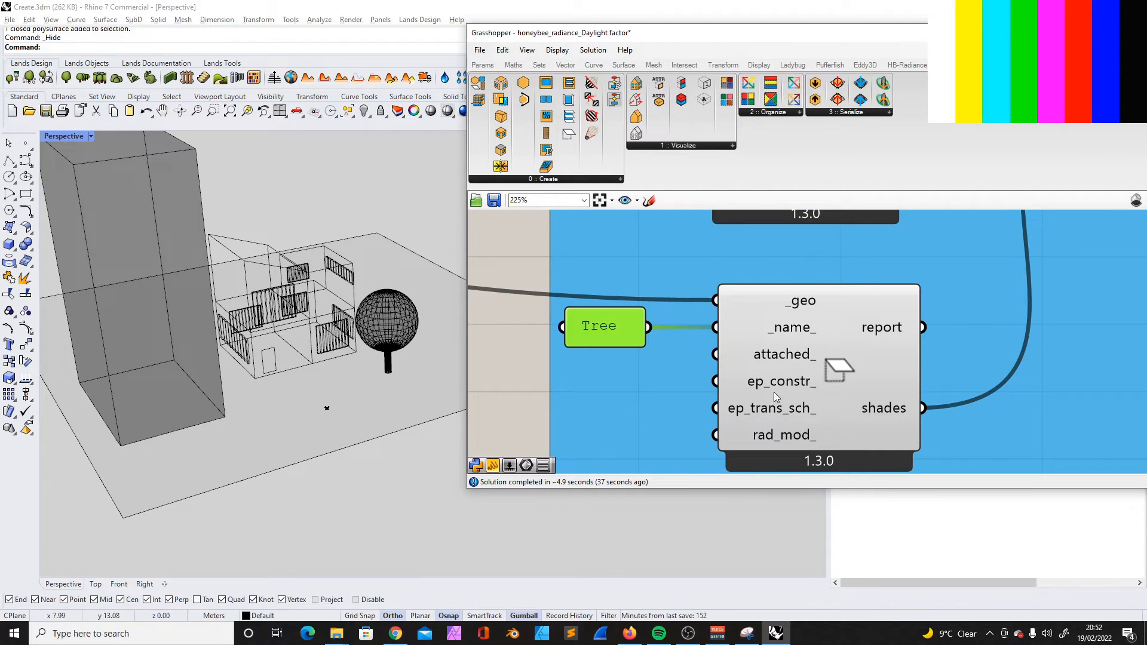
{"action": "mouse_move", "coordinate": [817, 407]}
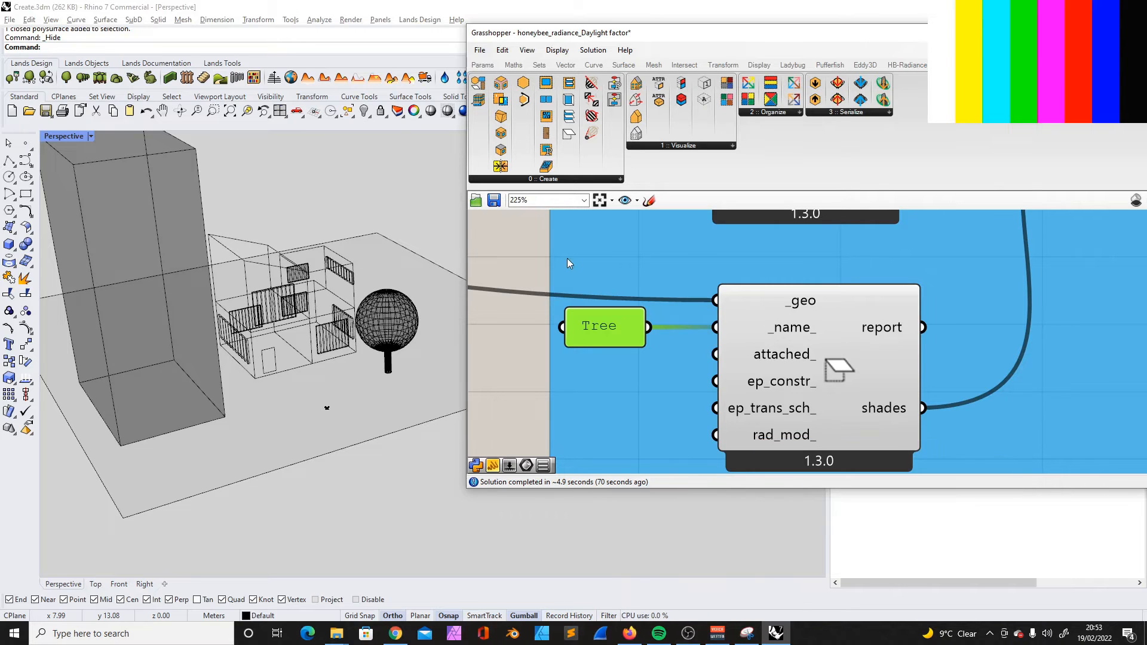
{"action": "scroll", "coordinate": [683, 236], "scroll_direction": "down", "scroll_amount": 5}
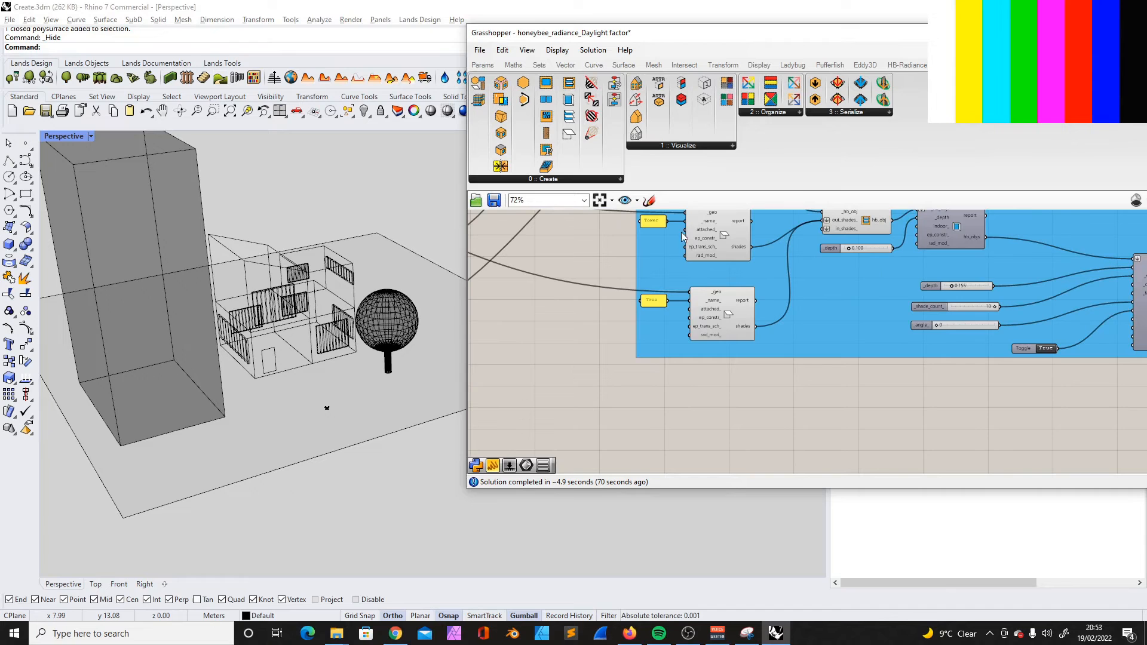
- Review the whole Honeybee definition and switch to the open creating_schedules definition
{"action": "left_click_drag", "start_coordinate": [683, 43], "coordinate": [564, 45]}
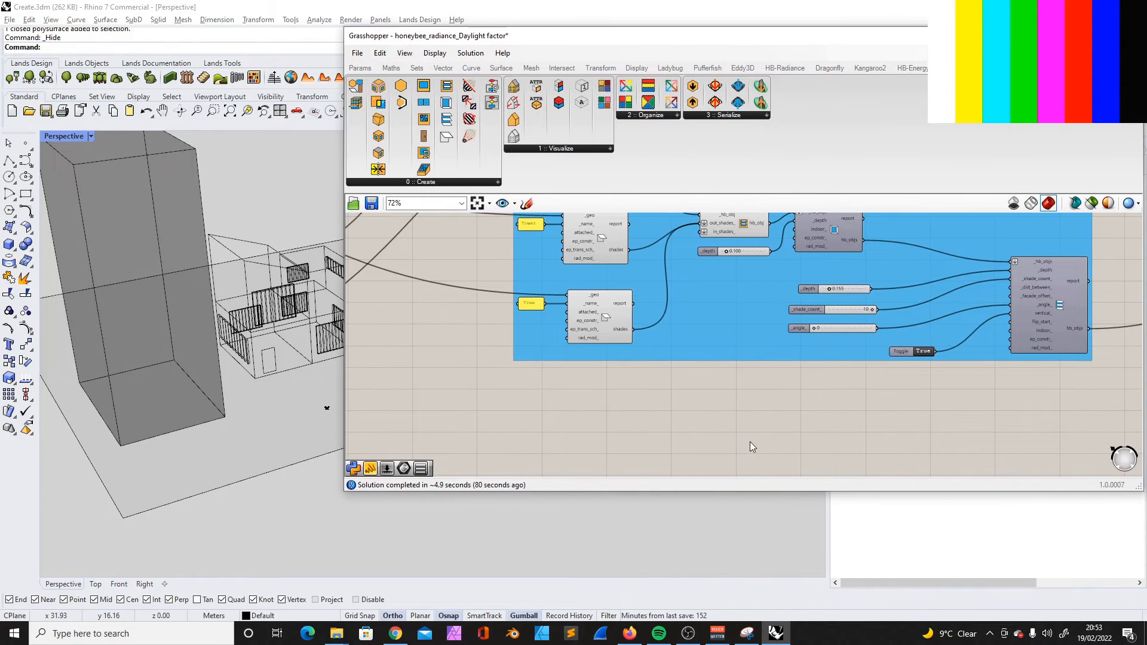
{"action": "scroll", "coordinate": [633, 395], "scroll_direction": "down", "scroll_amount": 10}
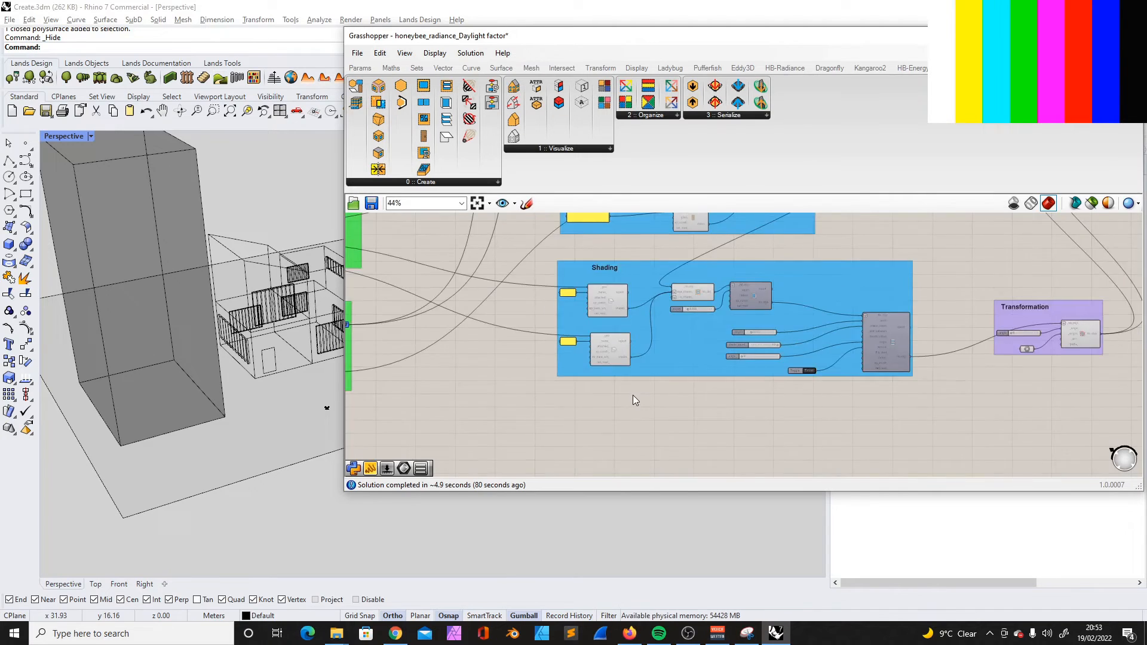
{"action": "scroll", "coordinate": [644, 293], "scroll_direction": "up", "scroll_amount": 5}
{"action": "scroll", "coordinate": [644, 293], "scroll_direction": "down", "scroll_amount": 4}
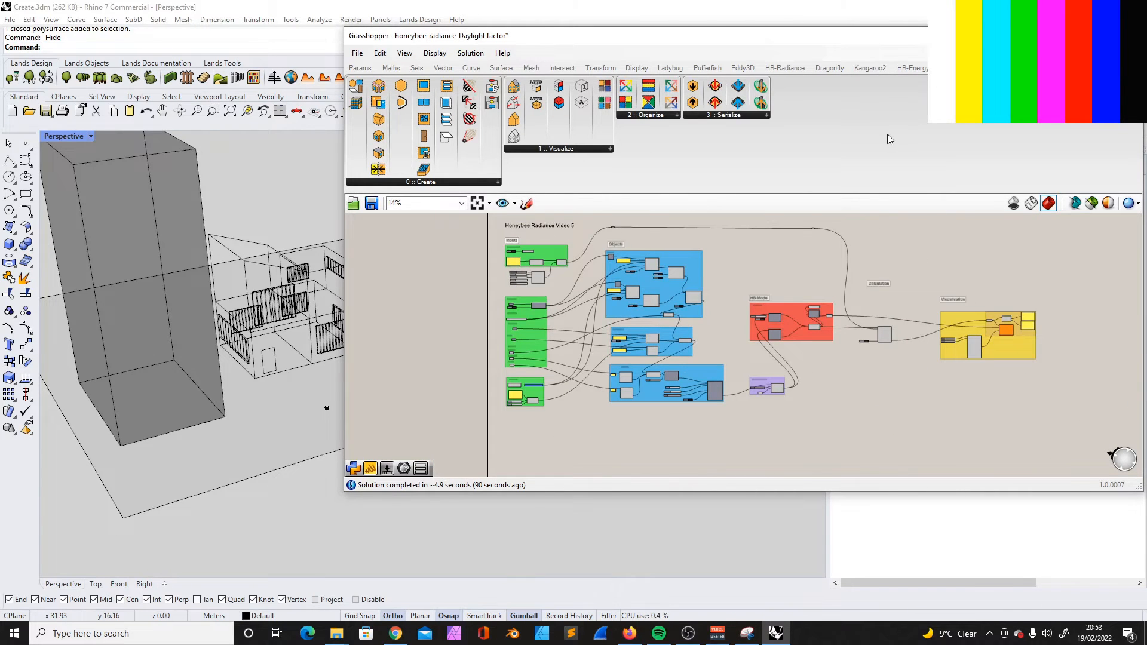
{"action": "left_click_drag", "start_coordinate": [782, 45], "coordinate": [754, 44]}
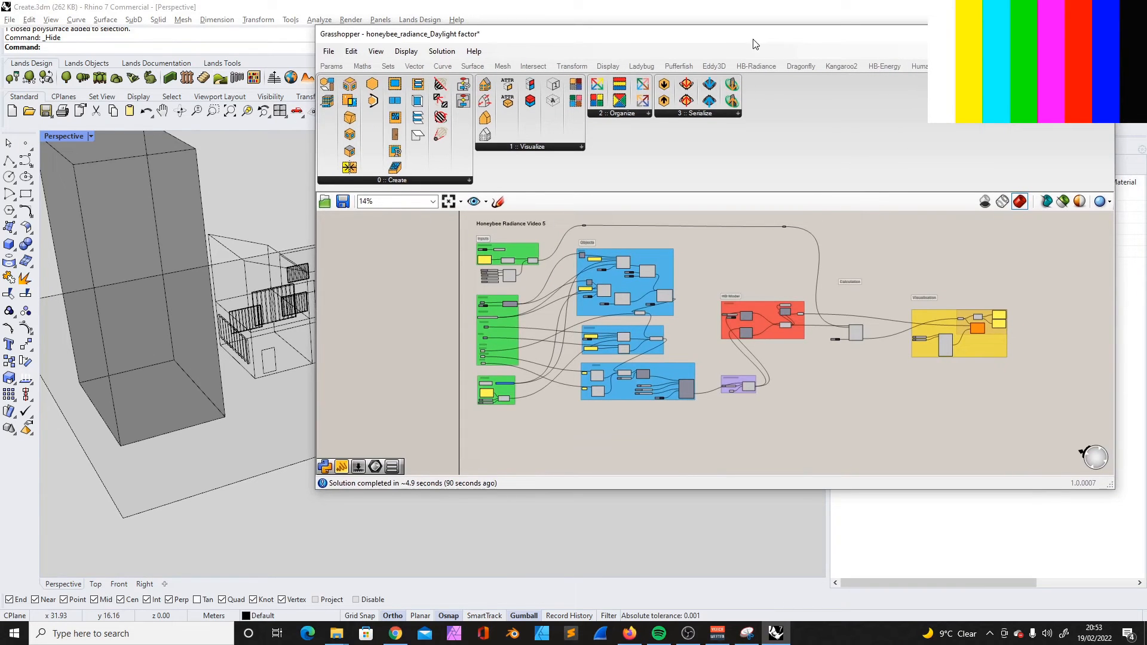
{"action": "left_click", "coordinate": [1065, 51]}
{"action": "left_click", "coordinate": [1064, 51]}
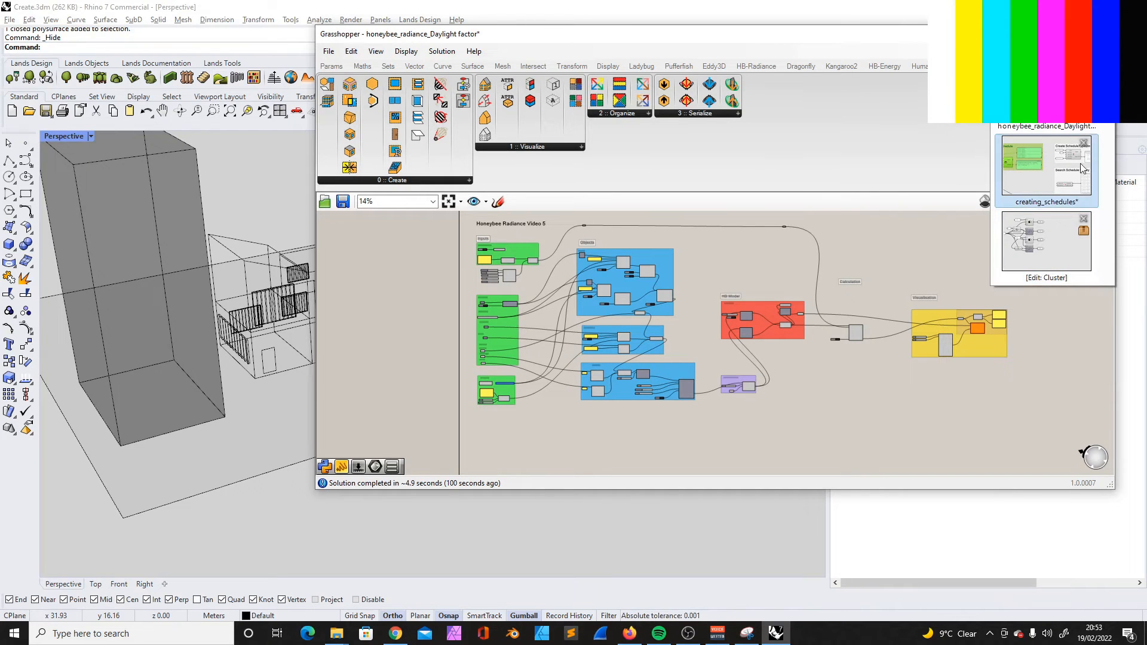
{"action": "left_click", "coordinate": [1034, 170]}
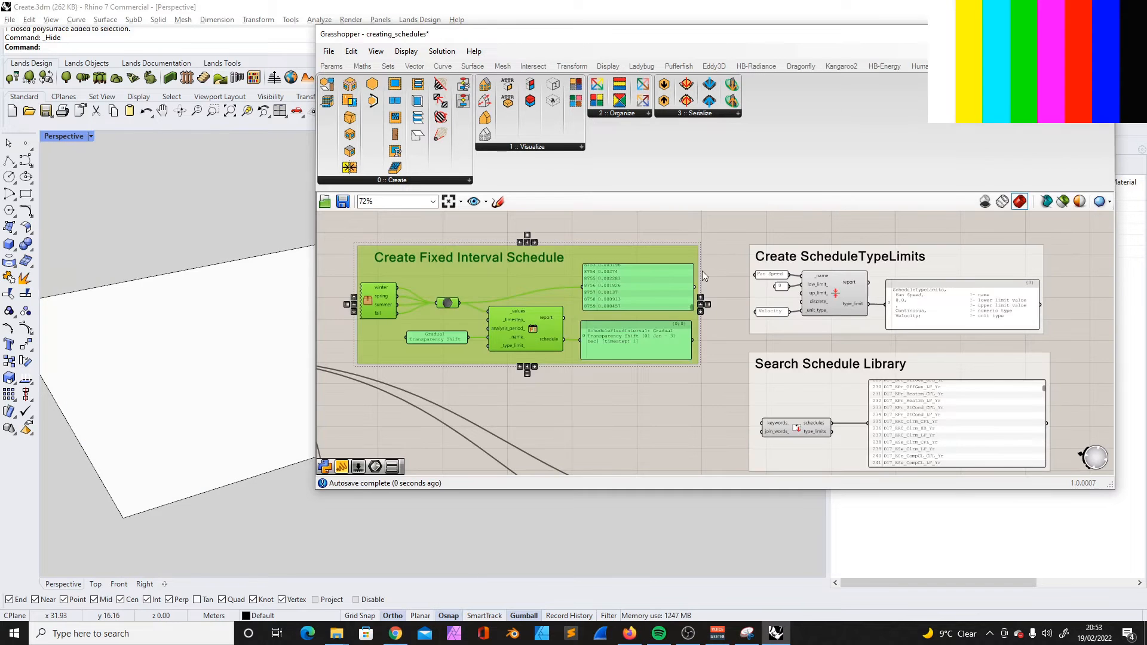
- Examine the Create Weekly Schedule group and its place among the other schedule groups
{"action": "scroll", "coordinate": [564, 279], "scroll_direction": "up", "scroll_amount": 4}
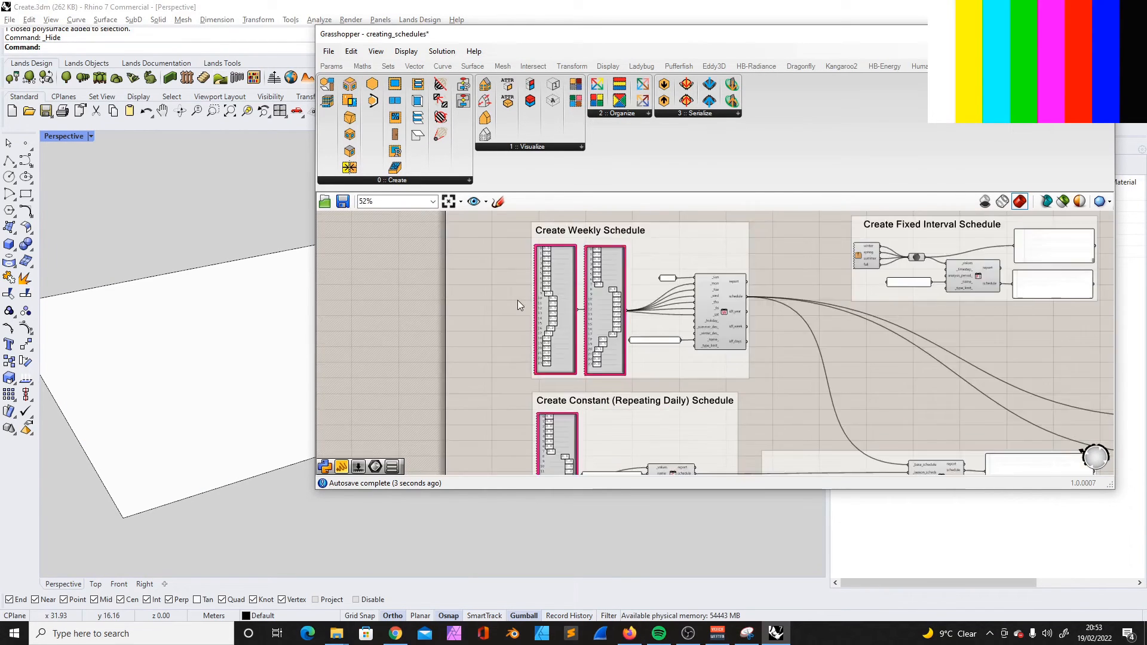
{"action": "left_click_drag", "start_coordinate": [476, 216], "coordinate": [866, 461]}
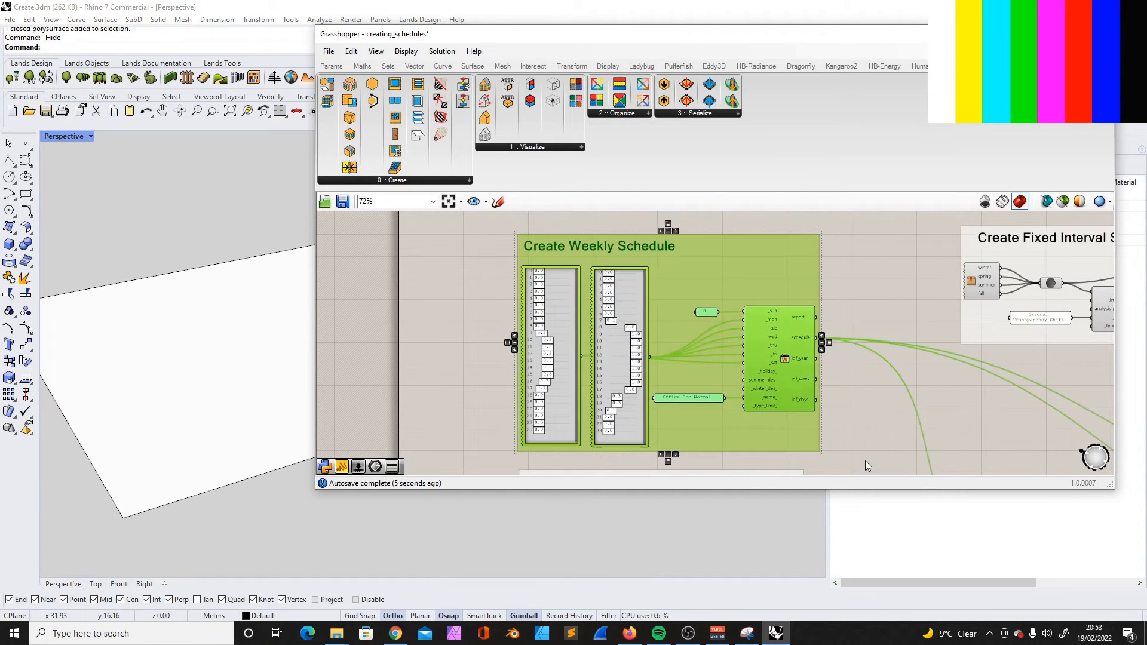
{"action": "scroll", "coordinate": [637, 300], "scroll_direction": "down", "scroll_amount": 2}
{"action": "scroll", "coordinate": [650, 279], "scroll_direction": "up", "scroll_amount": 2}
{"action": "left_click", "coordinate": [634, 234]}
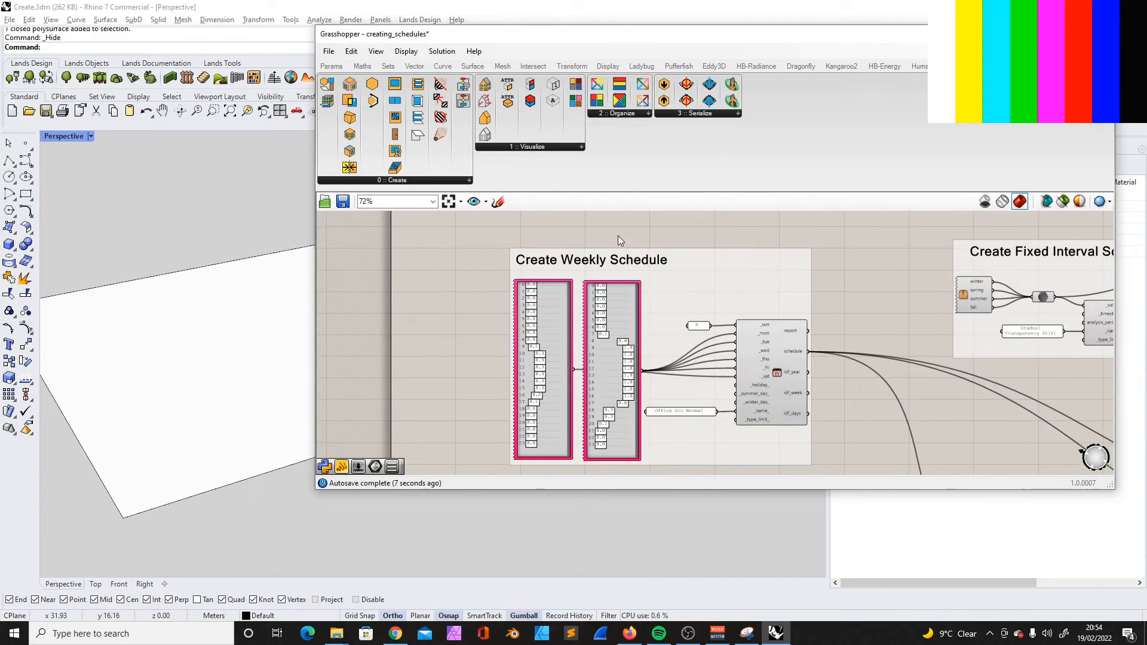
{"action": "scroll", "coordinate": [642, 256], "scroll_direction": "down", "scroll_amount": 2}
{"action": "scroll", "coordinate": [633, 261], "scroll_direction": "down", "scroll_amount": 2}
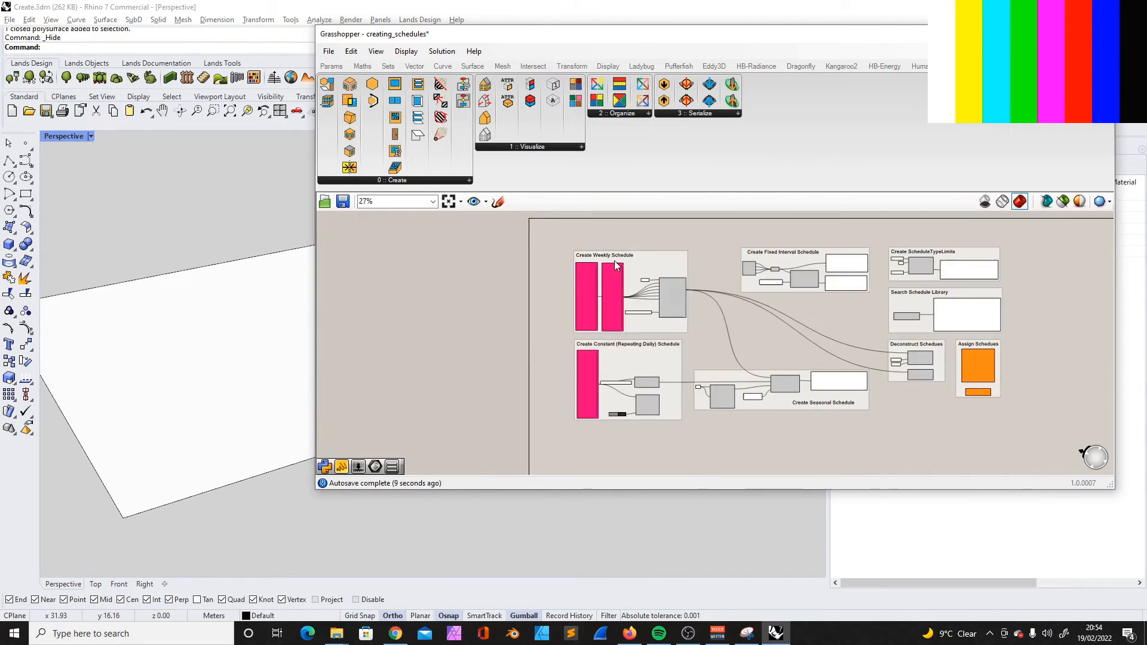
- Examine the Create Fixed Interval Schedule group, including its list of hourly values and the Gradual Transparency Shift schedule
{"action": "scroll", "coordinate": [777, 259], "scroll_direction": "up", "scroll_amount": 5}
{"action": "scroll", "coordinate": [687, 272], "scroll_direction": "down", "scroll_amount": 2}
{"action": "scroll", "coordinate": [670, 275], "scroll_direction": "up", "scroll_amount": 3}
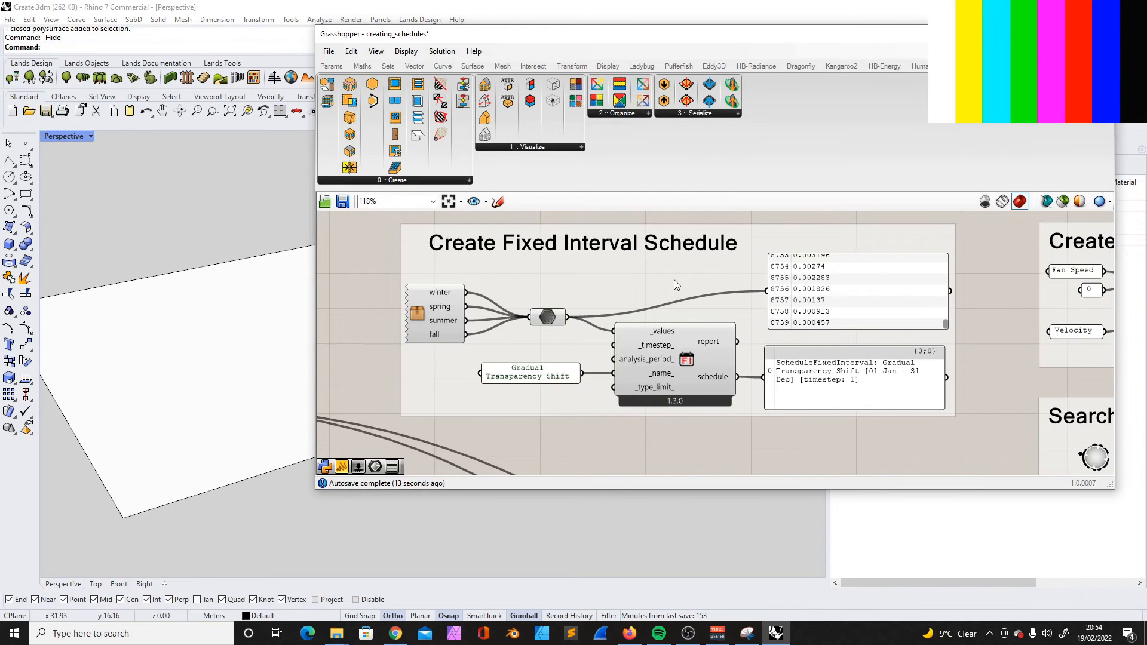
{"action": "mouse_move", "coordinate": [946, 324]}
{"action": "left_mouse_down"}
{"action": "mouse_move", "coordinate": [951, 250]}
{"action": "mouse_move", "coordinate": [955, 332]}
{"action": "left_mouse_up"}
{"action": "scroll", "coordinate": [690, 281], "scroll_direction": "down", "scroll_amount": 7}
{"action": "scroll", "coordinate": [648, 290], "scroll_direction": "up", "scroll_amount": 2}
{"action": "left_click_drag", "start_coordinate": [560, 238], "coordinate": [853, 378]}
{"action": "scroll", "coordinate": [812, 277], "scroll_direction": "down", "scroll_amount": 3}
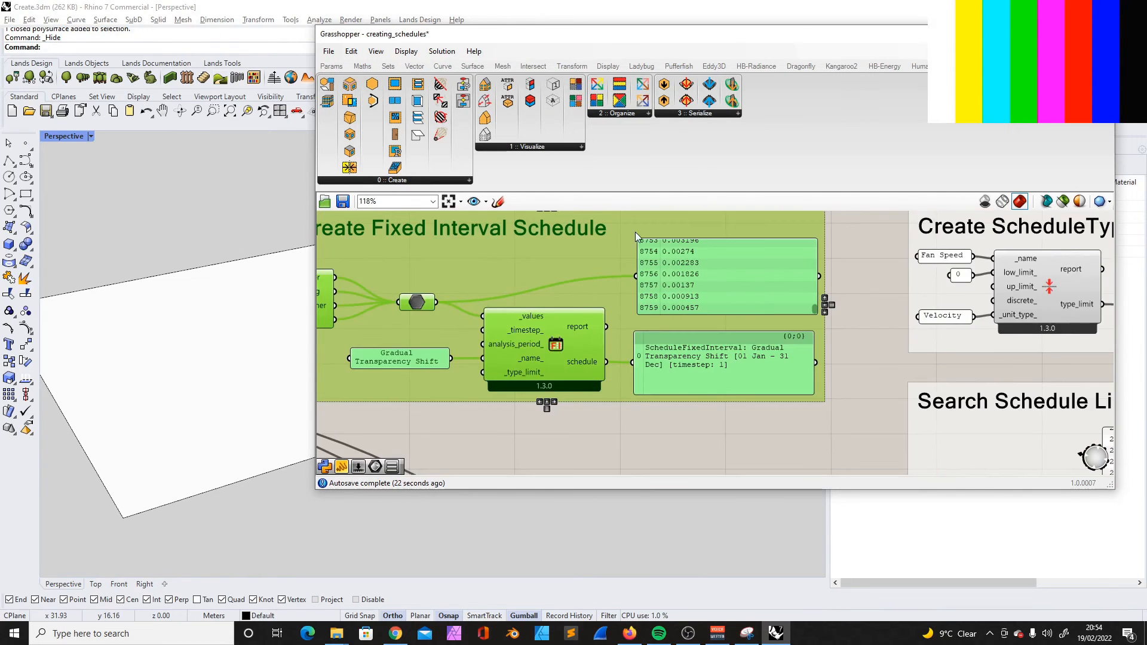
- Examine the Create ScheduleTypeLimits and Search Schedule Library groups, including the library's list of schedules
{"action": "scroll", "coordinate": [653, 335], "scroll_direction": "down", "scroll_amount": 4}
{"action": "scroll", "coordinate": [851, 347], "scroll_direction": "up", "scroll_amount": 5}
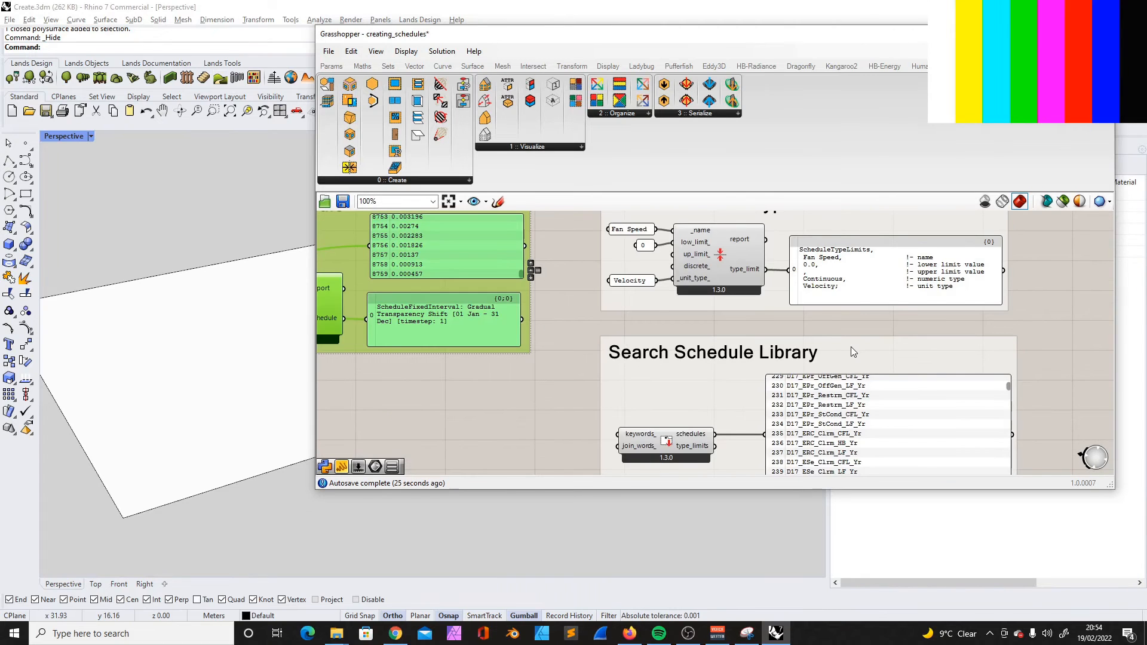
{"action": "scroll", "coordinate": [849, 346], "scroll_direction": "down", "scroll_amount": 1}
{"action": "scroll", "coordinate": [663, 362], "scroll_direction": "down", "scroll_amount": 4}
{"action": "scroll", "coordinate": [759, 444], "scroll_direction": "up", "scroll_amount": 7}
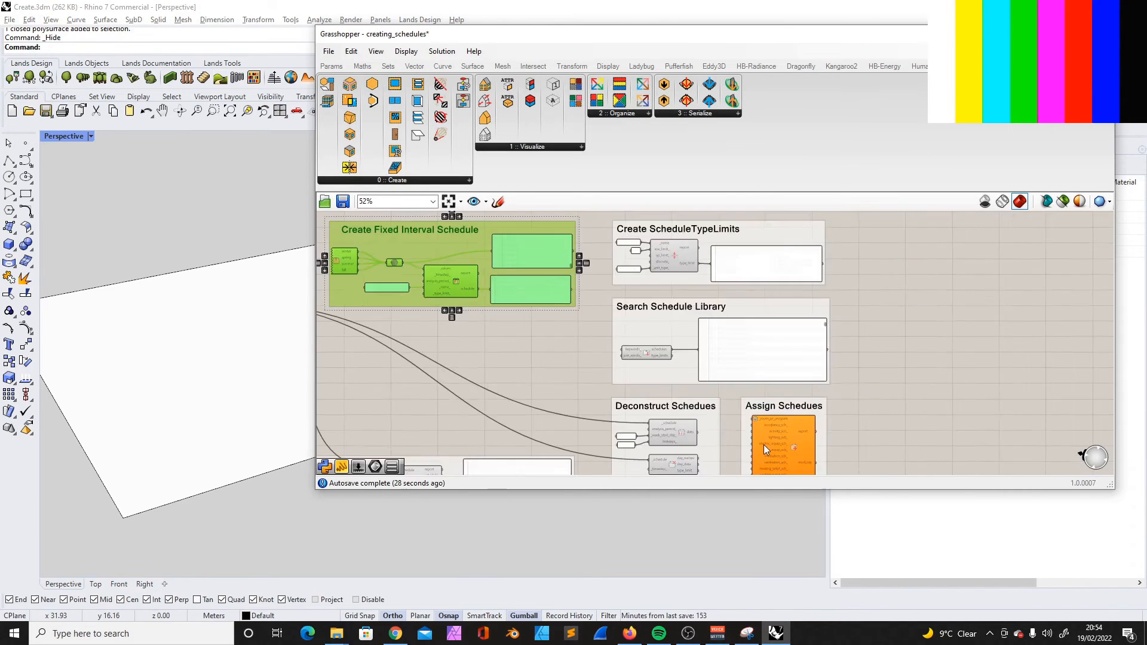
{"action": "scroll", "coordinate": [726, 434], "scroll_direction": "down", "scroll_amount": 3}
{"action": "scroll", "coordinate": [602, 282], "scroll_direction": "up", "scroll_amount": 5}
{"action": "left_click", "coordinate": [550, 358]}
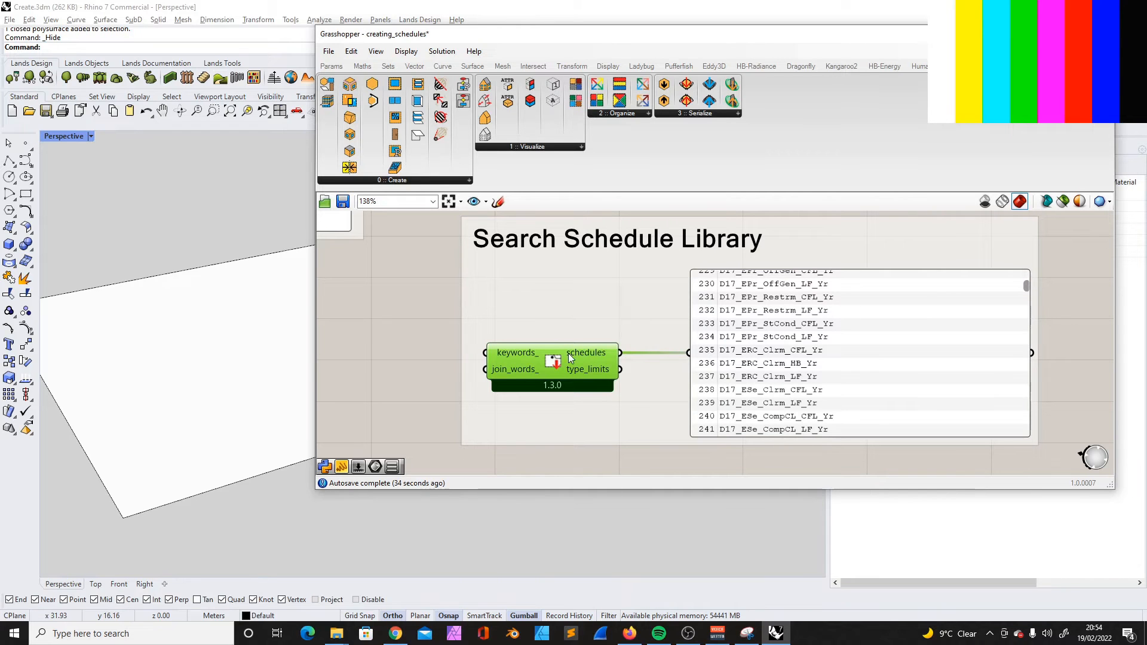
{"action": "scroll", "coordinate": [614, 360], "scroll_direction": "down", "scroll_amount": 3}
{"action": "scroll", "coordinate": [693, 268], "scroll_direction": "up", "scroll_amount": 3}
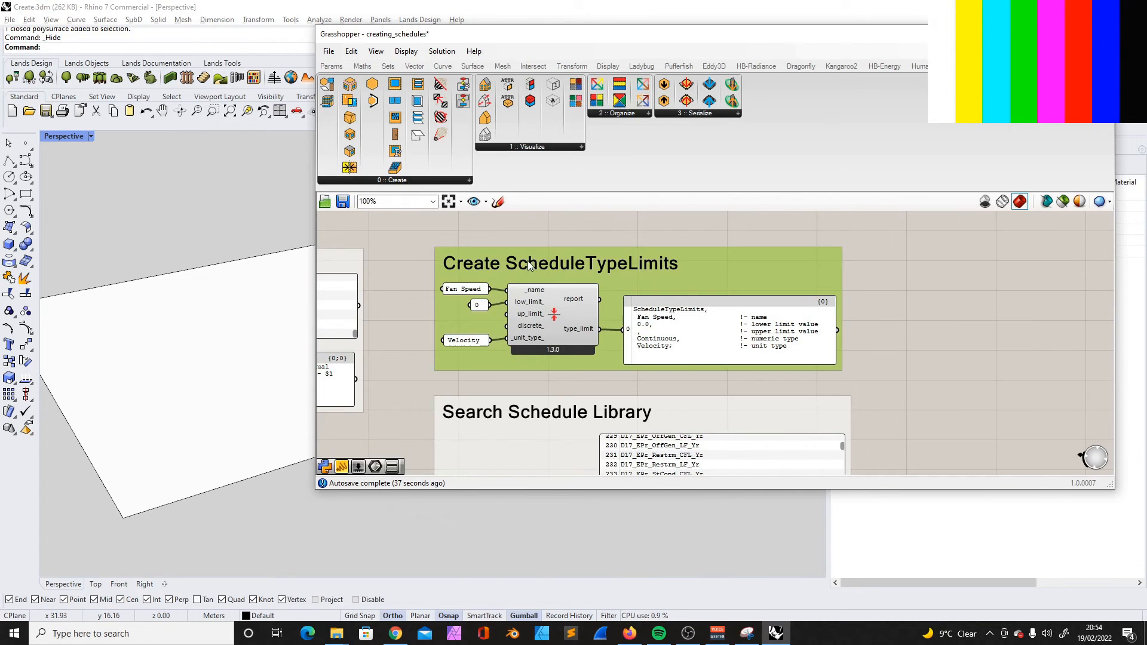
- Examine the groups for deconstructing schedules and assigning schedules to rooms or programs
{"action": "scroll", "coordinate": [696, 282], "scroll_direction": "down", "scroll_amount": 6}
{"action": "scroll", "coordinate": [633, 439], "scroll_direction": "up", "scroll_amount": 5}
{"action": "left_click", "coordinate": [583, 361]}
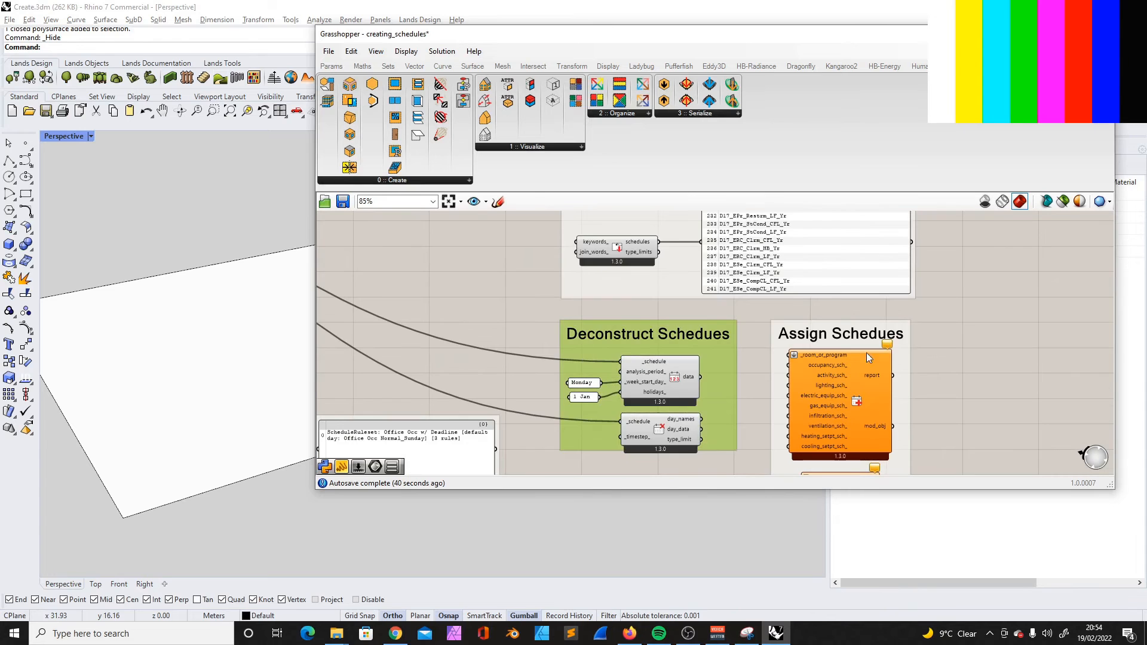
{"action": "left_click", "coordinate": [851, 336]}
{"action": "scroll", "coordinate": [855, 339], "scroll_direction": "down", "scroll_amount": 3}
{"action": "scroll", "coordinate": [869, 383], "scroll_direction": "up", "scroll_amount": 5}
{"action": "left_click", "coordinate": [717, 328]}
{"action": "left_click", "coordinate": [925, 374]}
- Return to the Create Fixed Interval Schedule group and inspect how its seasonal values feed the schedule component
{"action": "scroll", "coordinate": [924, 370], "scroll_direction": "down", "scroll_amount": 2}
{"action": "scroll", "coordinate": [797, 300], "scroll_direction": "down", "scroll_amount": 3}
{"action": "left_click_drag", "start_coordinate": [789, 299], "coordinate": [990, 412]}
{"action": "scroll", "coordinate": [790, 417], "scroll_direction": "down", "scroll_amount": 3}
{"action": "scroll", "coordinate": [611, 270], "scroll_direction": "up", "scroll_amount": 2}
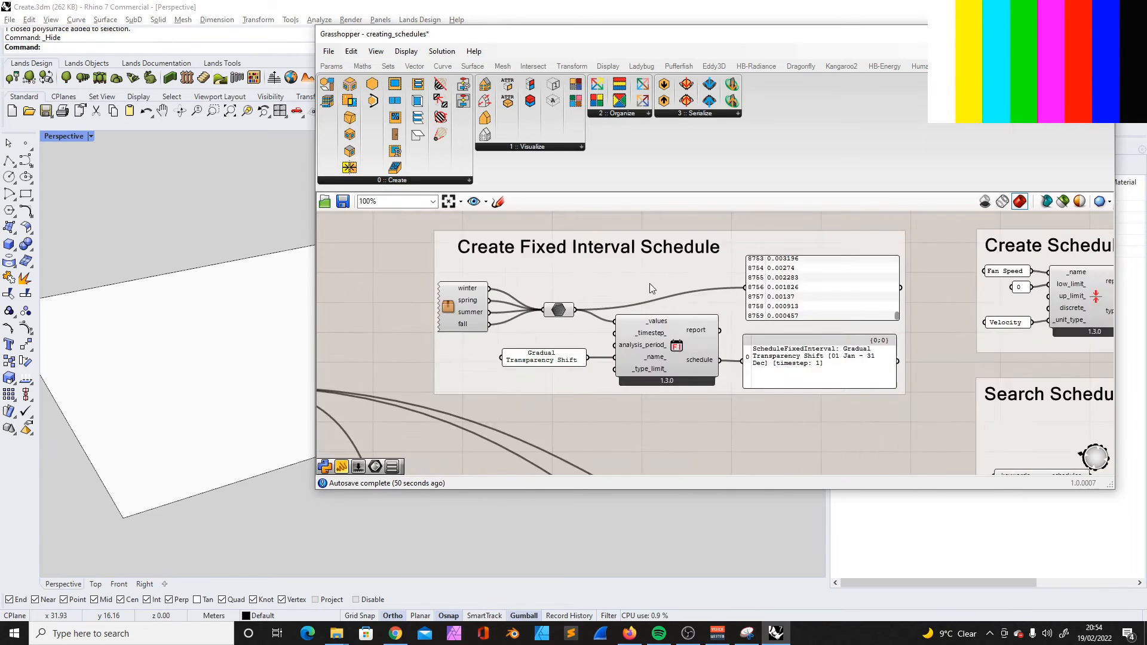
- Examine the hourly values in the Create Fixed Interval Schedule group from the first entry to the last
{"action": "scroll", "coordinate": [606, 270], "scroll_direction": "down", "scroll_amount": 2}
{"action": "scroll", "coordinate": [597, 412], "scroll_direction": "up", "scroll_amount": 5}
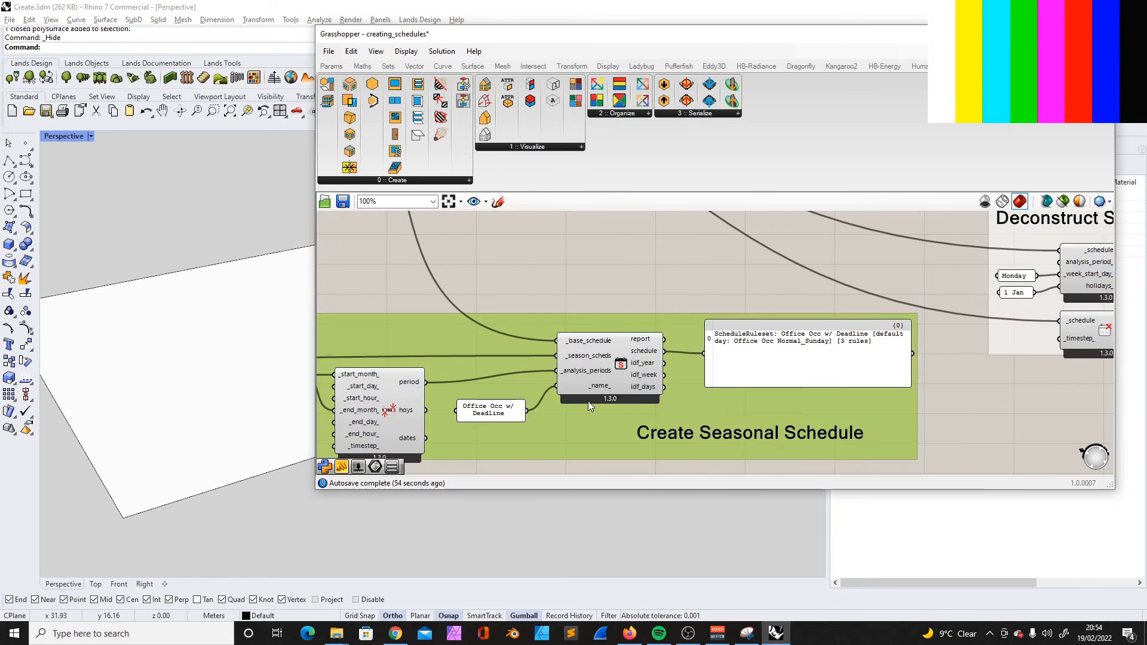
{"action": "scroll", "coordinate": [588, 400], "scroll_direction": "down", "scroll_amount": 3}
{"action": "scroll", "coordinate": [648, 378], "scroll_direction": "up", "scroll_amount": 6}
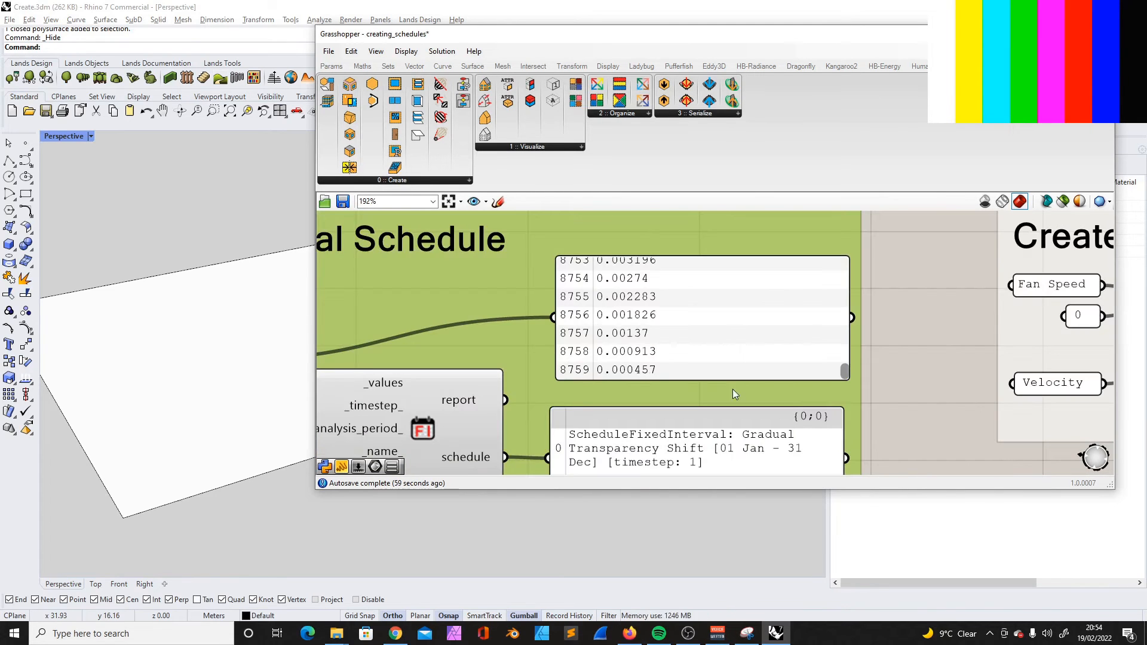
{"action": "left_click_drag", "start_coordinate": [844, 371], "coordinate": [847, 253]}
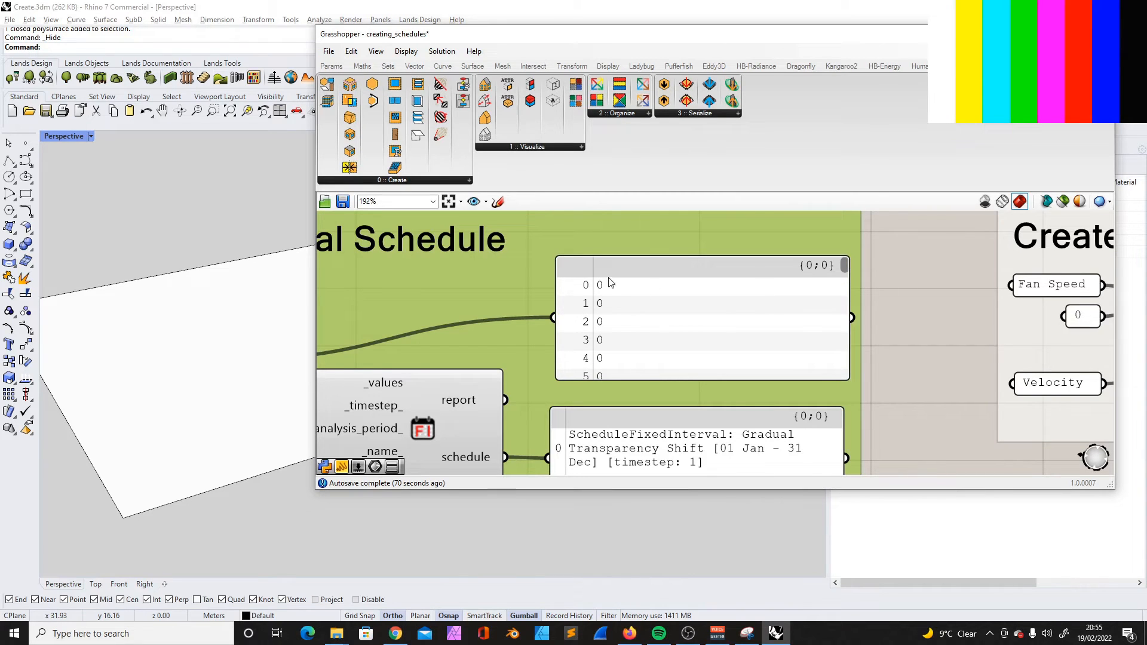
{"action": "left_click_drag", "start_coordinate": [843, 274], "coordinate": [848, 386]}
{"action": "scroll", "coordinate": [845, 294], "scroll_direction": "up", "scroll_amount": 1}
{"action": "scroll", "coordinate": [734, 313], "scroll_direction": "down", "scroll_amount": 3}
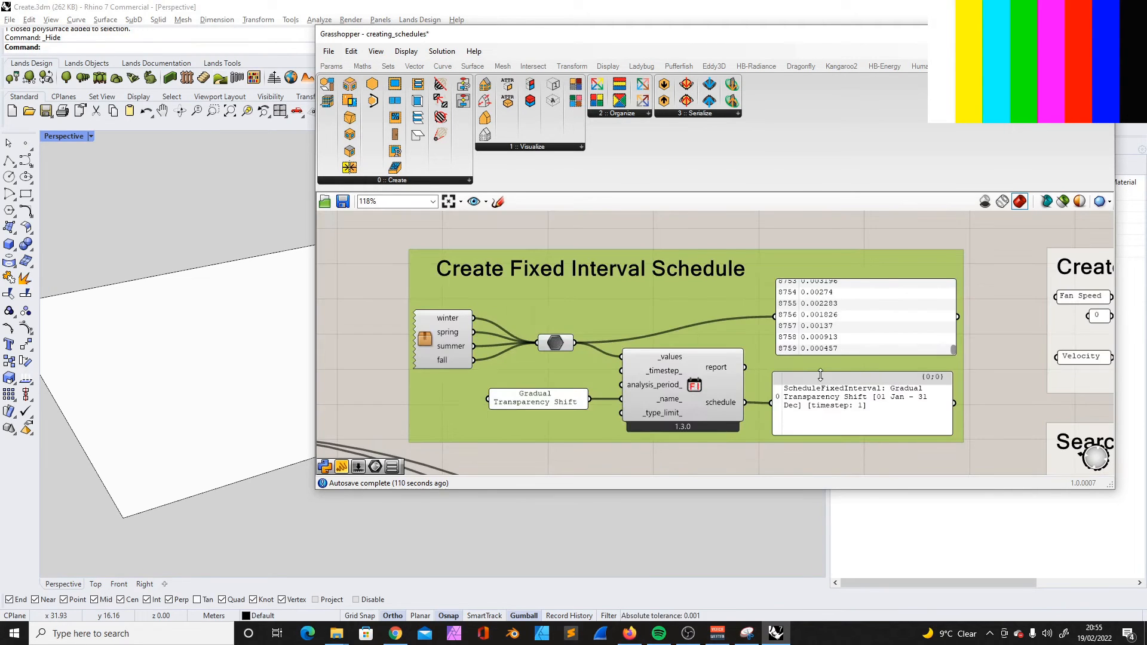
- Nudge the panel displaying the schedule output slightly within the Create Fixed Interval Schedule group
{"action": "left_click", "coordinate": [860, 421]}
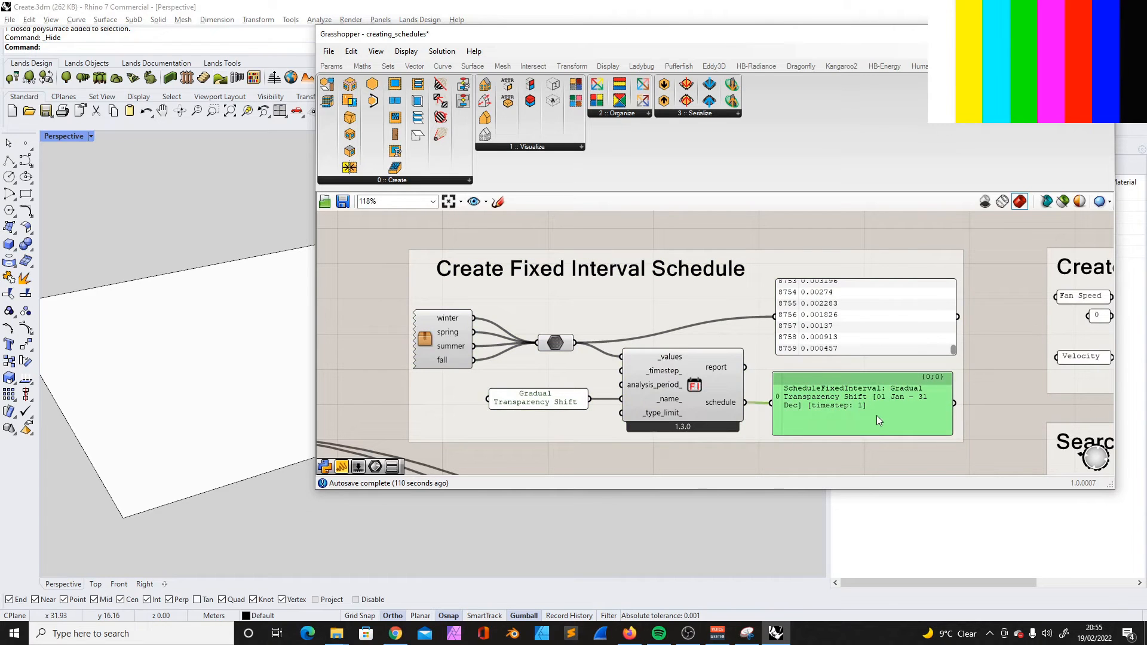
{"action": "left_click_drag", "start_coordinate": [876, 415], "coordinate": [883, 418]}
{"action": "left_click", "coordinate": [683, 214]}
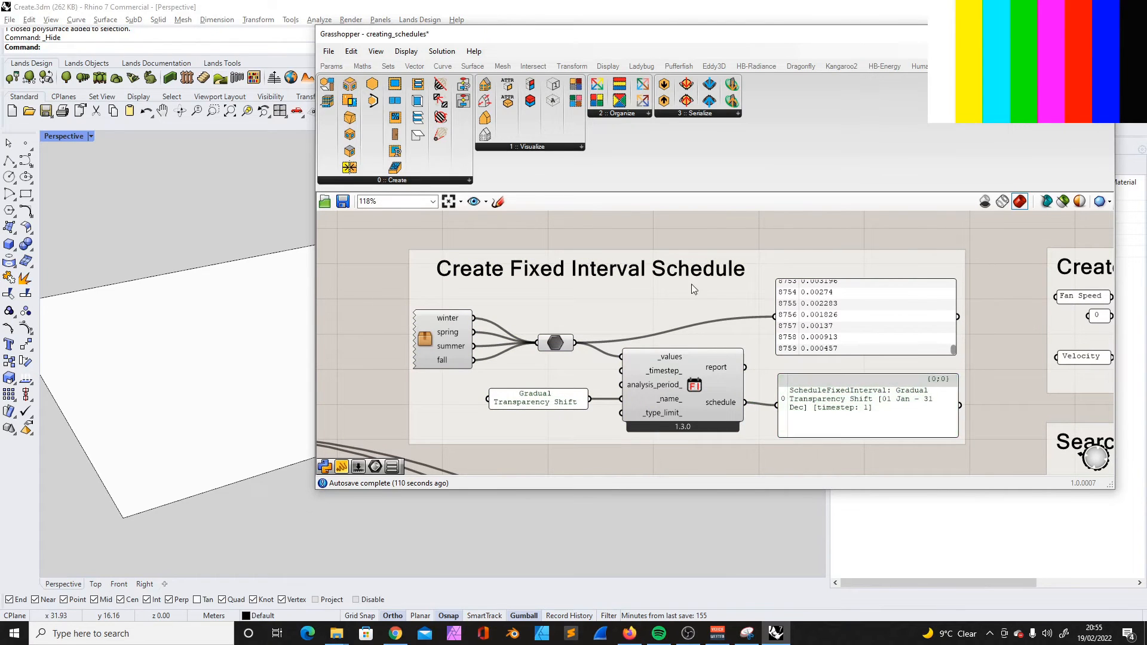
- Copy the Create Fixed Interval Schedule group into the honeybee_radiance_Daylight factor definition and place it below the Modifiers group
{"action": "left_click", "coordinate": [637, 314]}
{"action": "scroll", "coordinate": [499, 252], "scroll_direction": "down", "scroll_amount": 2}
{"action": "scroll", "coordinate": [621, 269], "scroll_direction": "up", "scroll_amount": 2}
{"action": "left_click", "coordinate": [619, 230]}
{"action": "left_click", "coordinate": [605, 283]}
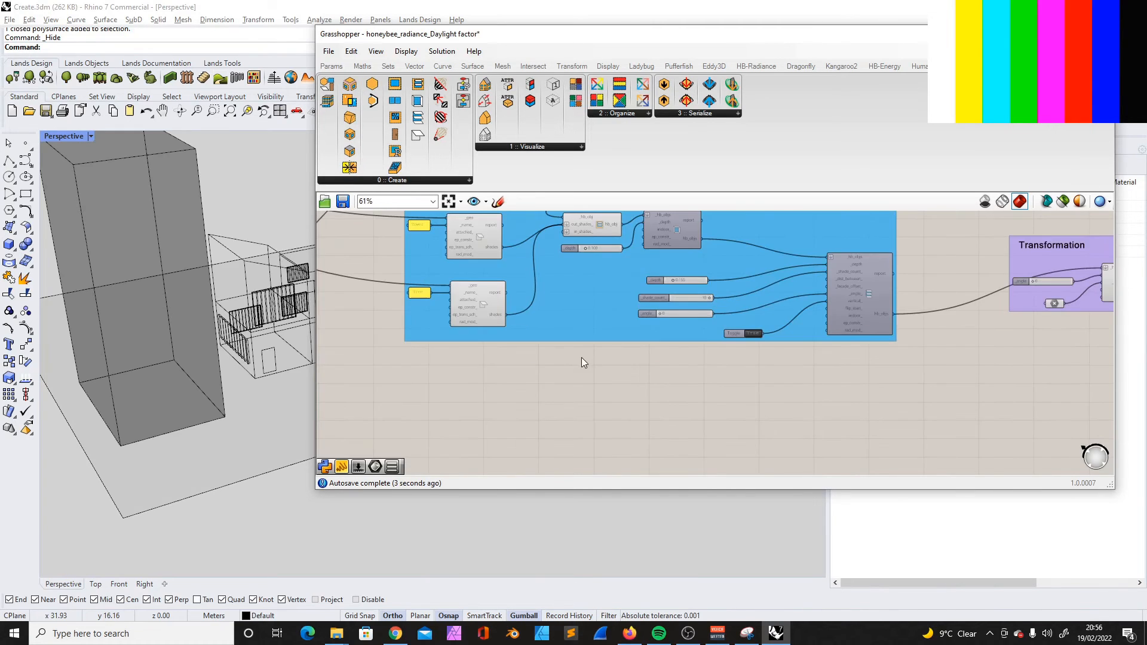
{"action": "scroll", "coordinate": [608, 360], "scroll_direction": "down", "scroll_amount": 4}
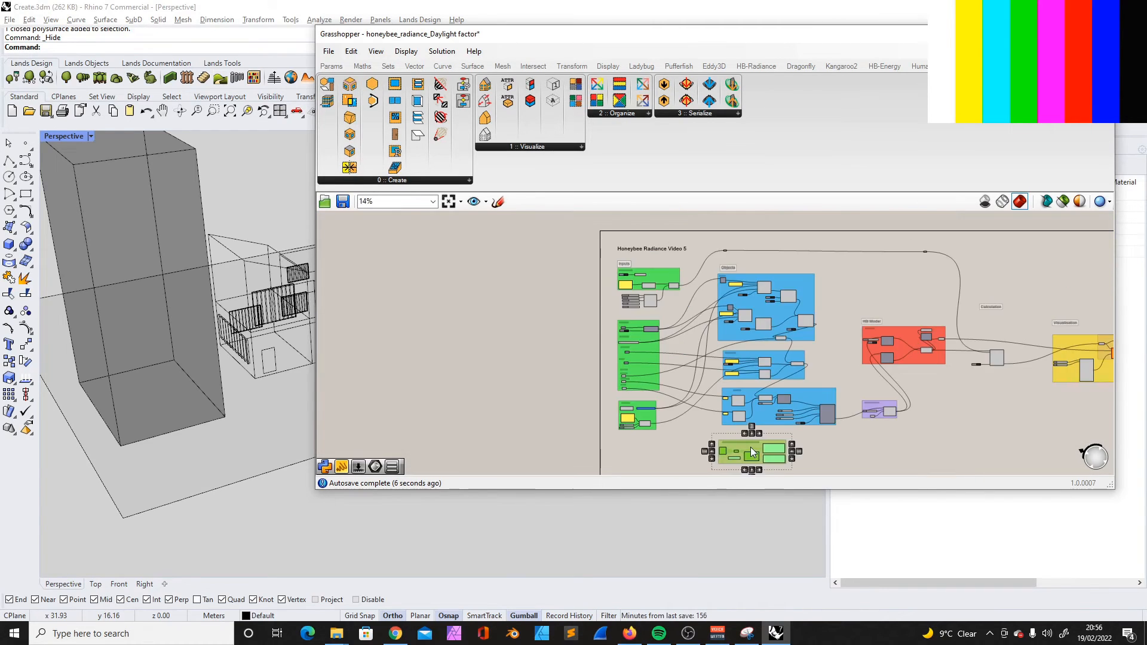
{"action": "left_click_drag", "start_coordinate": [750, 447], "coordinate": [665, 455]}
{"action": "scroll", "coordinate": [658, 440], "scroll_direction": "up", "scroll_amount": 6}
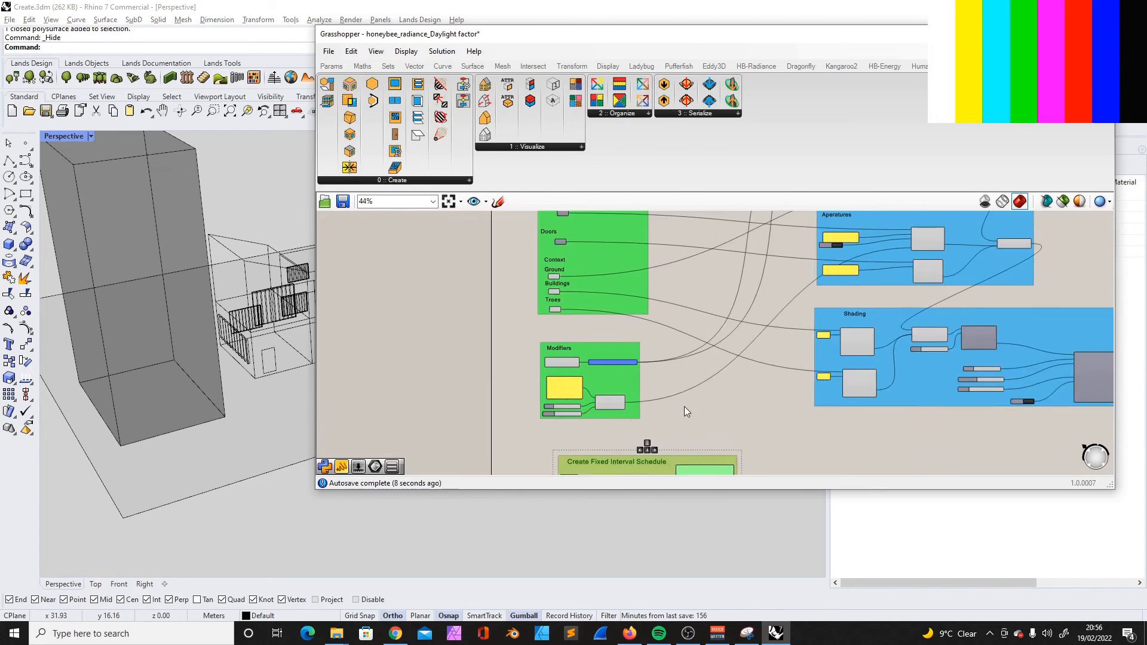
{"action": "left_click_drag", "start_coordinate": [624, 406], "coordinate": [606, 387]}
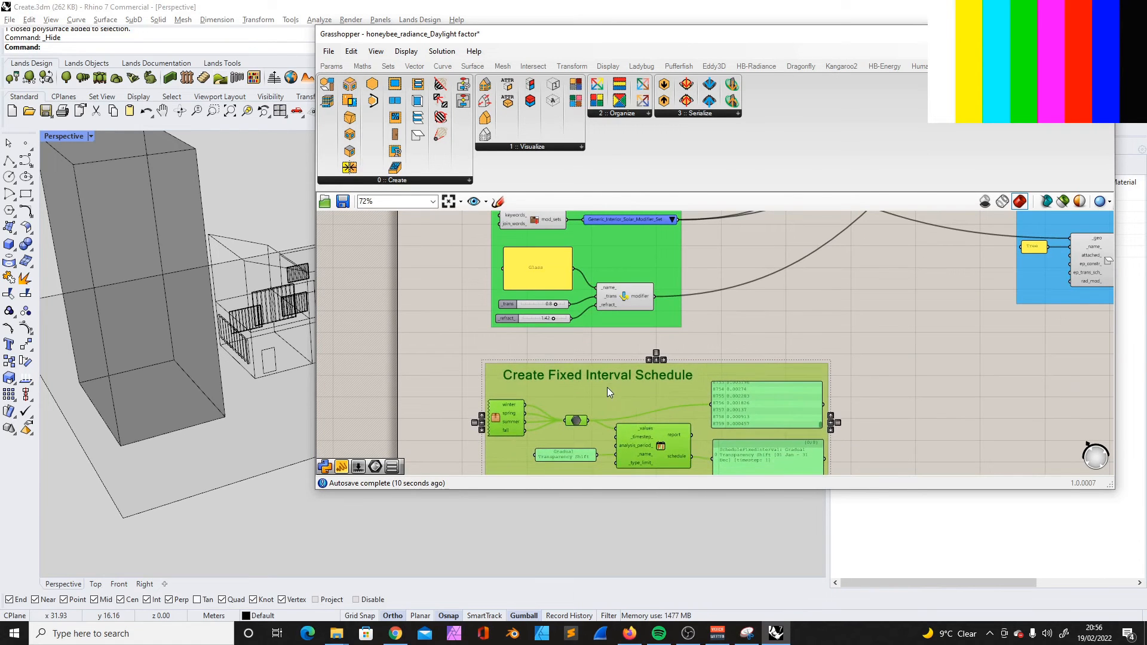
{"action": "left_click", "coordinate": [855, 293]}
{"action": "scroll", "coordinate": [545, 337], "scroll_direction": "down", "scroll_amount": 3}
{"action": "mouse_move", "coordinate": [695, 371]}
{"action": "left_mouse_down"}
{"action": "mouse_move", "coordinate": [696, 353]}
{"action": "mouse_move", "coordinate": [696, 375]}
{"action": "left_mouse_up"}
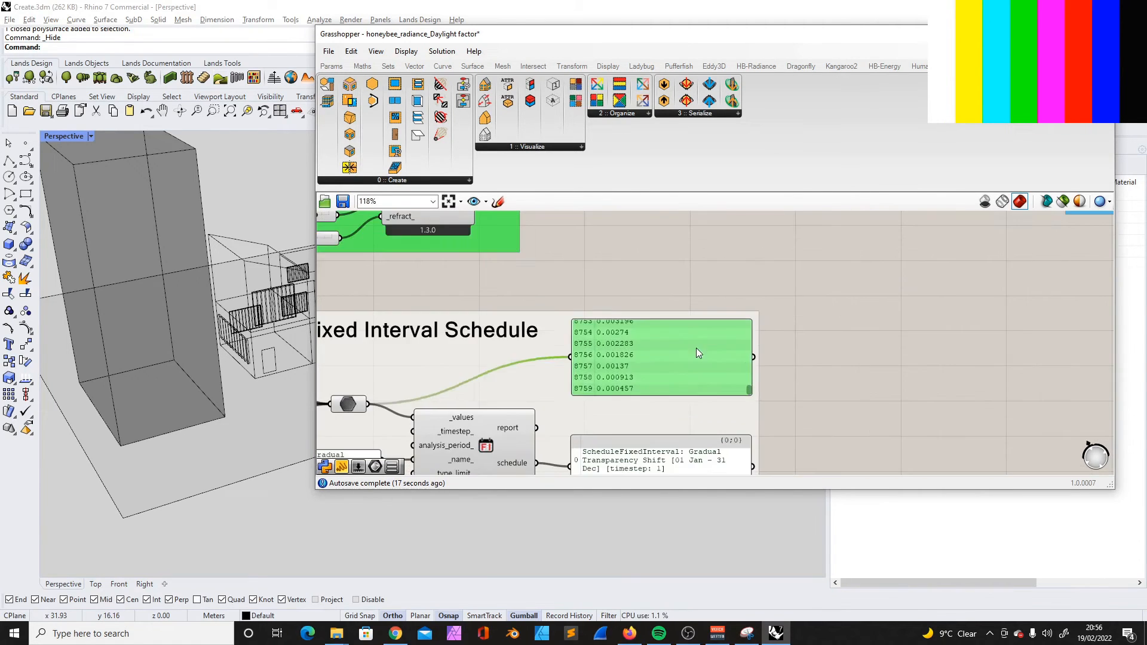
{"action": "left_click", "coordinate": [802, 359]}
{"action": "scroll", "coordinate": [535, 389], "scroll_direction": "down", "scroll_amount": 2}
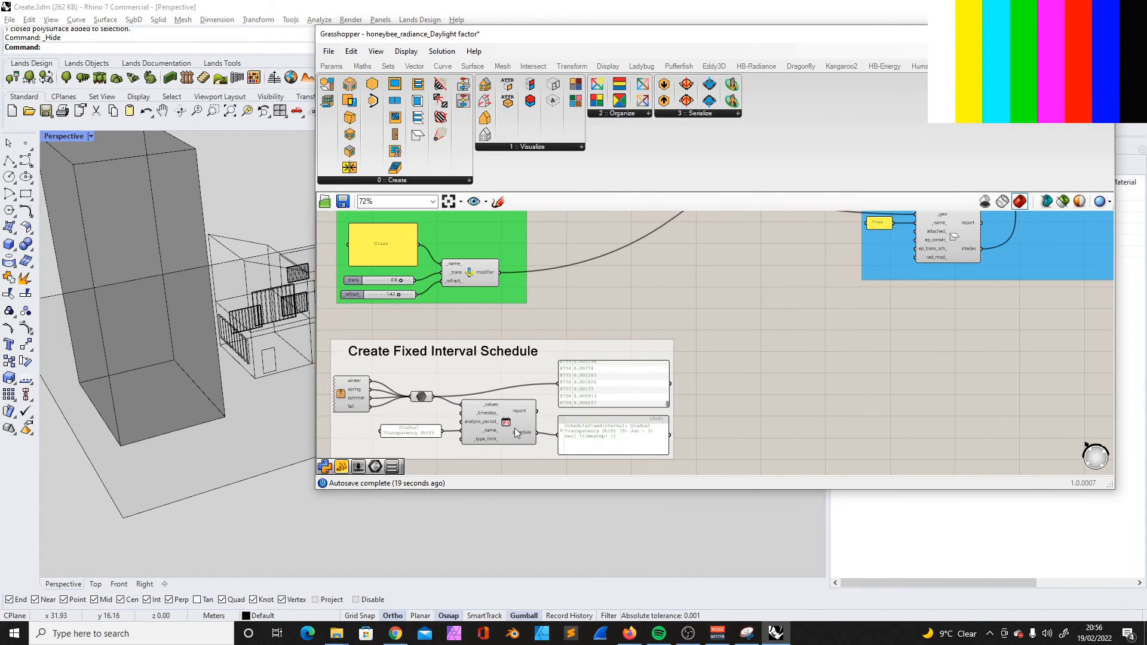
- Open the cluster supplying the winter, spring, summer and fall values, examine its components and return to the parent definition
{"action": "scroll", "coordinate": [440, 358], "scroll_direction": "up", "scroll_amount": 3}
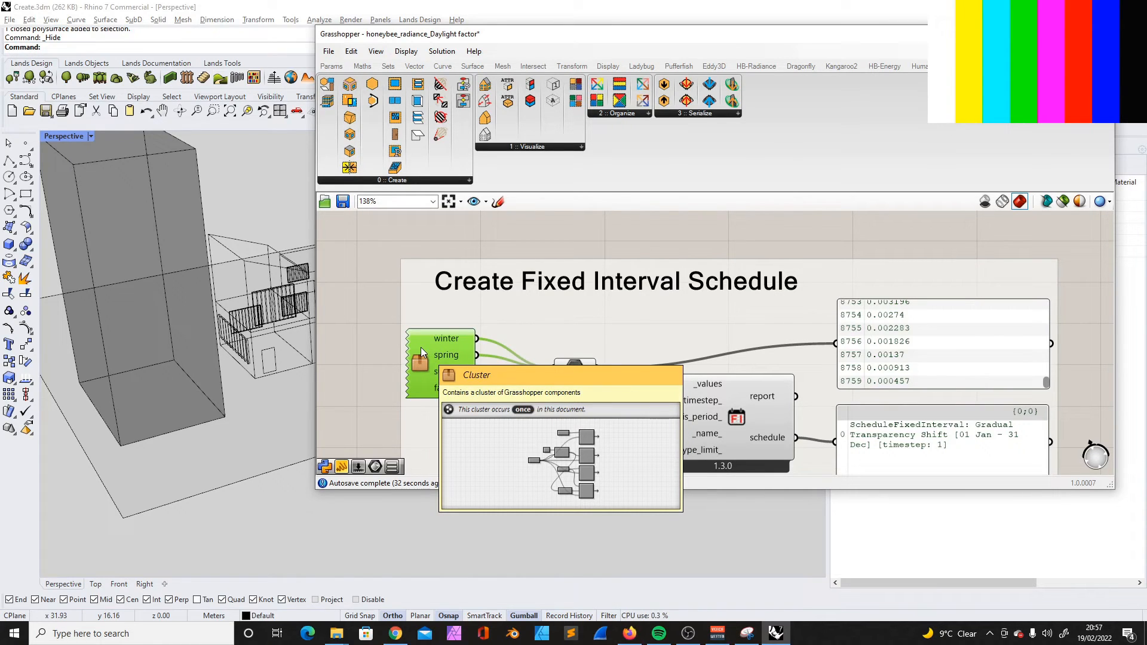
{"action": "double_click", "coordinate": [421, 347]}
{"action": "scroll", "coordinate": [633, 261], "scroll_direction": "up", "scroll_amount": 3}
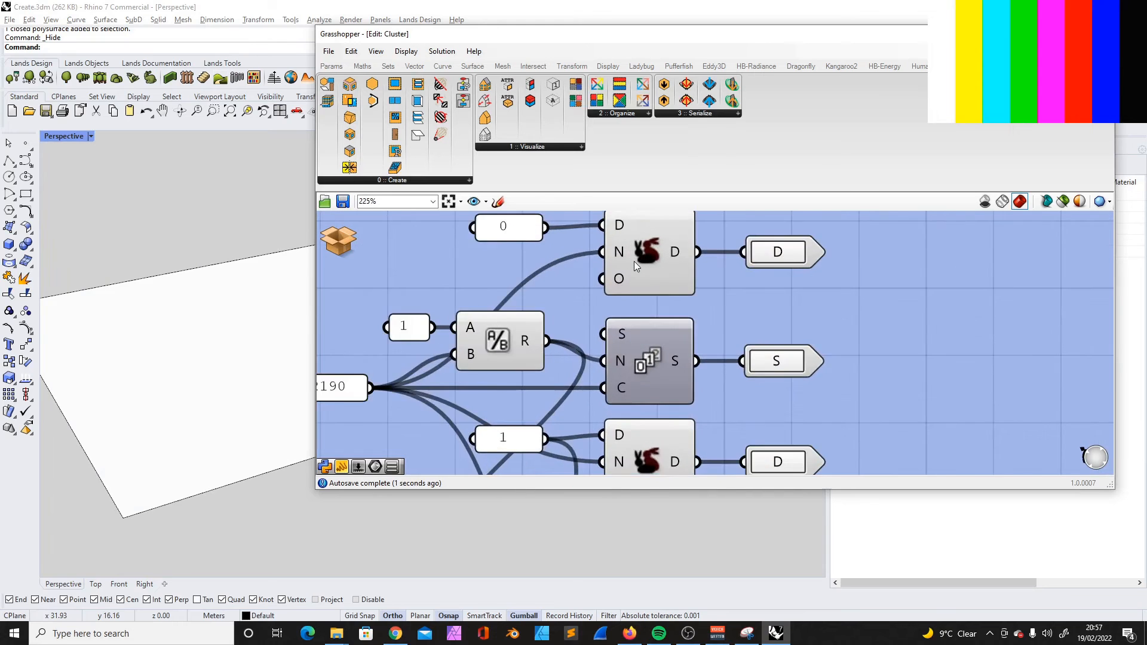
{"action": "scroll", "coordinate": [630, 262], "scroll_direction": "down", "scroll_amount": 3}
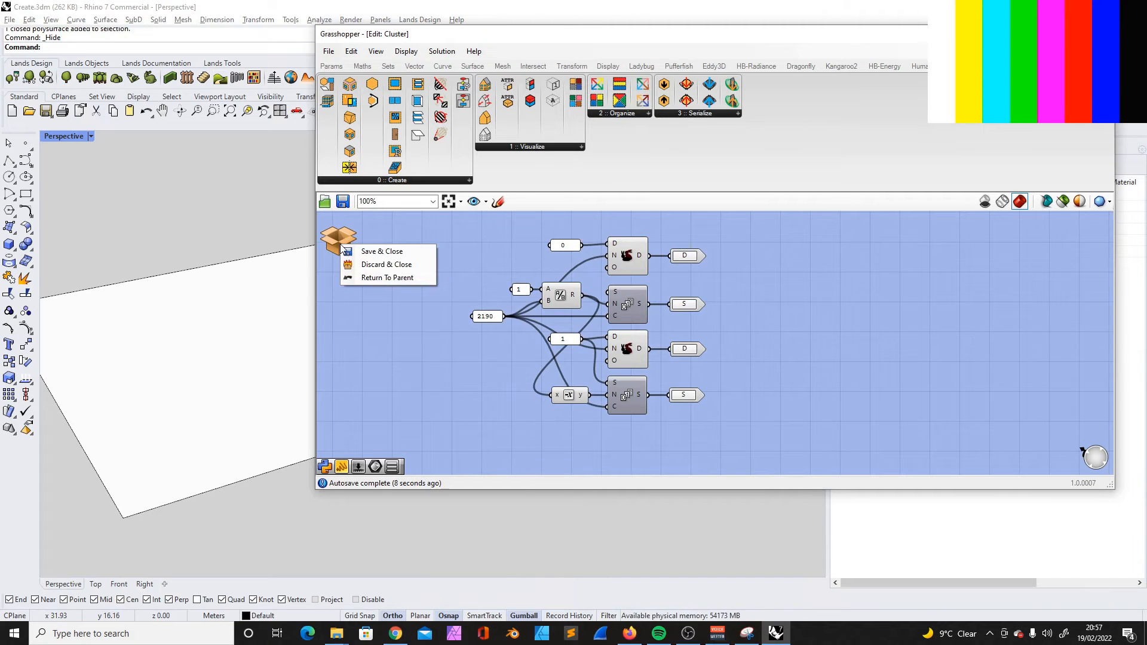
{"action": "left_click", "coordinate": [377, 277]}
{"action": "scroll", "coordinate": [497, 292], "scroll_direction": "down", "scroll_amount": 3}
{"action": "scroll", "coordinate": [603, 264], "scroll_direction": "up", "scroll_amount": 1}
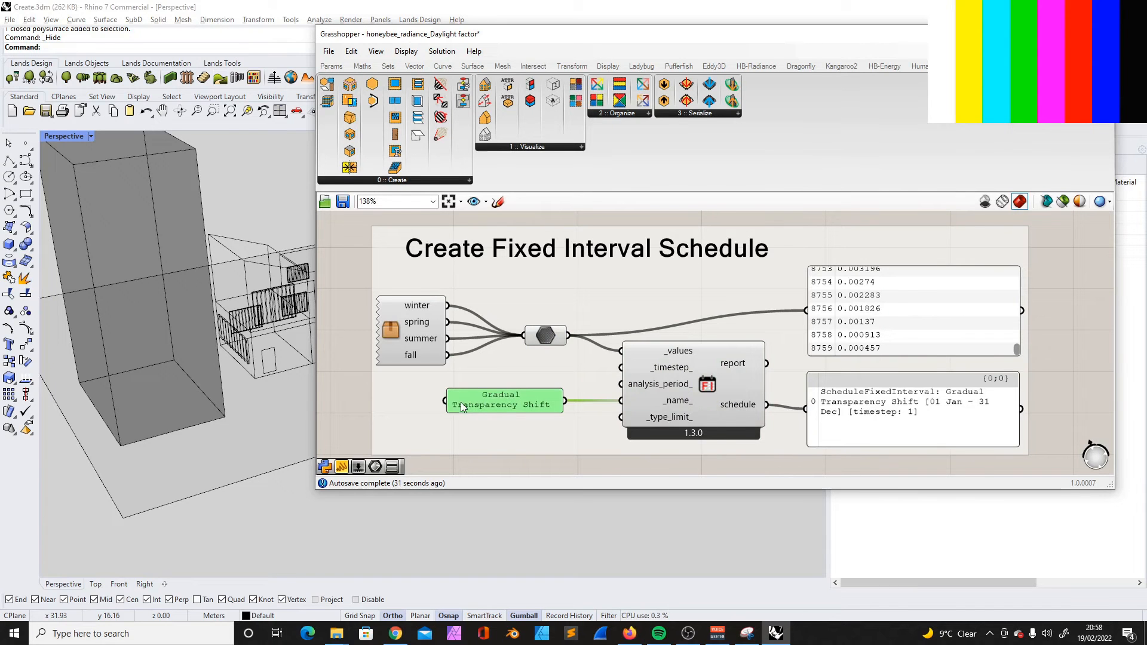
- Move the hourly values panel slightly higher in the Create Fixed Interval Schedule group, away from the schedule output panel
{"action": "left_click", "coordinate": [680, 400]}
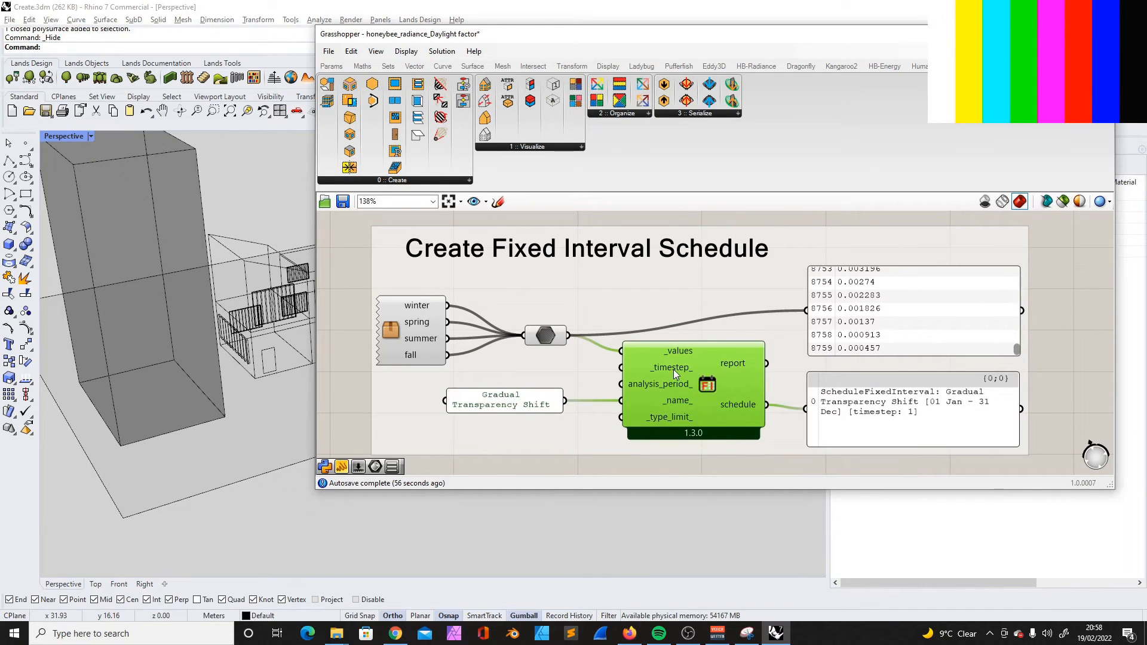
{"action": "left_click", "coordinate": [969, 317]}
{"action": "left_click_drag", "start_coordinate": [970, 316], "coordinate": [942, 275]}
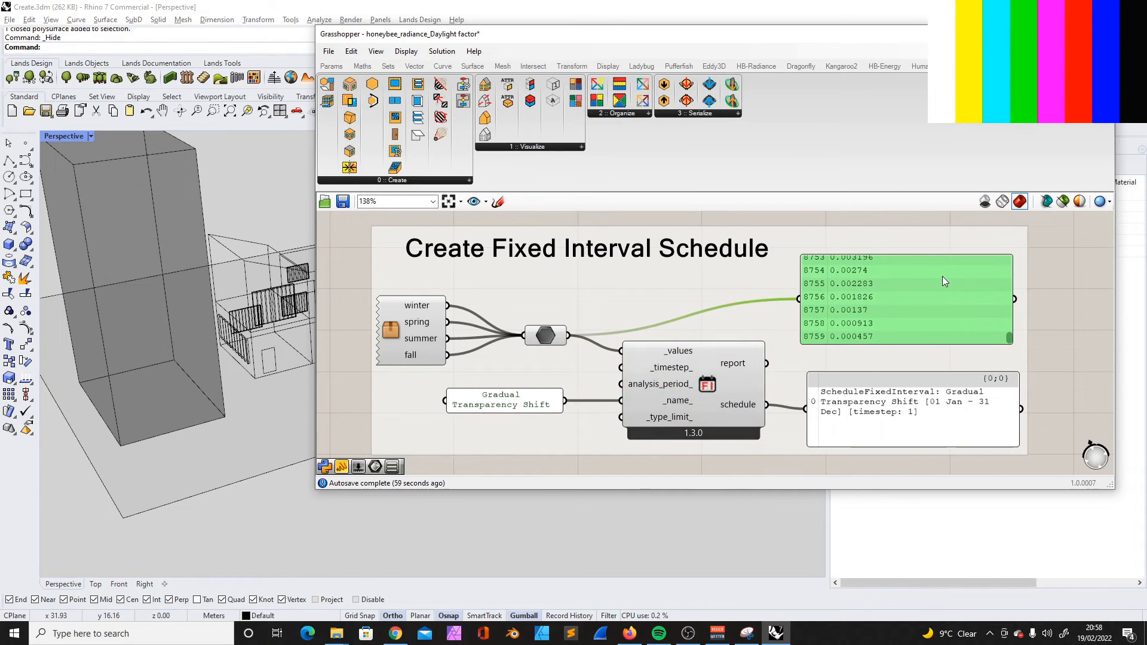
{"action": "left_click", "coordinate": [939, 400]}
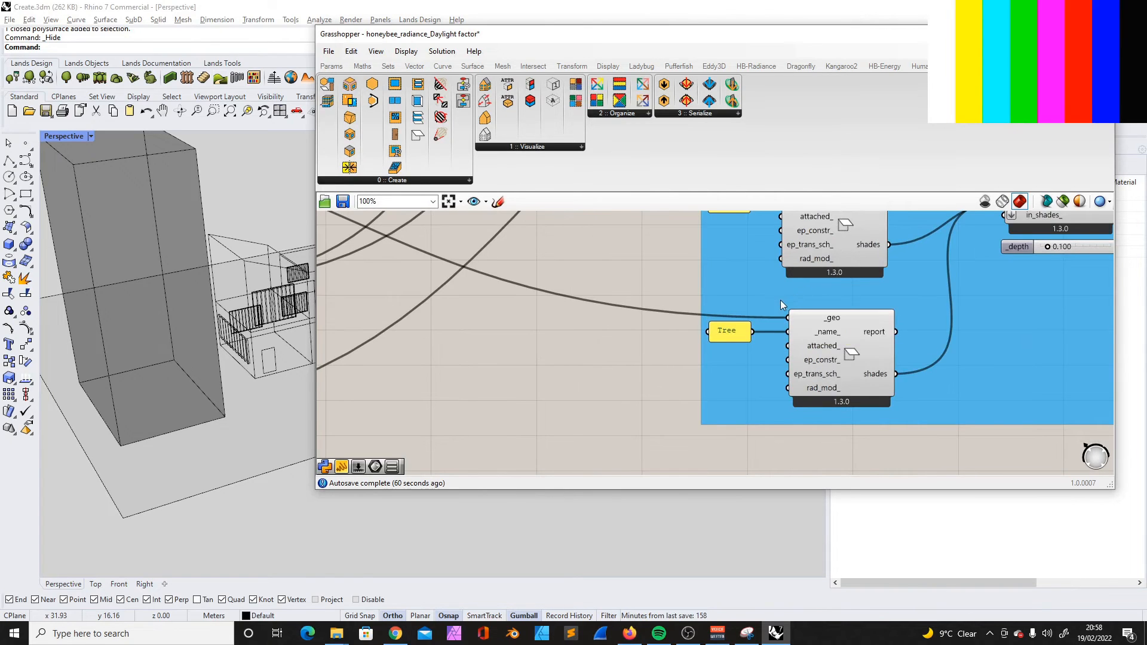
- Connect the fixed interval schedule's schedule output to the ep_trans_sch_ input of the Tree shade component
{"action": "scroll", "coordinate": [780, 299], "scroll_direction": "down", "scroll_amount": 5}
{"action": "scroll", "coordinate": [677, 405], "scroll_direction": "up", "scroll_amount": 3}
{"action": "scroll", "coordinate": [541, 439], "scroll_direction": "down", "scroll_amount": 1}
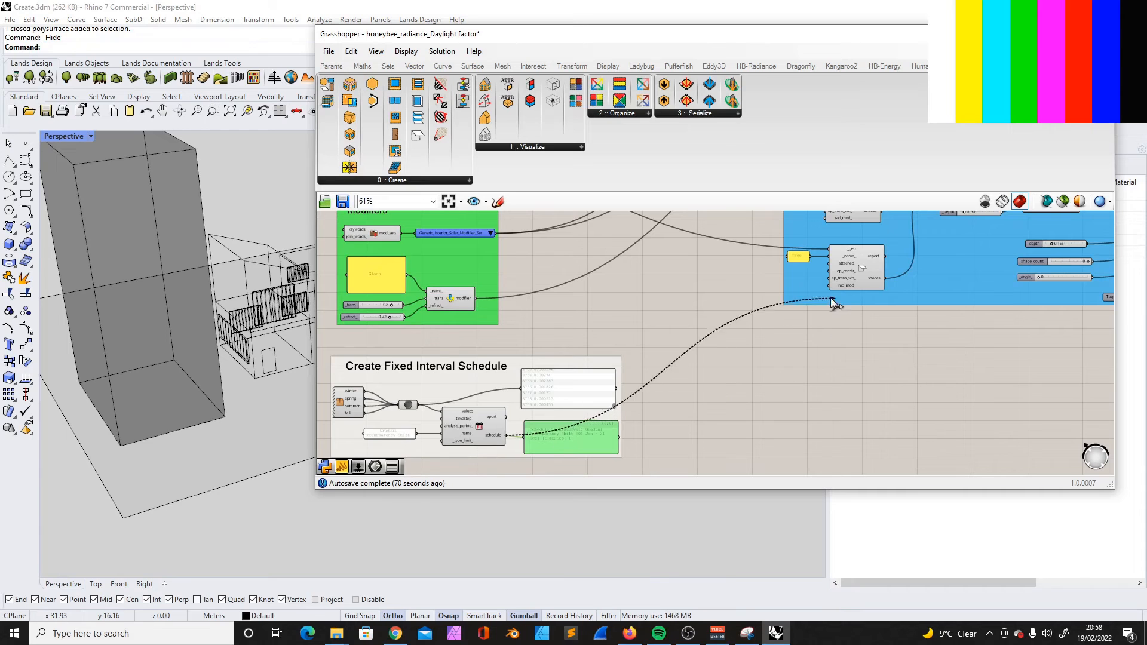
{"action": "scroll", "coordinate": [827, 271], "scroll_direction": "up", "scroll_amount": 4}
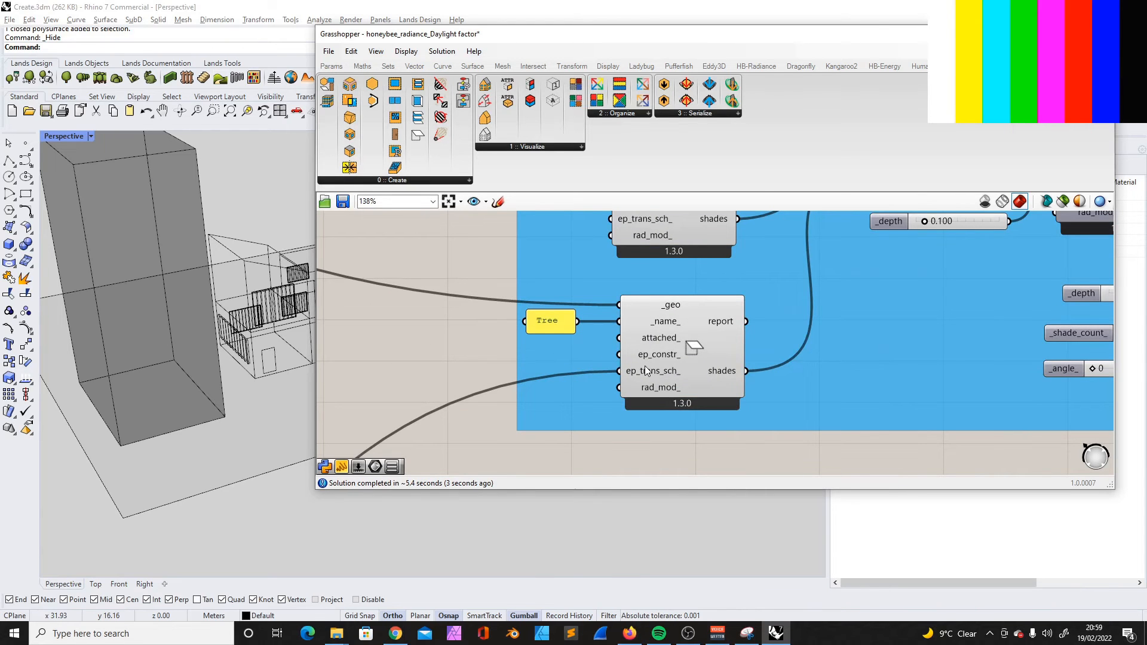
{"action": "scroll", "coordinate": [644, 366], "scroll_direction": "down", "scroll_amount": 6}
{"action": "scroll", "coordinate": [1025, 323], "scroll_direction": "up", "scroll_amount": 2}
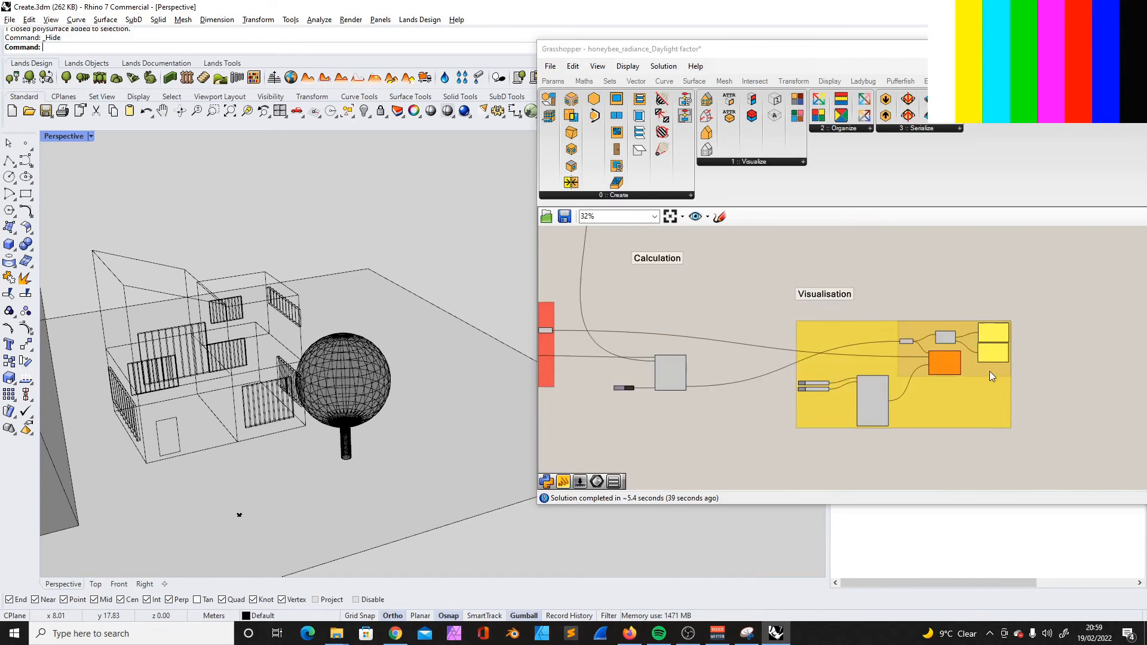
- Run the irradiance simulation on the updated Honeybee model by switching on its run toggle
{"action": "scroll", "coordinate": [956, 366], "scroll_direction": "up", "scroll_amount": 3}
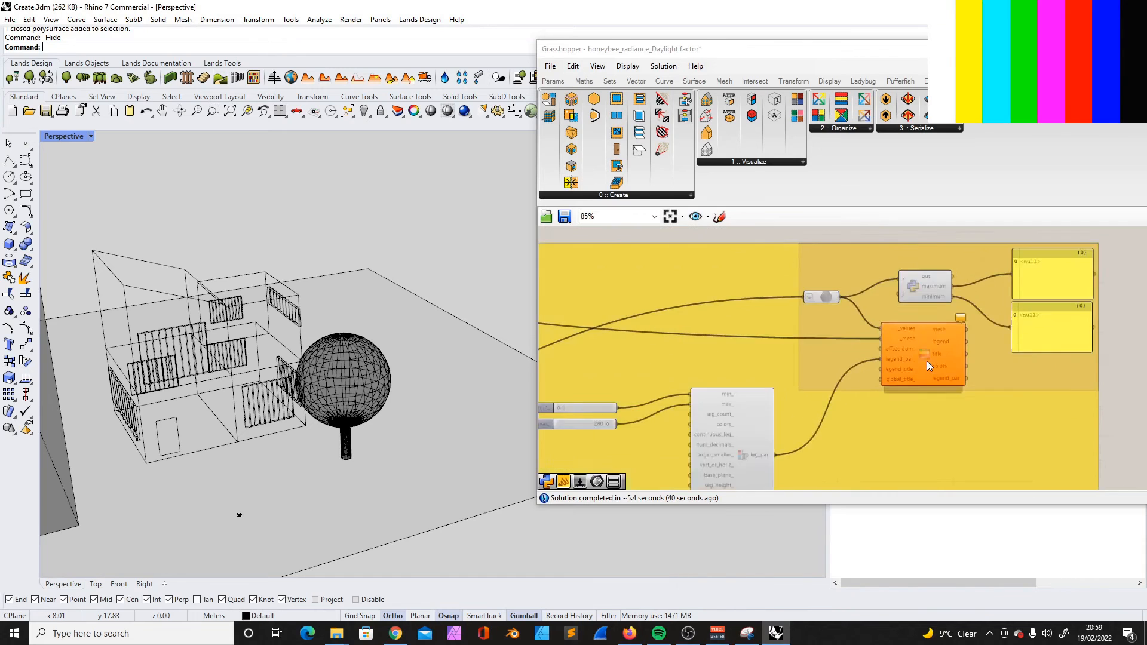
{"action": "scroll", "coordinate": [927, 361], "scroll_direction": "down", "scroll_amount": 5}
{"action": "scroll", "coordinate": [672, 367], "scroll_direction": "up", "scroll_amount": 5}
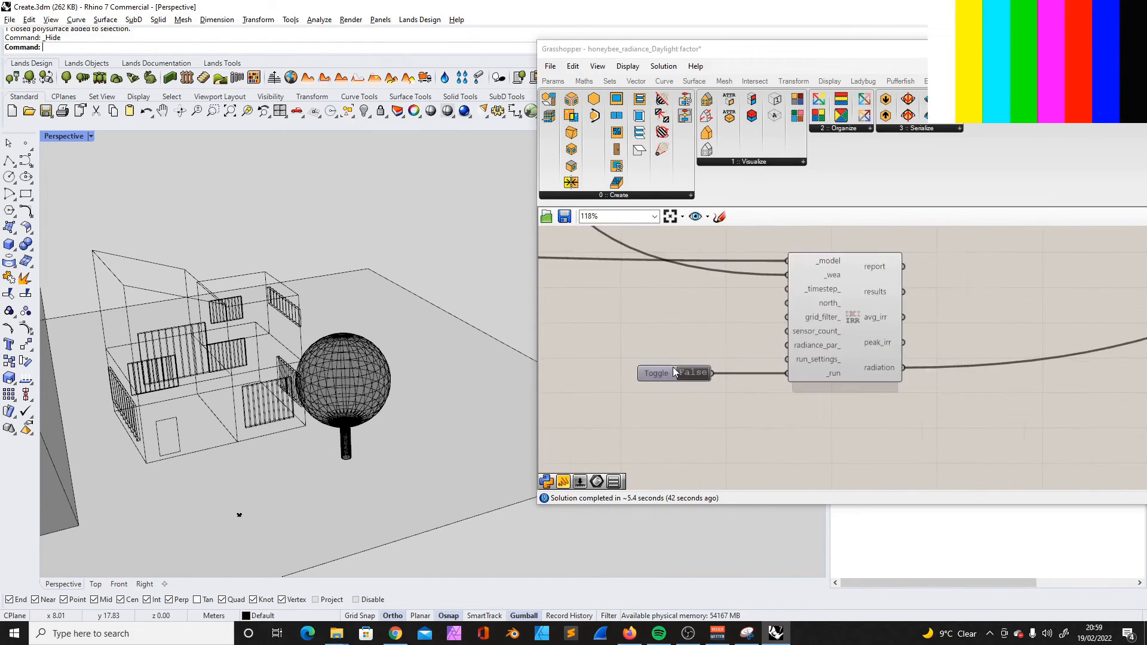
{"action": "scroll", "coordinate": [674, 367], "scroll_direction": "up", "scroll_amount": 2}
{"action": "double_click", "coordinate": [693, 374]}
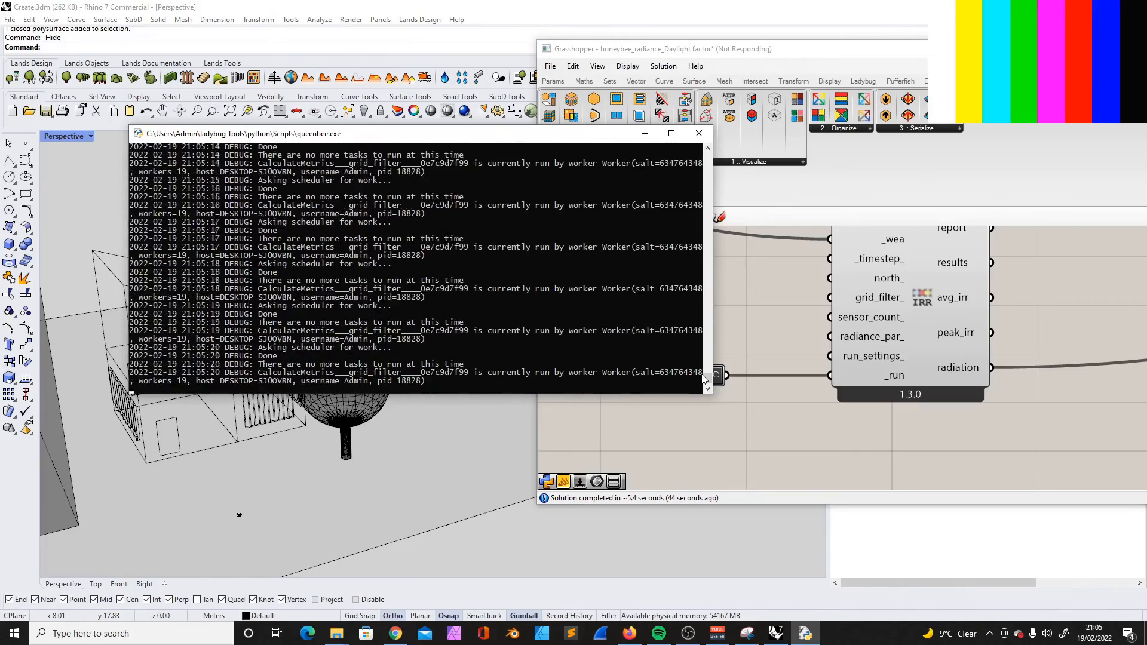
- Examine the coloured radiation results on the building's floors and their legend up close
{"action": "scroll", "coordinate": [239, 382], "scroll_direction": "up", "scroll_amount": 3}
{"action": "right_click_drag", "start_coordinate": [239, 340], "coordinate": [309, 347]}
{"action": "scroll", "coordinate": [302, 358], "scroll_direction": "down", "scroll_amount": 5}
{"action": "scroll", "coordinate": [274, 350], "scroll_direction": "up", "scroll_amount": 5}
{"action": "scroll", "coordinate": [274, 345], "scroll_direction": "up", "scroll_amount": 4}
{"action": "scroll", "coordinate": [293, 345], "scroll_direction": "down", "scroll_amount": 2}
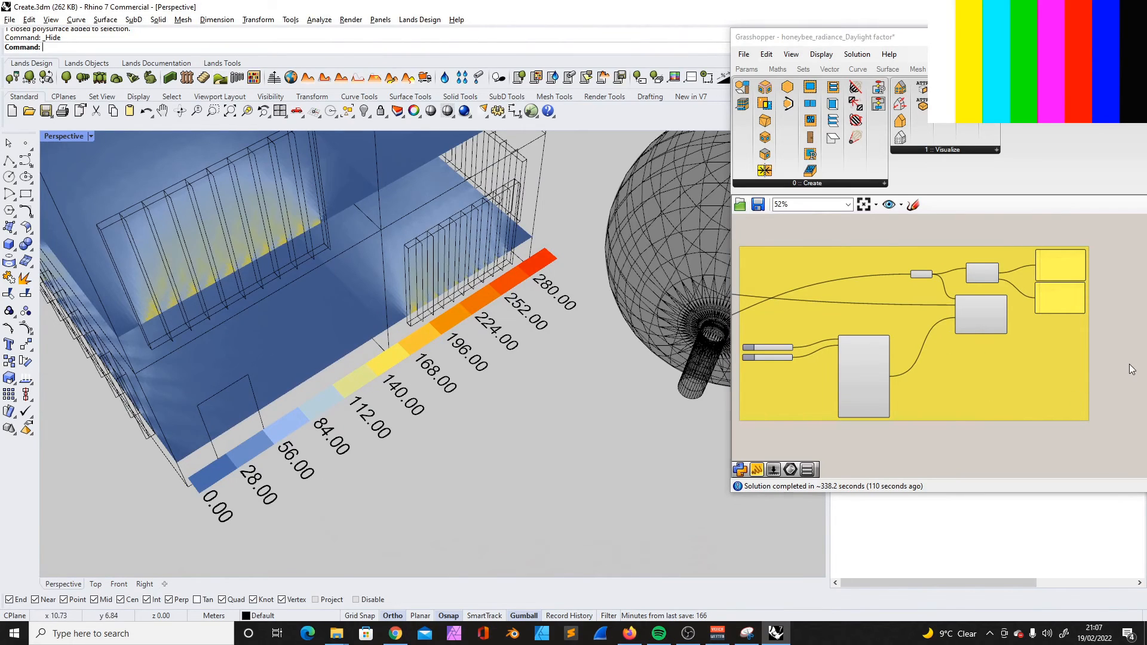
- Inspect the radiation results from several angles in relation to the surrounding tower and tree
{"action": "right_click_drag", "start_coordinate": [381, 278], "coordinate": [361, 265]}
{"action": "scroll", "coordinate": [436, 289], "scroll_direction": "down", "scroll_amount": 10}
{"action": "right_click_drag", "start_coordinate": [333, 302], "coordinate": [301, 189]}
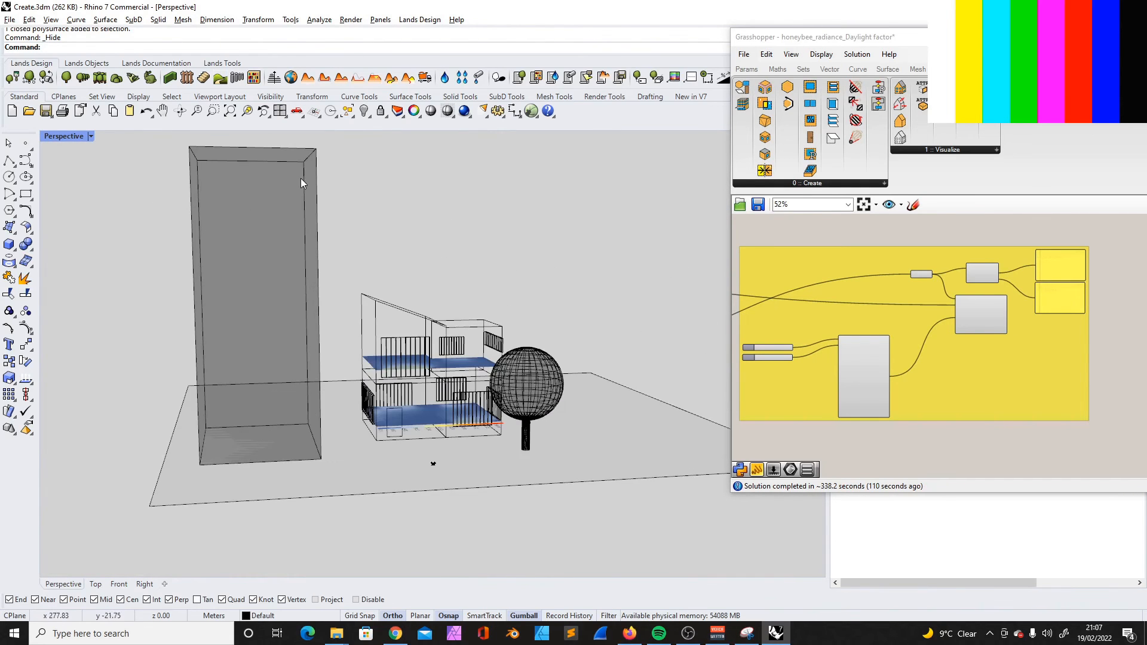
{"action": "right_click_drag", "start_coordinate": [361, 281], "coordinate": [454, 309]}
{"action": "scroll", "coordinate": [454, 308], "scroll_direction": "up", "scroll_amount": 5}
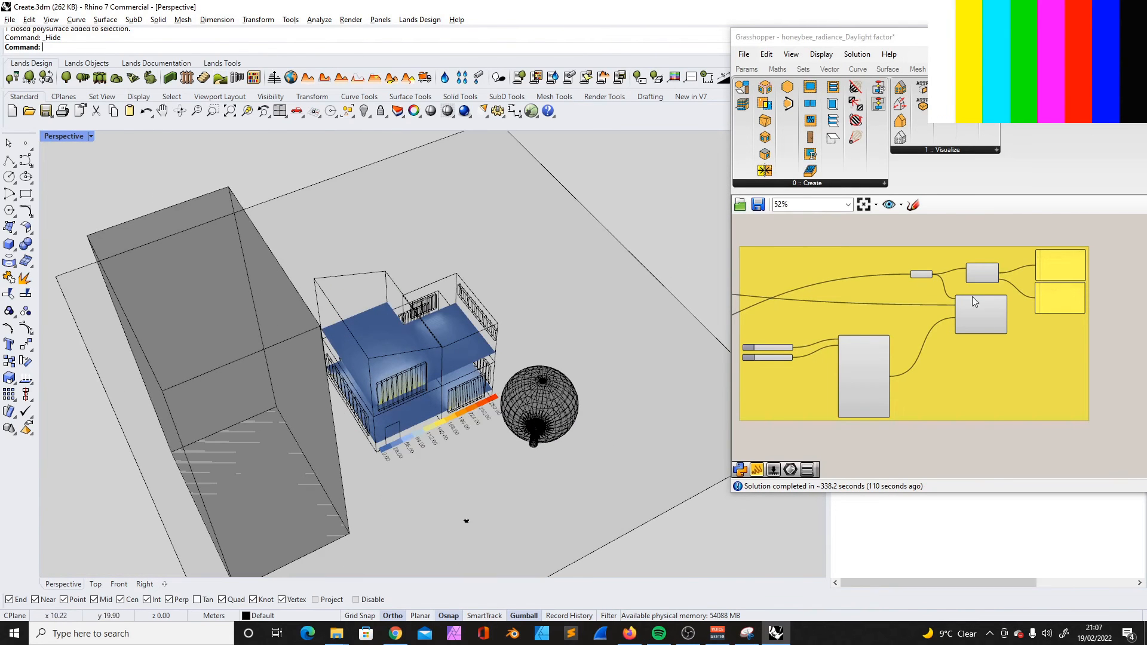
{"action": "right_click_drag", "start_coordinate": [525, 413], "coordinate": [548, 362]}
{"action": "scroll", "coordinate": [551, 363], "scroll_direction": "up", "scroll_amount": 6}
{"action": "scroll", "coordinate": [551, 363], "scroll_direction": "down", "scroll_amount": 6}
{"action": "scroll", "coordinate": [881, 266], "scroll_direction": "up", "scroll_amount": 5}
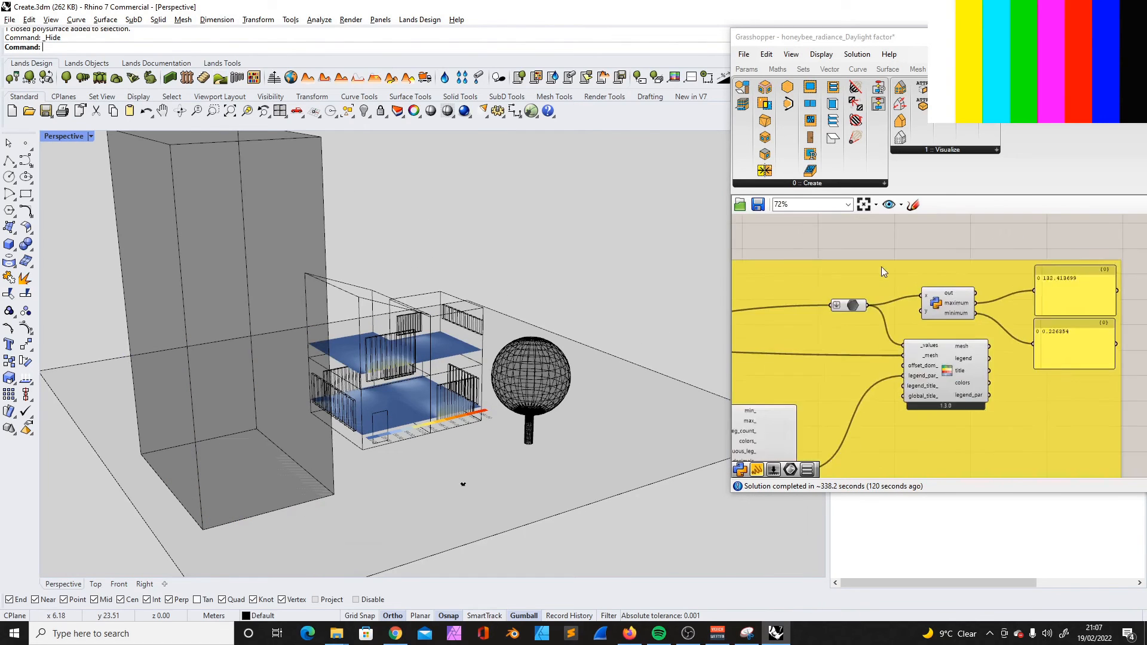
- Compare the maximum and minimum radiation values with the colour legend and the floor results
{"action": "left_click", "coordinate": [1003, 278]}
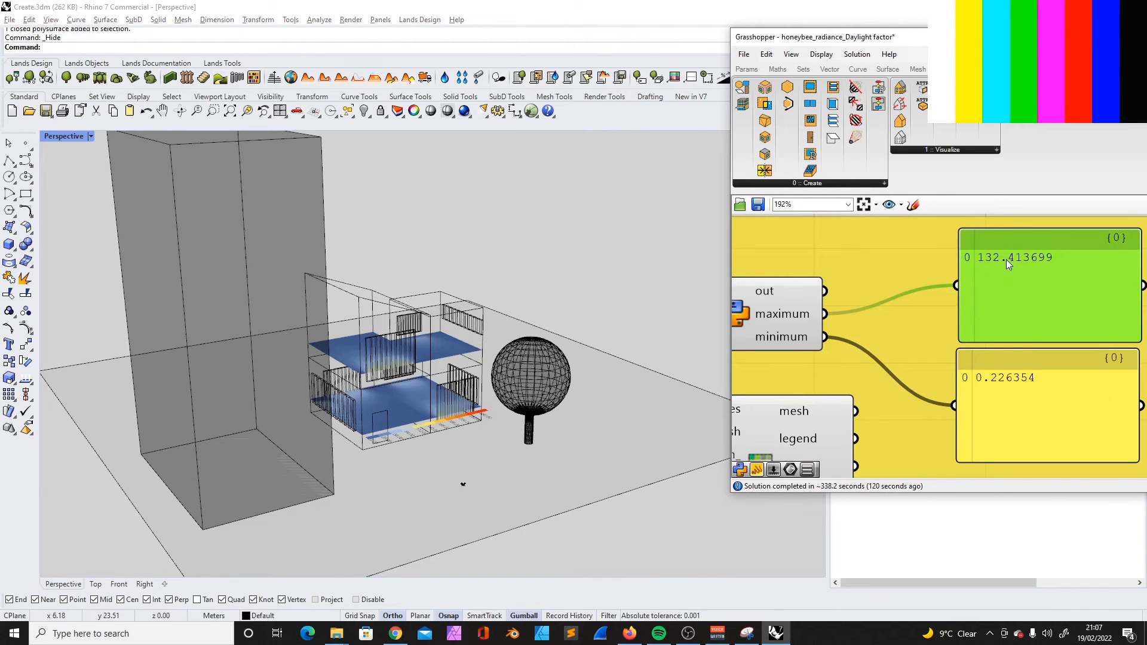
{"action": "right_click_drag", "start_coordinate": [1006, 260], "coordinate": [1000, 275]}
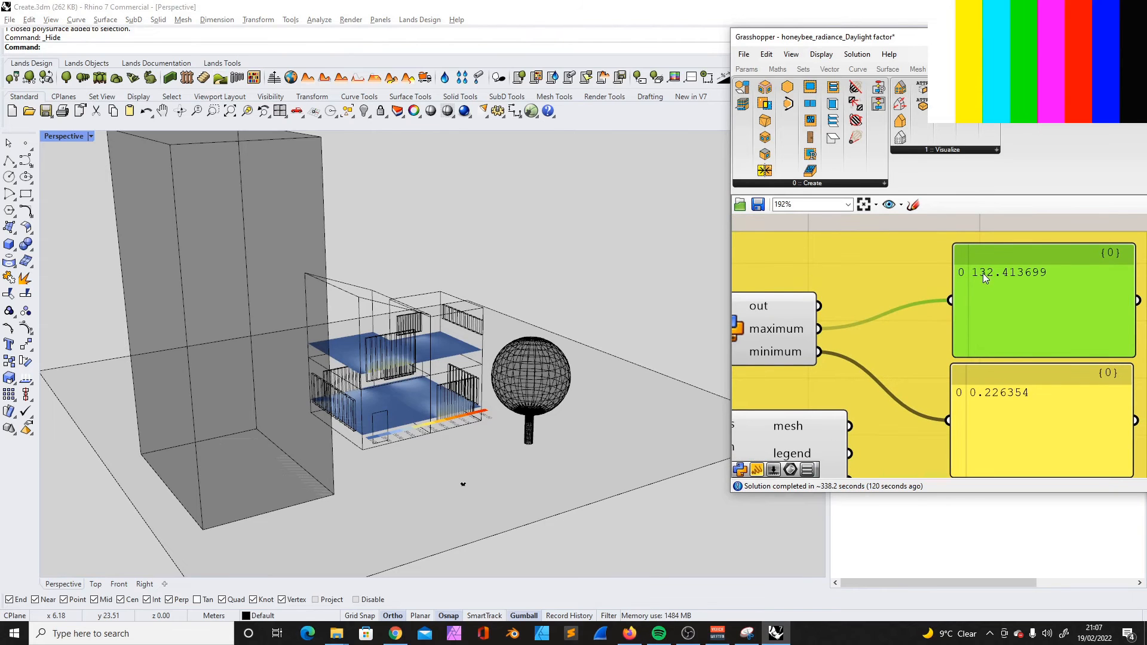
{"action": "scroll", "coordinate": [941, 286], "scroll_direction": "down", "scroll_amount": 1}
{"action": "scroll", "coordinate": [519, 356], "scroll_direction": "up", "scroll_amount": 10}
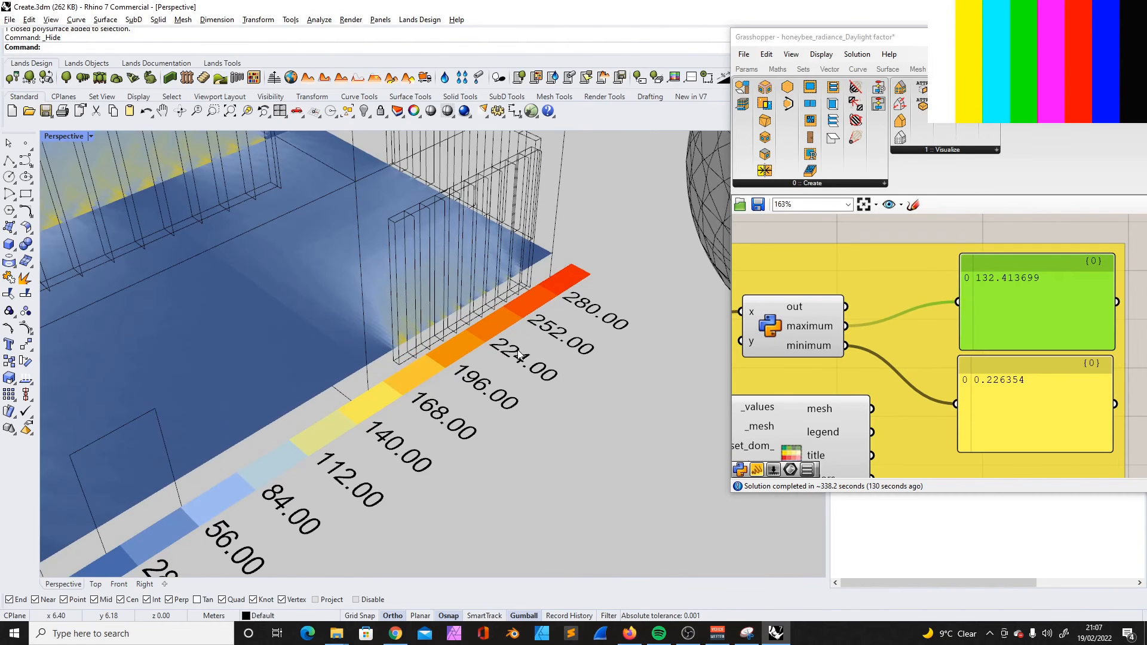
{"action": "scroll", "coordinate": [543, 357], "scroll_direction": "down", "scroll_amount": 5}
{"action": "scroll", "coordinate": [526, 328], "scroll_direction": "up", "scroll_amount": 5}
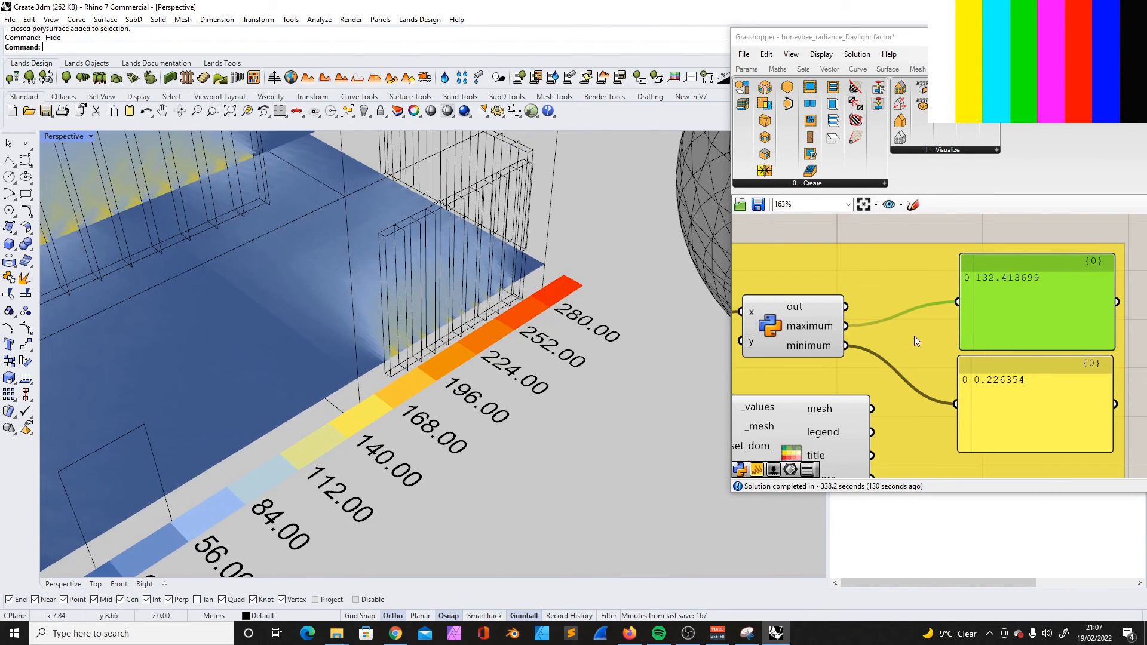
- Shift the BldgPrograms value list slightly so it sits inside the green input group under Programs
{"action": "scroll", "coordinate": [914, 336], "scroll_direction": "down", "scroll_amount": 10}
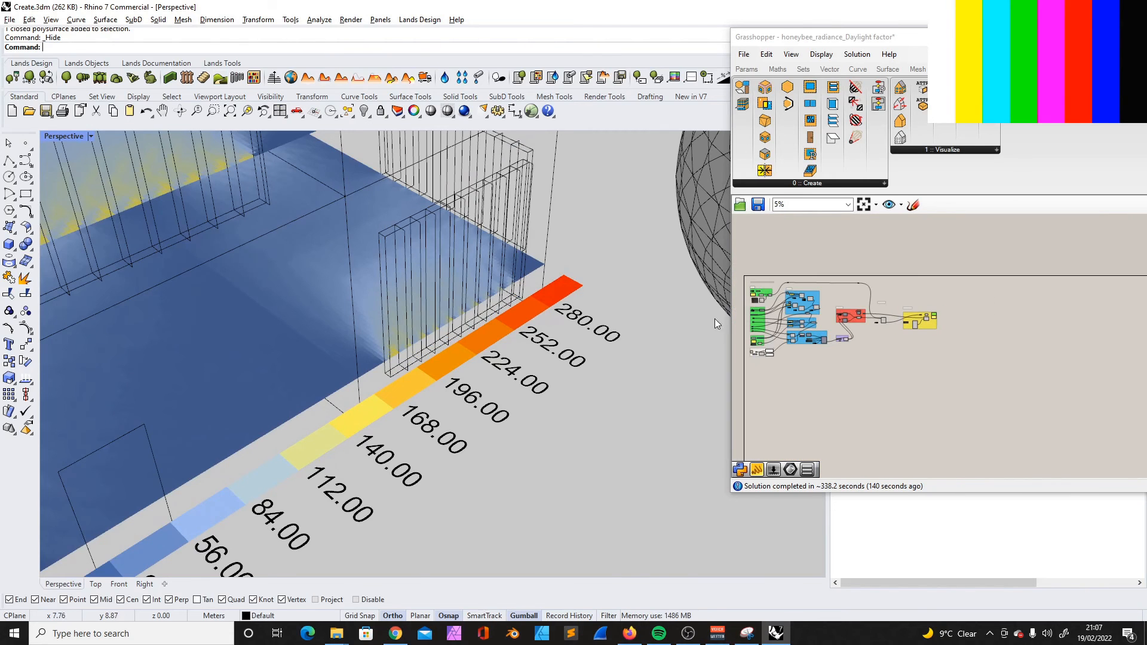
{"action": "scroll", "coordinate": [715, 320], "scroll_direction": "up", "scroll_amount": 2}
{"action": "scroll", "coordinate": [775, 319], "scroll_direction": "up", "scroll_amount": 10}
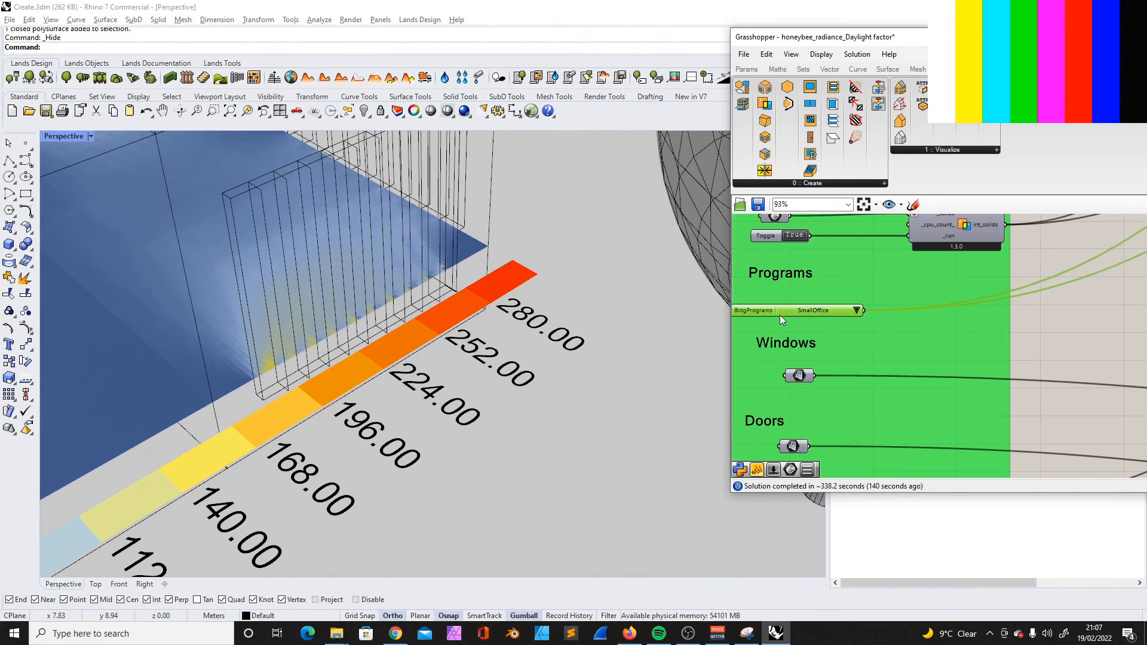
{"action": "left_click_drag", "start_coordinate": [790, 314], "coordinate": [791, 314]}
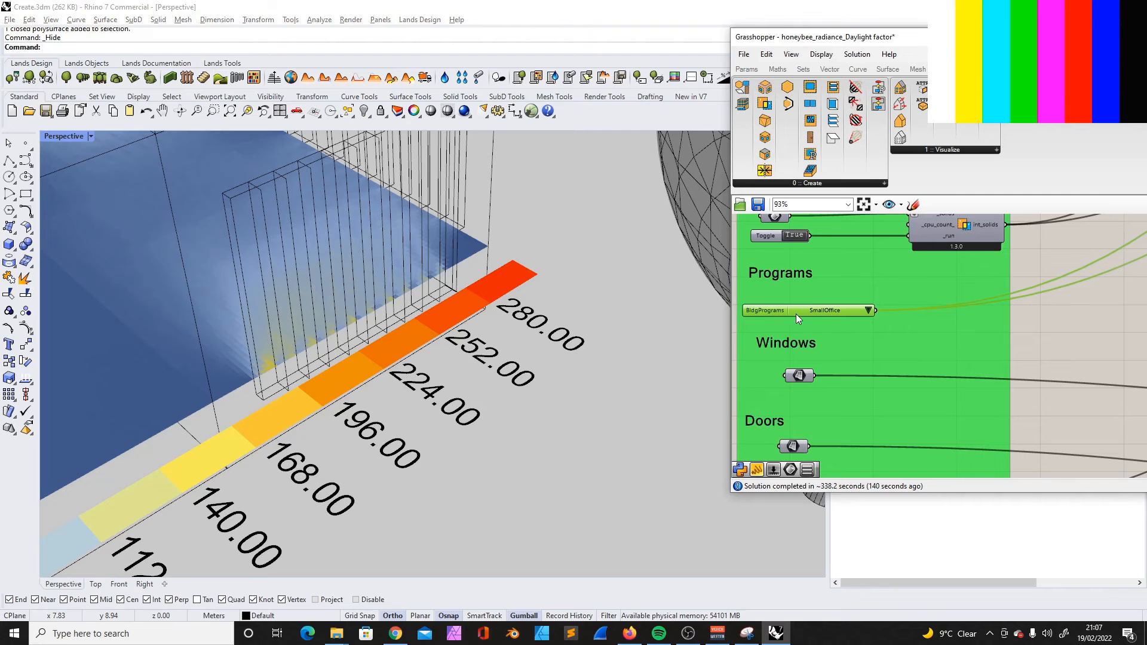
- Review the options of the modifier set value list under Modifiers, keeping Generic_Interior_Solar_Modifier_Set
{"action": "scroll", "coordinate": [796, 314], "scroll_direction": "down", "scroll_amount": 4}
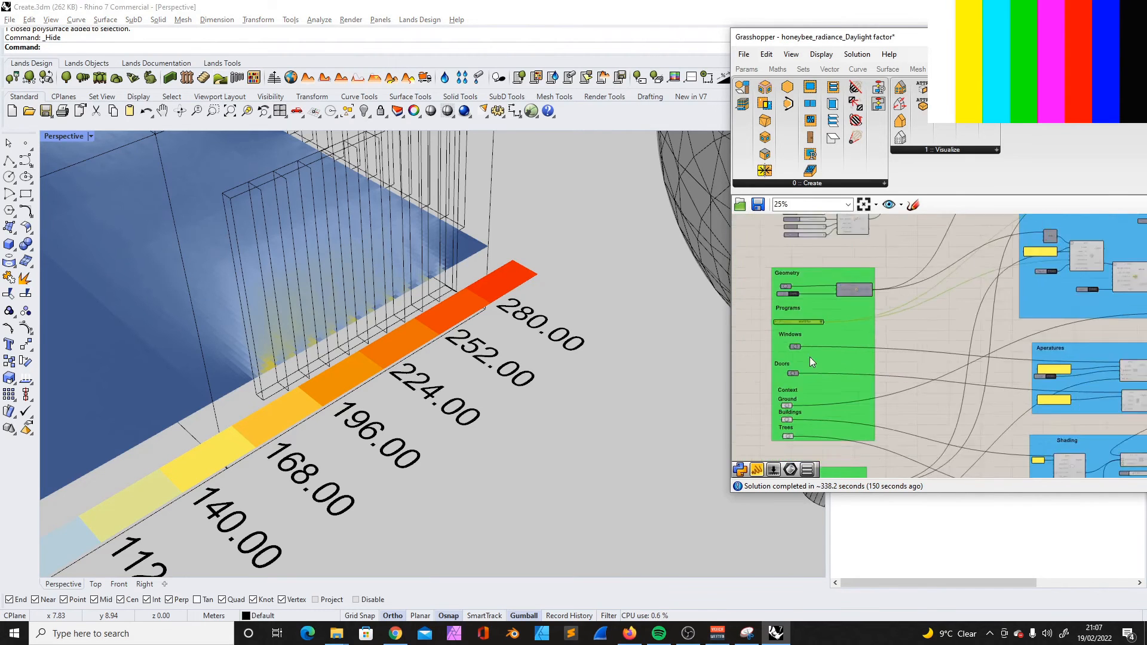
{"action": "scroll", "coordinate": [818, 361], "scroll_direction": "up", "scroll_amount": 3}
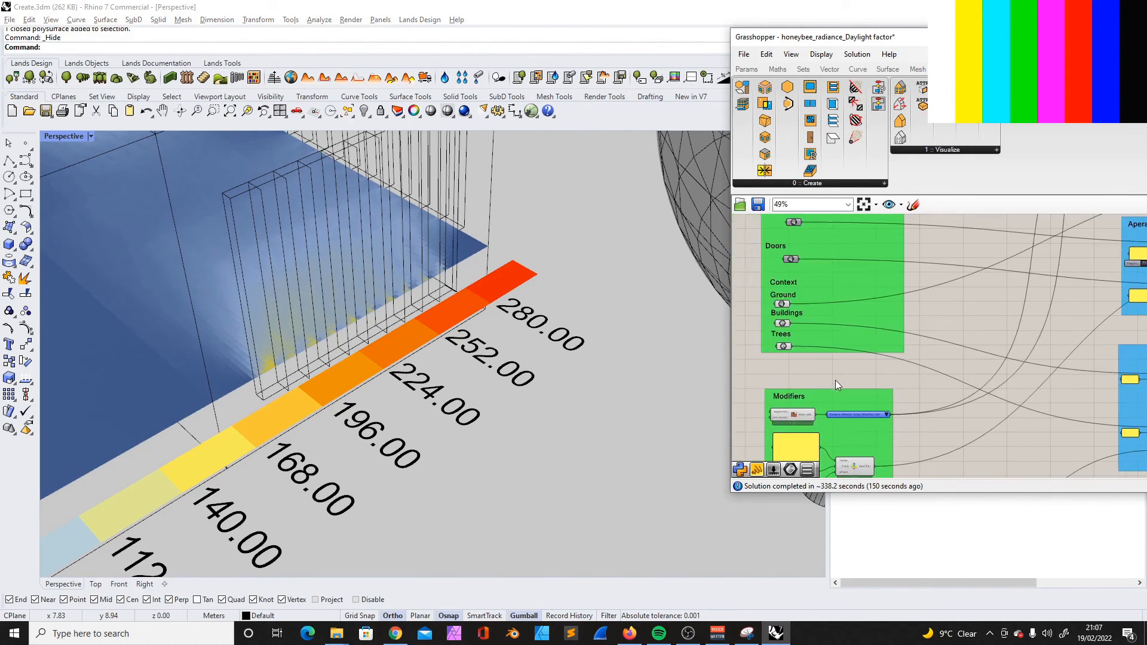
{"action": "scroll", "coordinate": [794, 410], "scroll_direction": "up", "scroll_amount": 4}
{"action": "left_click", "coordinate": [885, 406]}
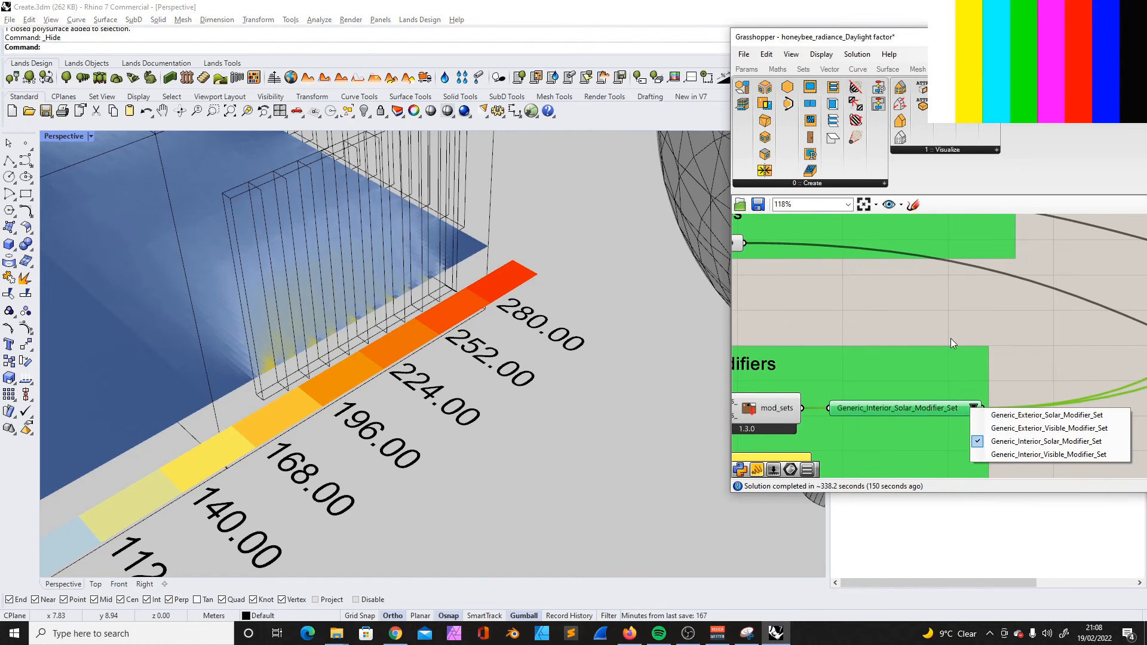
{"action": "left_click", "coordinate": [949, 296]}
- View the whole site from above and from the side to relate the floor results to the tower and tree
{"action": "scroll", "coordinate": [427, 315], "scroll_direction": "down", "scroll_amount": 5}
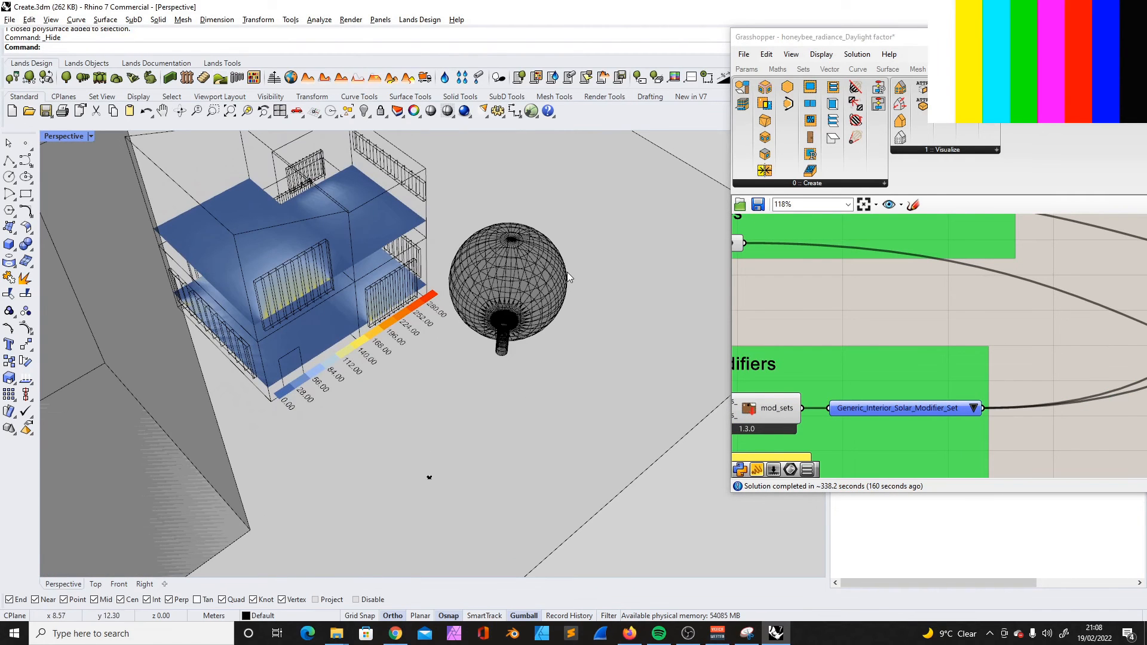
{"action": "scroll", "coordinate": [561, 281], "scroll_direction": "down", "scroll_amount": 6}
{"action": "right_click_drag", "start_coordinate": [561, 280], "coordinate": [514, 334]}
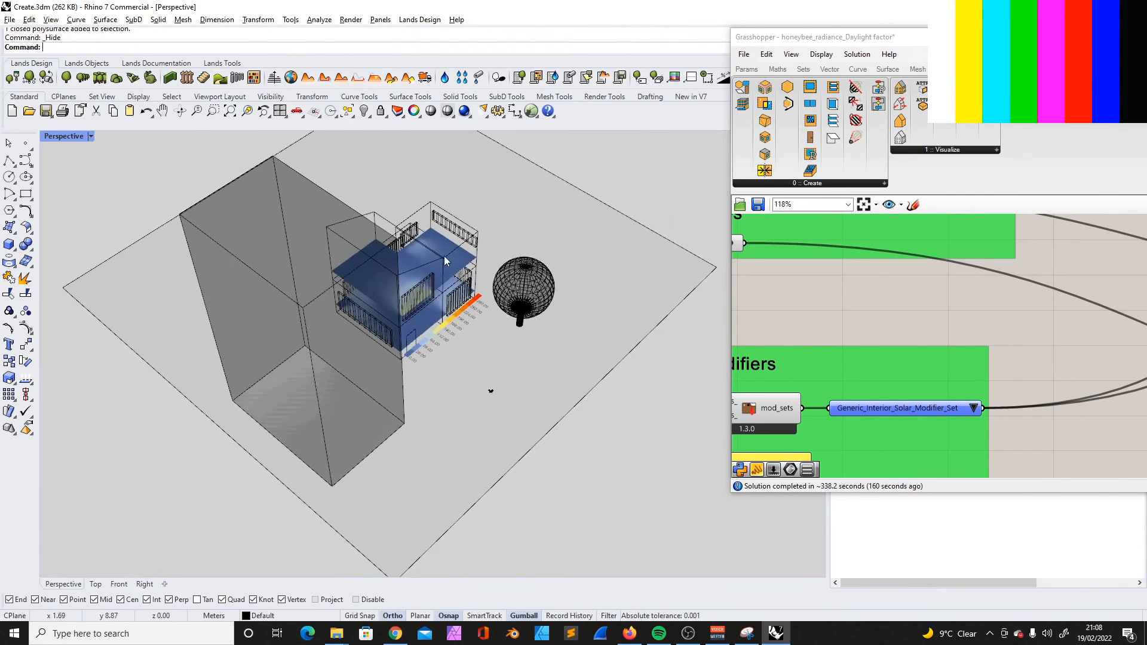
{"action": "scroll", "coordinate": [412, 264], "scroll_direction": "up", "scroll_amount": 2}
{"action": "right_click_drag", "start_coordinate": [481, 428], "coordinate": [450, 424]}
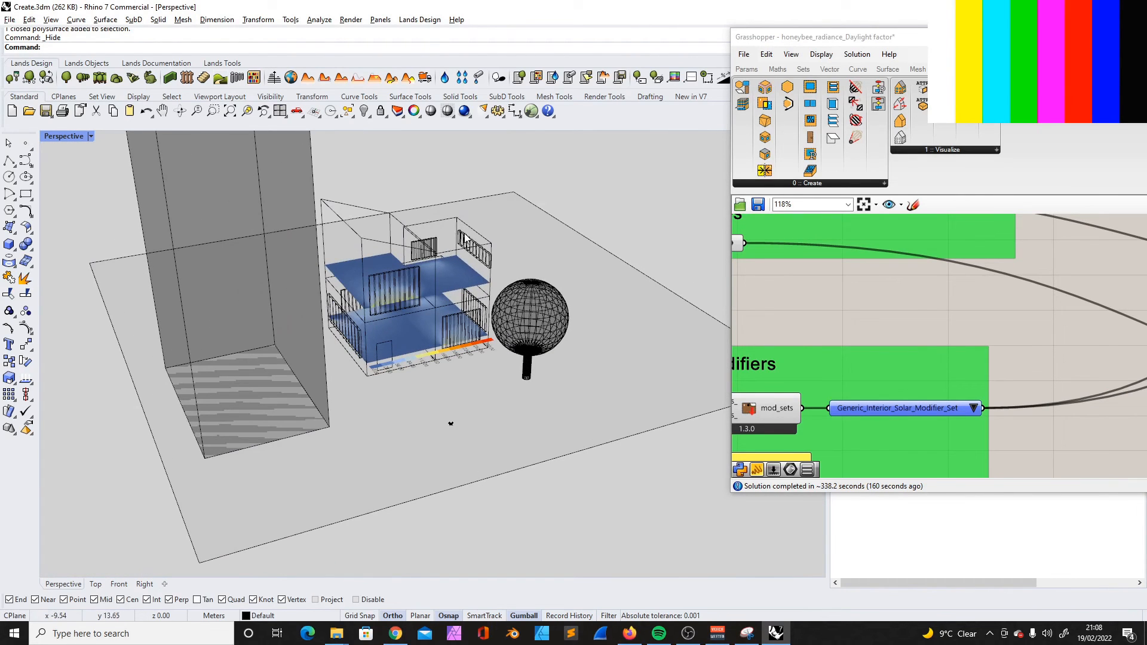
- Raise the upper limit of the legend's maximum slider to 2000 and set the legend maximum to 1867
{"action": "scroll", "coordinate": [897, 335], "scroll_direction": "down", "scroll_amount": 8}
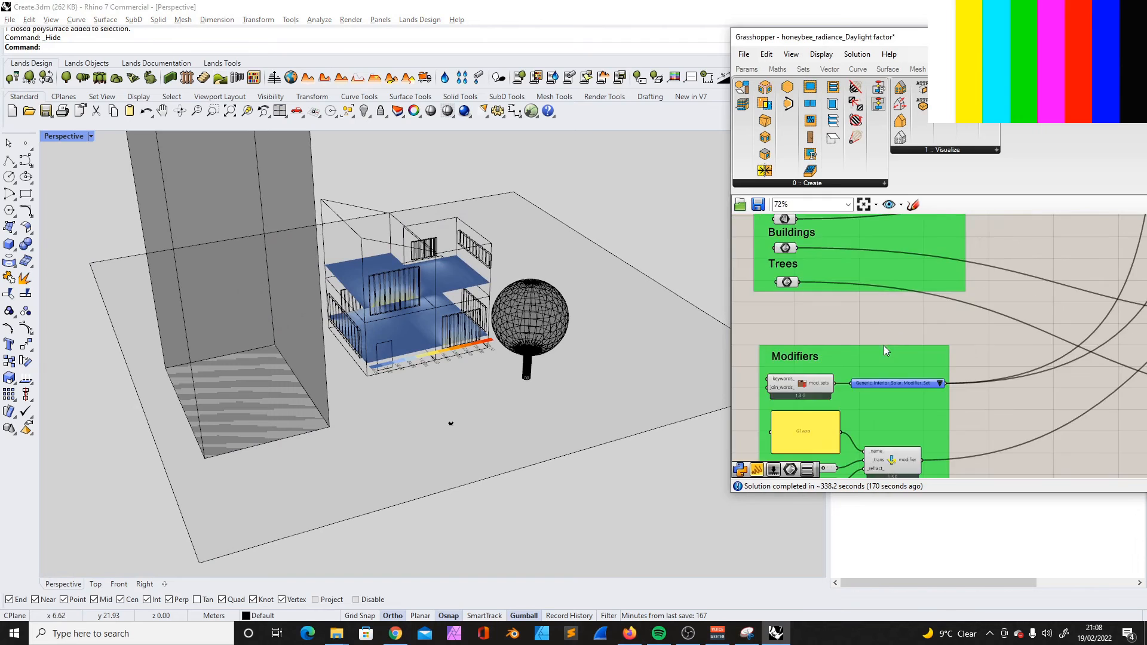
{"action": "scroll", "coordinate": [1037, 324], "scroll_direction": "up", "scroll_amount": 4}
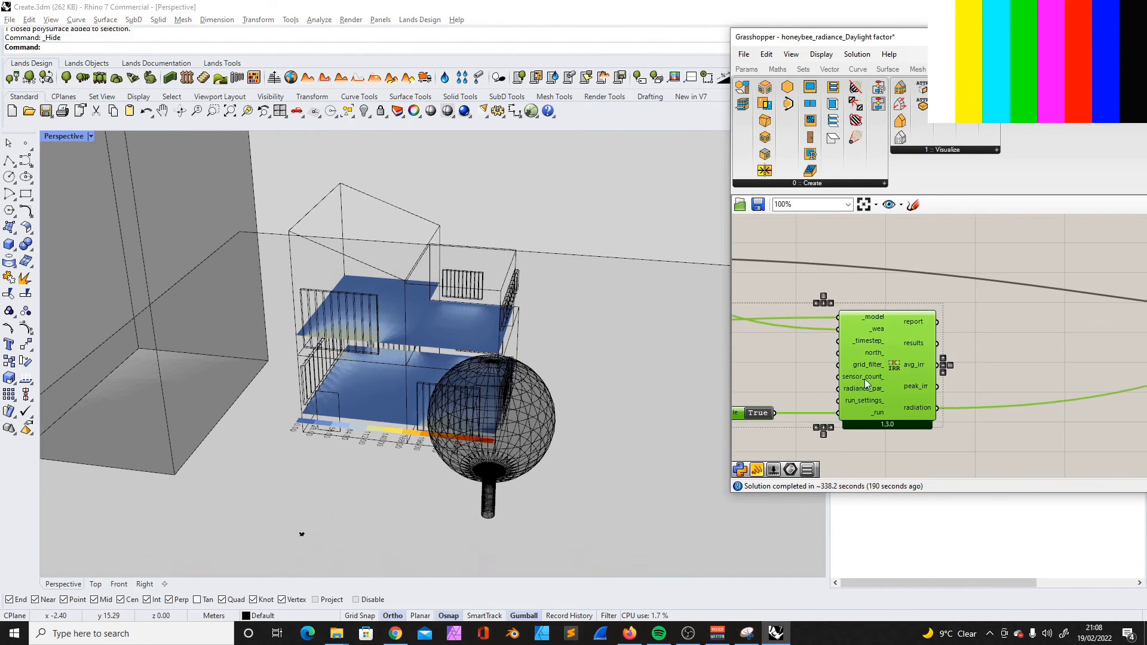
{"action": "scroll", "coordinate": [865, 379], "scroll_direction": "down", "scroll_amount": 3}
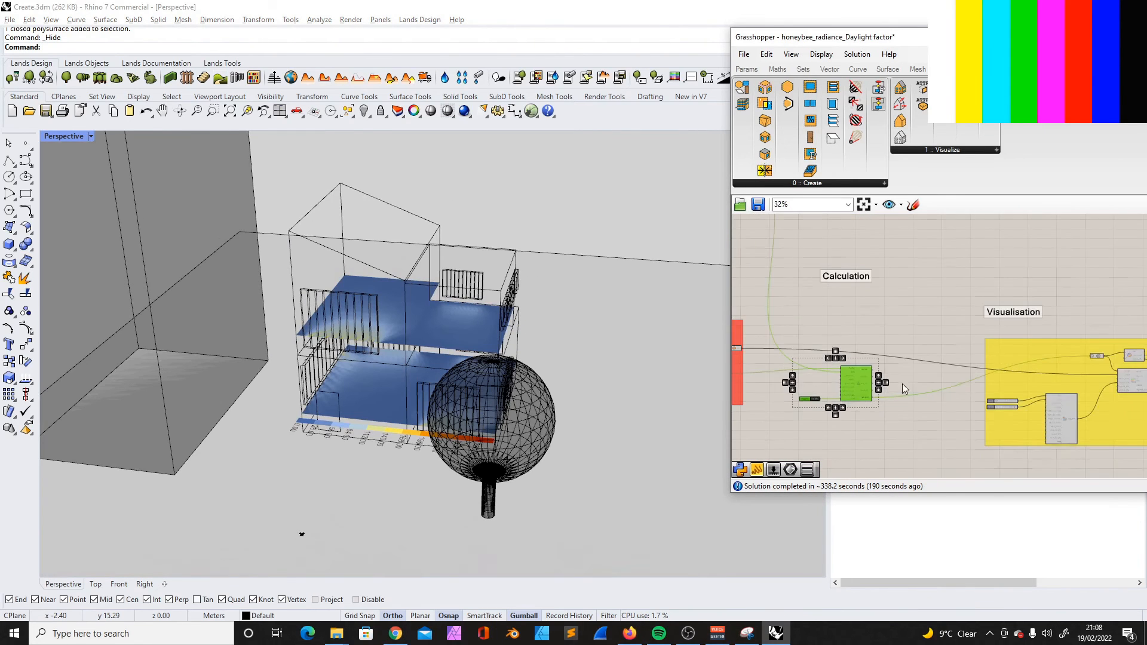
{"action": "scroll", "coordinate": [940, 396], "scroll_direction": "up", "scroll_amount": 2}
{"action": "scroll", "coordinate": [816, 399], "scroll_direction": "up", "scroll_amount": 2}
{"action": "scroll", "coordinate": [812, 393], "scroll_direction": "down", "scroll_amount": 2}
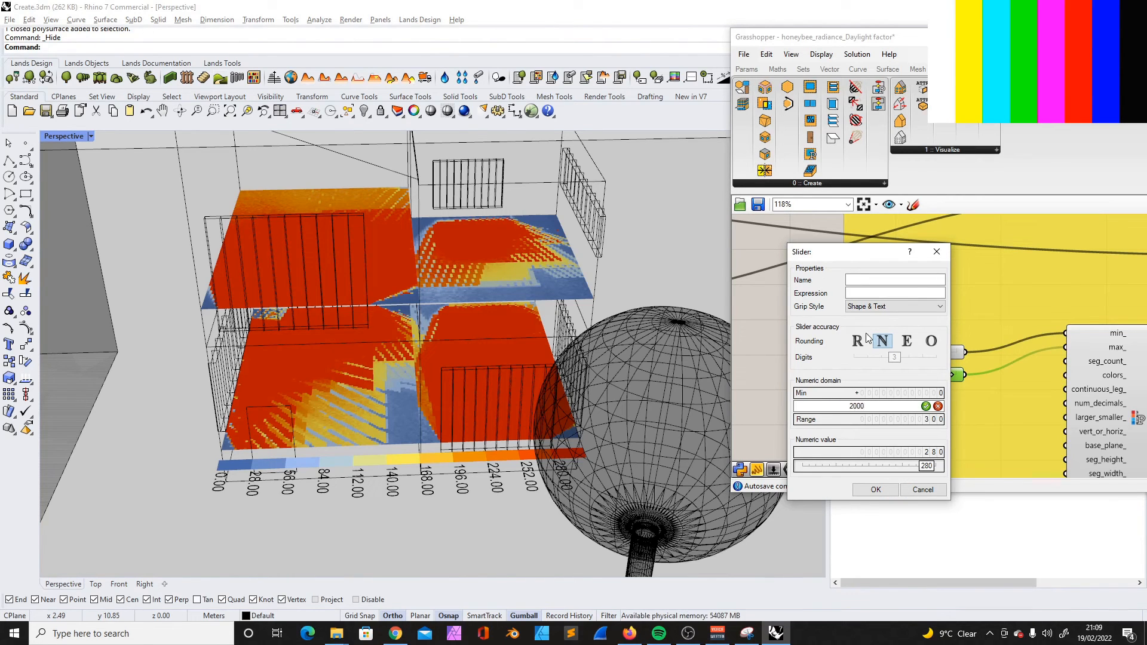
{"action": "scroll", "coordinate": [855, 437], "scroll_direction": "down", "scroll_amount": 6}
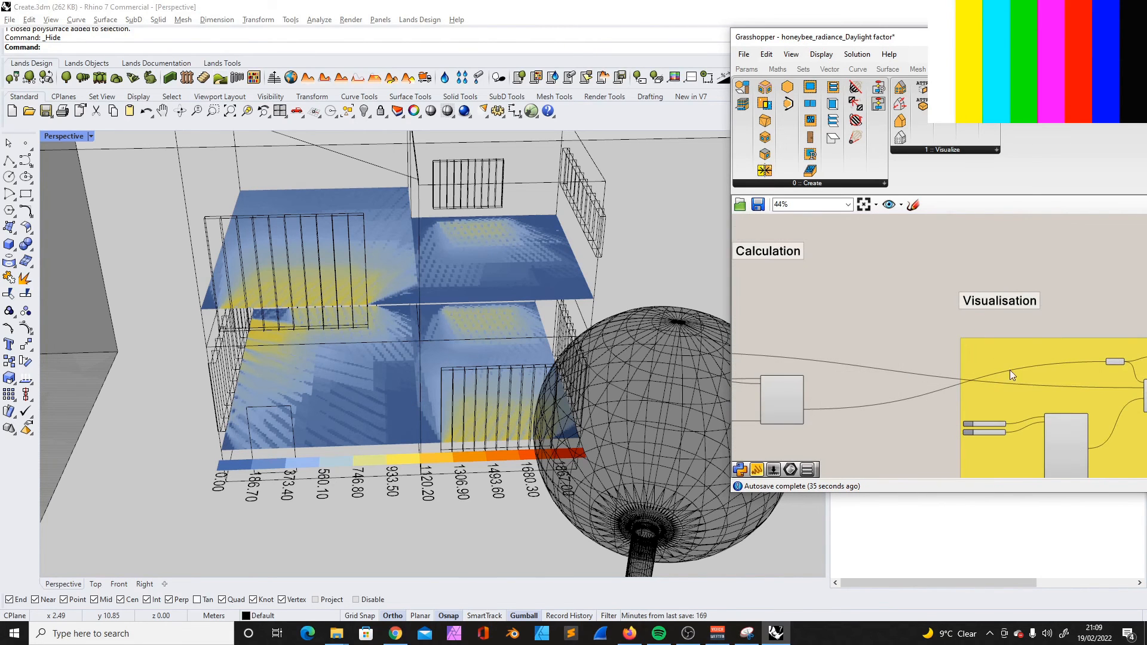
- Lower the legend's maximum value in the Visualisation group to rescale the colours of the floor results
{"action": "left_click_drag", "start_coordinate": [1127, 365], "coordinate": [1007, 363]}
{"action": "scroll", "coordinate": [836, 404], "scroll_direction": "up", "scroll_amount": 4}
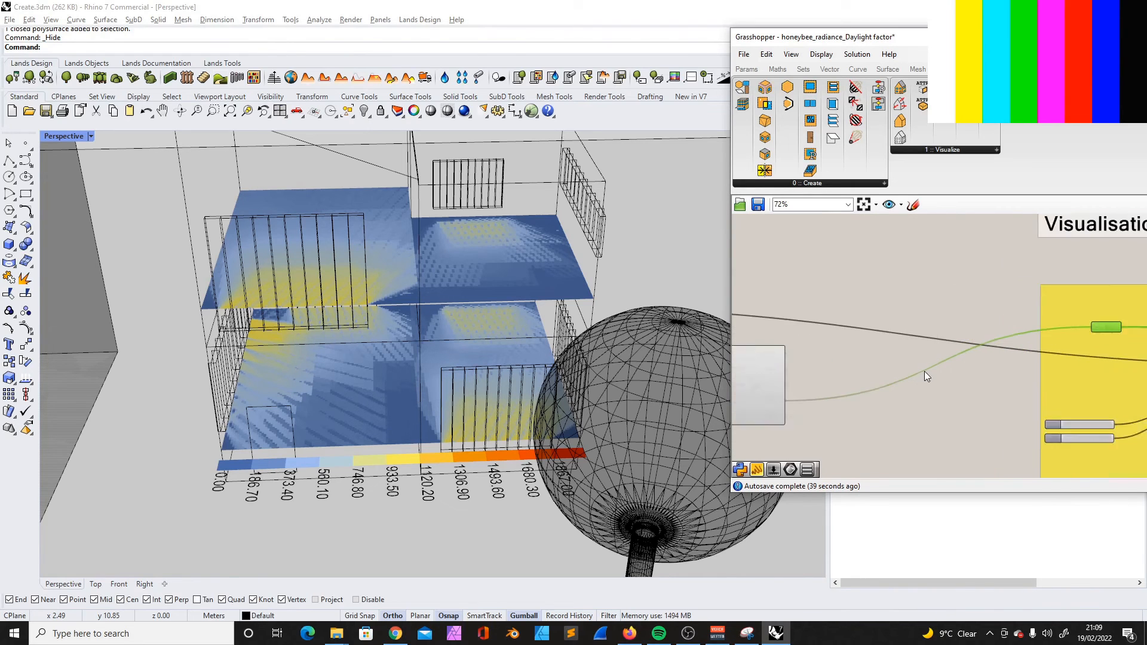
{"action": "left_click_drag", "start_coordinate": [1001, 340], "coordinate": [1078, 328]}
{"action": "scroll", "coordinate": [1078, 328], "scroll_direction": "up", "scroll_amount": 4}
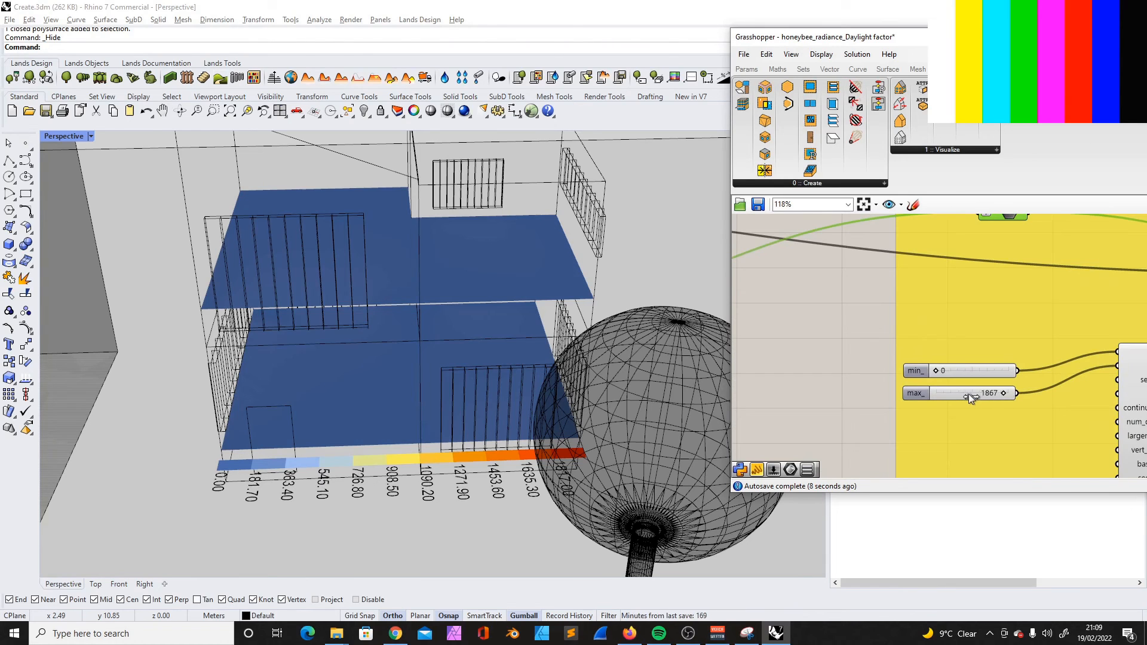
{"action": "left_click_drag", "start_coordinate": [962, 393], "coordinate": [951, 397]}
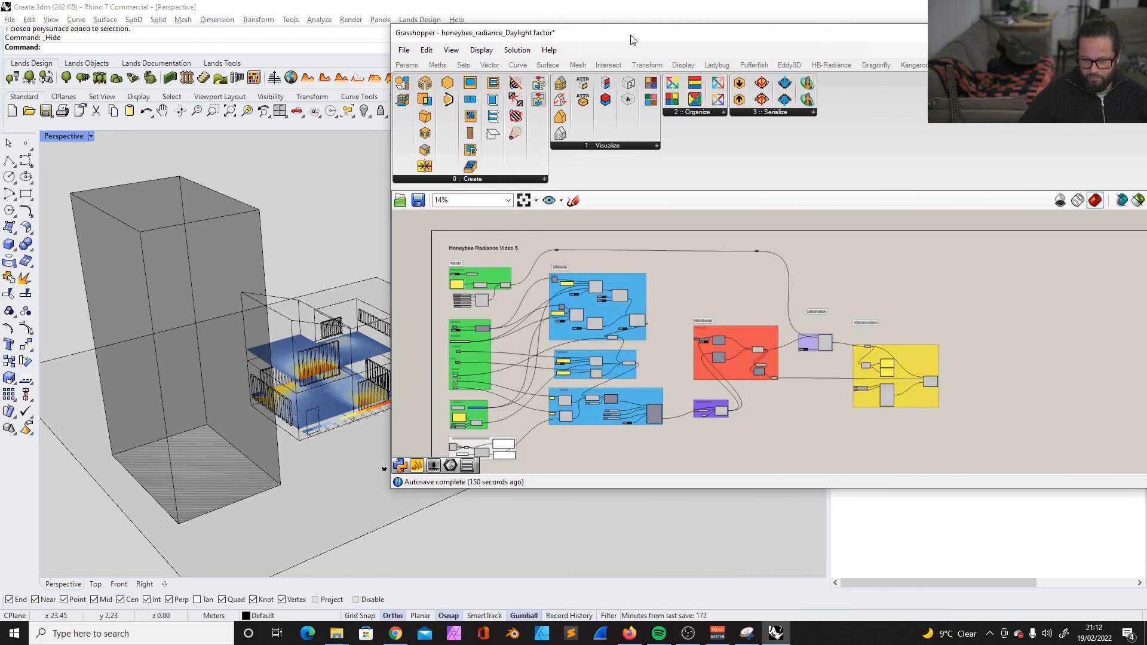
- Make the Grasshopper window taller and check that the complete definition fits on the canvas
{"action": "scroll", "coordinate": [576, 371], "scroll_direction": "down", "scroll_amount": 1}
{"action": "left_click_drag", "start_coordinate": [634, 487], "coordinate": [647, 540]}
{"action": "scroll", "coordinate": [463, 447], "scroll_direction": "up", "scroll_amount": 5}
{"action": "scroll", "coordinate": [498, 434], "scroll_direction": "down", "scroll_amount": 6}
{"action": "scroll", "coordinate": [562, 359], "scroll_direction": "up", "scroll_amount": 3}
{"action": "scroll", "coordinate": [630, 353], "scroll_direction": "down", "scroll_amount": 2}
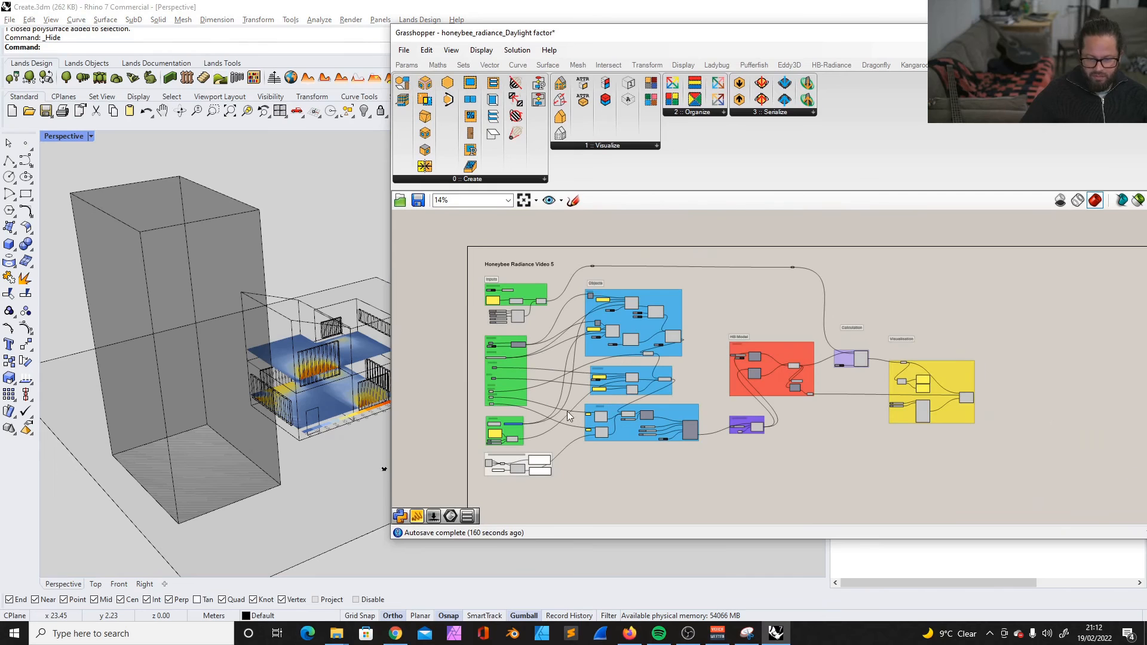
- Reposition and resize the Grasshopper window so the full definition shows beside the building model
{"action": "left_click_drag", "start_coordinate": [568, 38], "coordinate": [518, 37]}
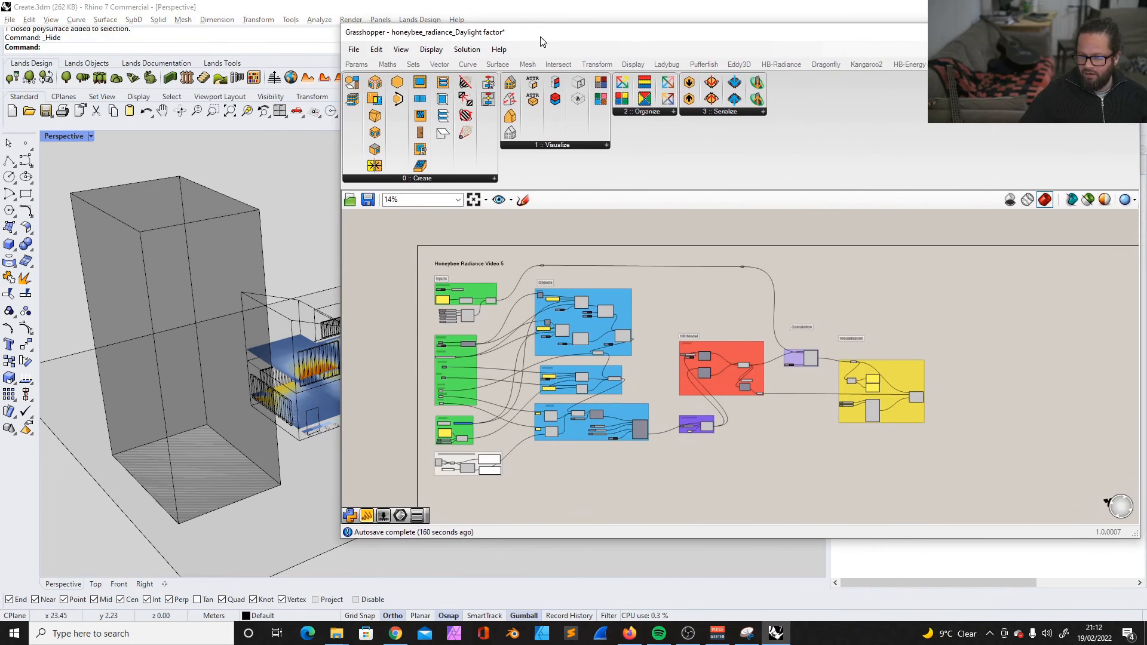
{"action": "left_click_drag", "start_coordinate": [1141, 124], "coordinate": [948, 124]}
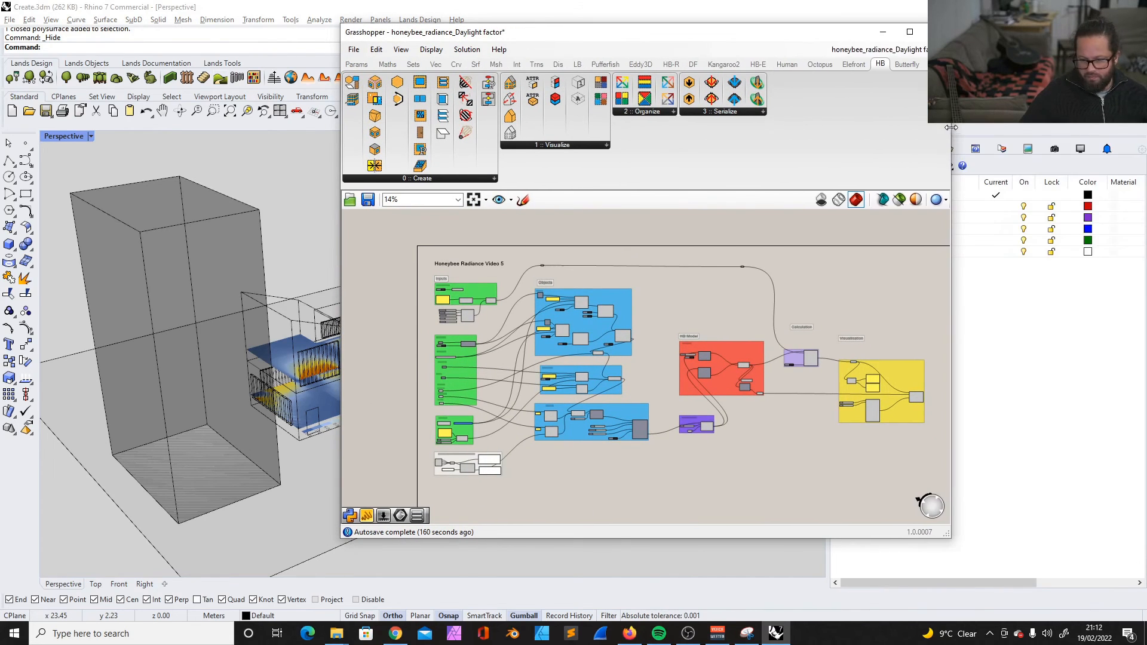
{"action": "scroll", "coordinate": [839, 335], "scroll_direction": "up", "scroll_amount": 1}
{"action": "scroll", "coordinate": [830, 379], "scroll_direction": "down", "scroll_amount": 1}
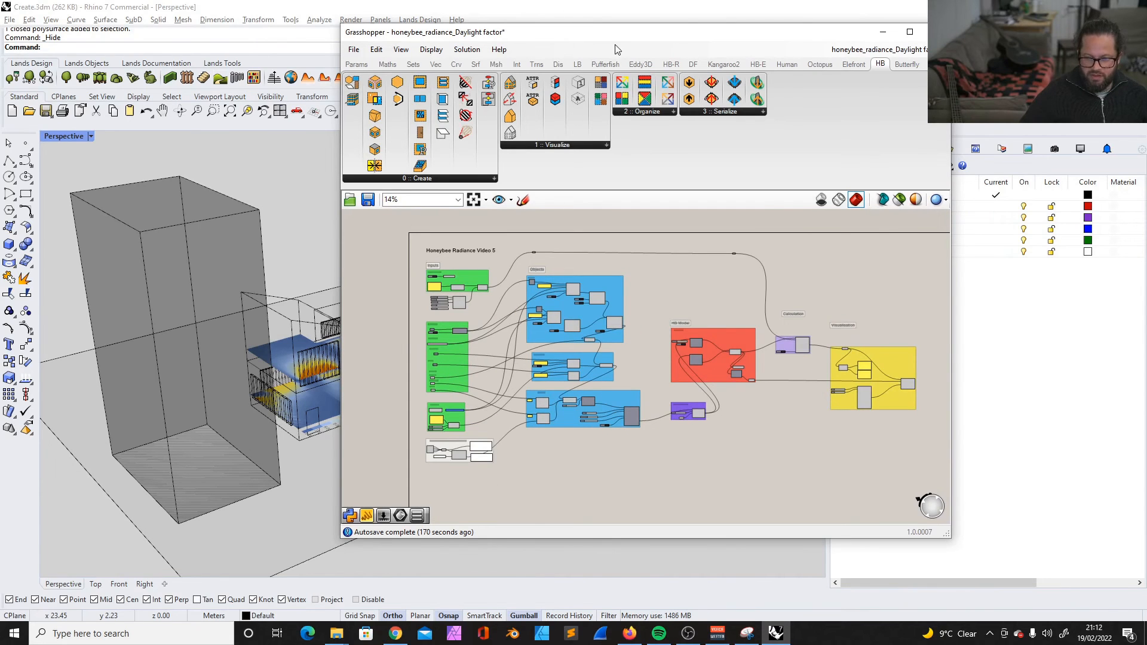
{"action": "left_click_drag", "start_coordinate": [603, 39], "coordinate": [645, 37]}
{"action": "scroll", "coordinate": [861, 368], "scroll_direction": "up", "scroll_amount": 1}
{"action": "scroll", "coordinate": [861, 368], "scroll_direction": "down", "scroll_amount": 1}
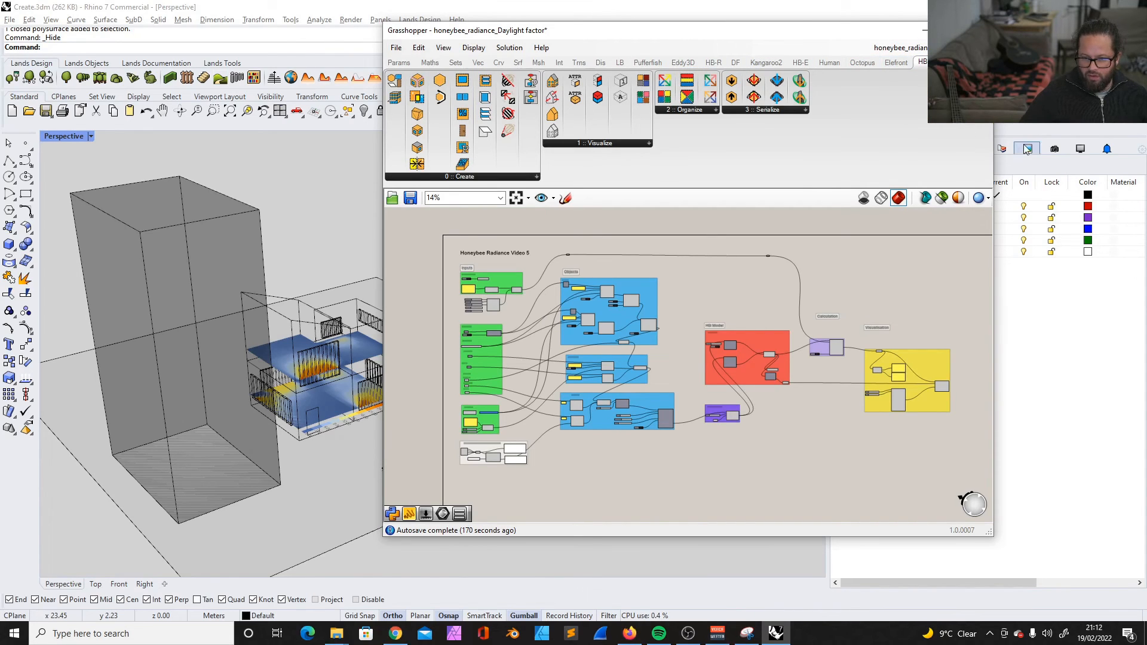
{"action": "left_click_drag", "start_coordinate": [993, 126], "coordinate": [1090, 125]}
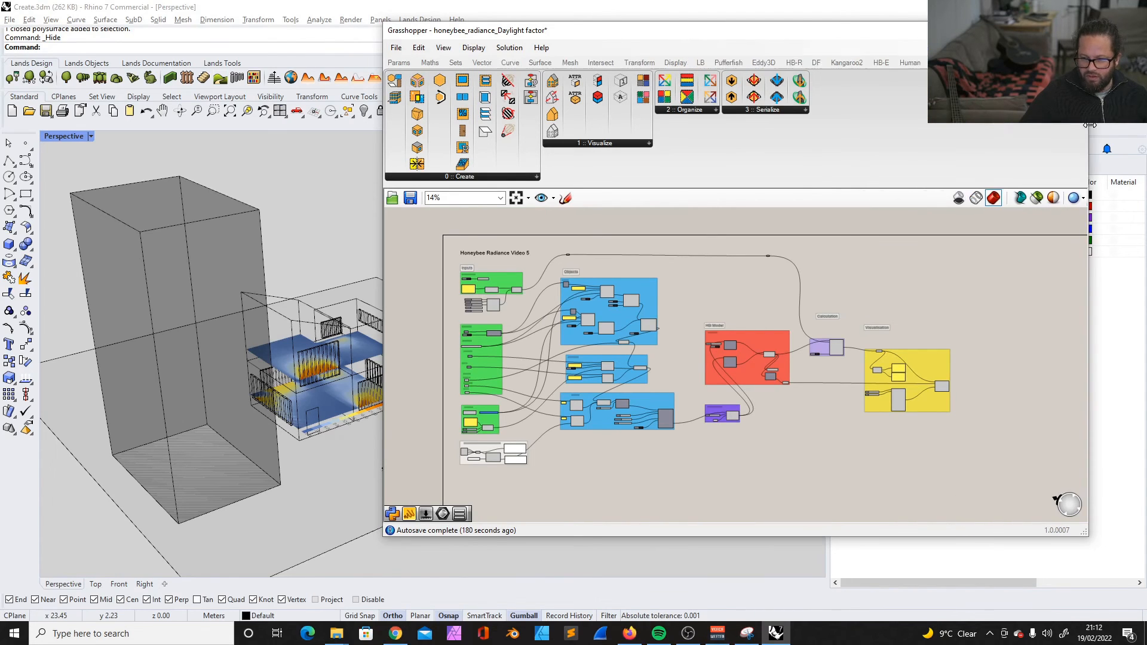
- Display the Honeybee Radiance components and highlight the entire definition from Inputs to Visualisation, clearing the selection again
{"action": "left_click", "coordinate": [794, 62]}
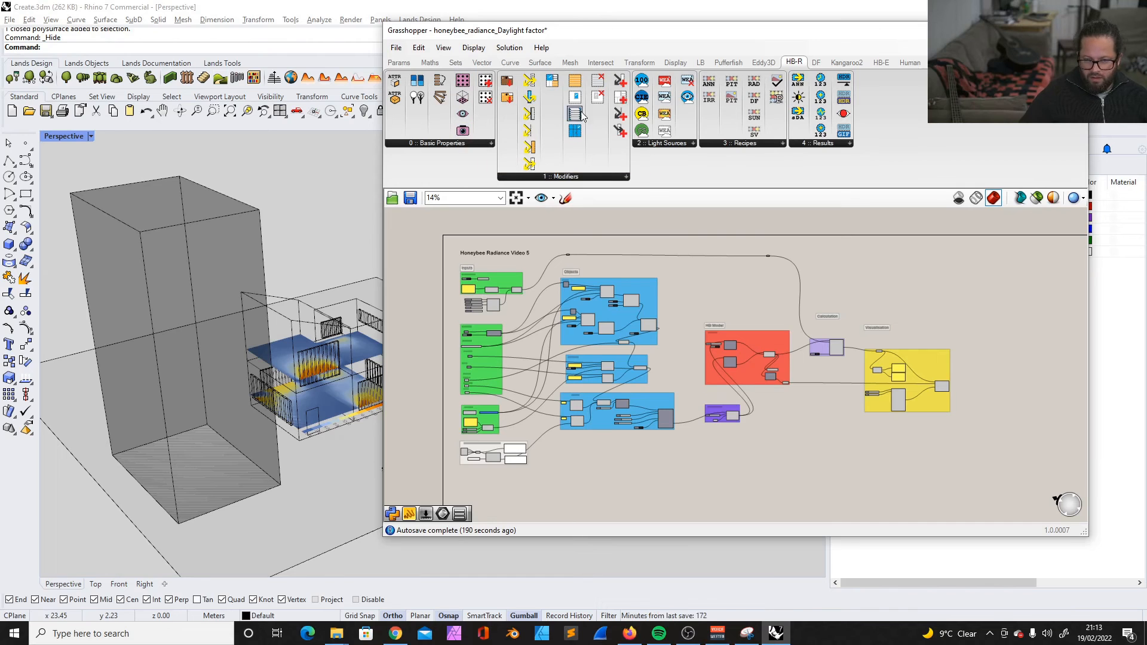
{"action": "left_click_drag", "start_coordinate": [449, 240], "coordinate": [1019, 479]}
{"action": "left_click", "coordinate": [1030, 383]}
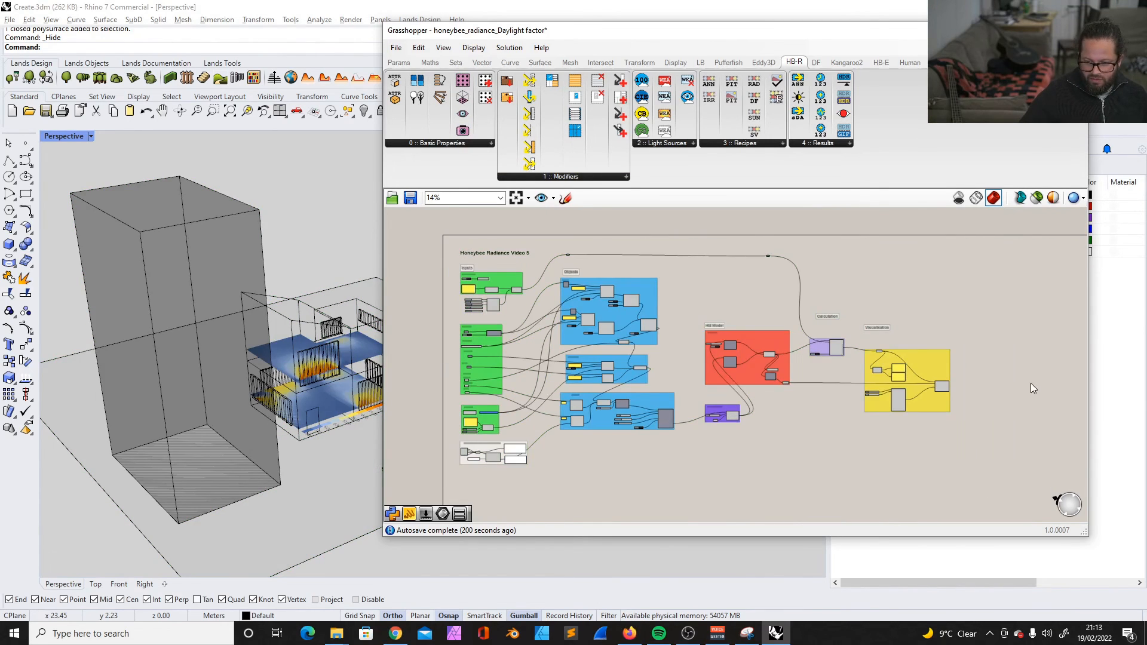
{"action": "left_click_drag", "start_coordinate": [450, 238], "coordinate": [1024, 489]}
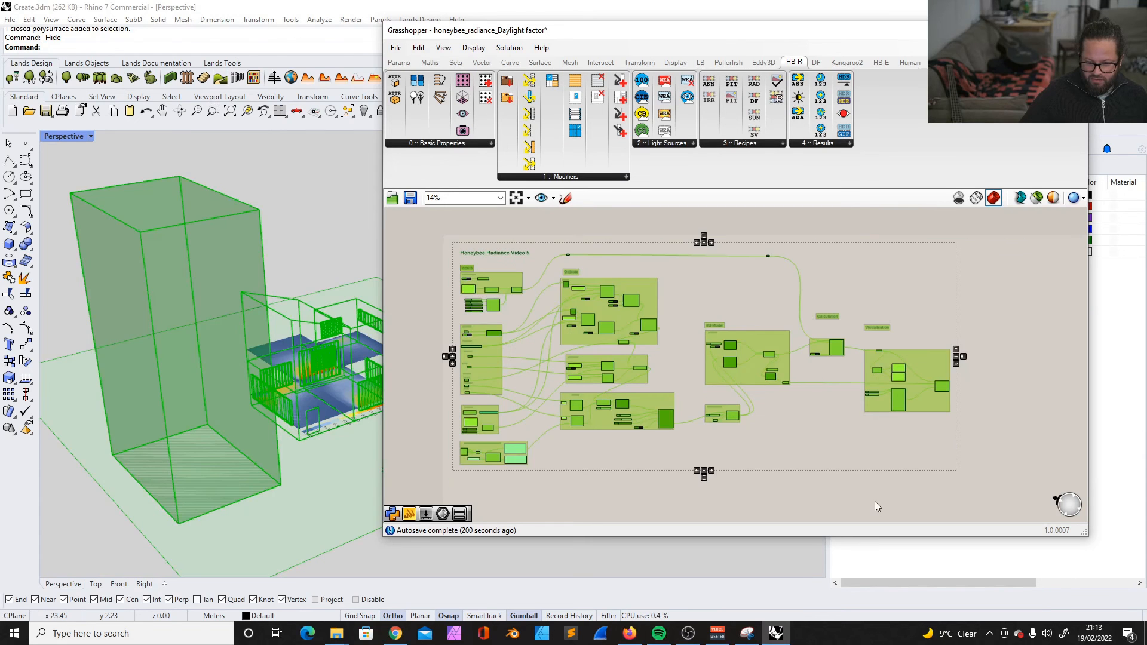
{"action": "left_click", "coordinate": [844, 507]}
{"action": "scroll", "coordinate": [835, 302], "scroll_direction": "up", "scroll_amount": 5}
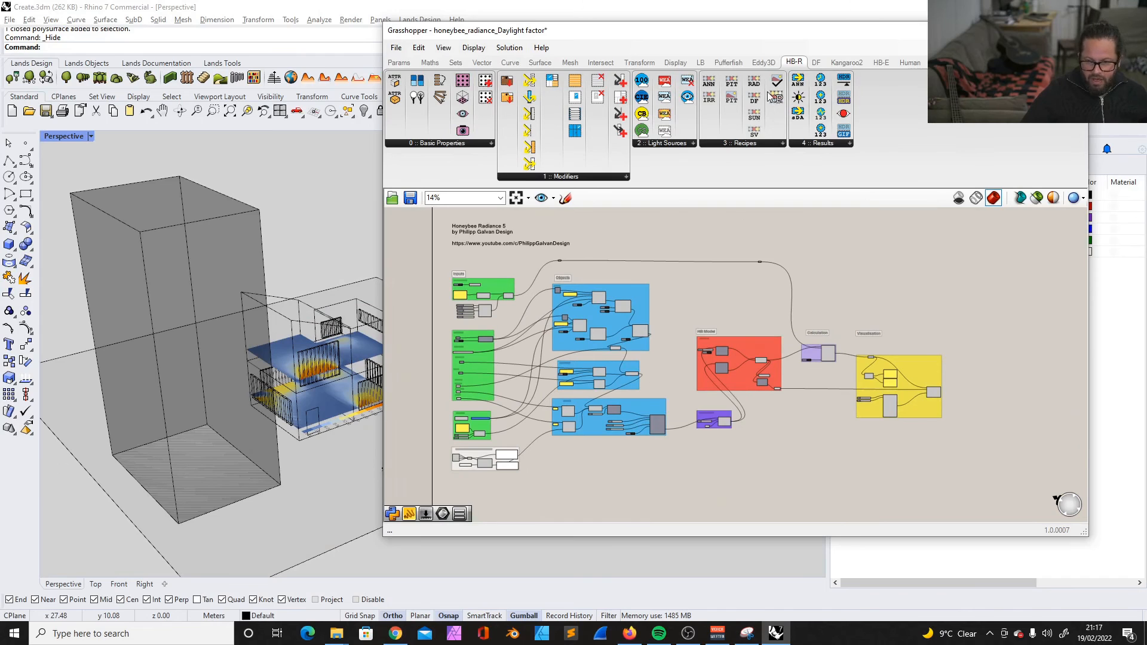
- Shift the Grasshopper window further over the model view and select all groups of the finished definition
{"action": "left_click_drag", "start_coordinate": [711, 31], "coordinate": [616, 31]}
{"action": "scroll", "coordinate": [404, 349], "scroll_direction": "up", "scroll_amount": 2}
{"action": "scroll", "coordinate": [404, 349], "scroll_direction": "down", "scroll_amount": 1}
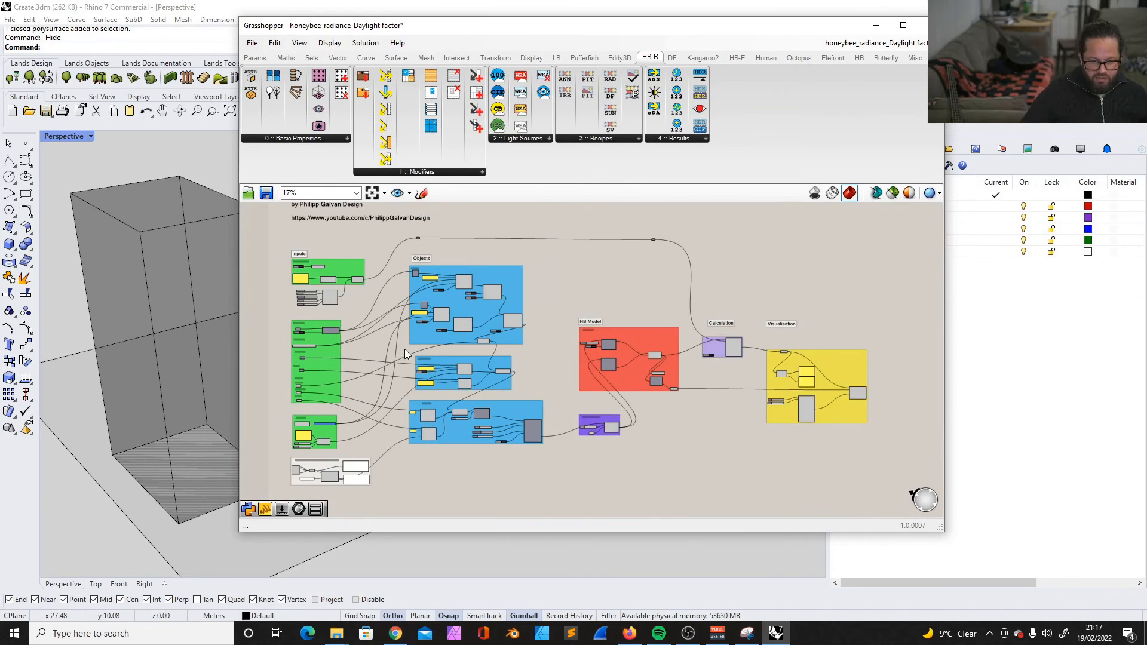
{"action": "right_click_drag", "start_coordinate": [404, 349], "coordinate": [408, 361]}
{"action": "scroll", "coordinate": [418, 235], "scroll_direction": "down", "scroll_amount": 1}
{"action": "left_click_drag", "start_coordinate": [303, 206], "coordinate": [889, 487]}
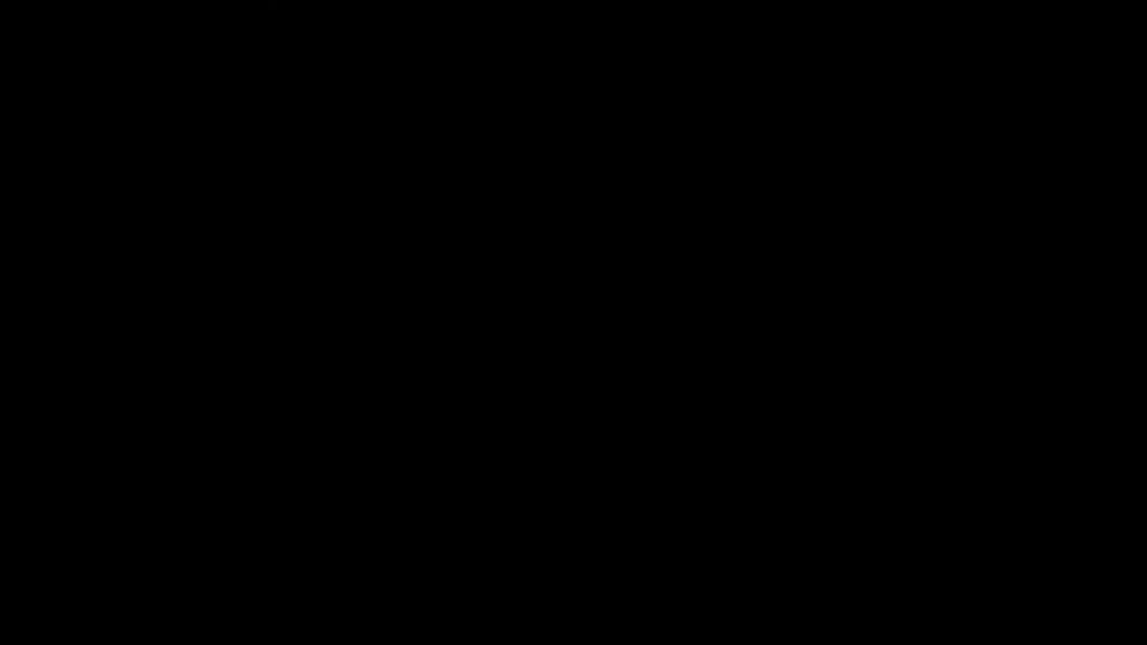